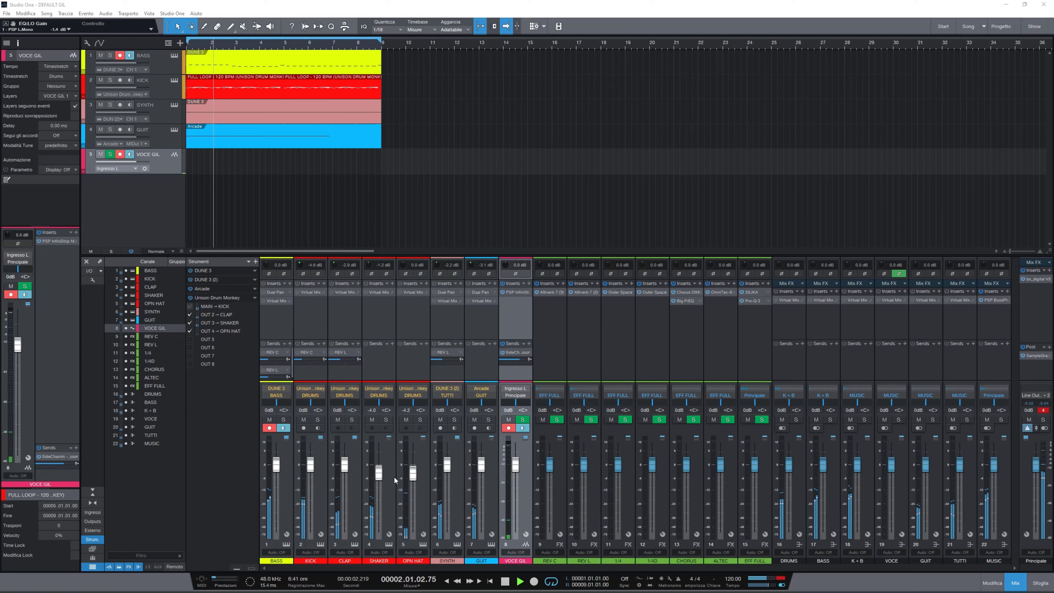
Solo the KICK channel and activate its Virtual Mix Rack insert with all four modules bypassed
click(318, 420)
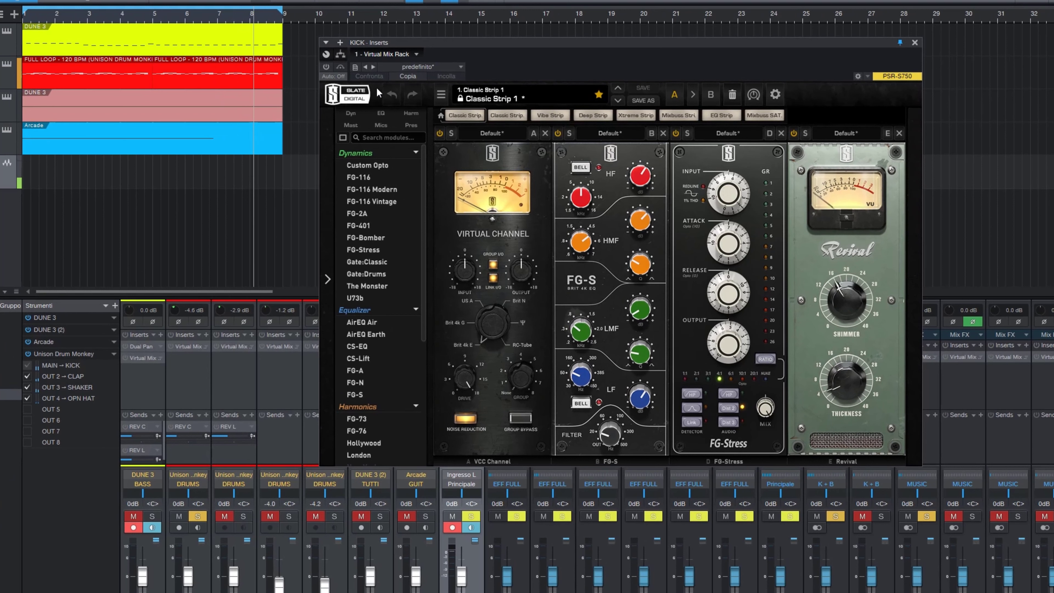
click(439, 133)
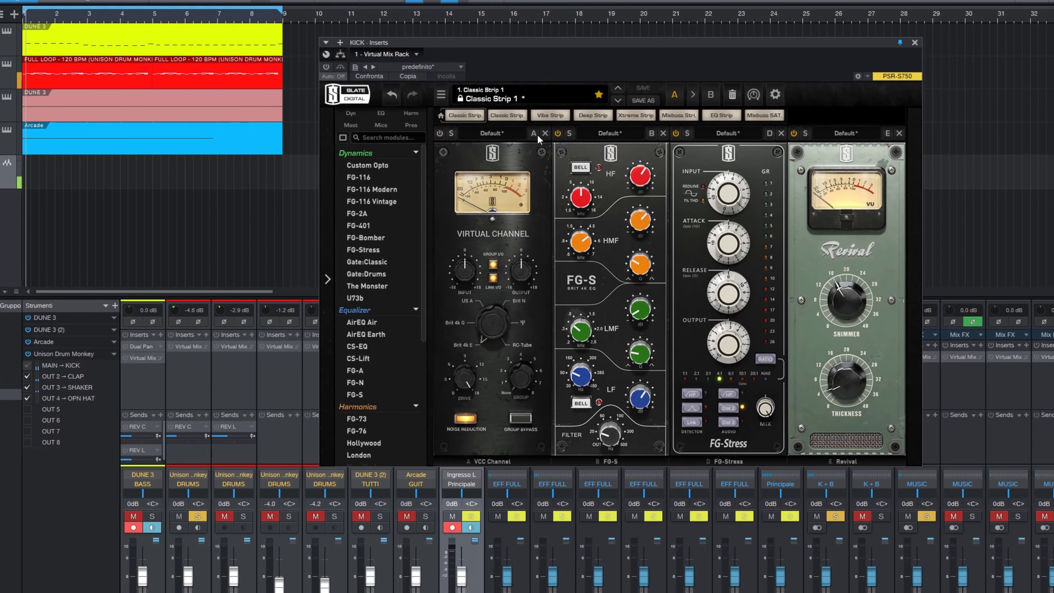
click(558, 134)
click(675, 133)
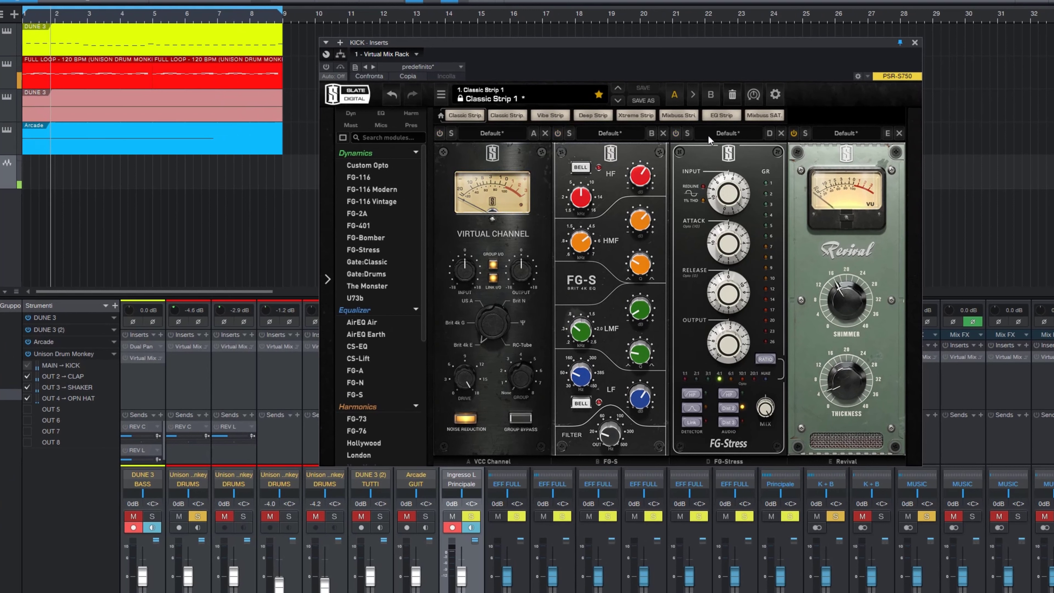
click(794, 134)
click(326, 67)
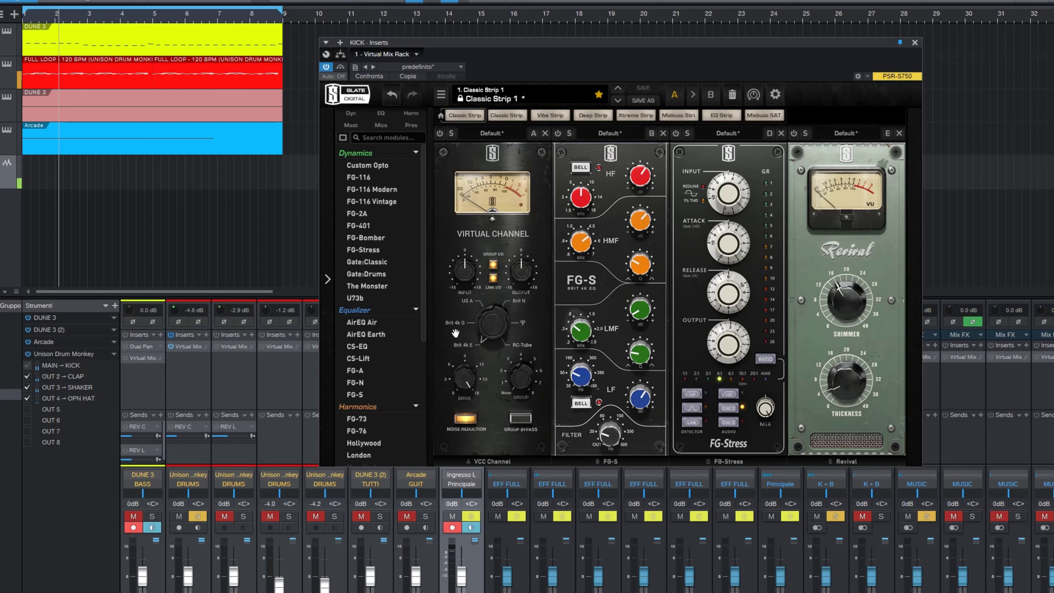
Try the Virtual Channel's other console models, including Brit 4k G, US A, Brit N and RC-Tube, and return to Brit 4k E
drag(476, 334, 496, 298)
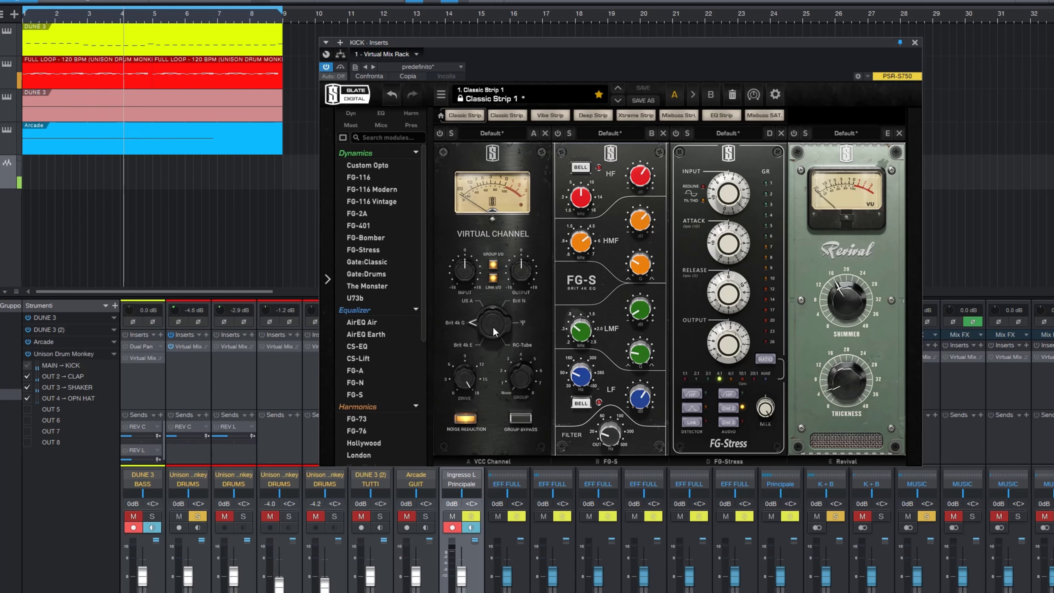
click(494, 311)
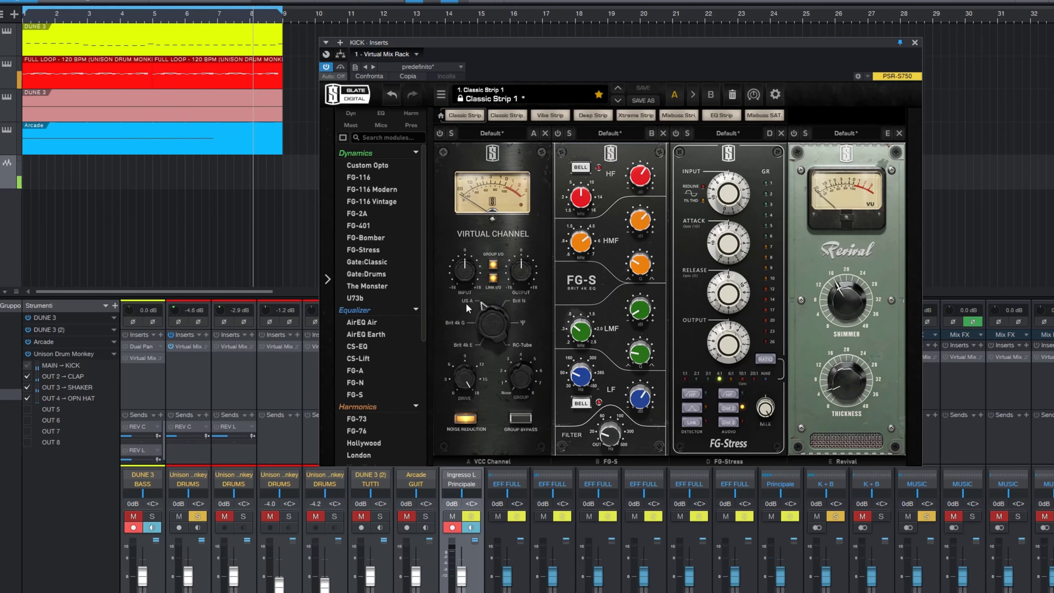
drag(492, 322, 491, 304)
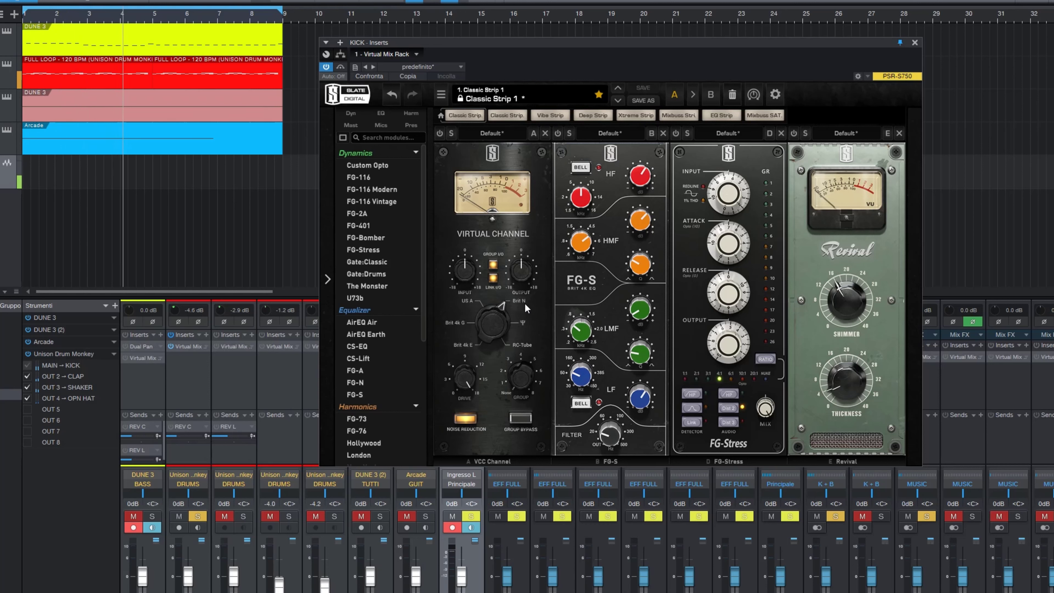
drag(496, 319, 510, 316)
click(521, 320)
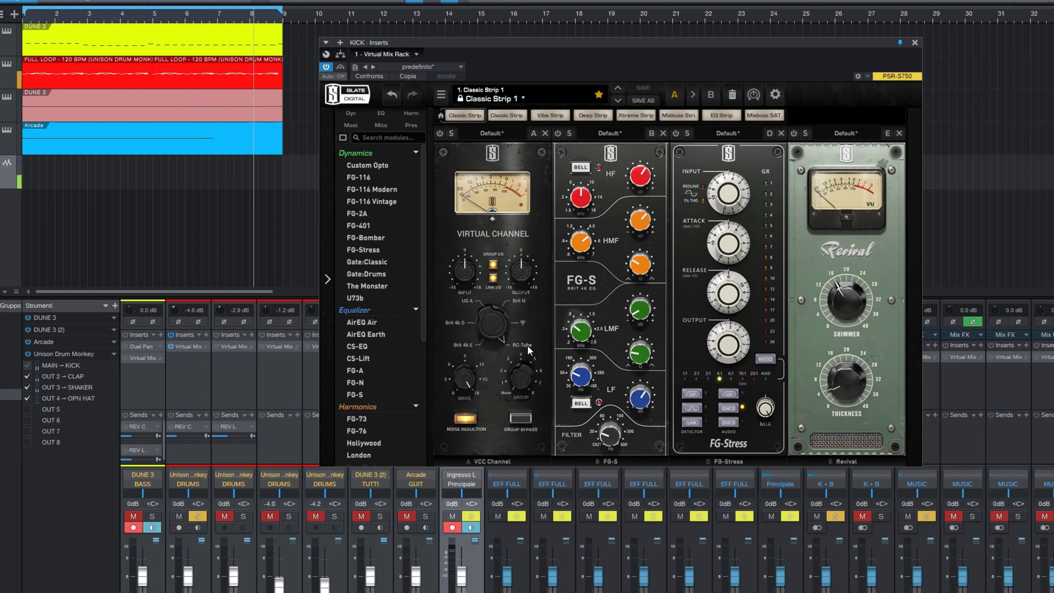
click(491, 320)
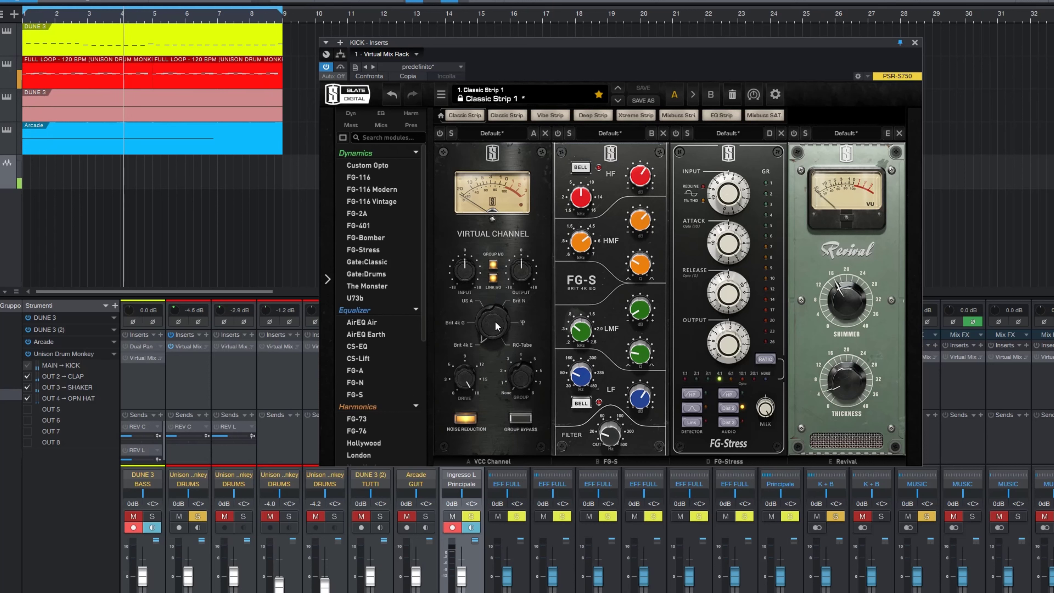
Switch on the Virtual Channel and FG-S modules, comparing the kick with the Virtual Channel on and bypassed
click(440, 134)
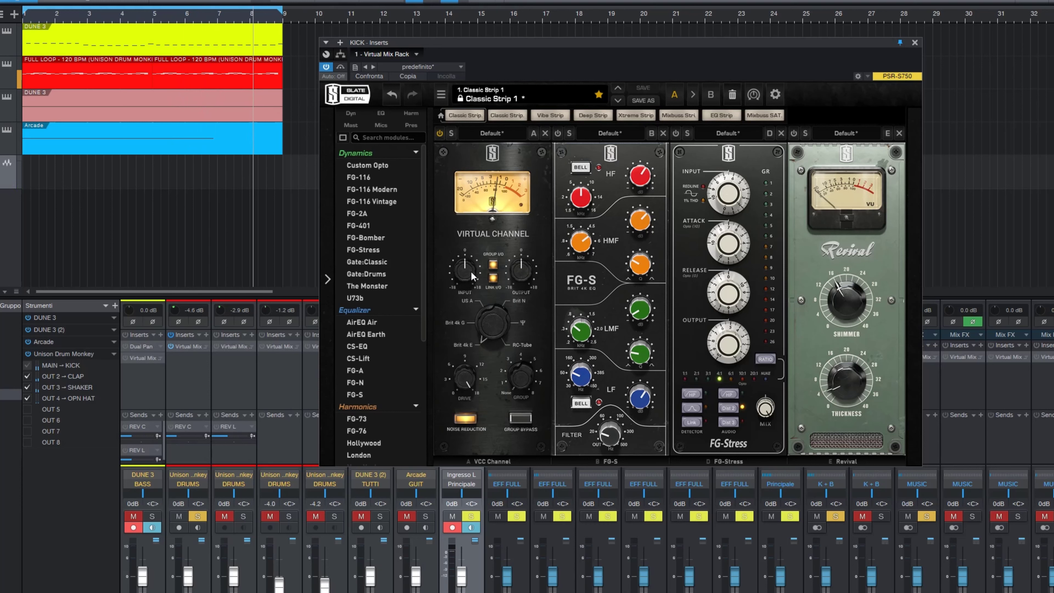
click(440, 133)
click(440, 134)
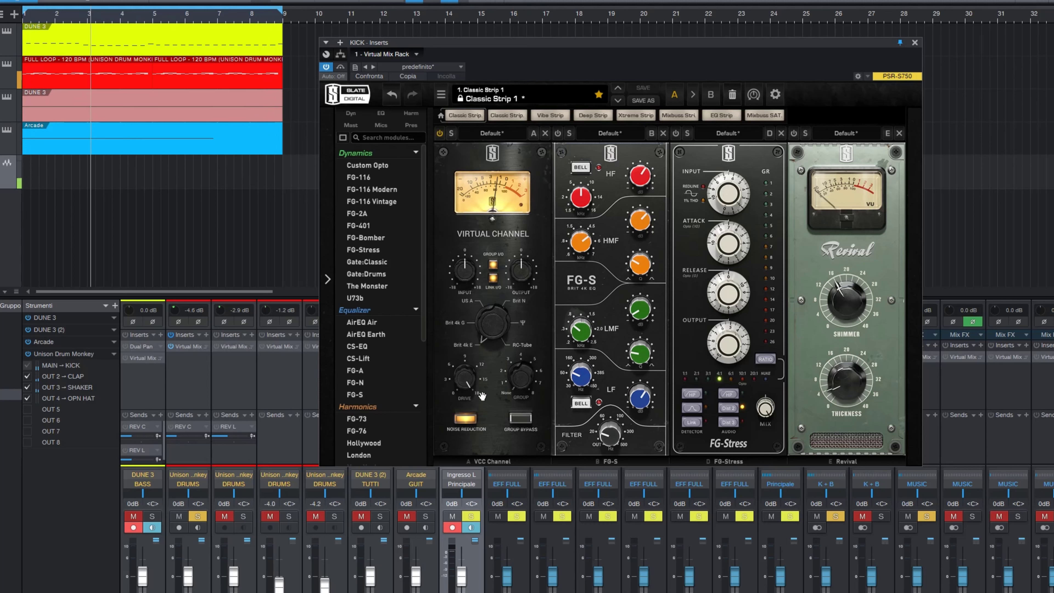
mouse_move(468, 378)
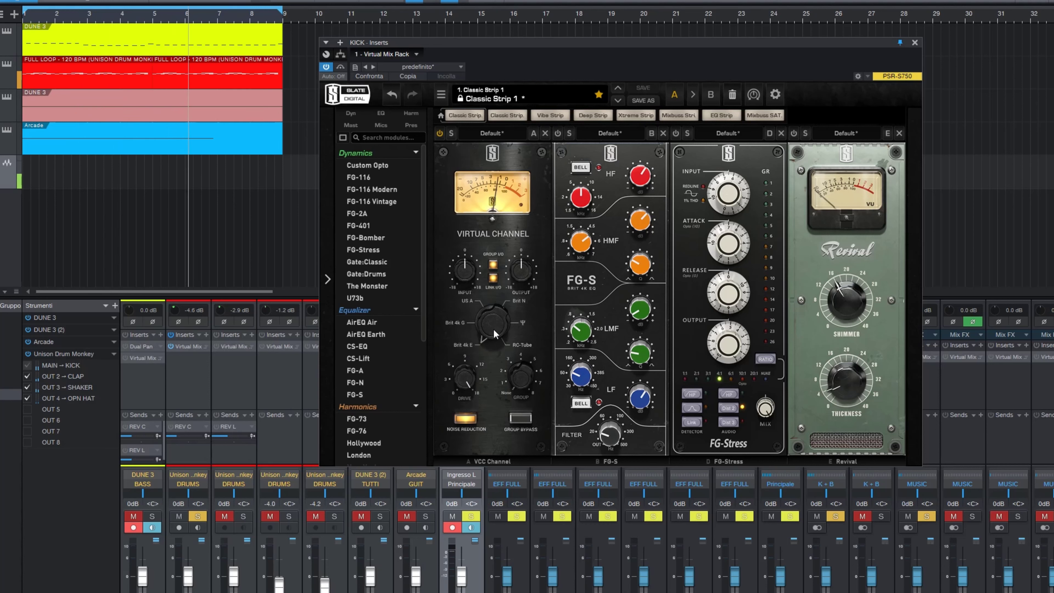
click(440, 133)
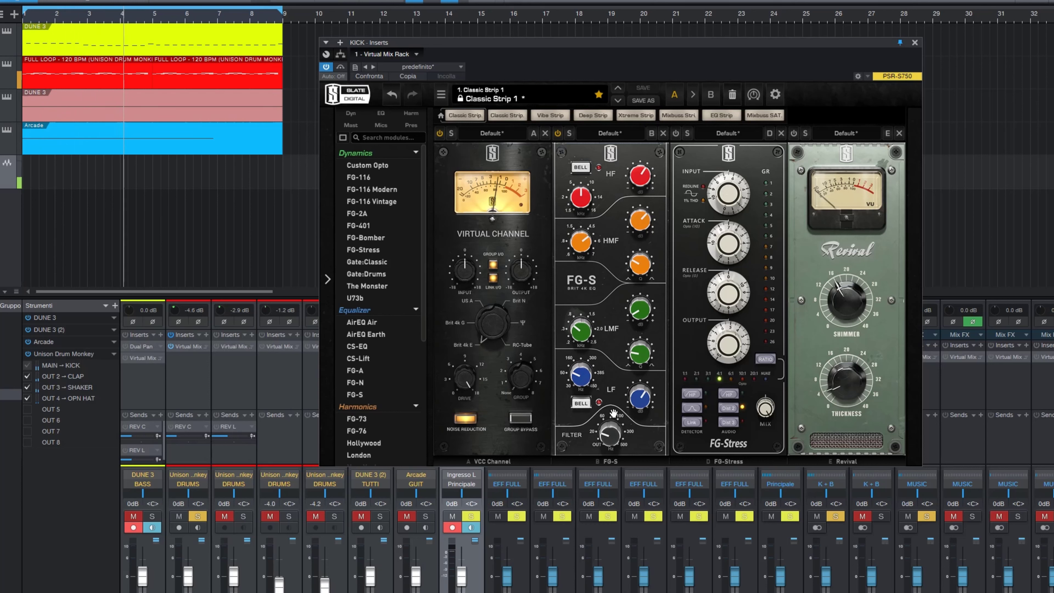
Examine the FG-S equalizer's filter and its HF, HMF, LMF and LF band settings, dismissing the download notification
mouse_move(610, 436)
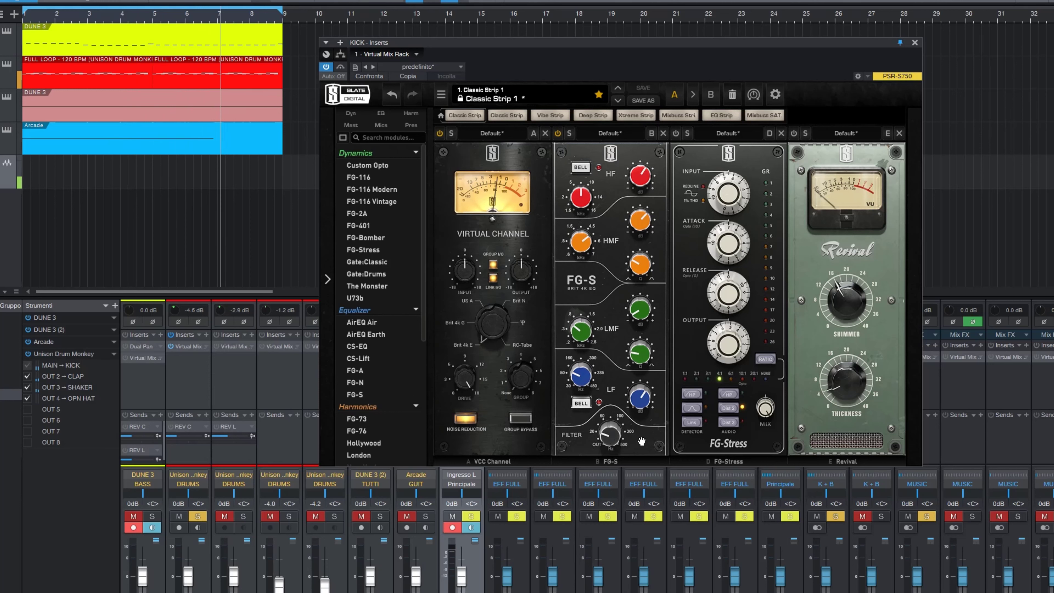
mouse_move(642, 177)
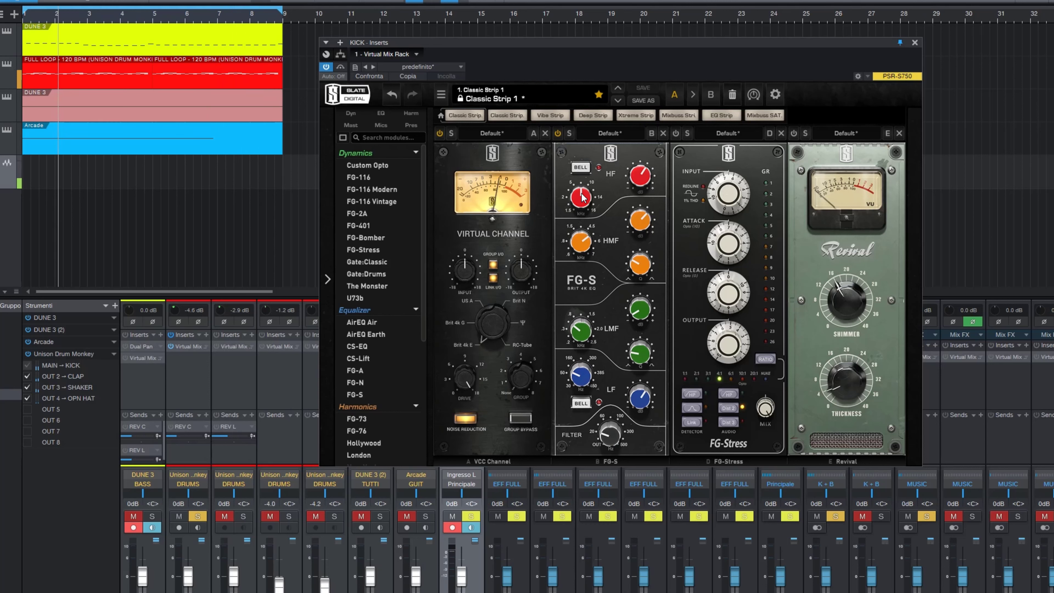
mouse_move(582, 197)
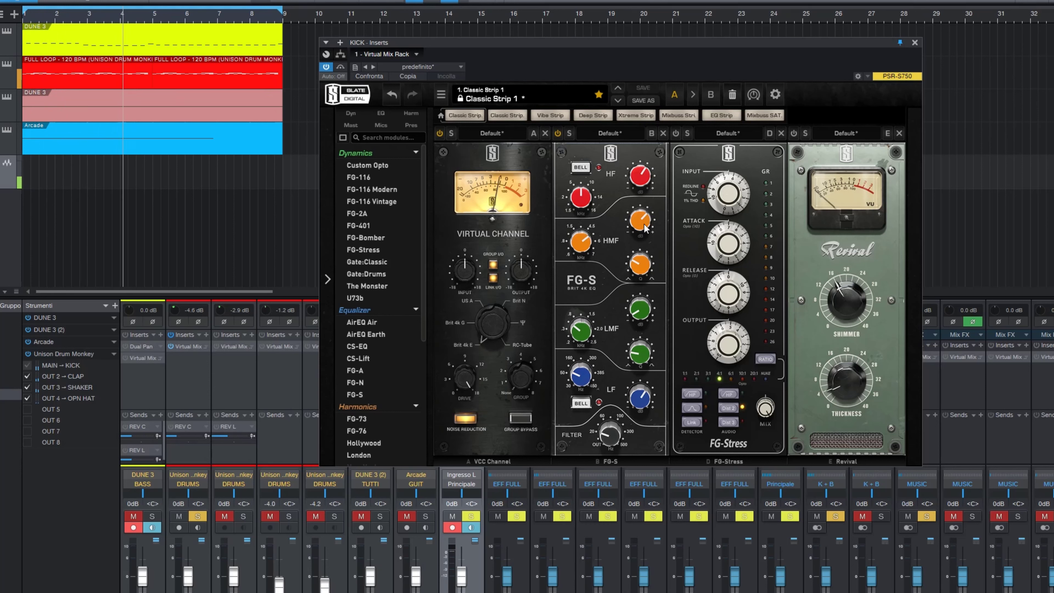
mouse_move(644, 227)
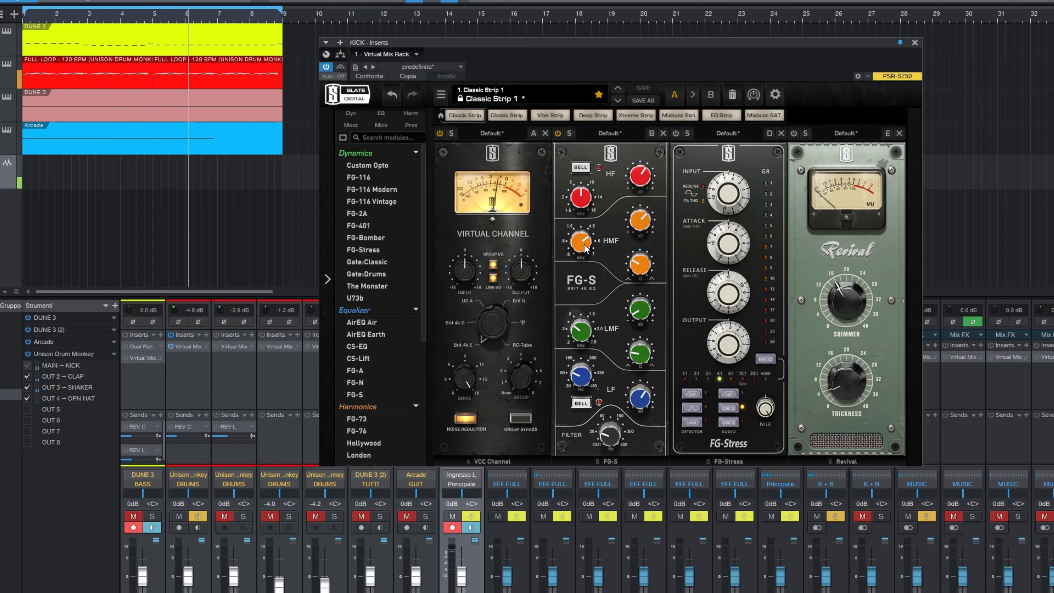
mouse_move(585, 248)
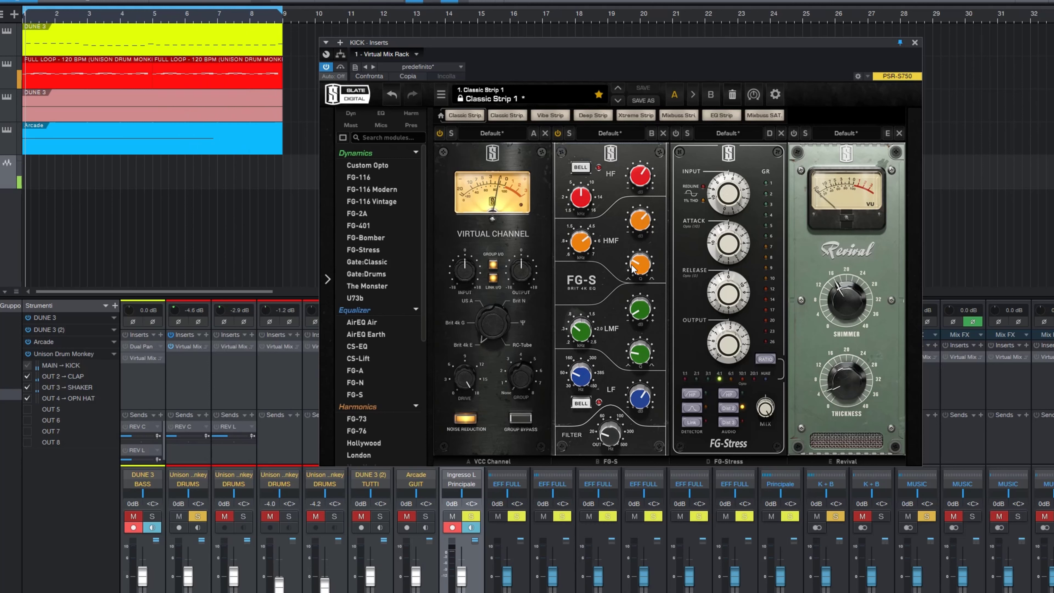
mouse_move(643, 274)
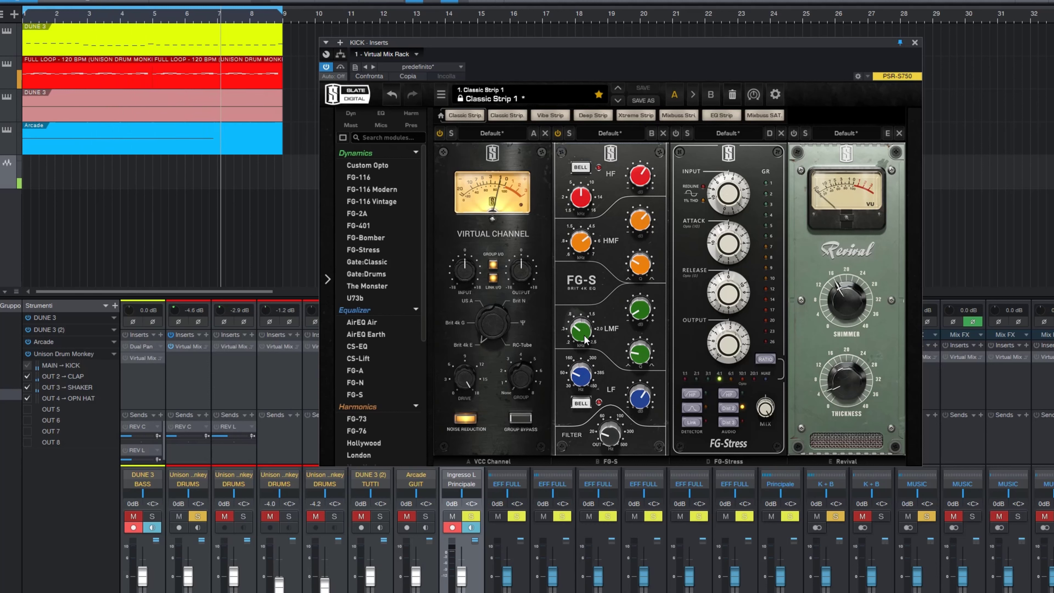
mouse_move(583, 332)
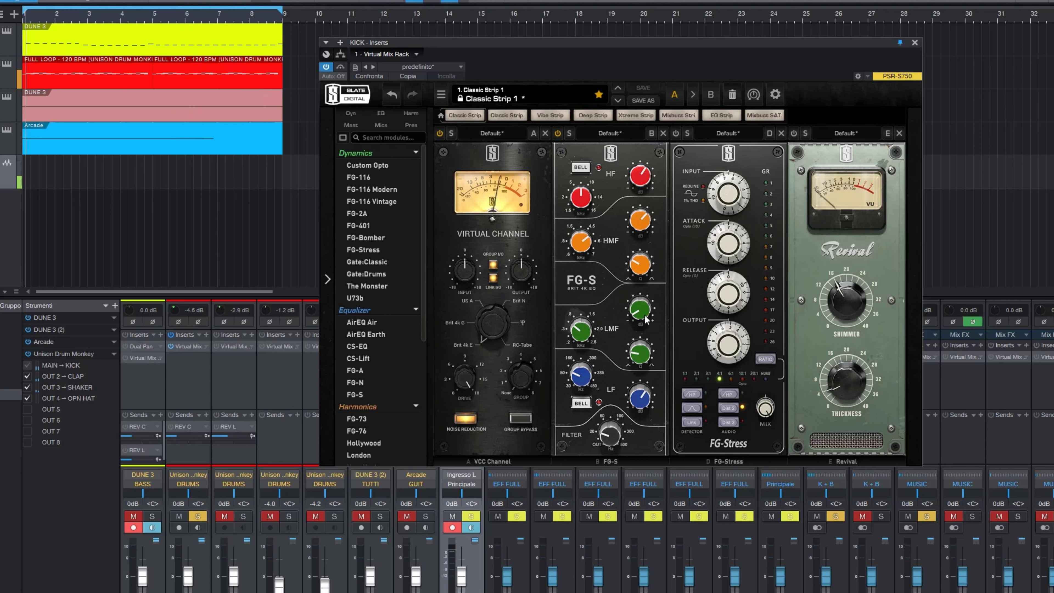
mouse_move(646, 319)
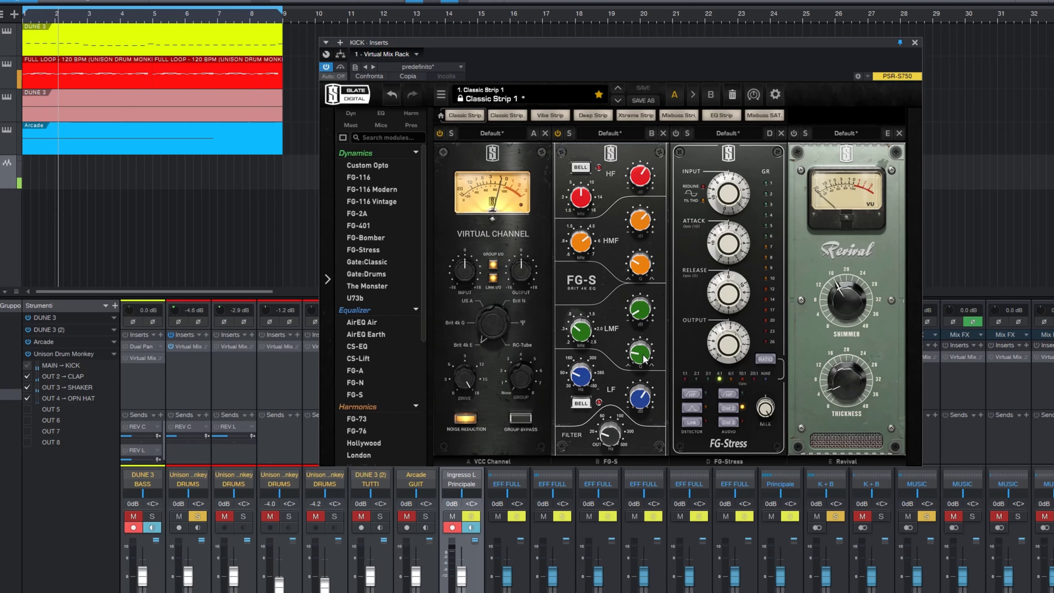
mouse_move(643, 356)
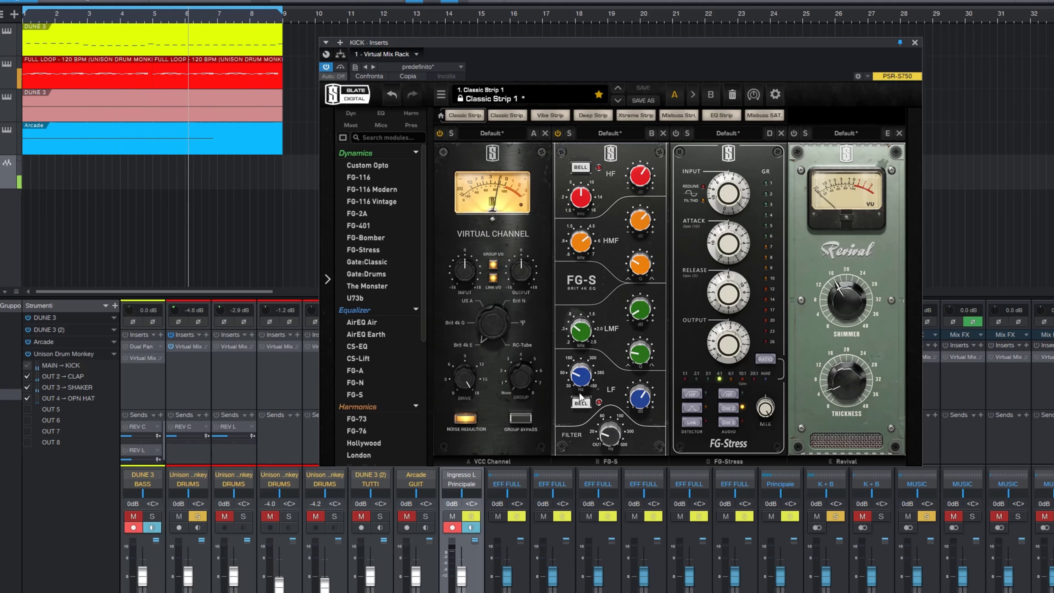
mouse_move(584, 377)
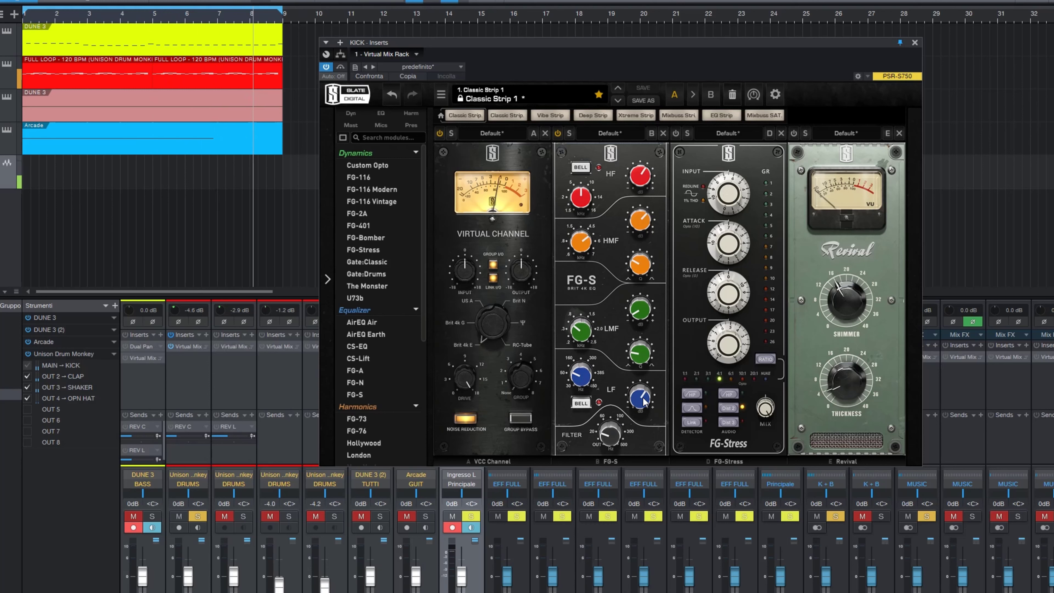
mouse_move(645, 401)
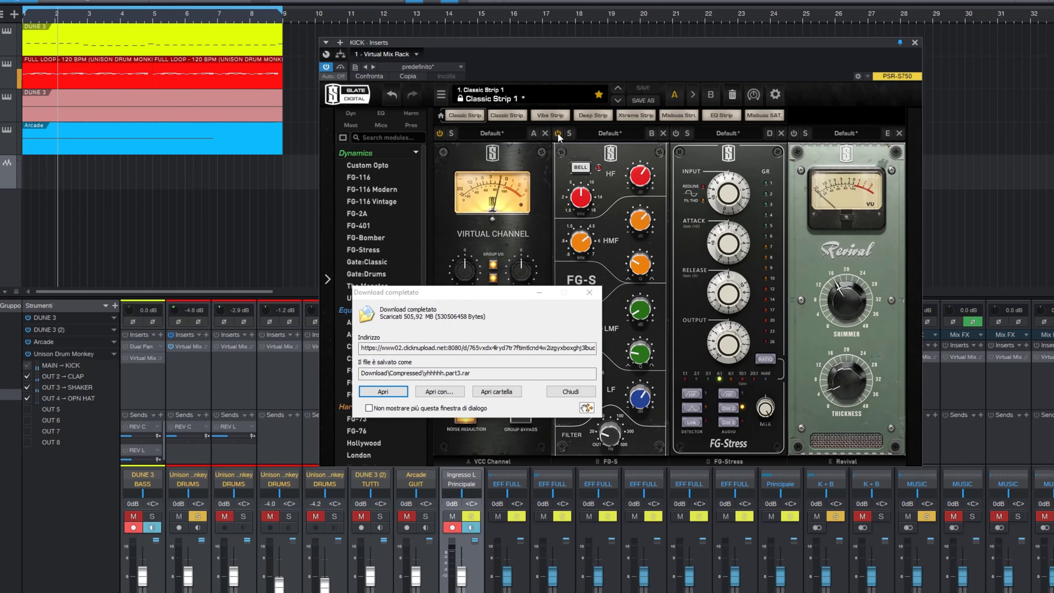
click(570, 391)
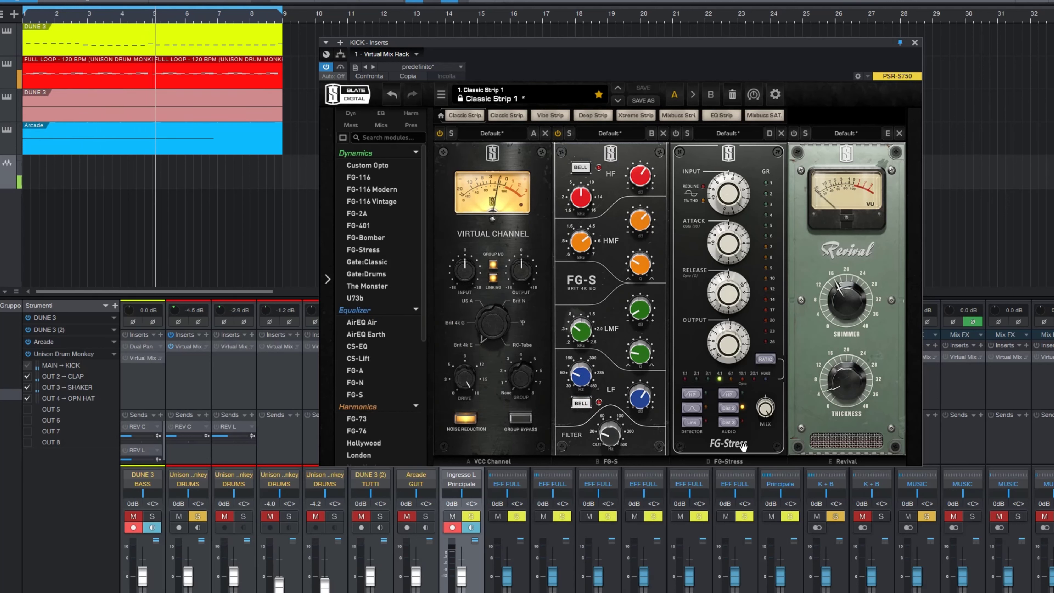
Switch on the FG-Stress compressor module and compare the kick with it on and bypassed
click(676, 134)
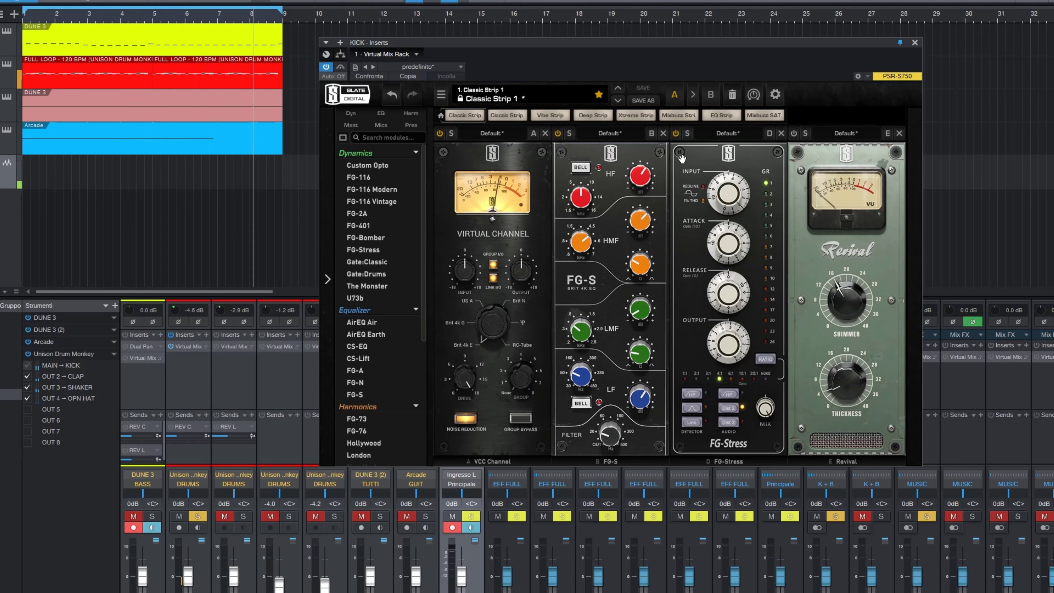
click(677, 134)
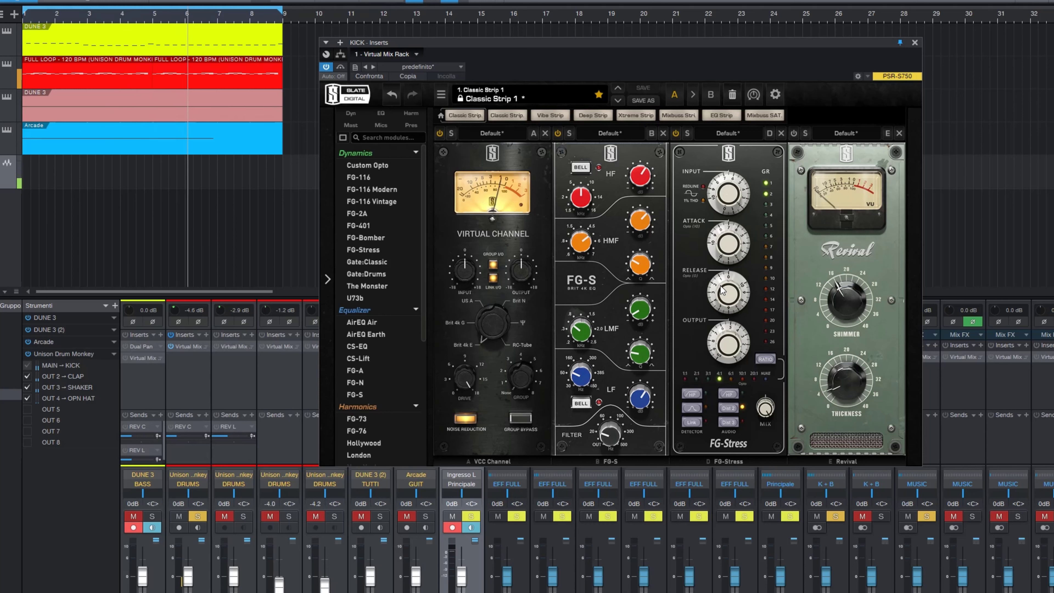
mouse_move(727, 208)
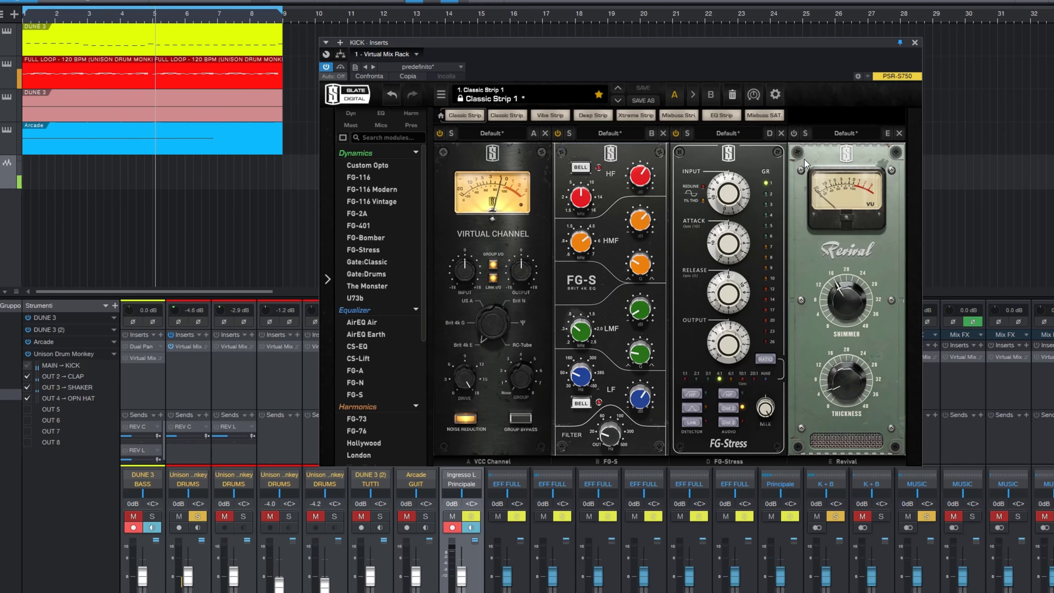
Switch on the Revival module and adjust its Thickness, comparing the kick with Revival on and bypassed
click(793, 133)
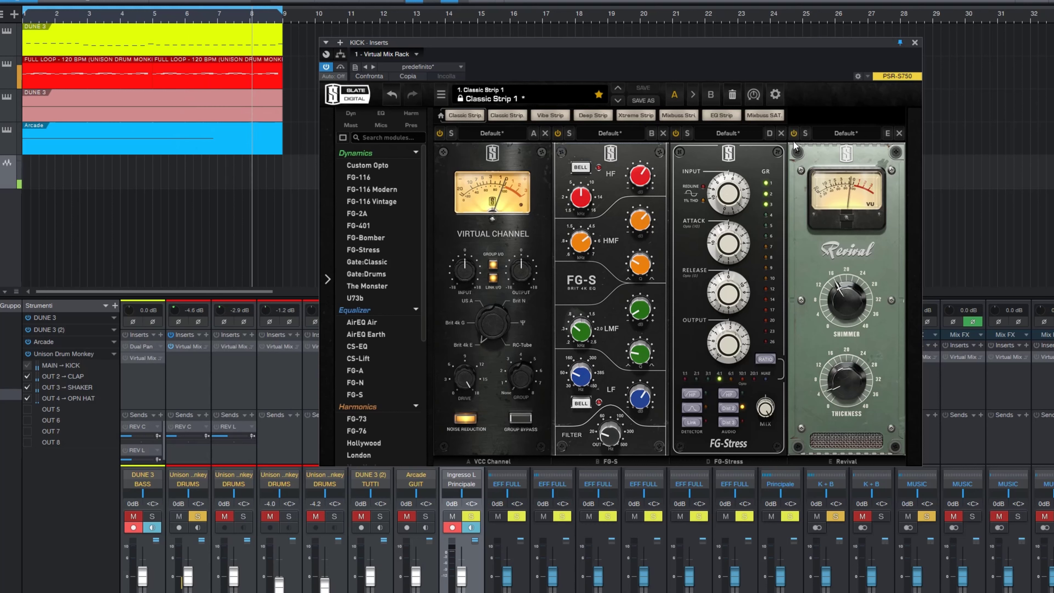
mouse_move(842, 393)
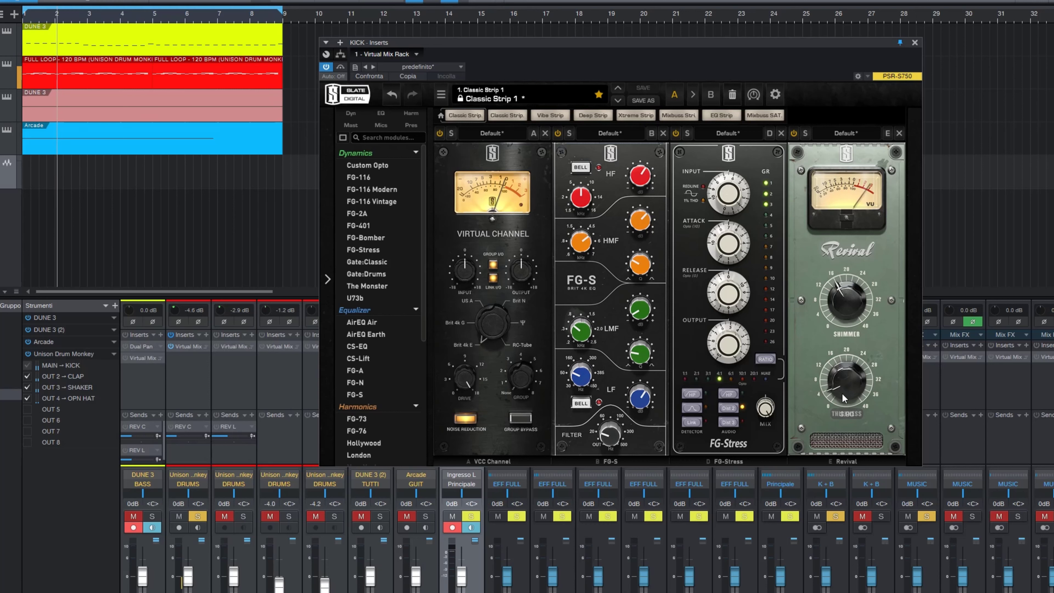
drag(842, 393, 828, 409)
drag(828, 409, 845, 389)
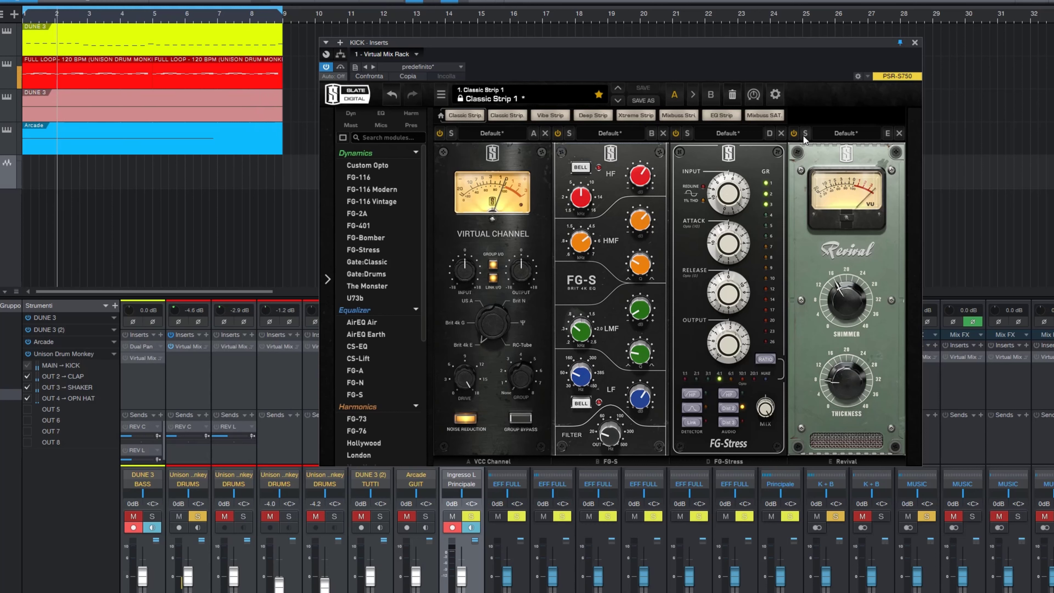
click(793, 133)
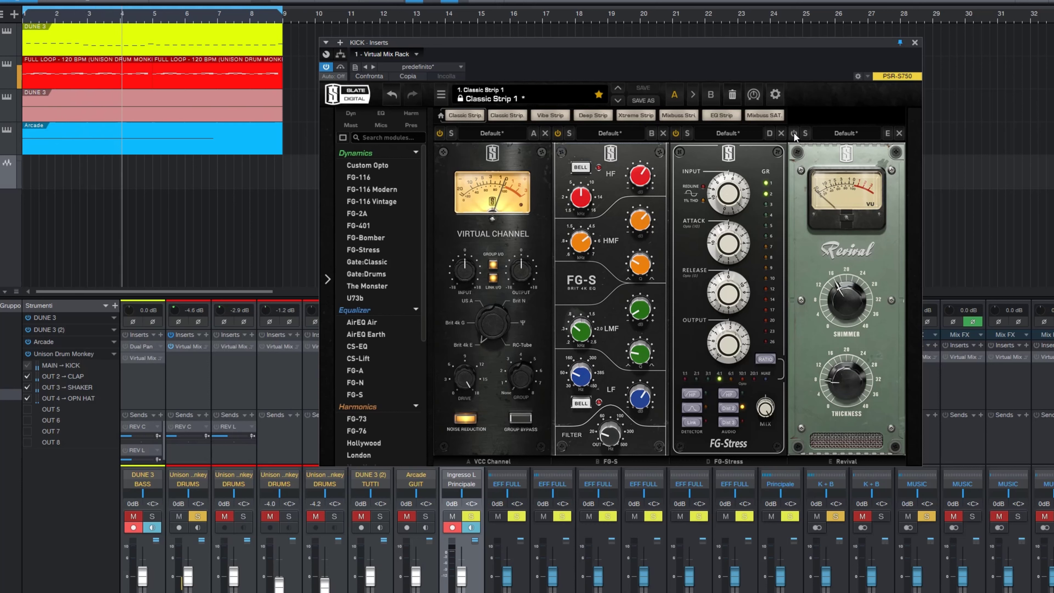
click(794, 133)
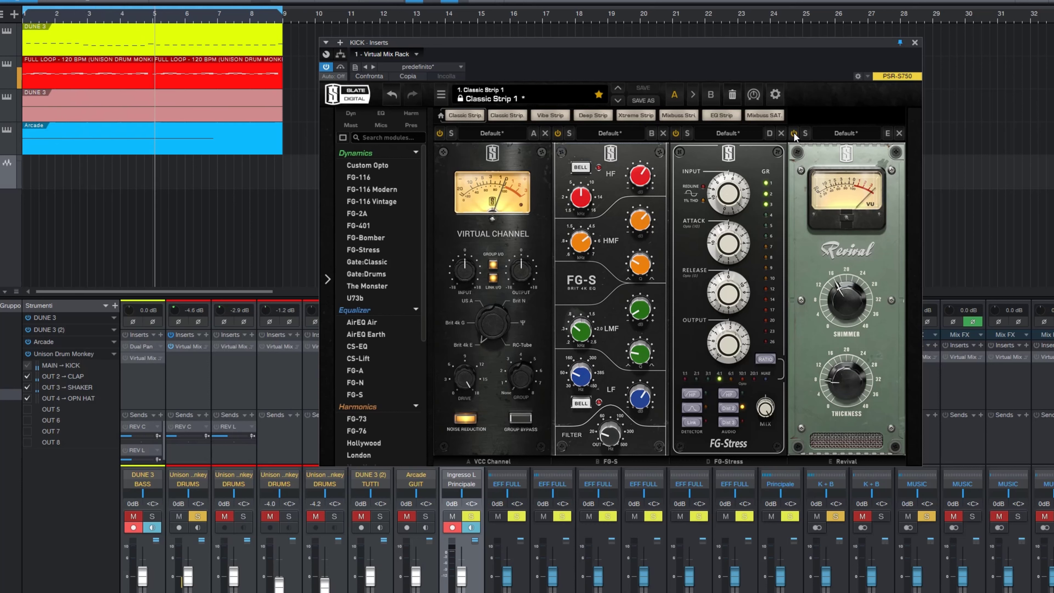
Set Revival's Shimmer to 12.1 and compare the kick with the module bypassed, leaving it on
drag(857, 296, 853, 307)
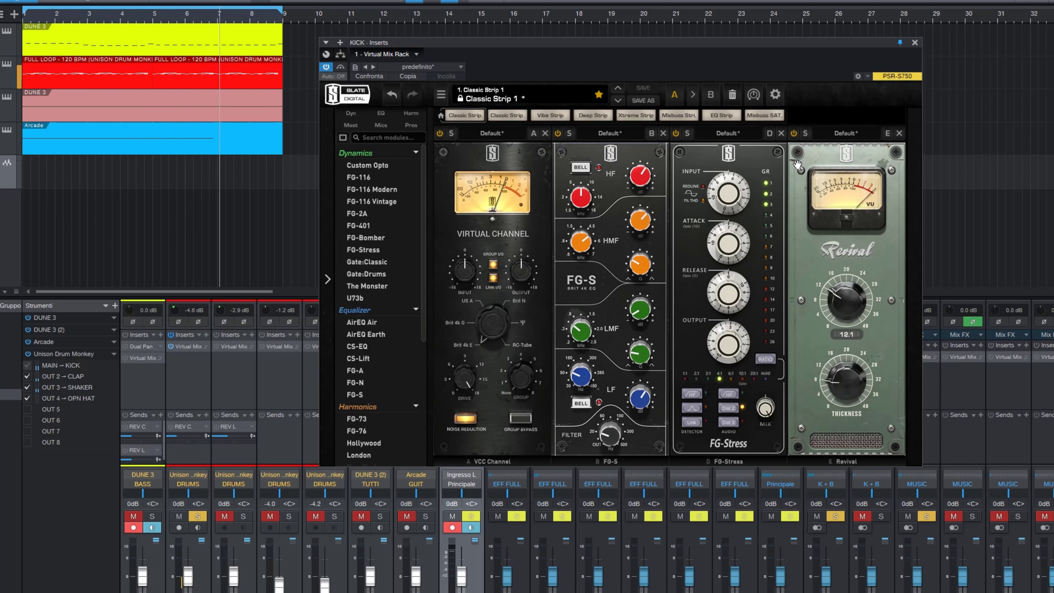
click(795, 133)
click(794, 133)
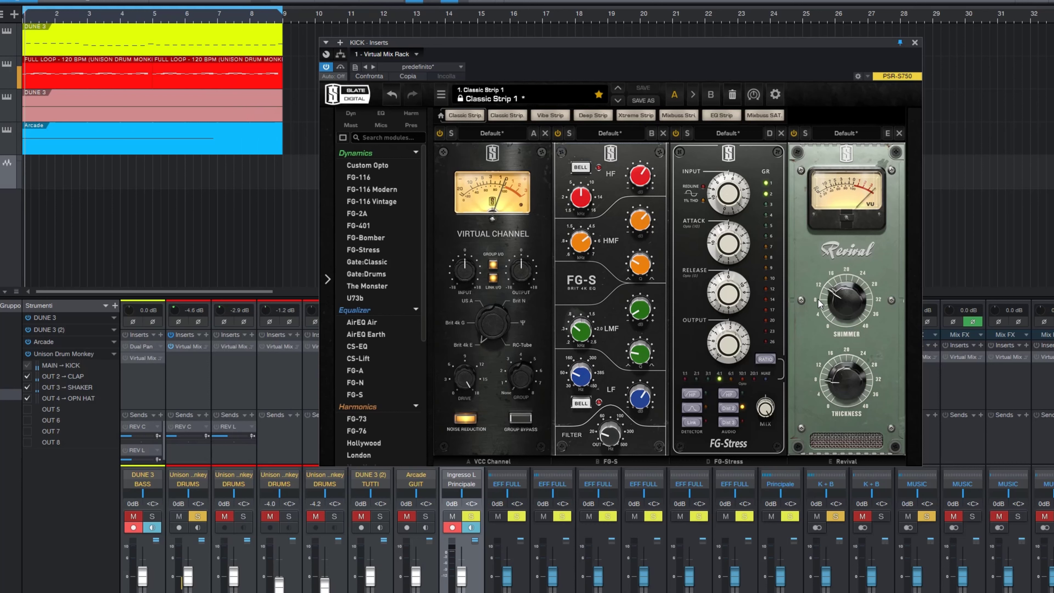
Compare the kick with the whole Virtual Mix Rack bypassed and active, both soloed and in the full mix with its solo off
click(340, 67)
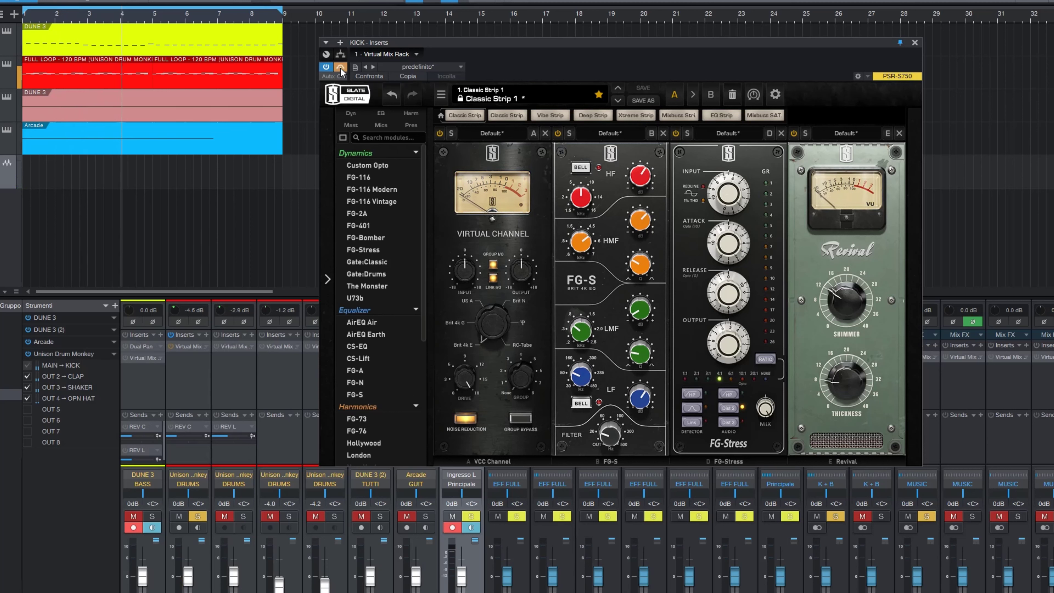
click(341, 67)
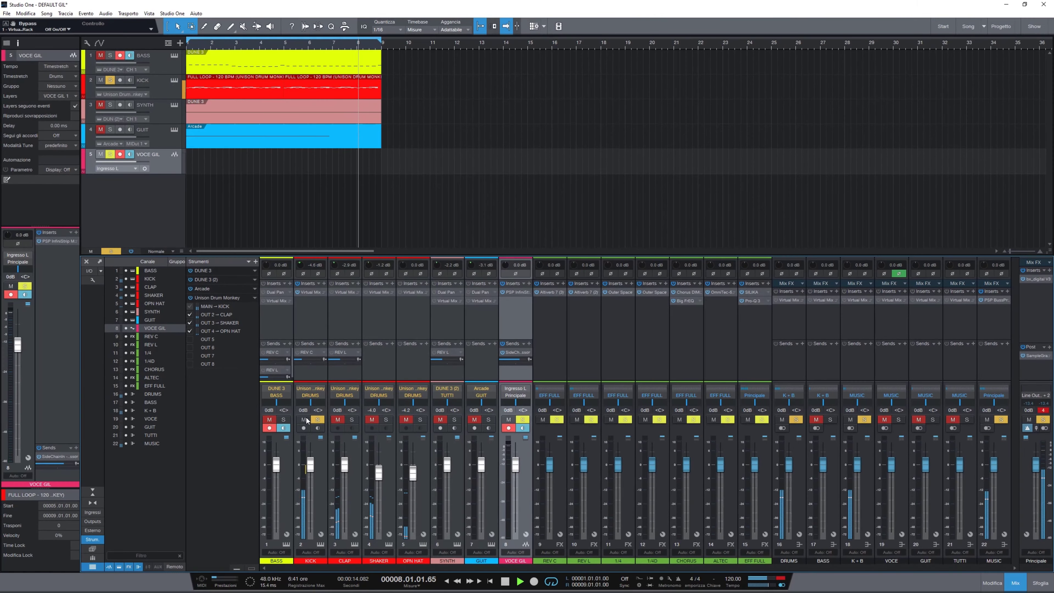
click(301, 434)
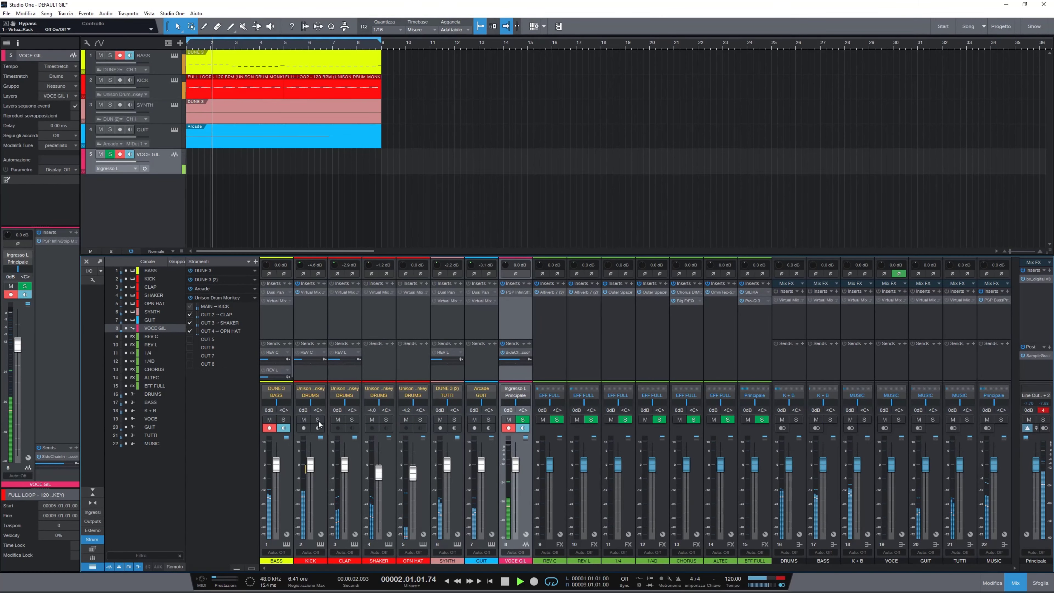
click(297, 292)
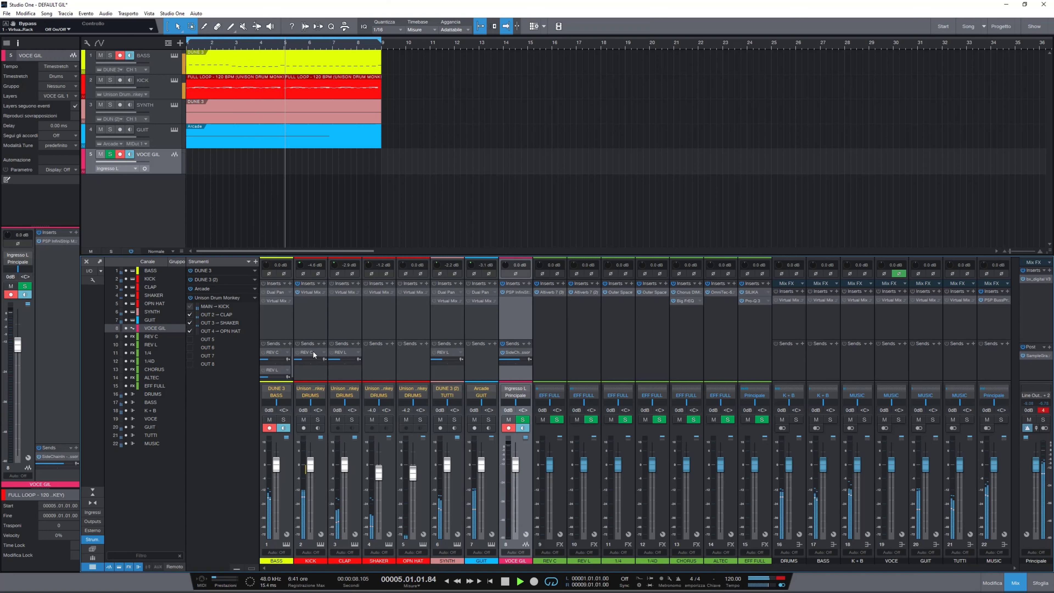
Solo the CLAP channel and open its Virtual Mix Rack, moving the plug-in window clear of the channel strips
click(353, 419)
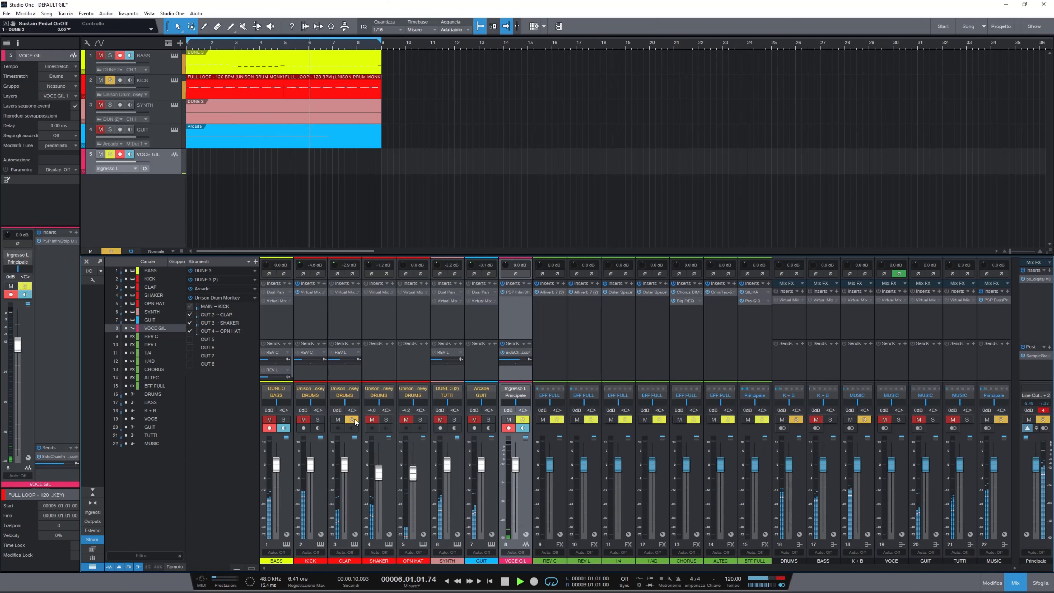
click(352, 453)
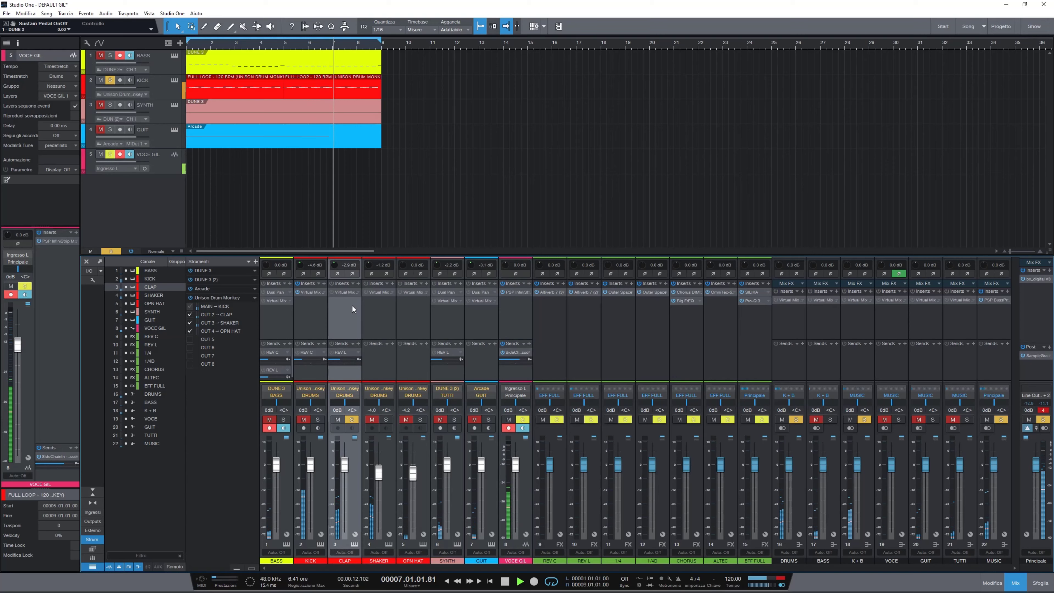
click(348, 293)
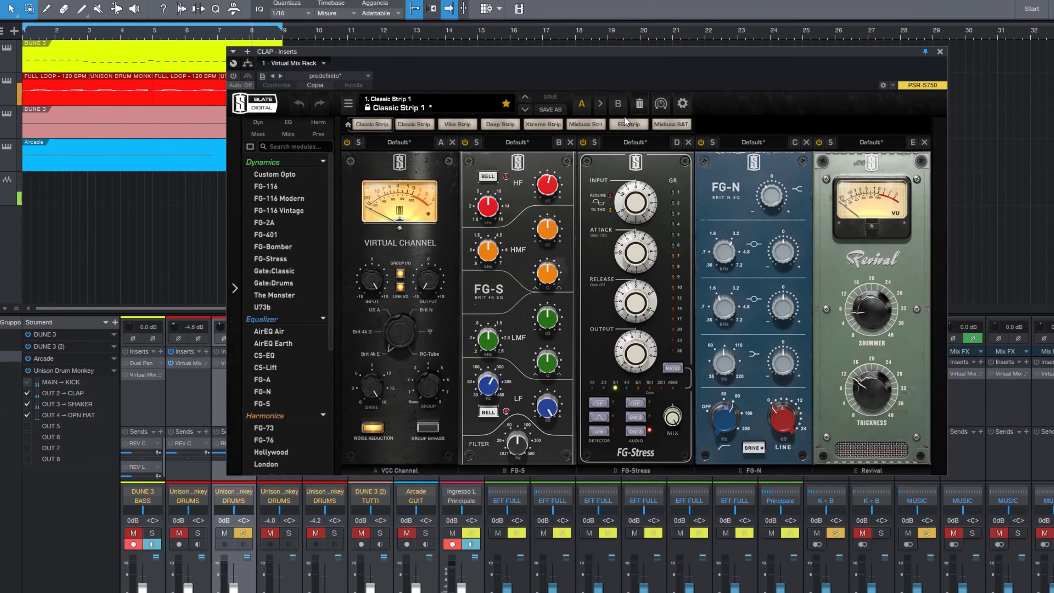
drag(621, 49, 671, 57)
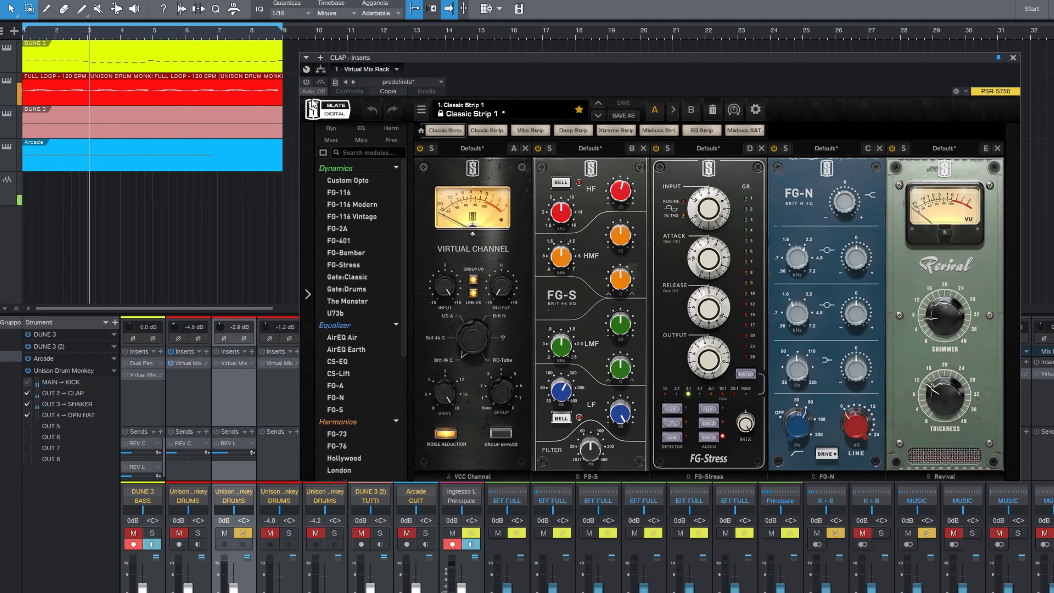
Switch off all the modules in the clap's rack and activate the Virtual Mix Rack insert
click(420, 150)
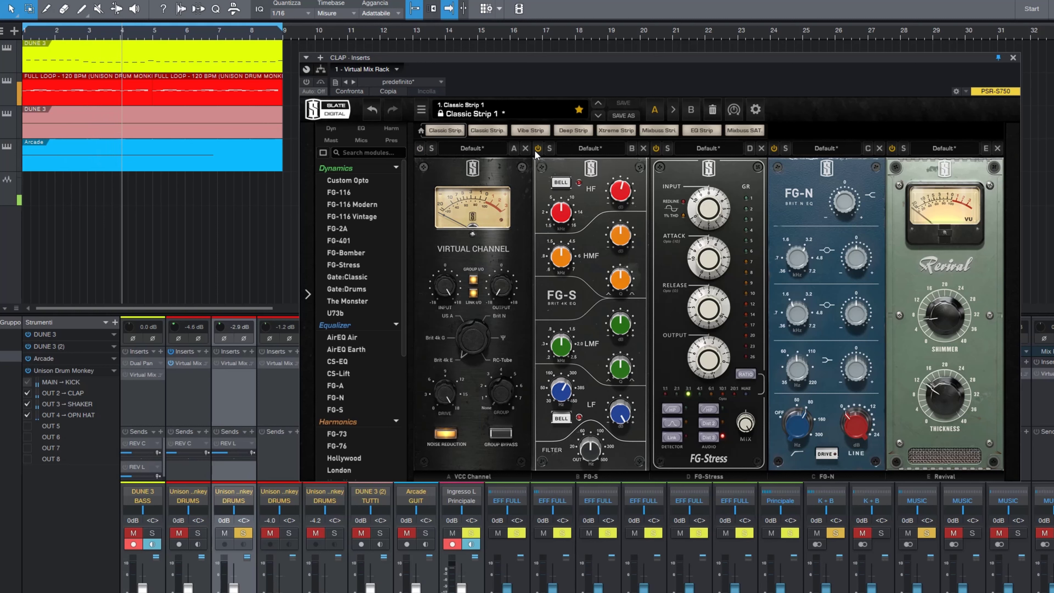
click(536, 149)
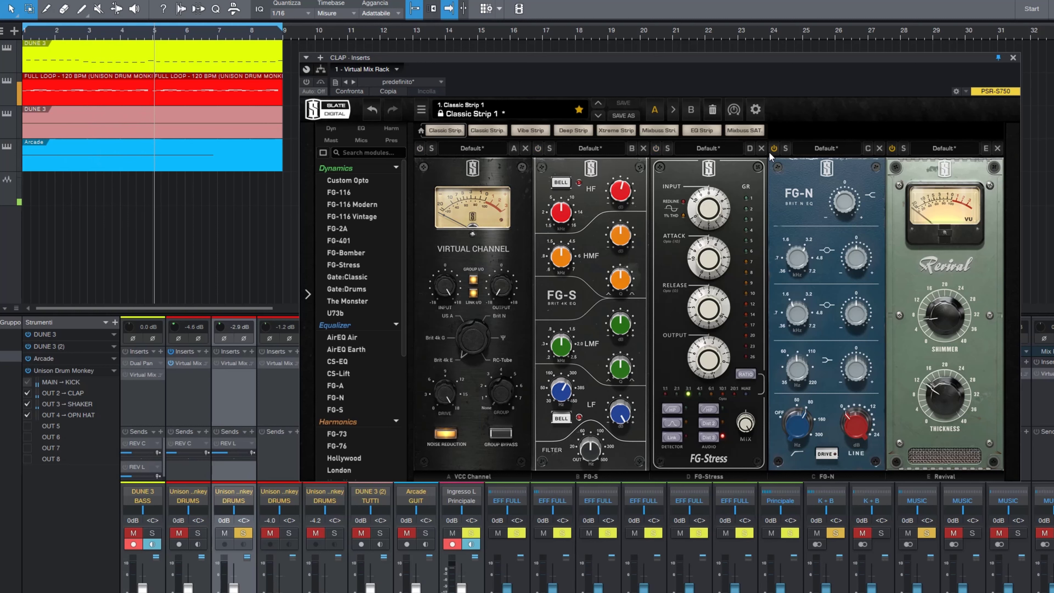
click(892, 149)
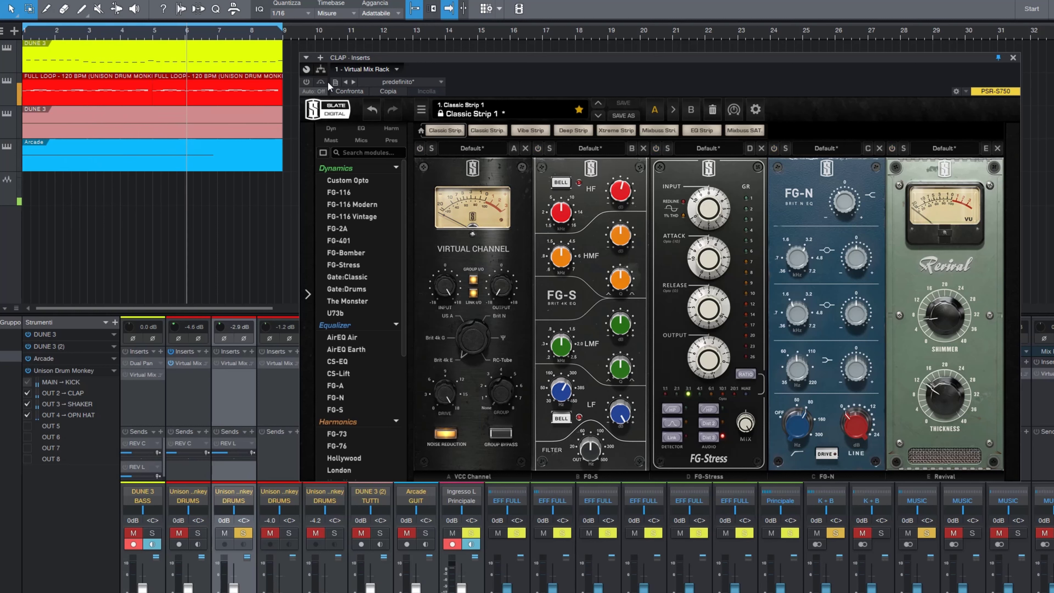
click(308, 82)
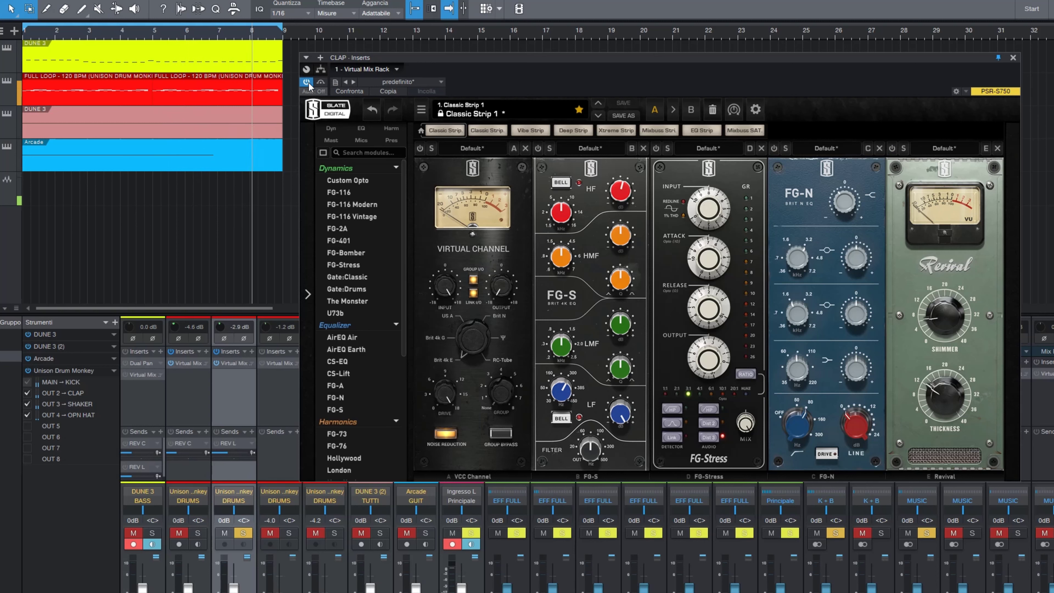
click(320, 82)
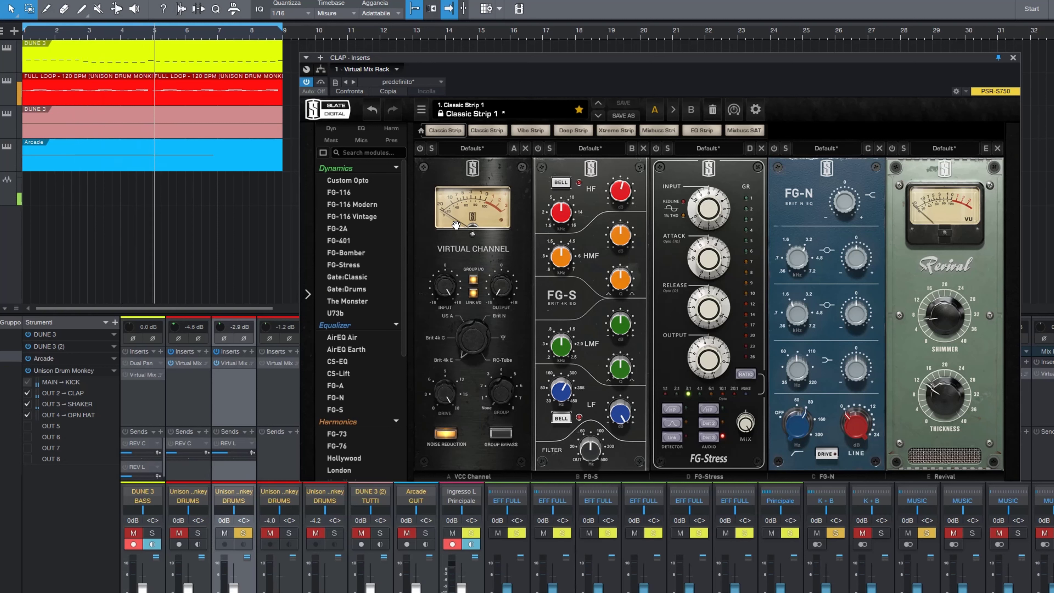
Switch on the Virtual Channel module for the clap and check its Drive and Input settings
click(420, 148)
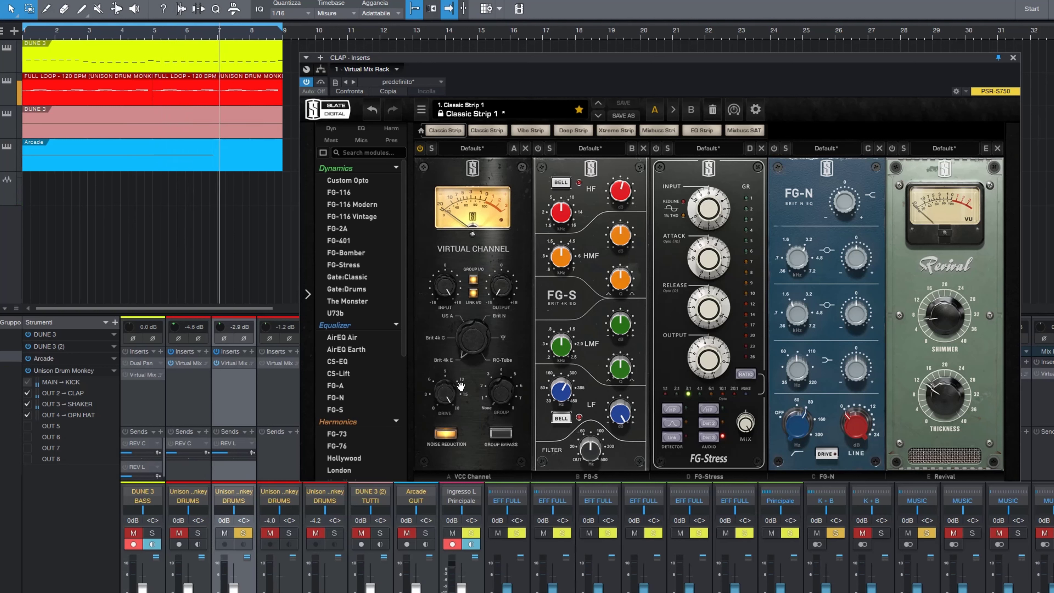
drag(443, 394, 449, 358)
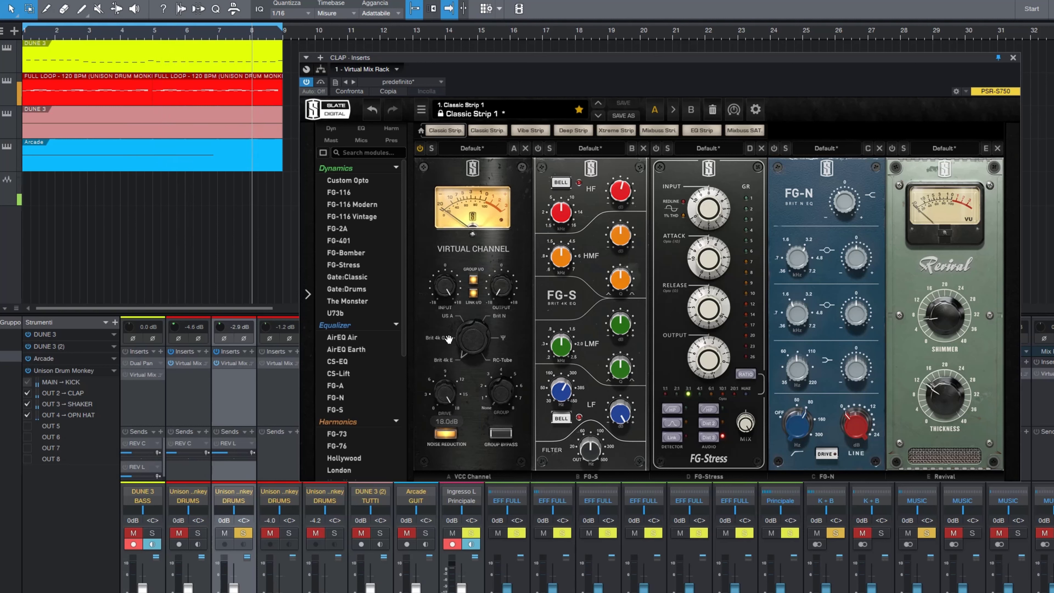
drag(452, 287, 447, 289)
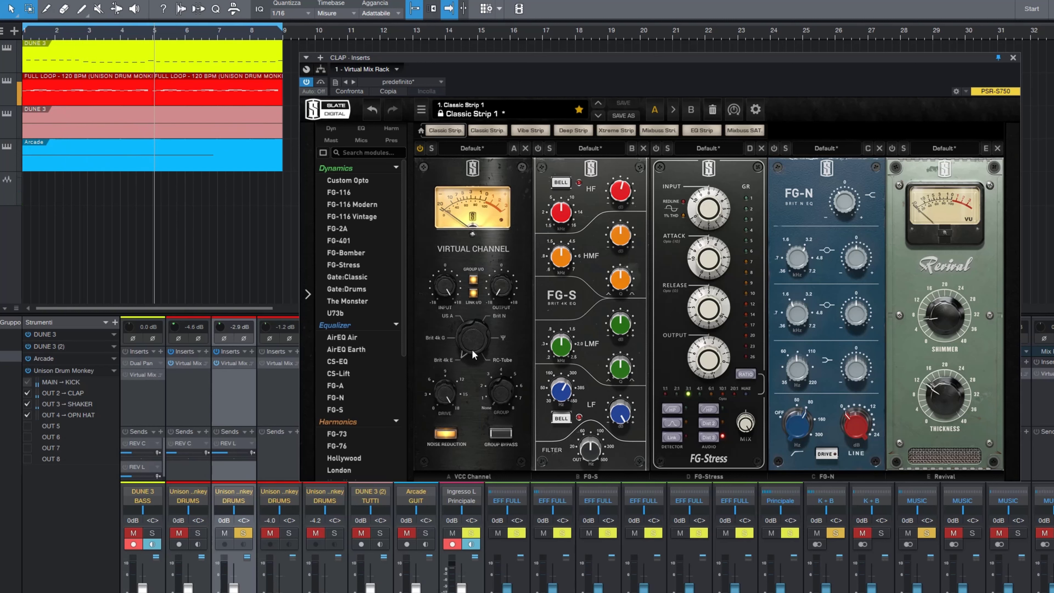
Compare the clap with the Virtual Channel module bypassed and on, leaving it switched on
click(420, 149)
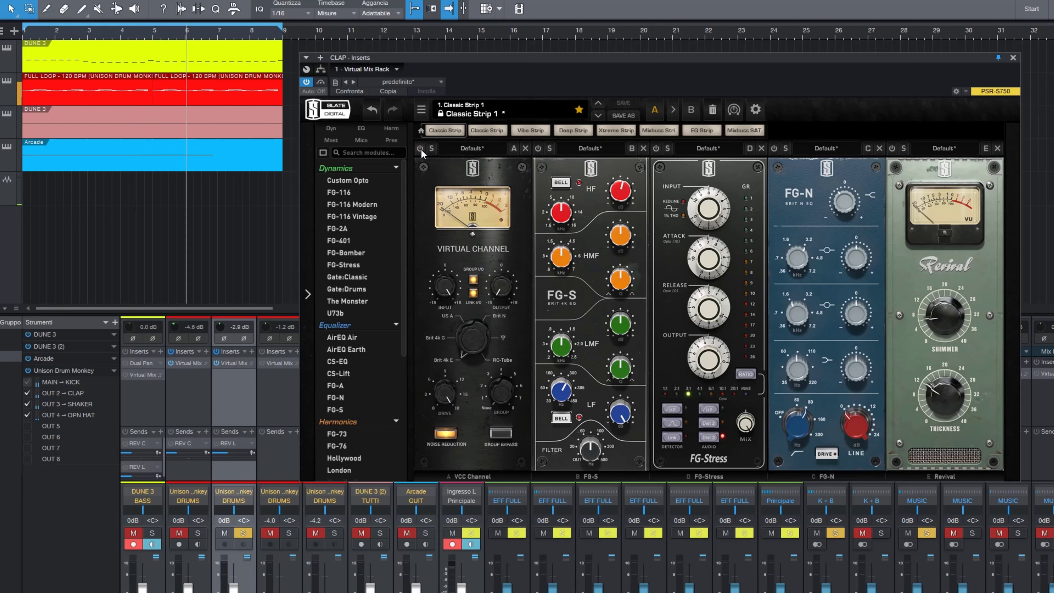
click(421, 152)
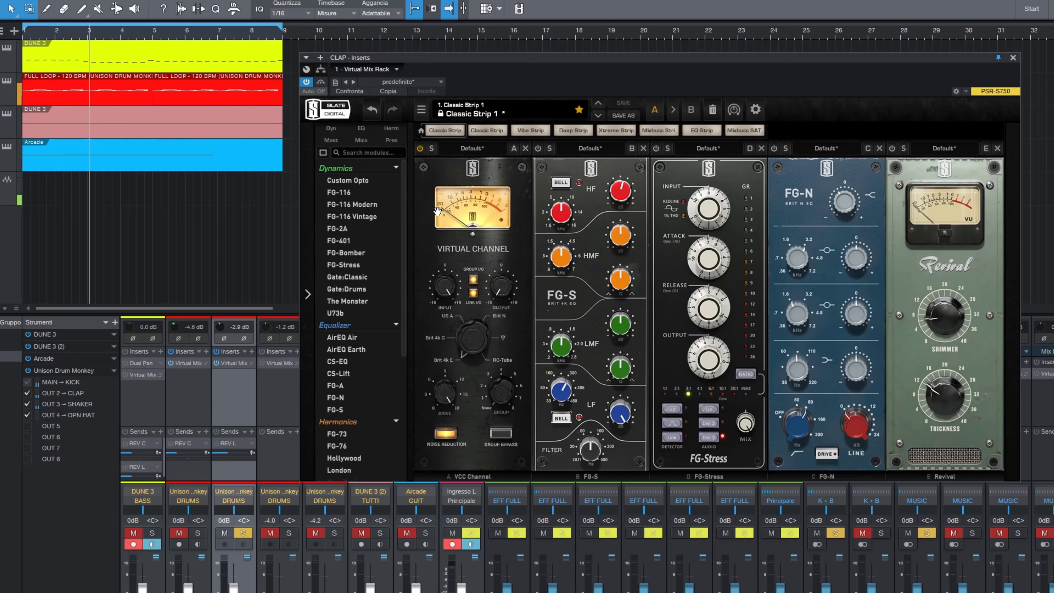
click(421, 149)
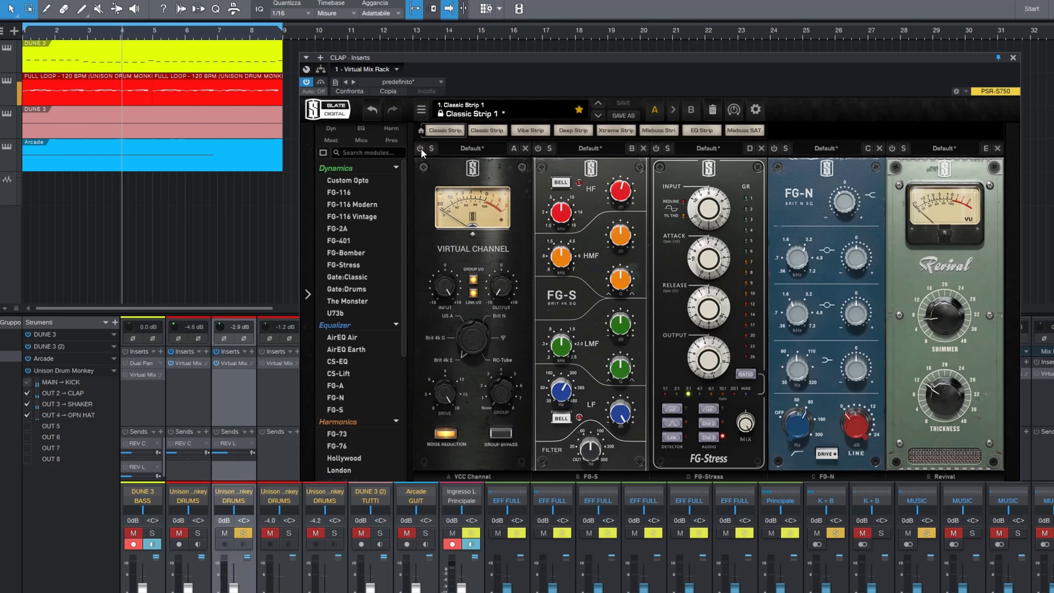
click(420, 149)
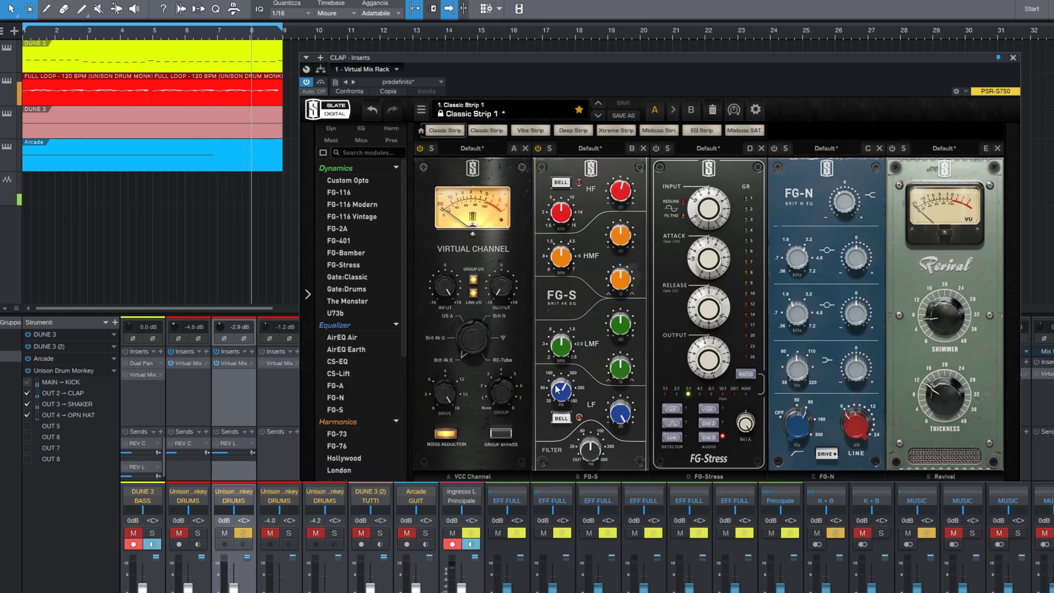
Switch on the FG-S equalizer and raise its LF frequency, and switch on FG-Stress to examine its compression controls
mouse_move(559, 393)
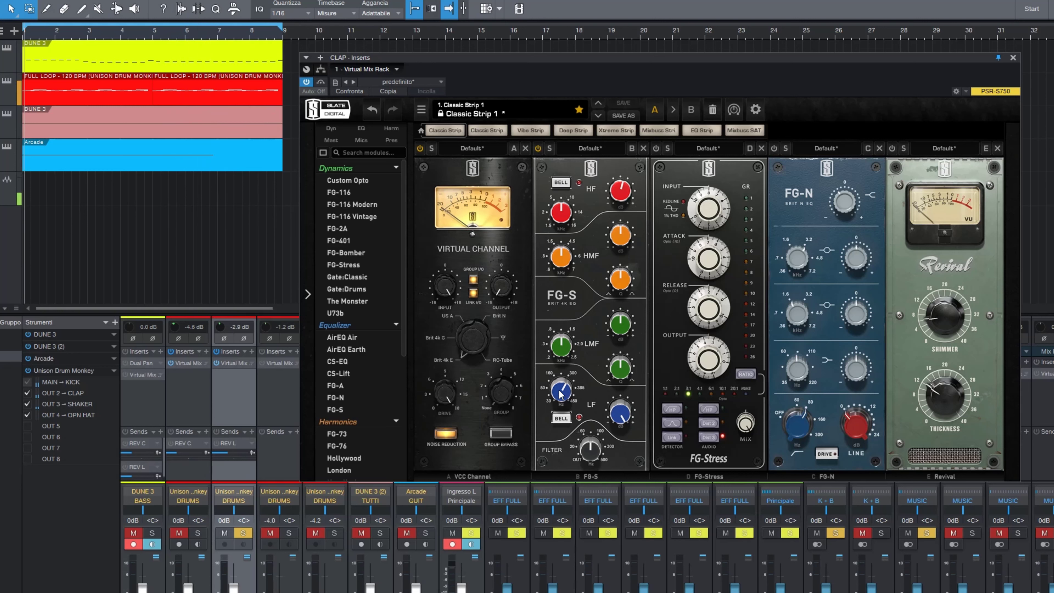
drag(561, 394, 561, 381)
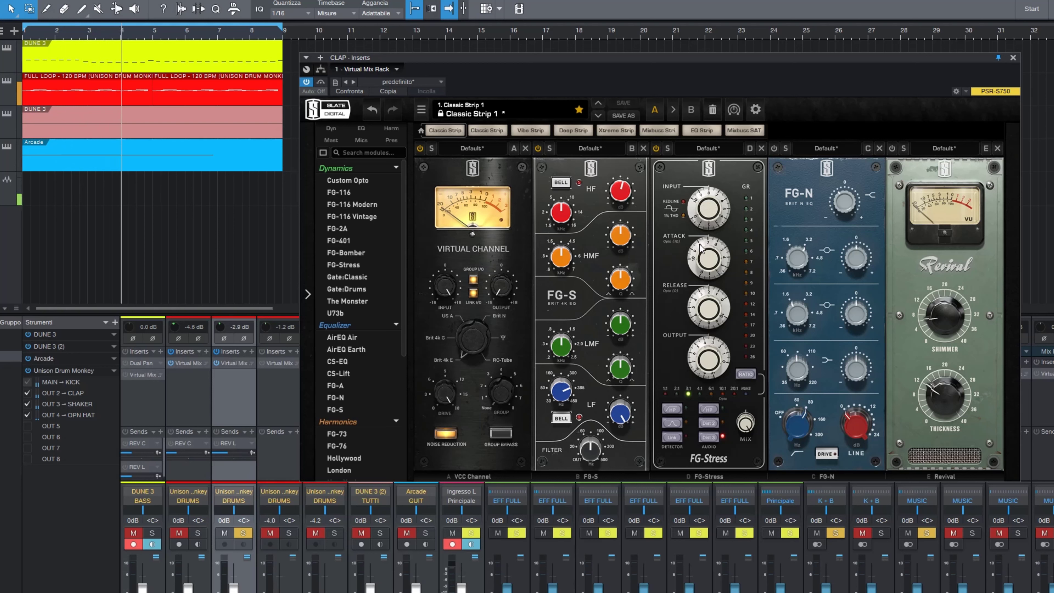
mouse_move(692, 274)
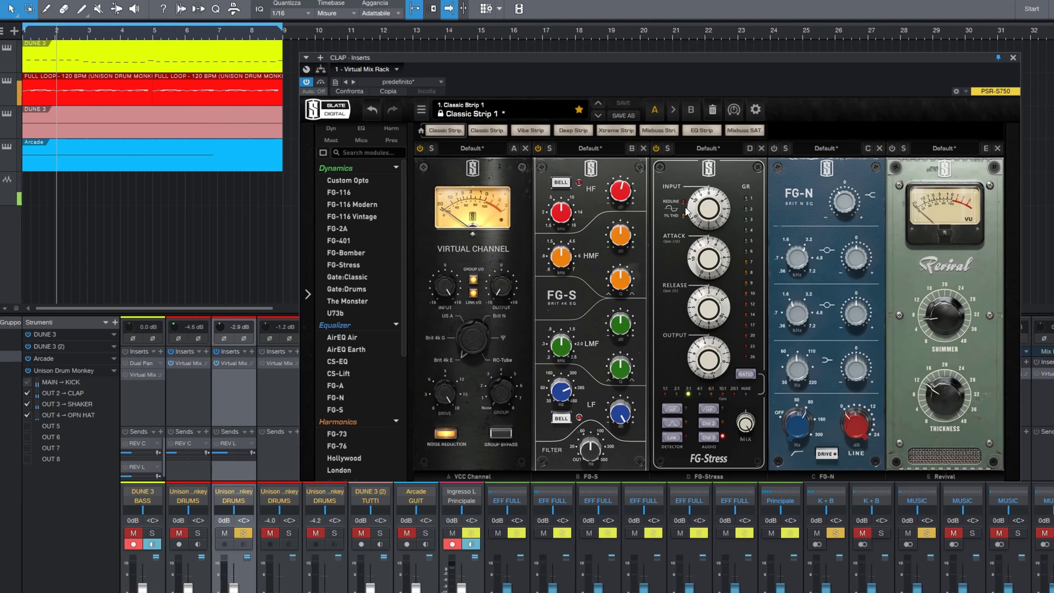
mouse_move(683, 214)
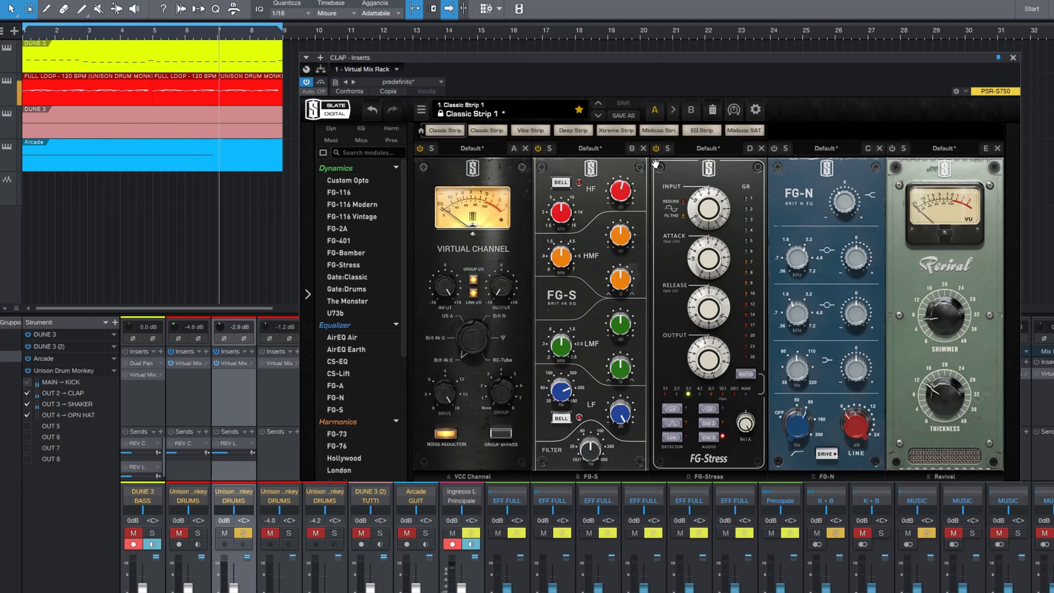
mouse_move(709, 367)
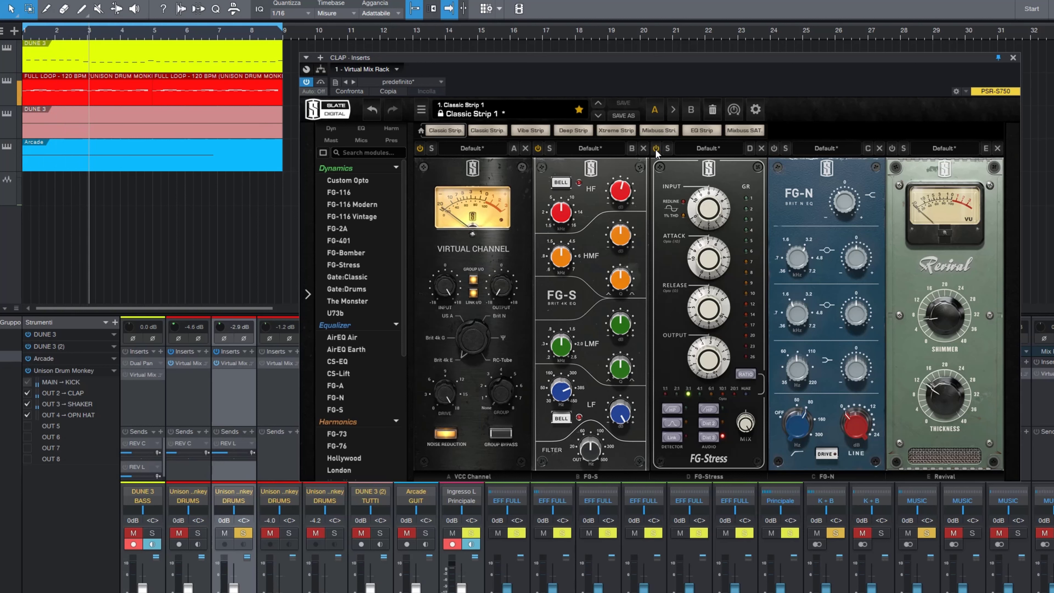
Switch on the FG-N equalizer to check its filter, drive and bands, and switch on the Revival module
click(774, 148)
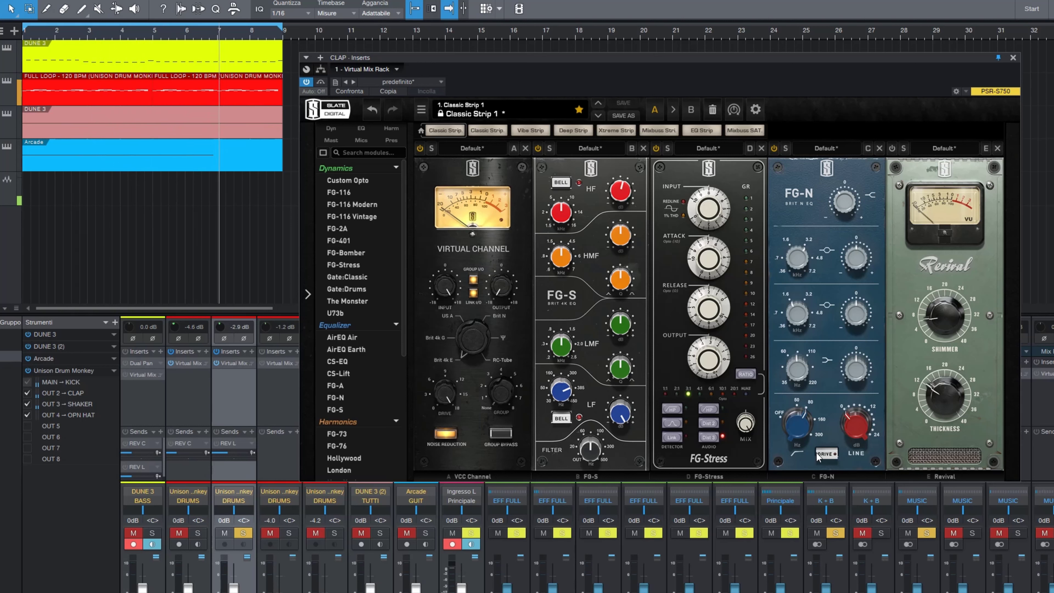
mouse_move(808, 424)
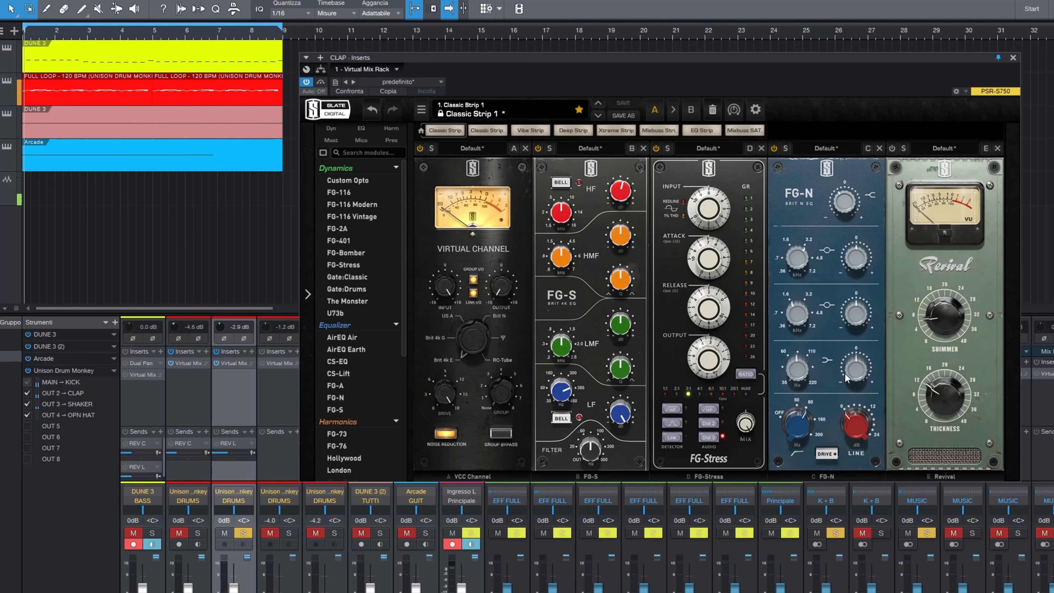
click(774, 148)
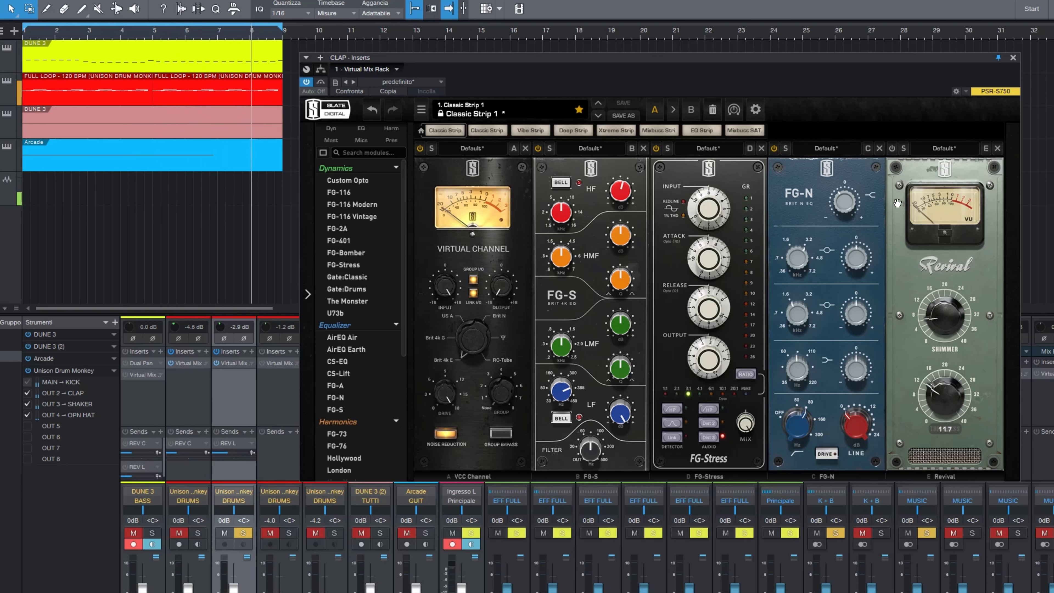
click(893, 147)
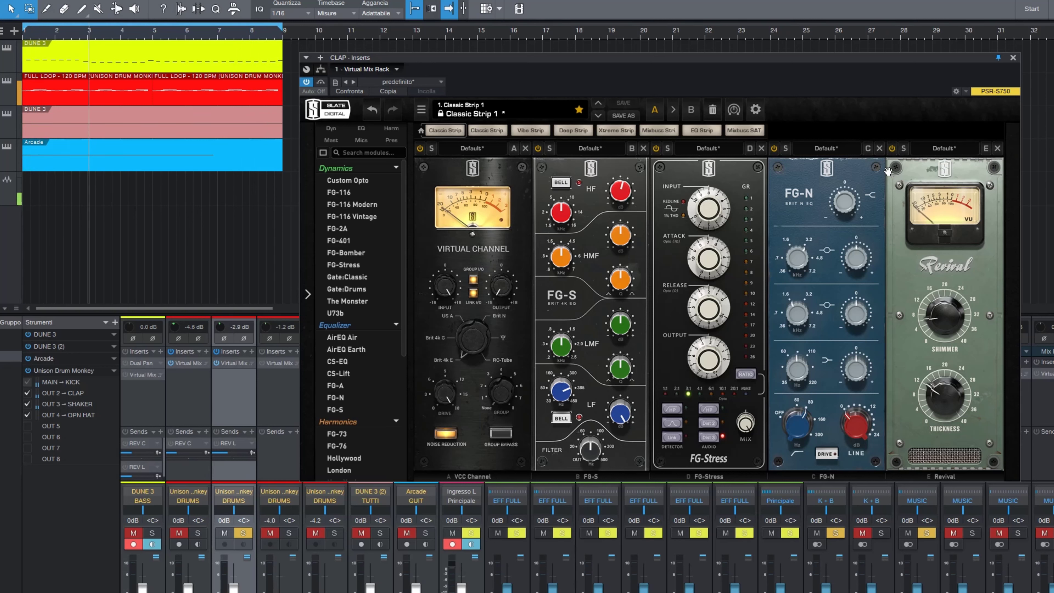
Compare the clap with its whole Virtual Mix Rack bypassed and active, leaving the rack active
click(321, 82)
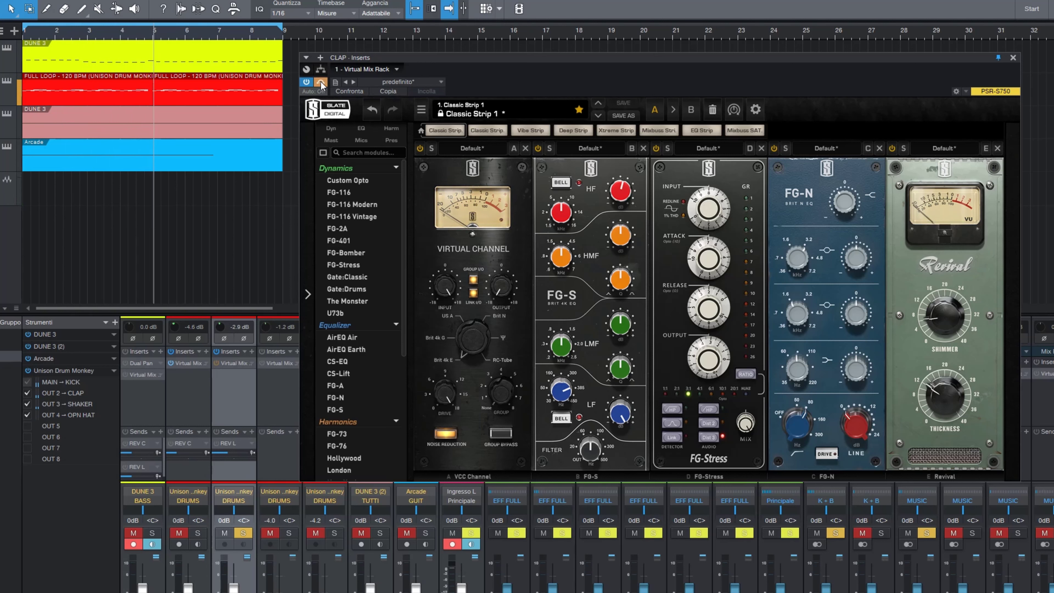
click(321, 83)
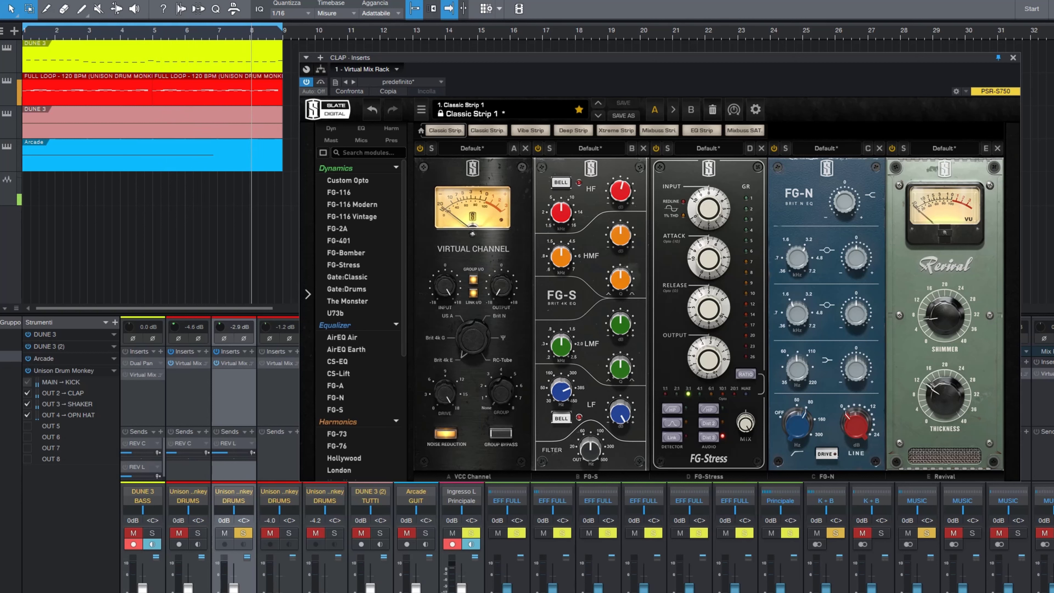
click(320, 82)
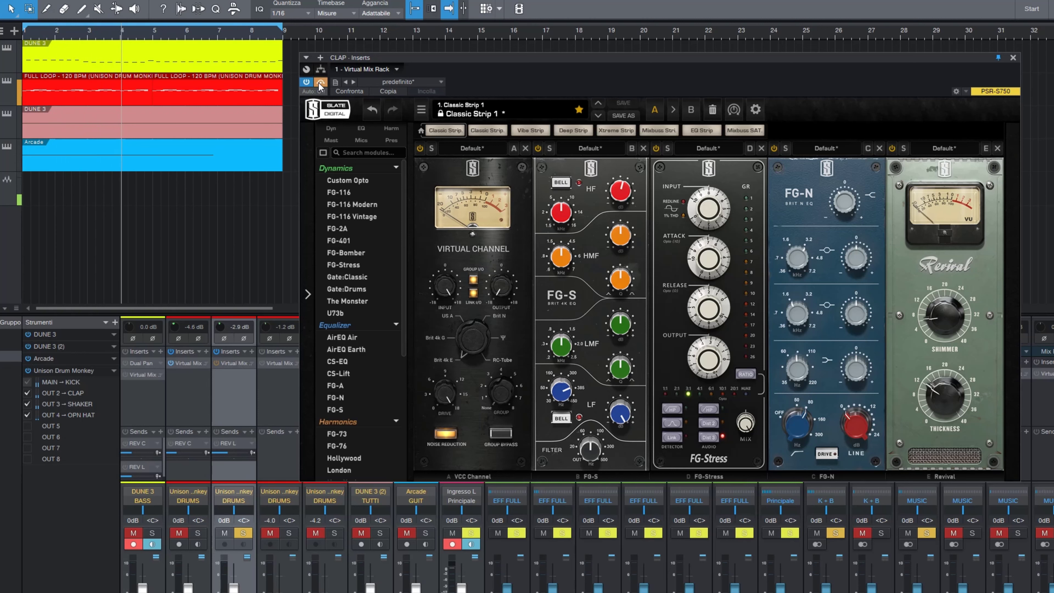
click(320, 82)
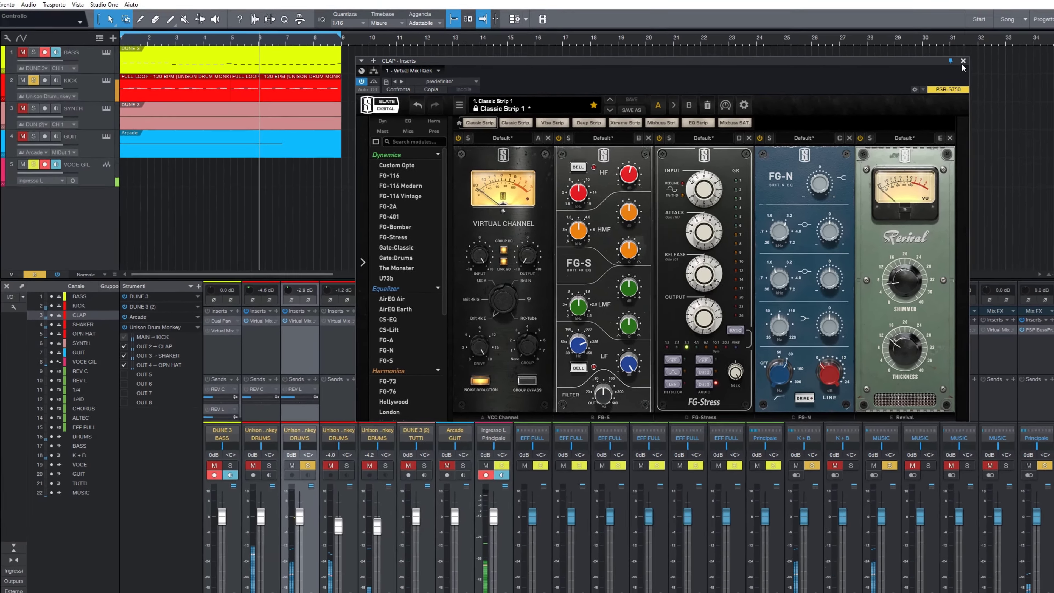
Close the clap's plug-in window, turn off the clap's solo and select the SHAKER channel
click(1013, 58)
click(354, 421)
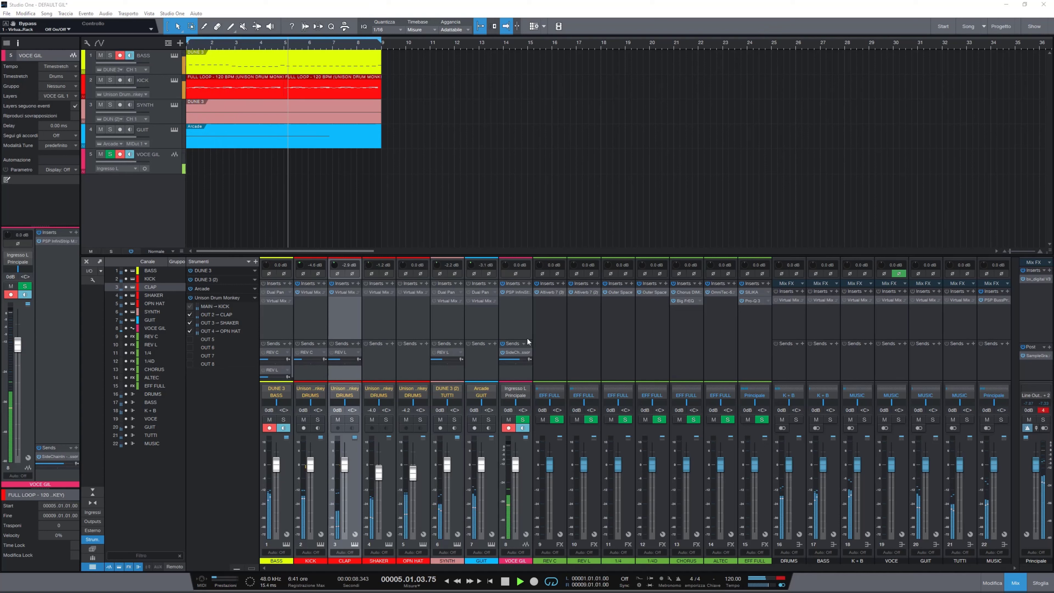
click(392, 483)
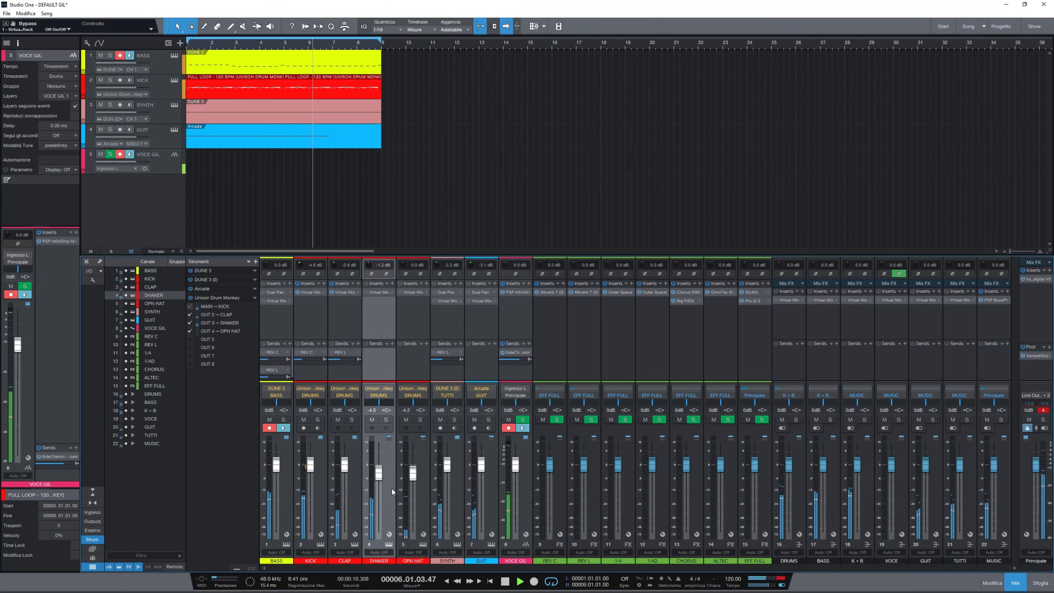
Solo the SHAKER channel and open its Virtual Mix Rack, moving the window clear of the channel's inserts
click(386, 420)
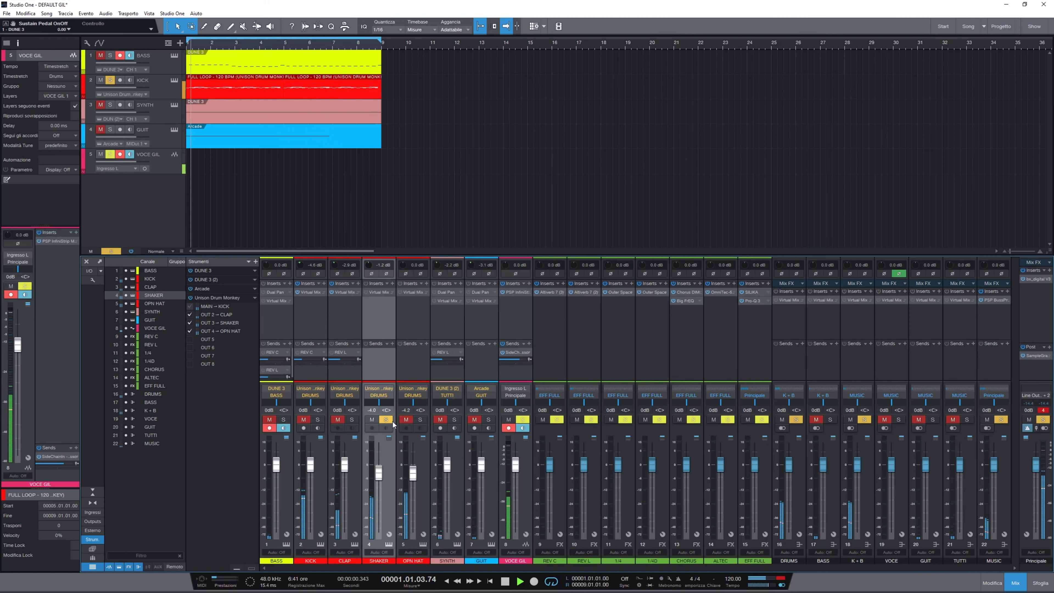
click(379, 293)
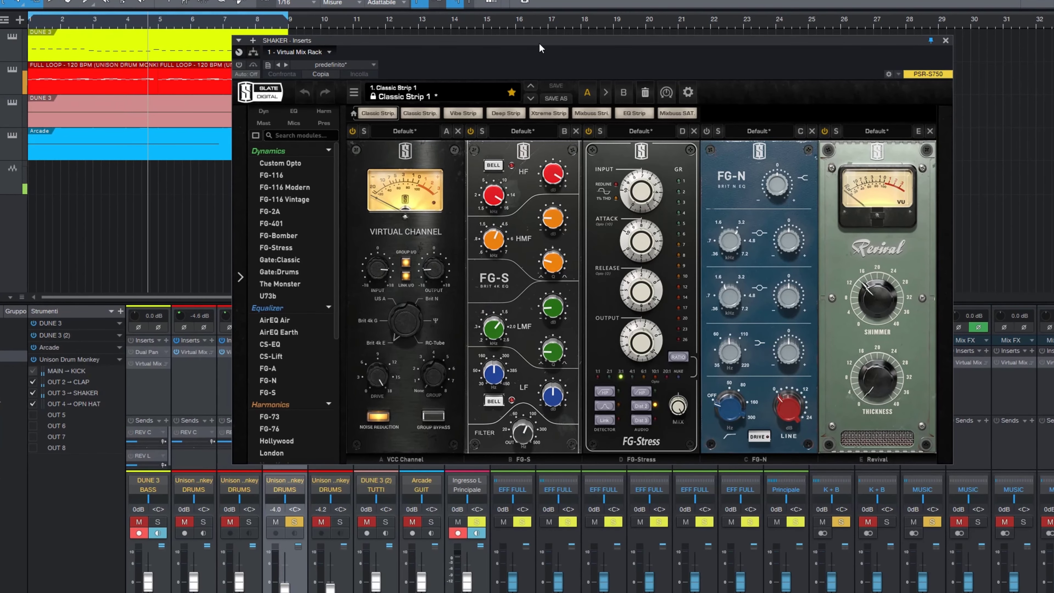
drag(539, 44, 619, 44)
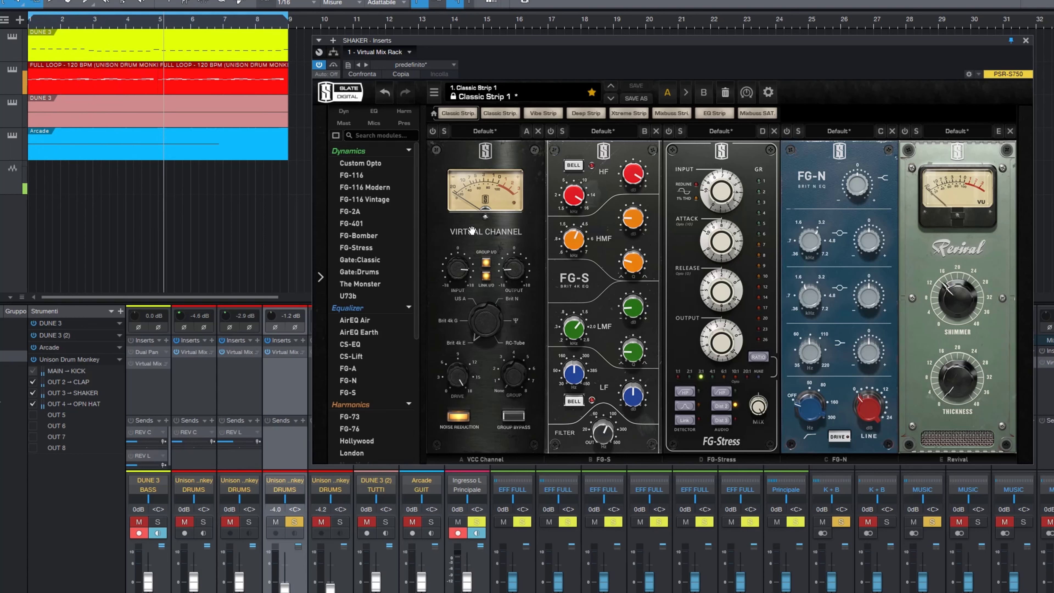
Switch on the shaker's Virtual Channel module and compare the sound with it off and on, leaving it on
click(434, 132)
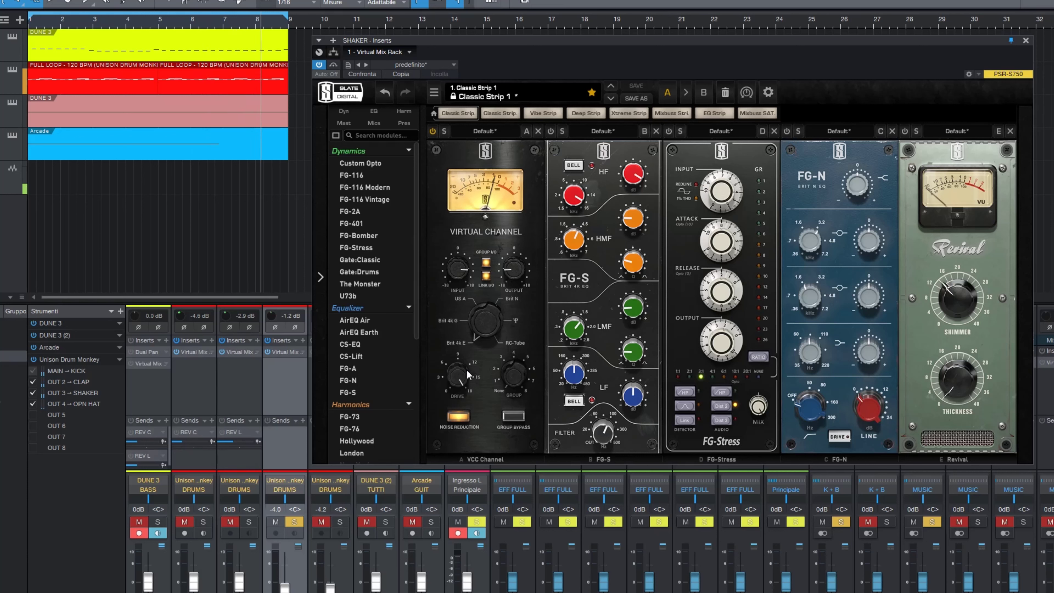
mouse_move(470, 409)
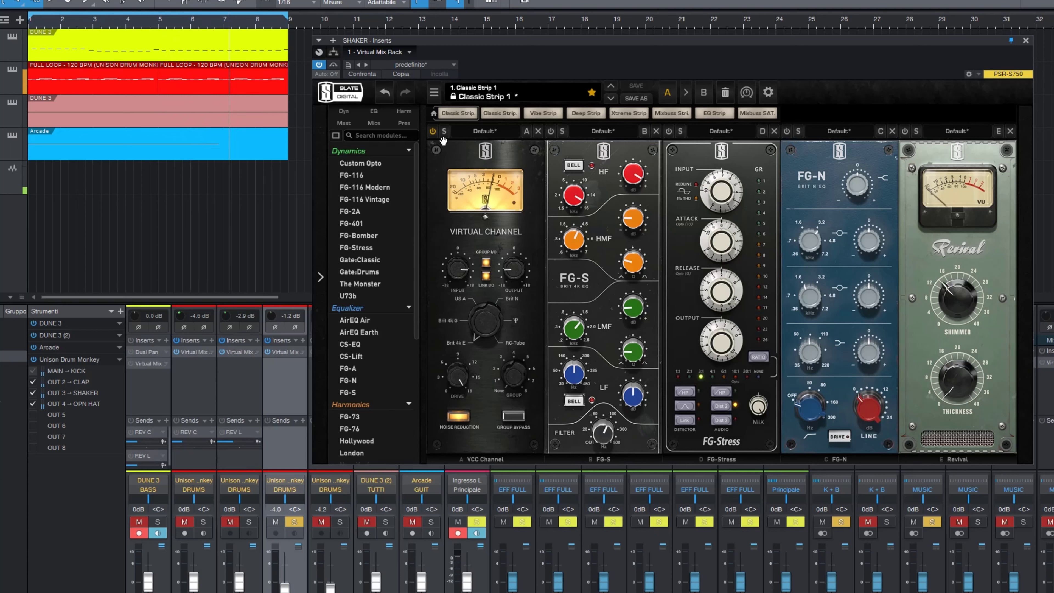
click(432, 132)
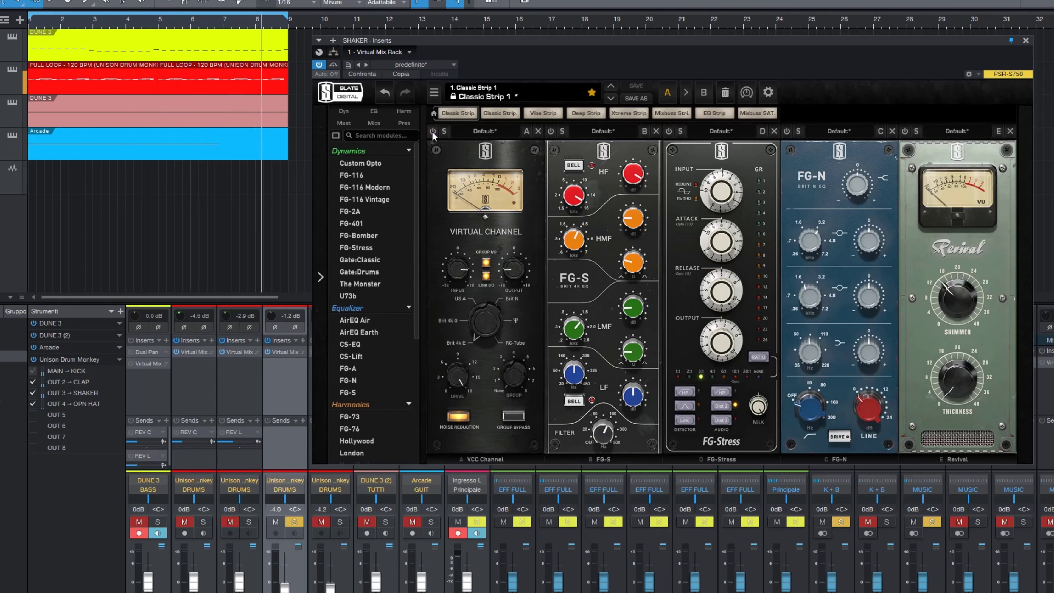
click(433, 132)
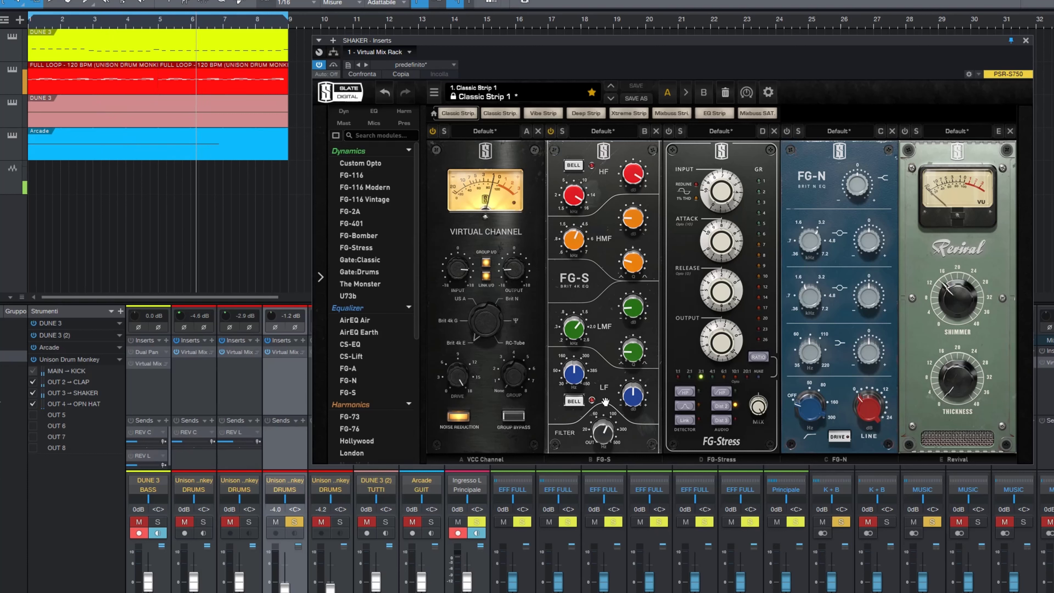
Examine the filter and the HF and HMF band settings of the shaker's FG-S equalizer
mouse_move(608, 433)
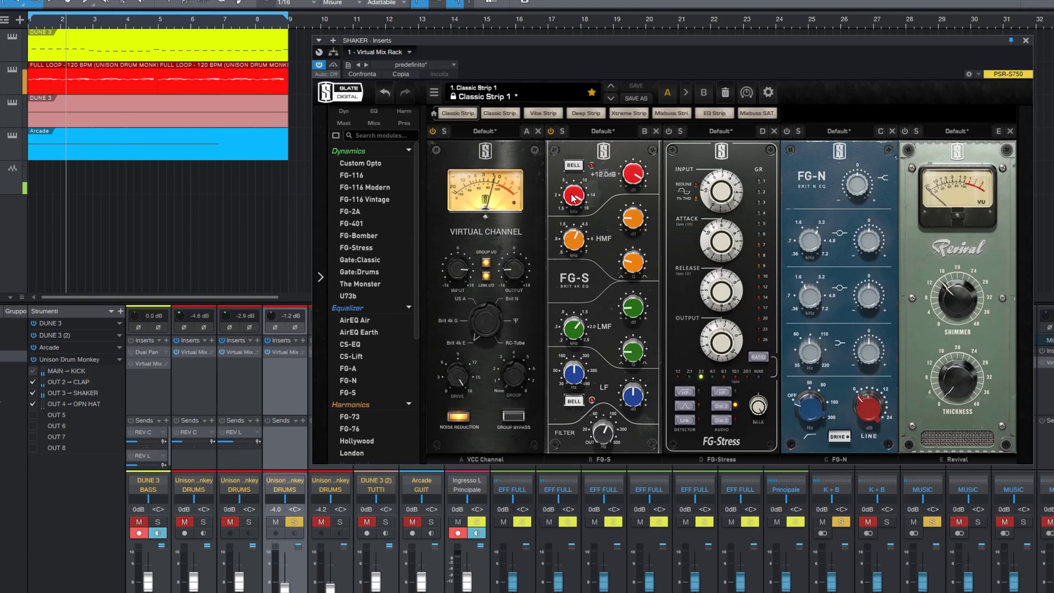
mouse_move(571, 201)
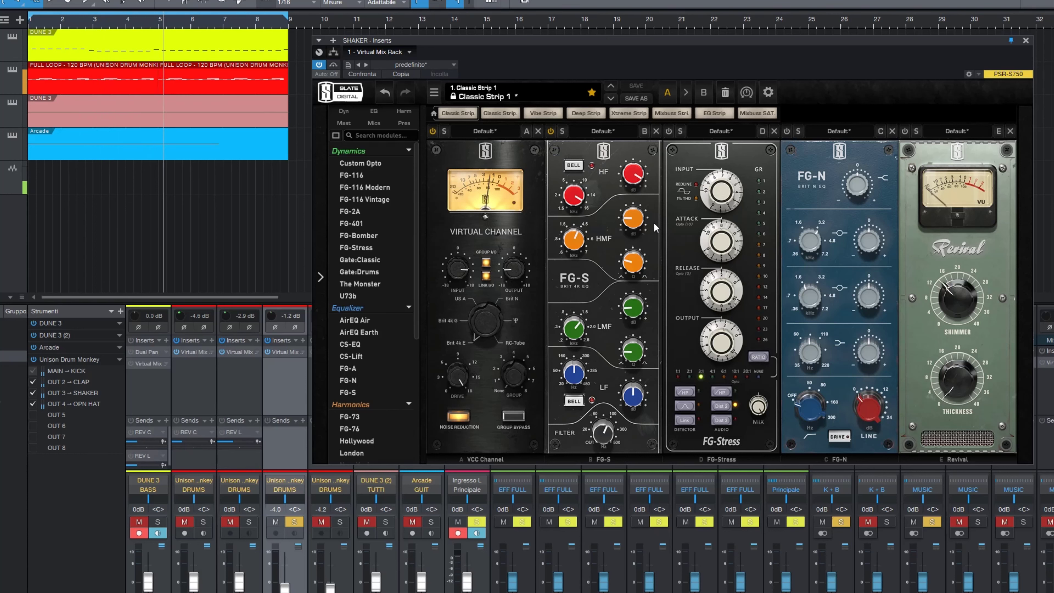
mouse_move(583, 243)
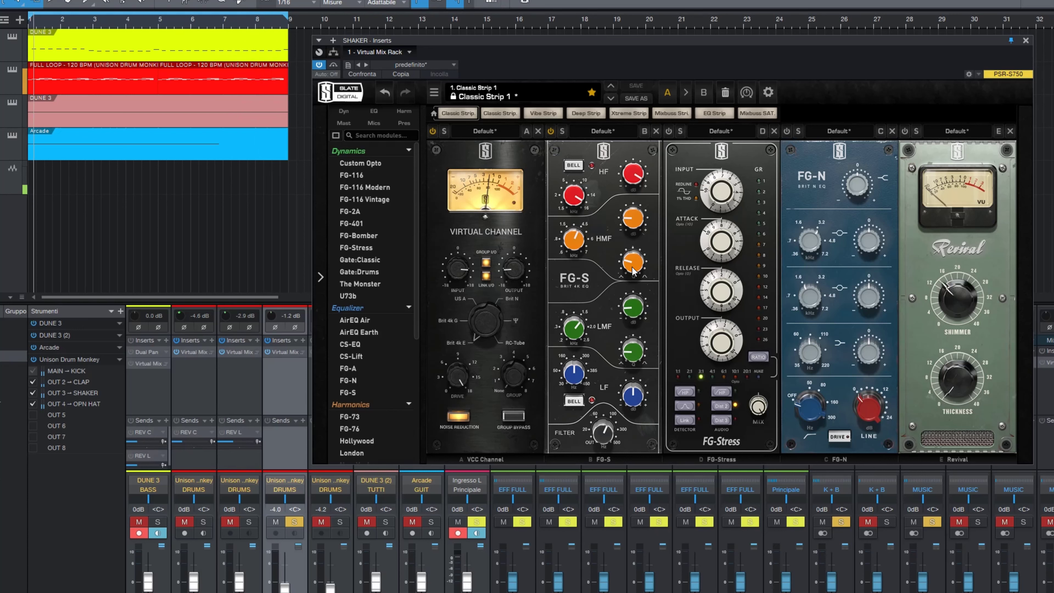
mouse_move(637, 223)
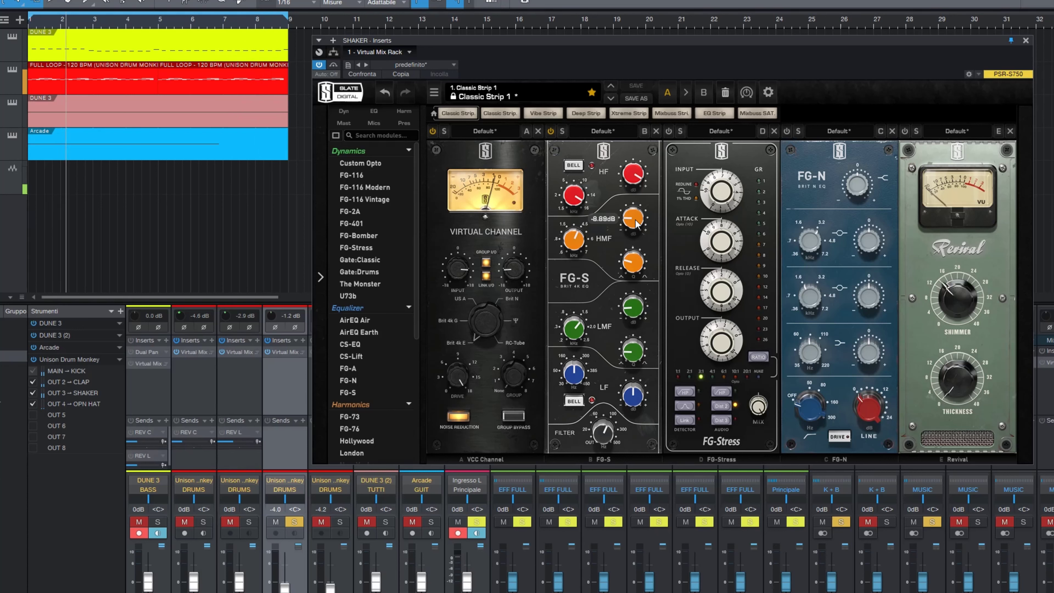
mouse_move(637, 267)
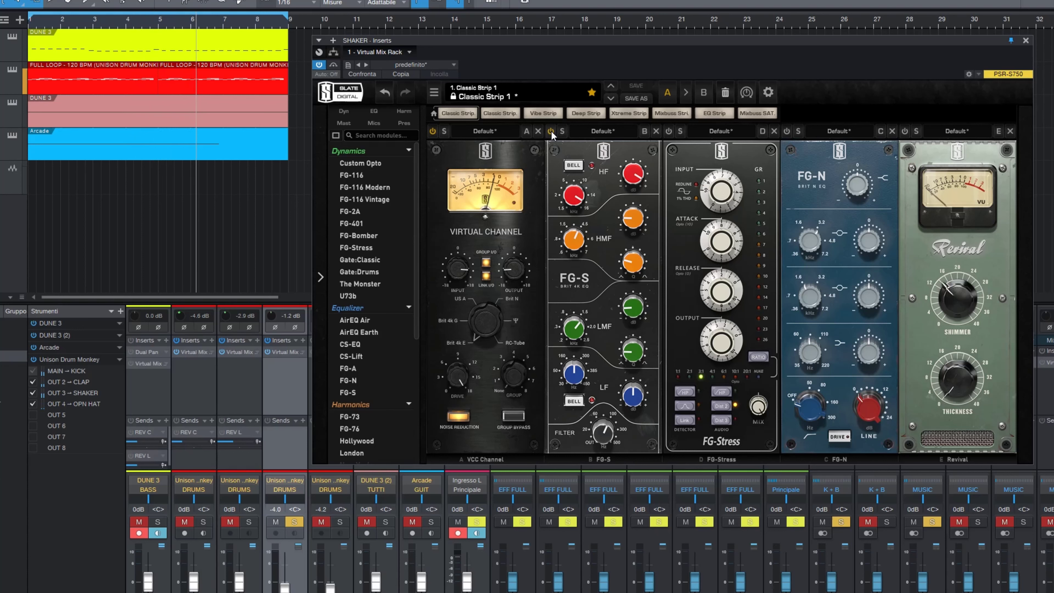
Switch on the shaker's FG-Stress compressor and Revival module, comparing Revival off and on
click(669, 131)
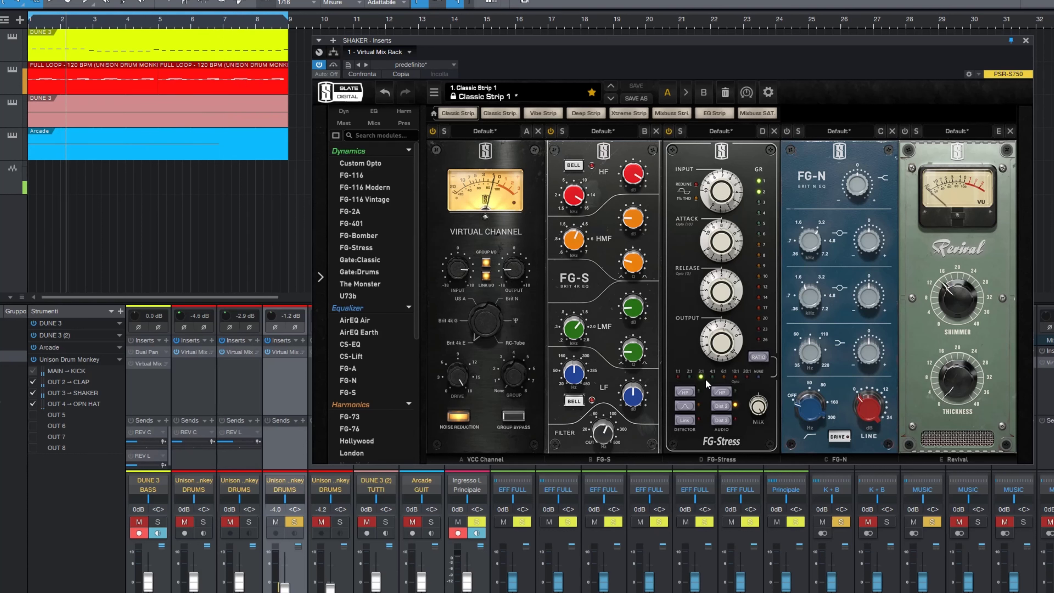
mouse_move(705, 348)
click(905, 131)
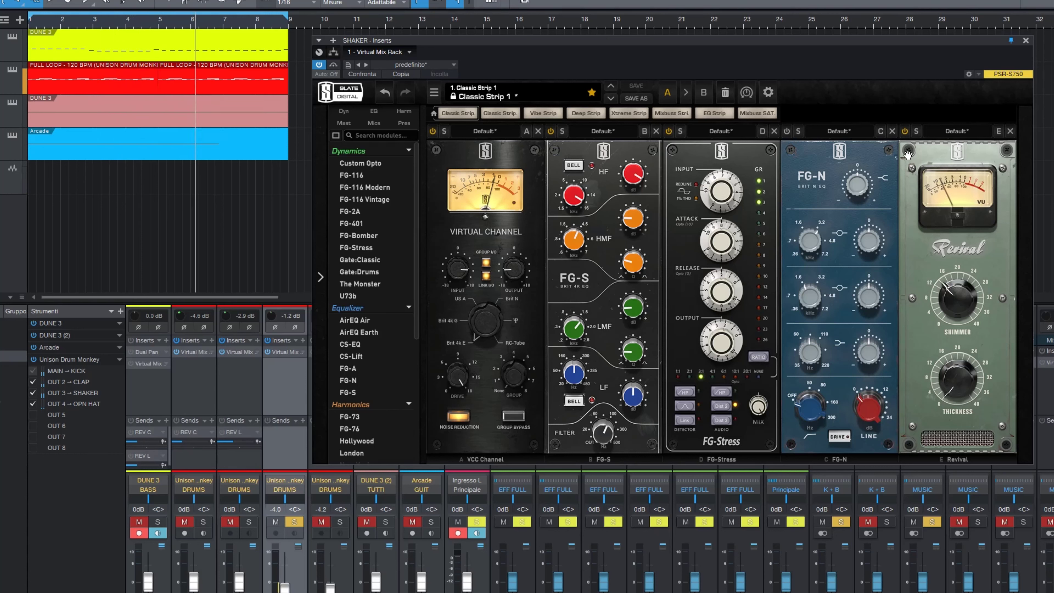
click(905, 131)
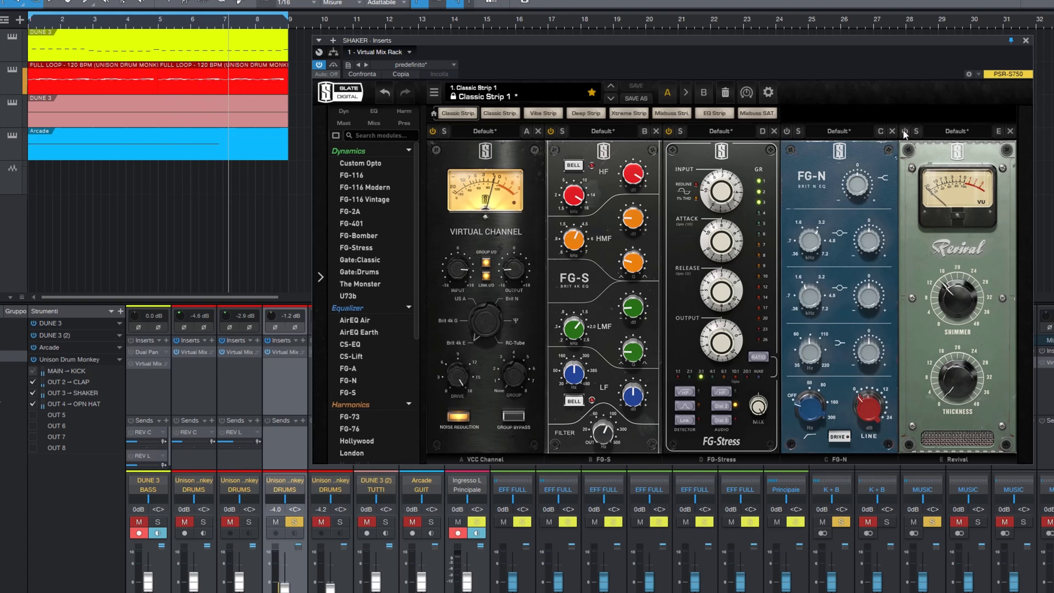
click(905, 131)
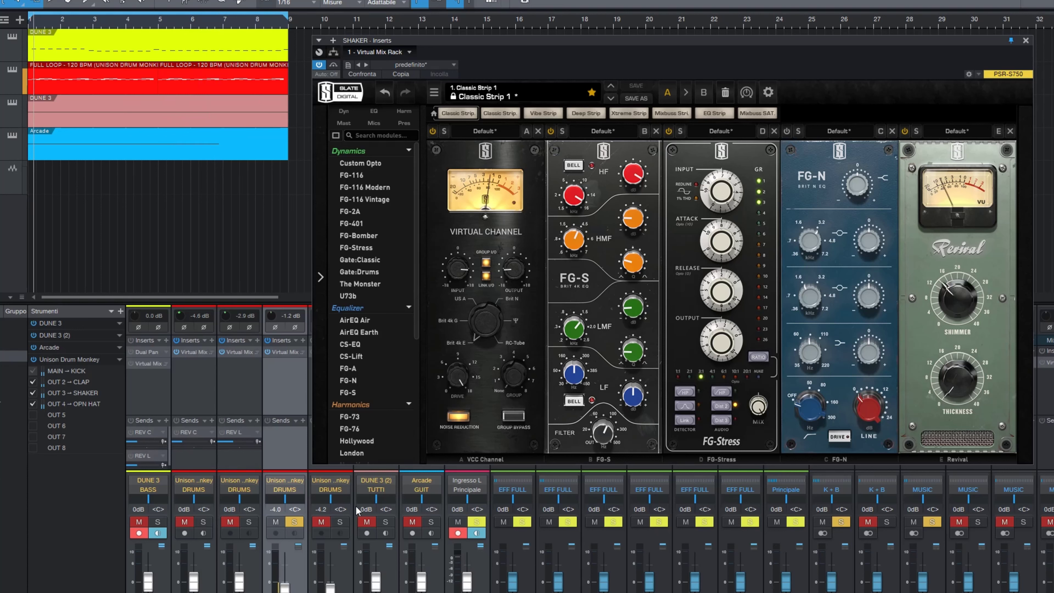
Compare the shaker with its whole rack bypassed and active, and set the FG-Stress output to 2.20
click(333, 65)
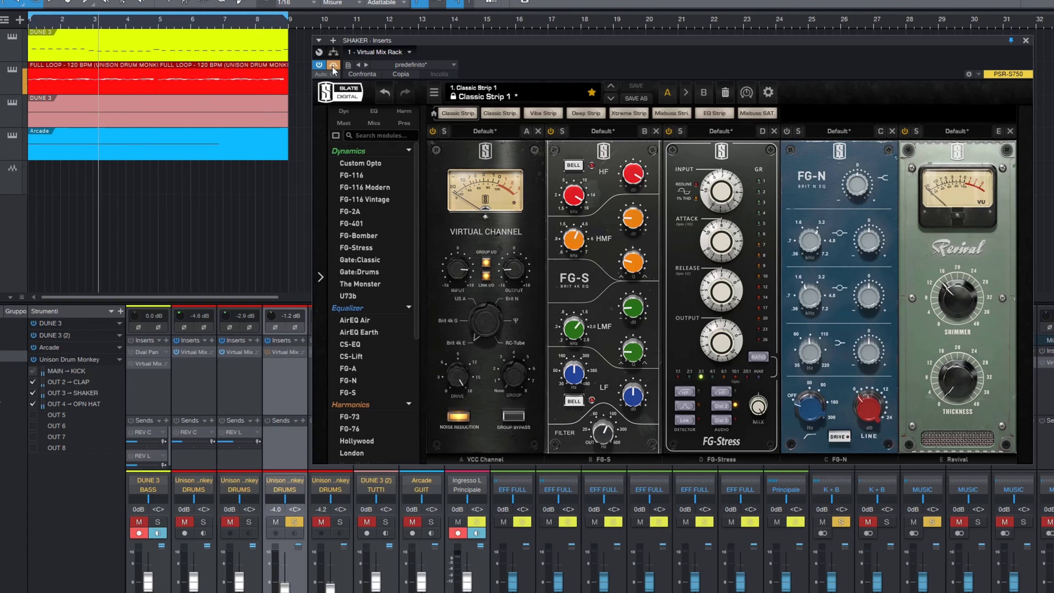
click(332, 66)
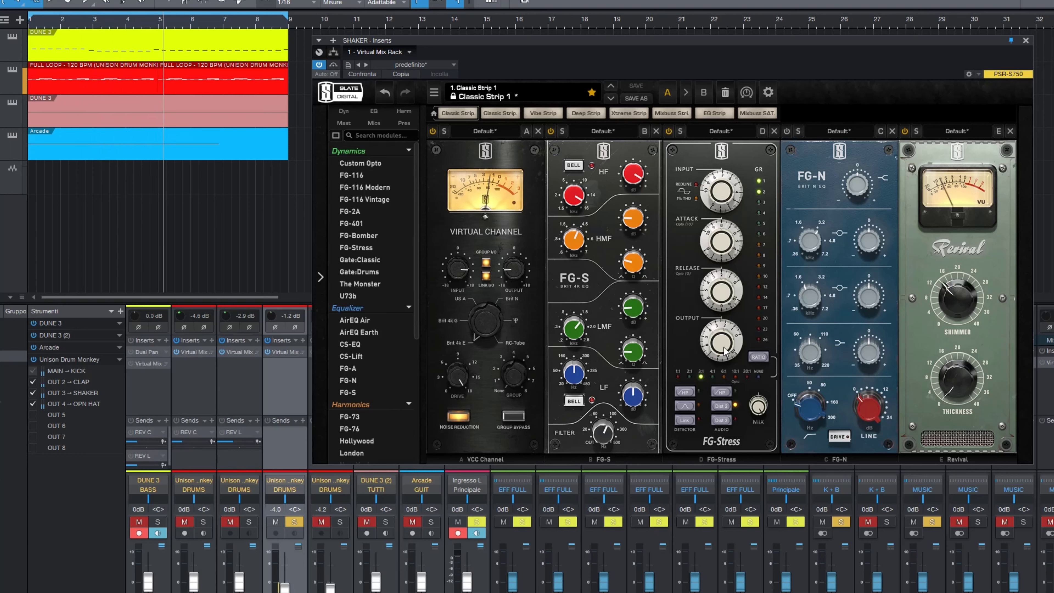
drag(724, 352, 724, 358)
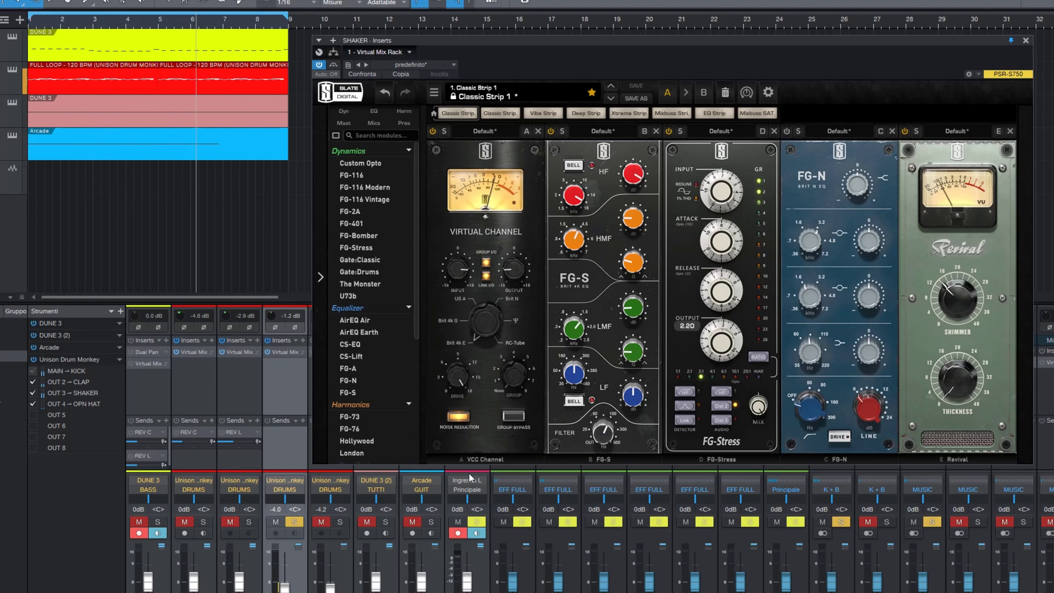
Turn off the shaker's solo and compare its rack bypassed and active within the full mix
click(321, 522)
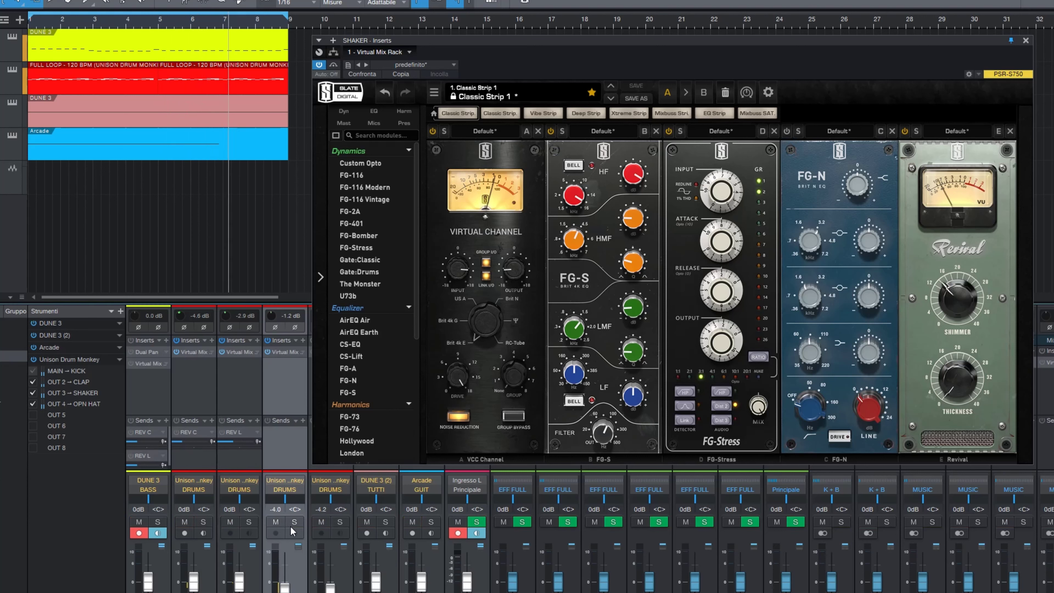
click(333, 65)
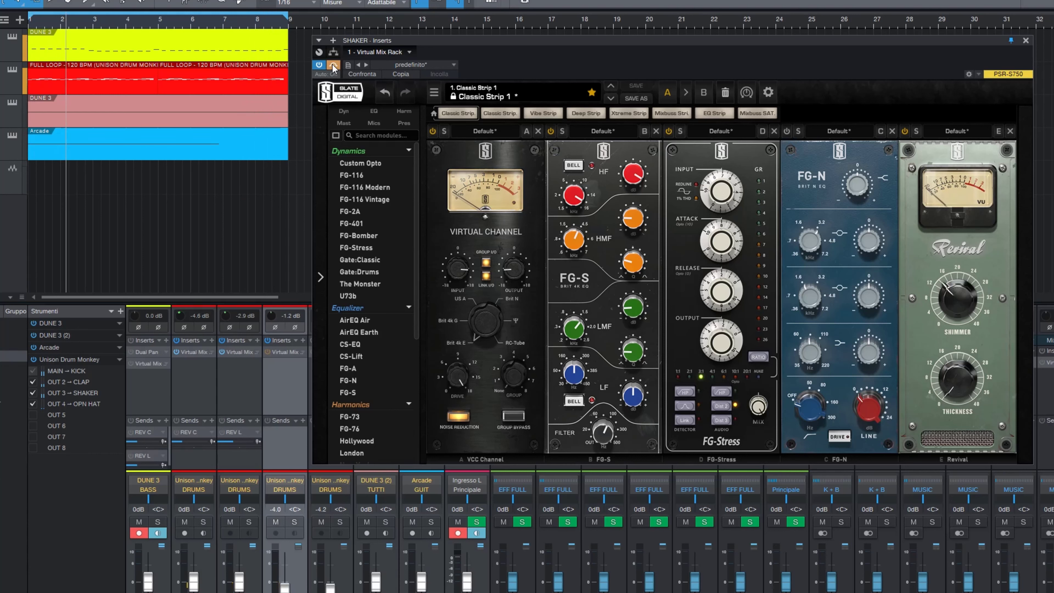
click(333, 65)
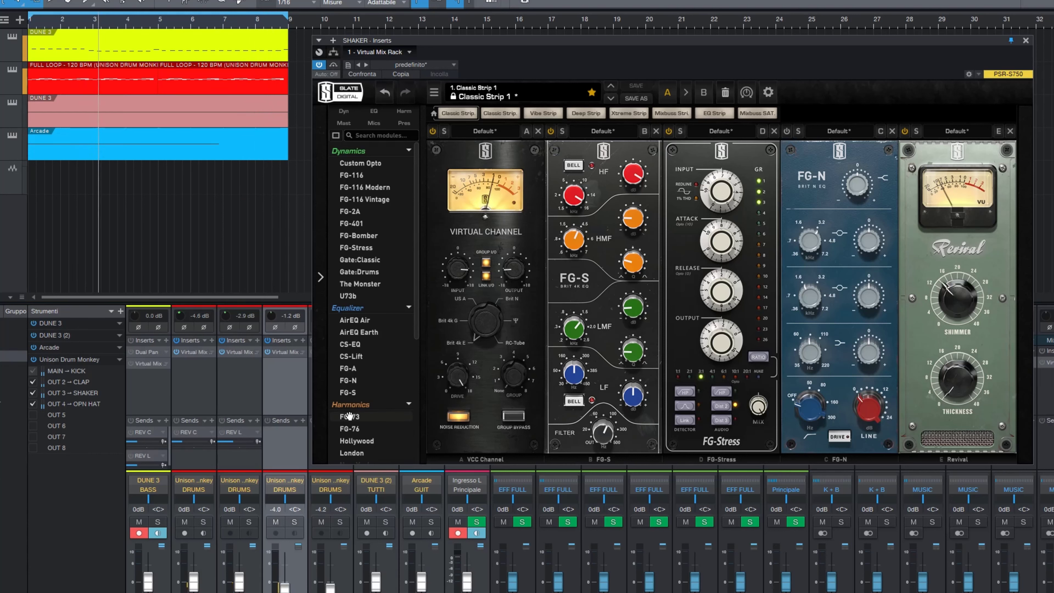
Fine-tune the shaker's FG-Stress output level against the bypassed rack and close the plug-in window
mouse_move(708, 347)
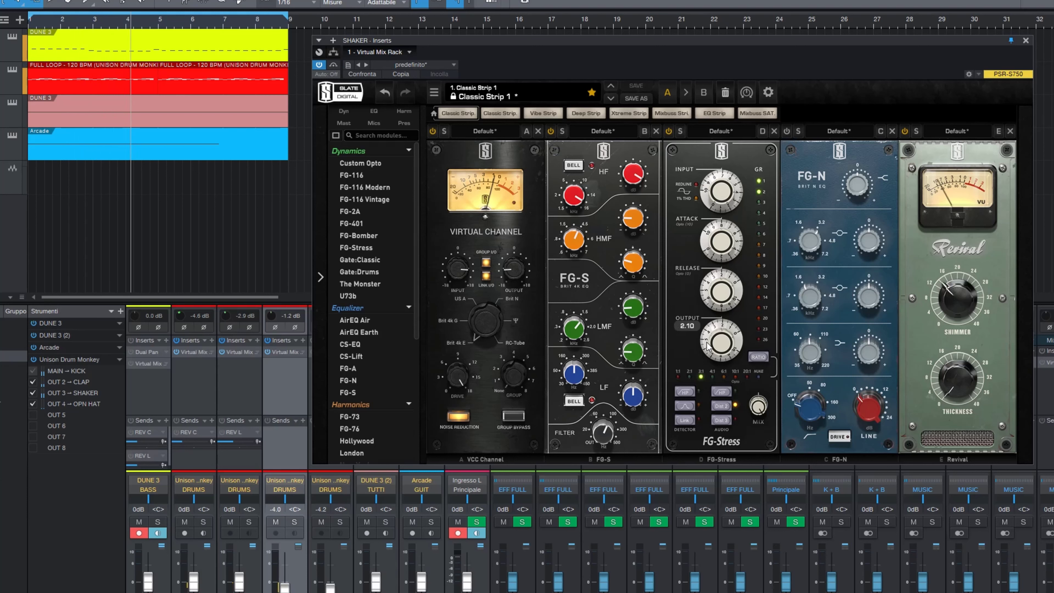
drag(708, 346, 719, 361)
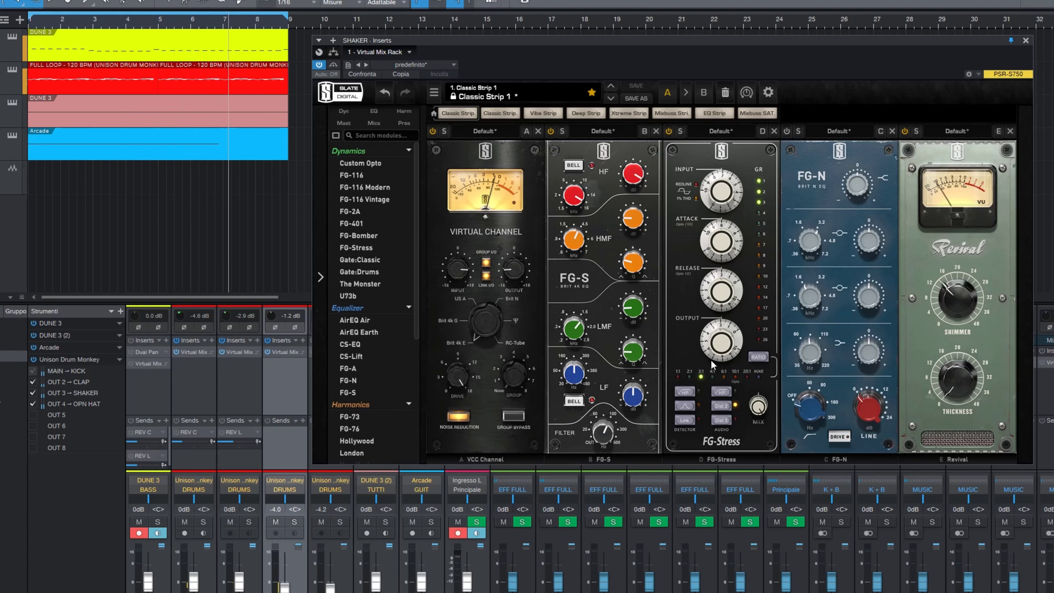
click(333, 65)
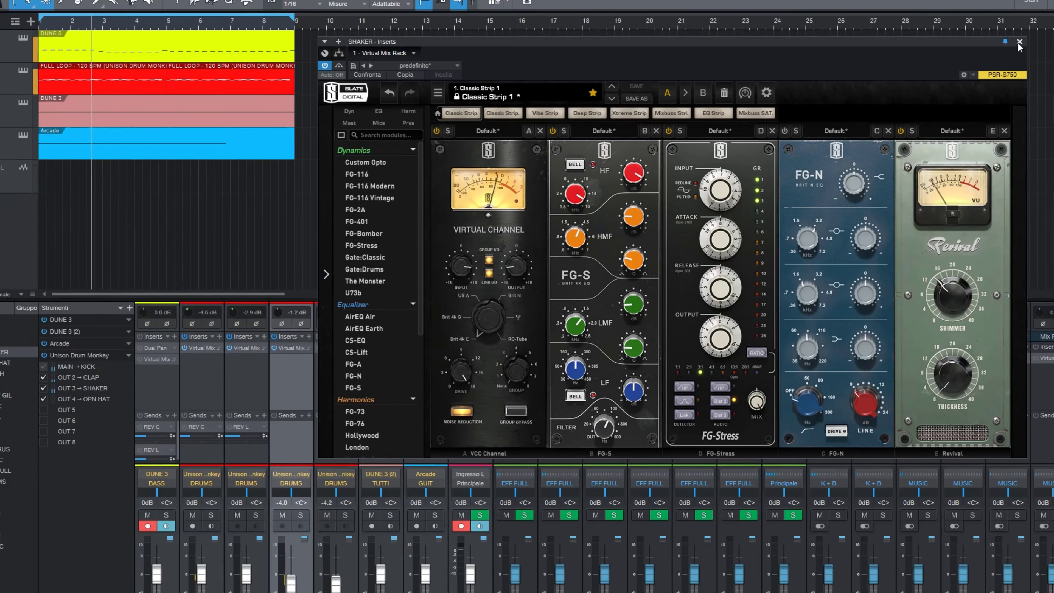
click(1019, 42)
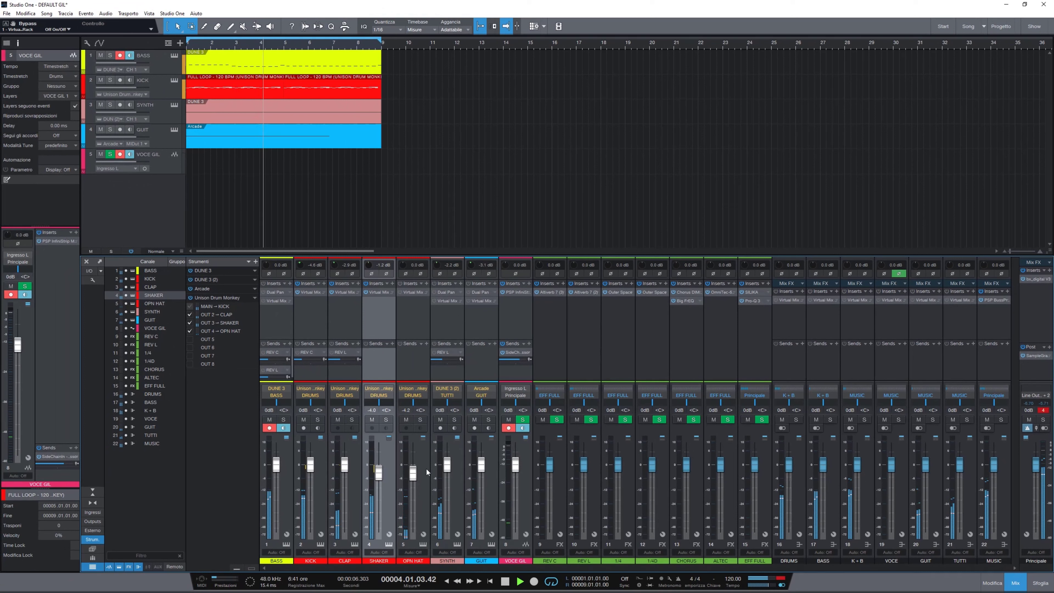
Solo the BASS channel and compare its Dual Pan insert bypassed and active, closing the plug-in window when done
click(283, 419)
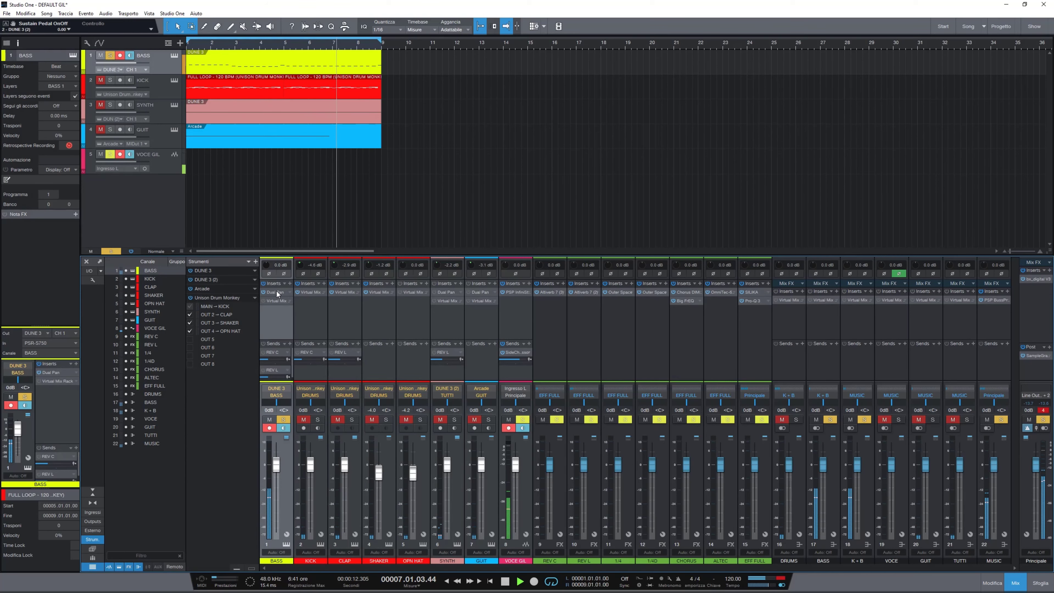
click(278, 294)
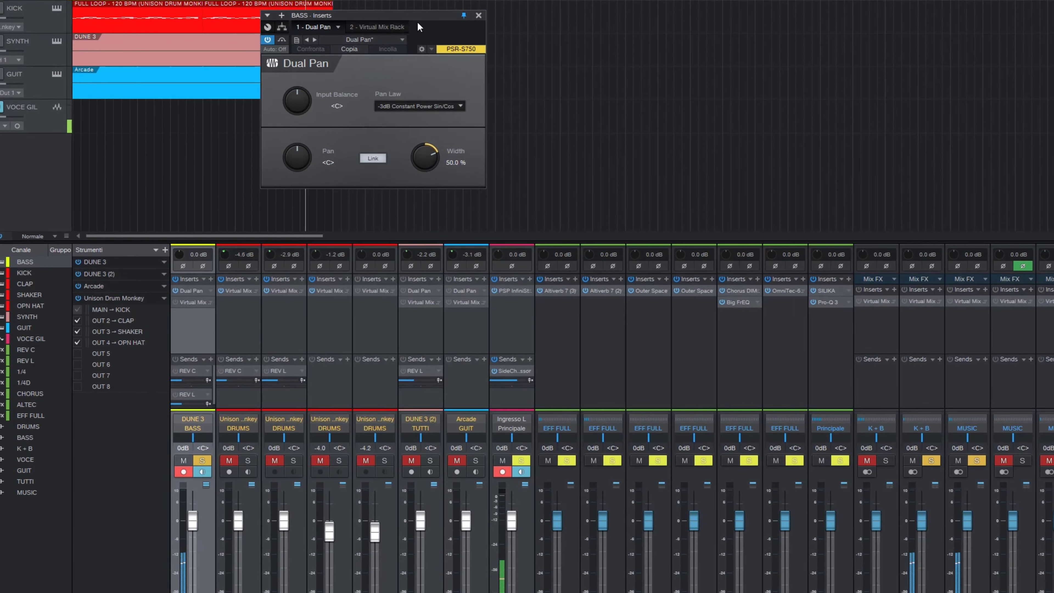
drag(418, 27, 771, 220)
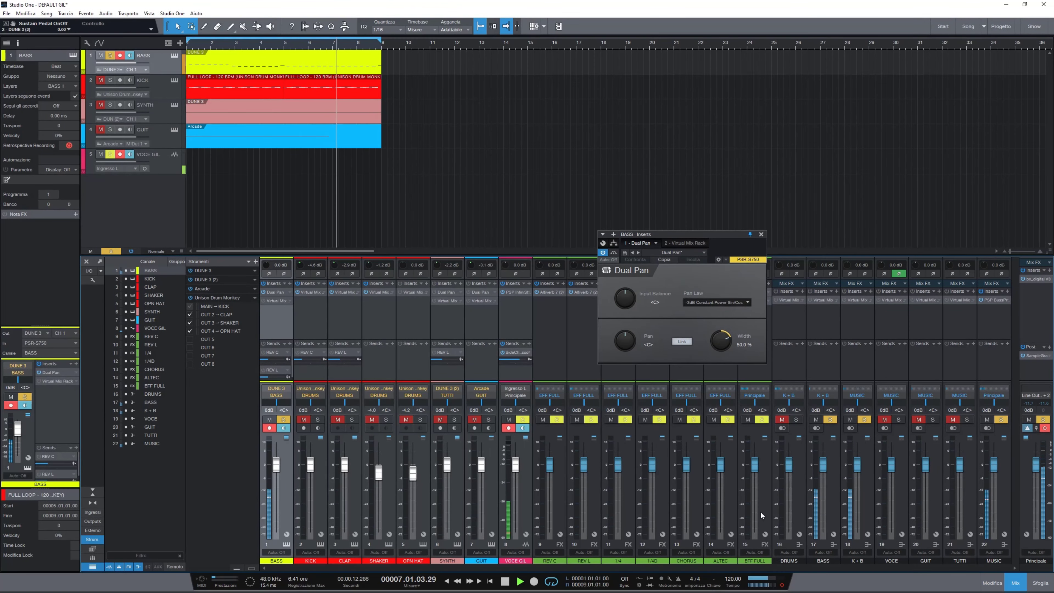
click(614, 252)
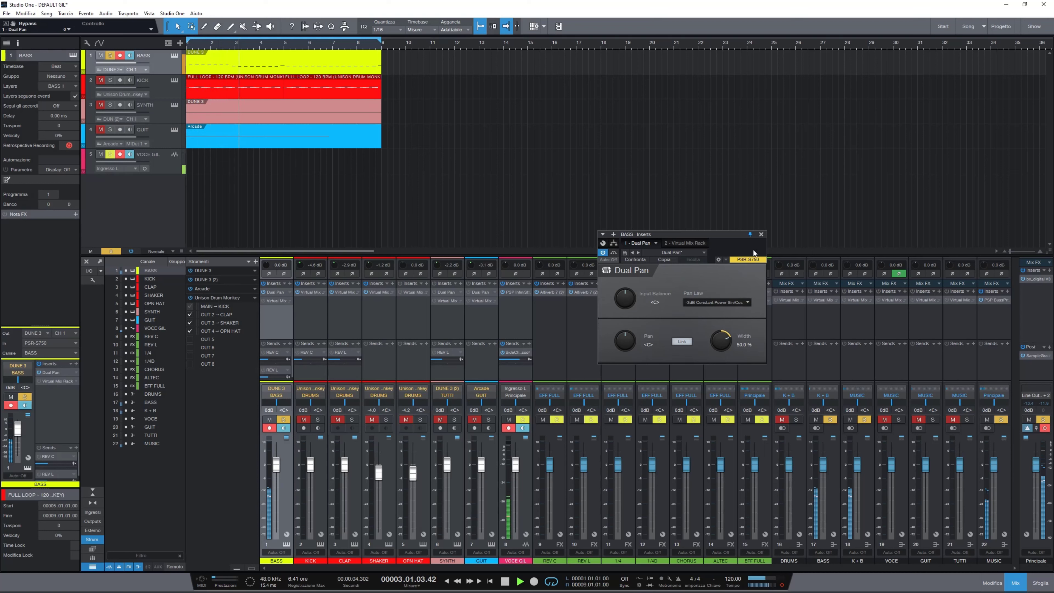
click(762, 235)
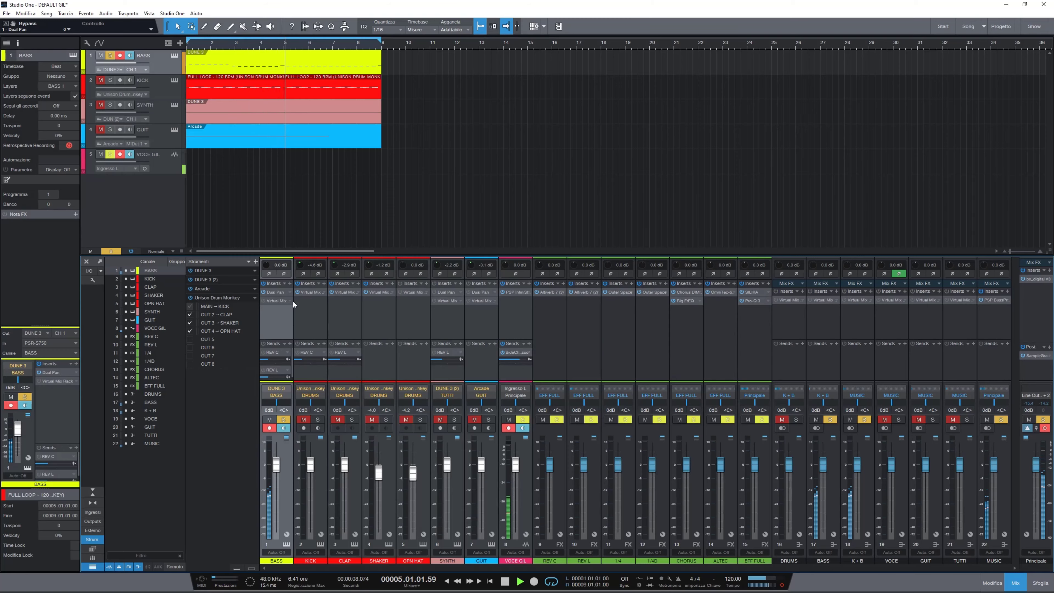
Open the bass's Virtual Mix Rack, activate it with only the Virtual Channel module on, and check the module's drive and input
click(278, 301)
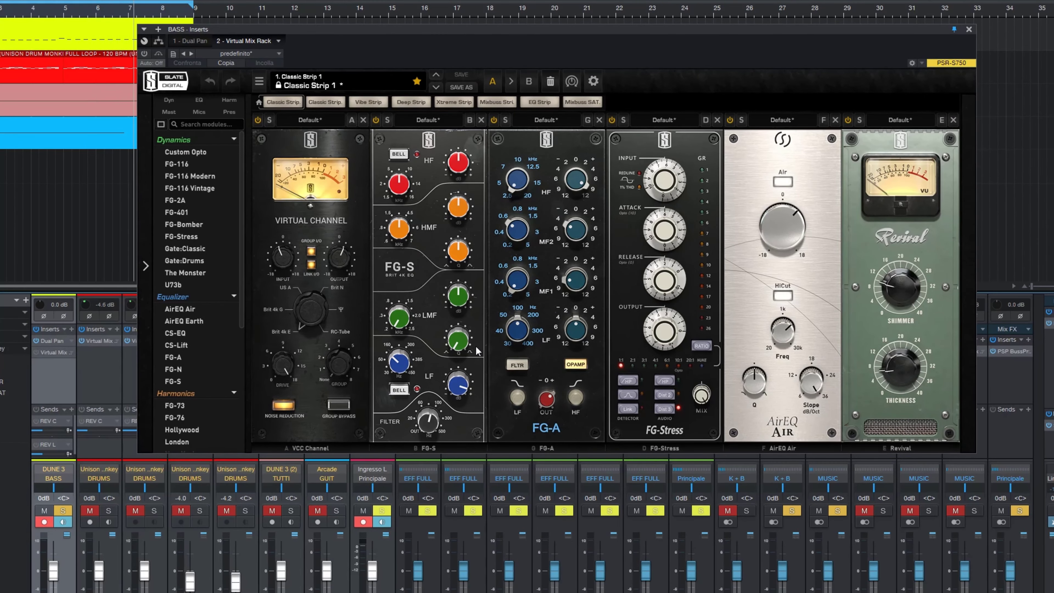
click(258, 121)
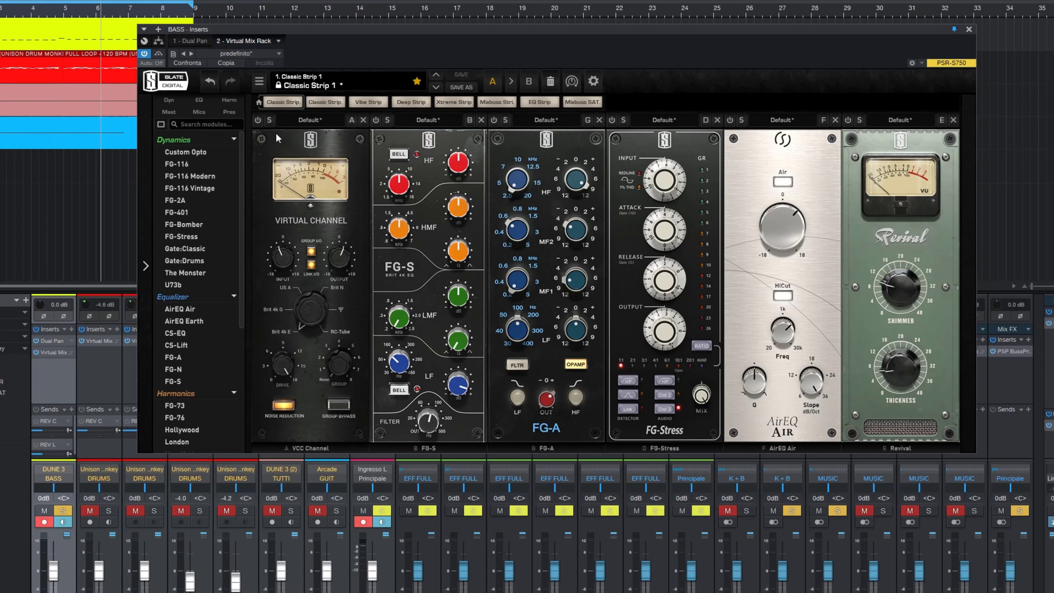
click(257, 120)
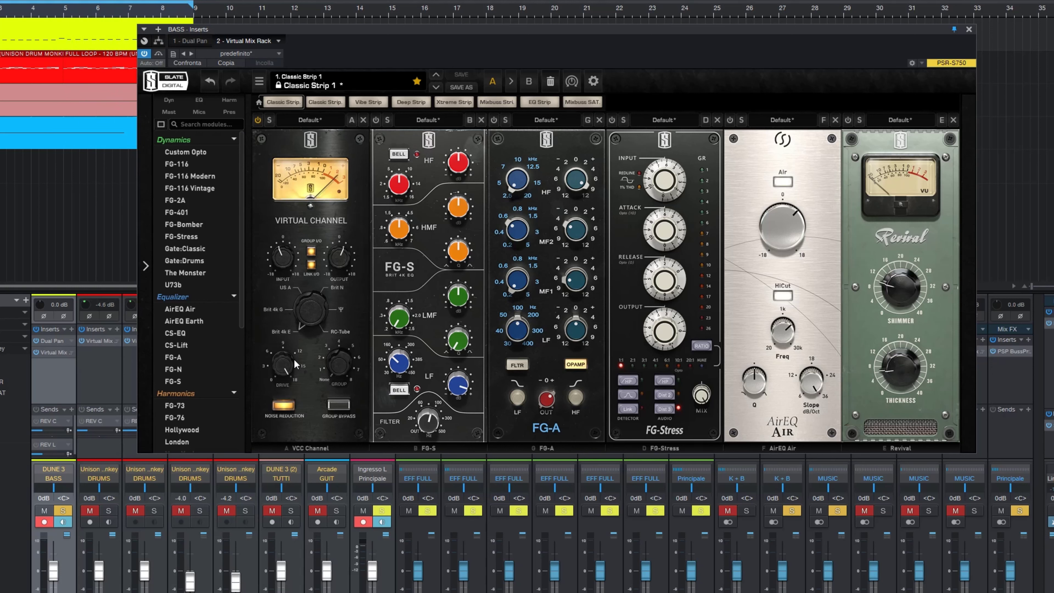
drag(288, 366, 285, 331)
mouse_move(283, 257)
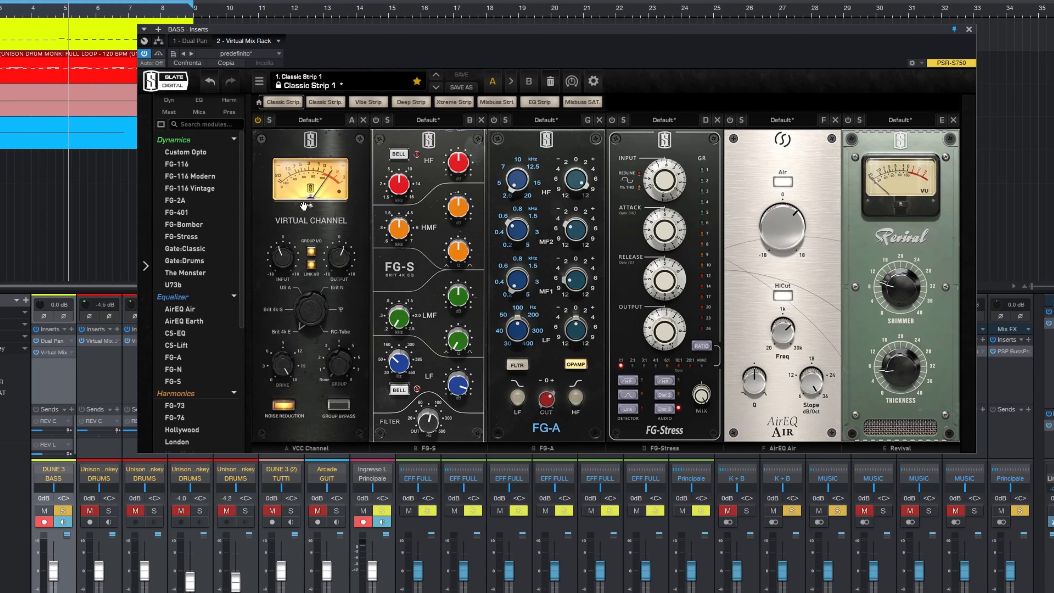
Fine-tune the Virtual Channel's input and compare the soloed bass with the module off and on
click(258, 121)
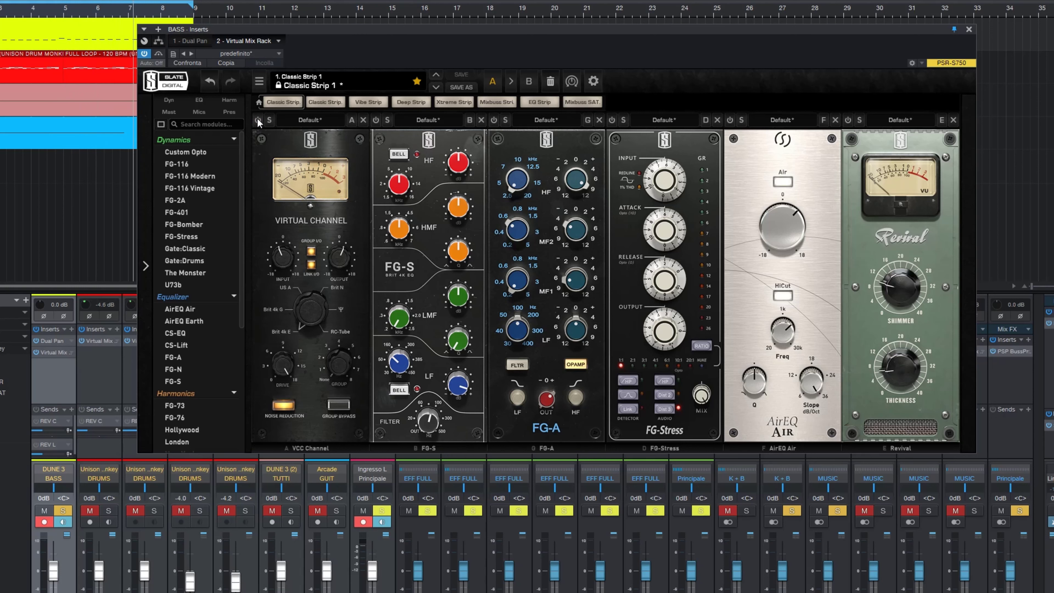
click(258, 120)
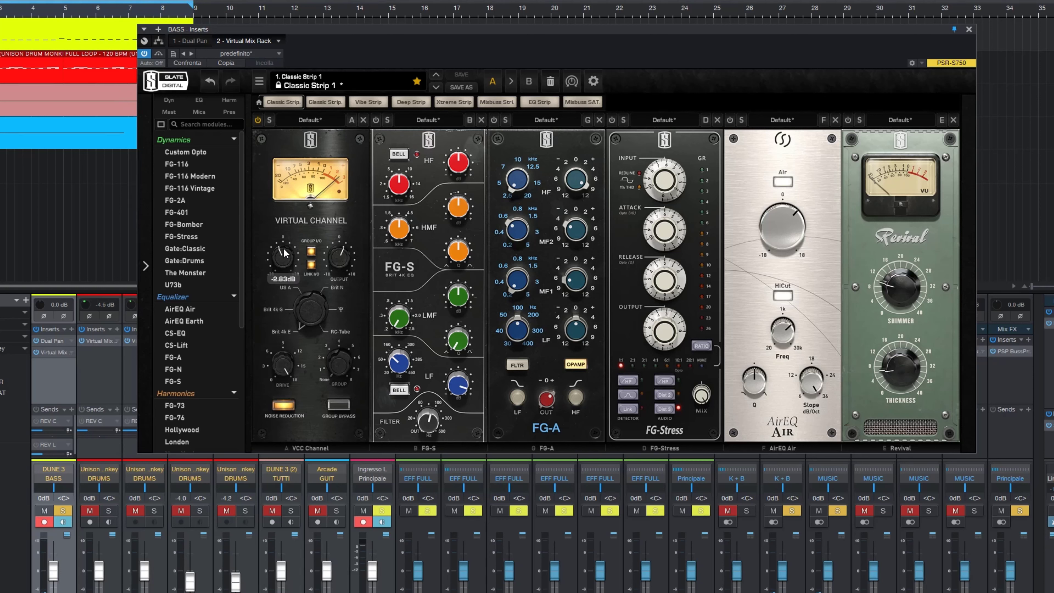
drag(284, 259, 285, 261)
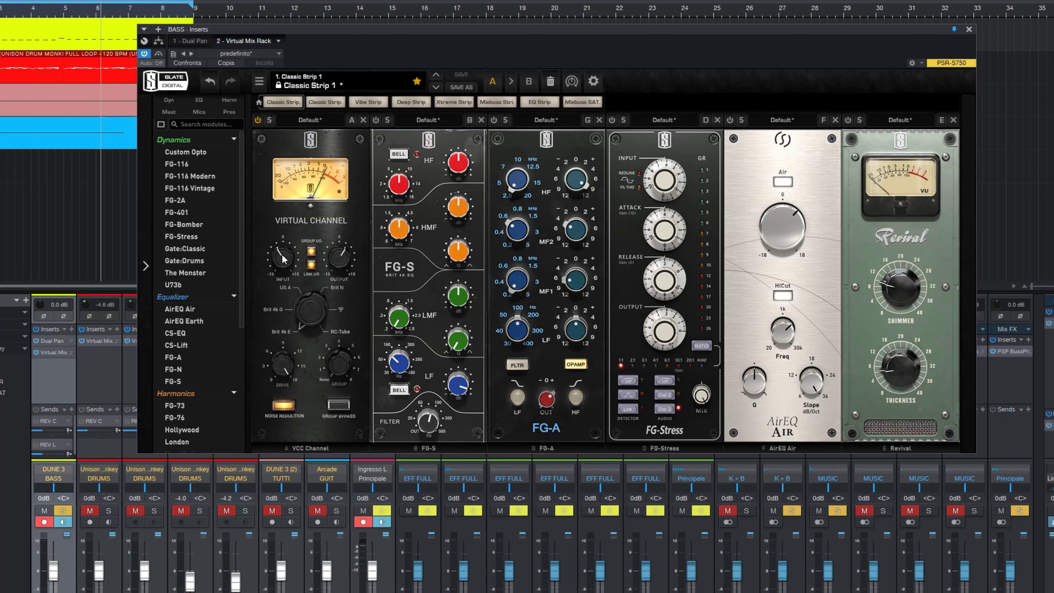
drag(283, 259, 284, 261)
click(258, 122)
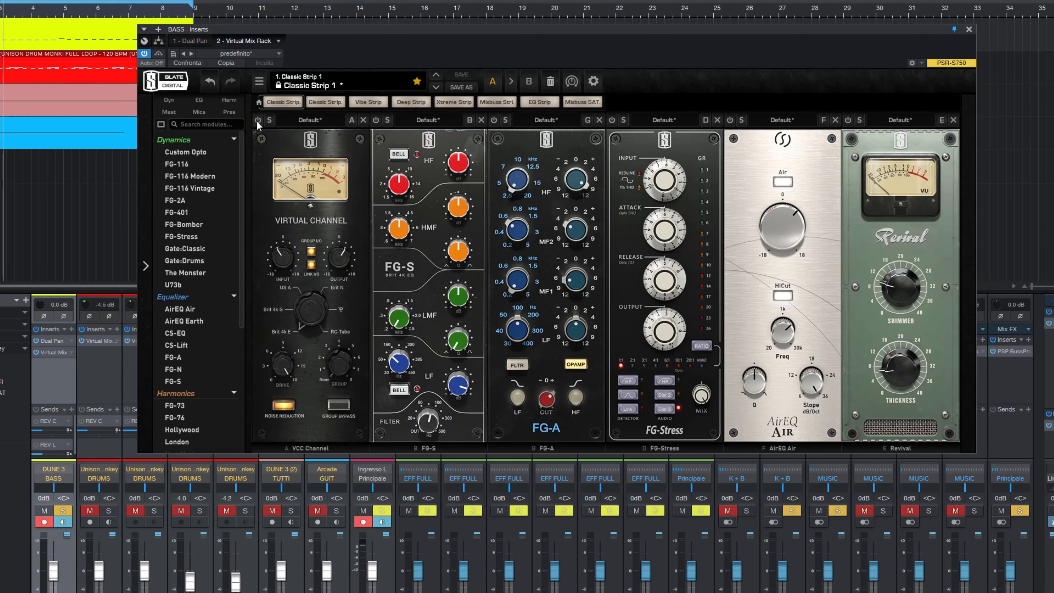
click(258, 121)
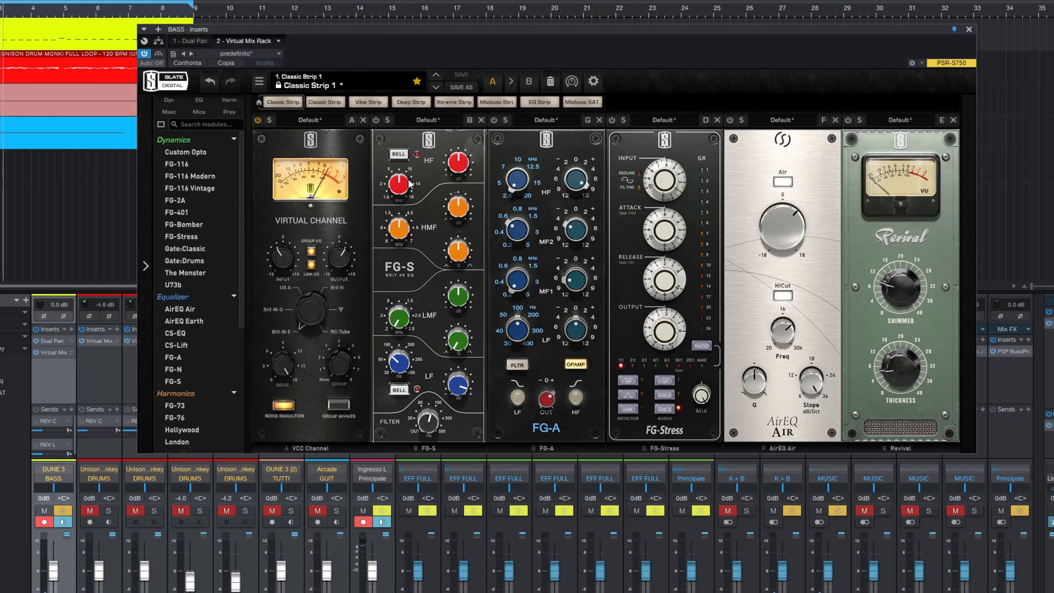
Turn on the FG-S equalizer, check its low-band and filter settings, and compare the bass with it off and on
click(374, 120)
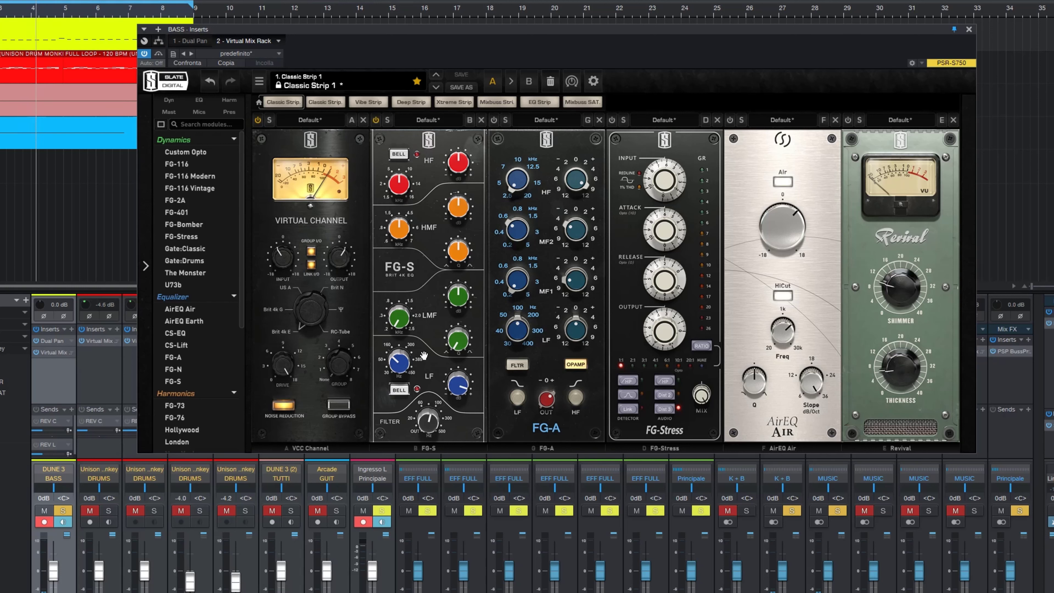
mouse_move(432, 426)
mouse_move(460, 389)
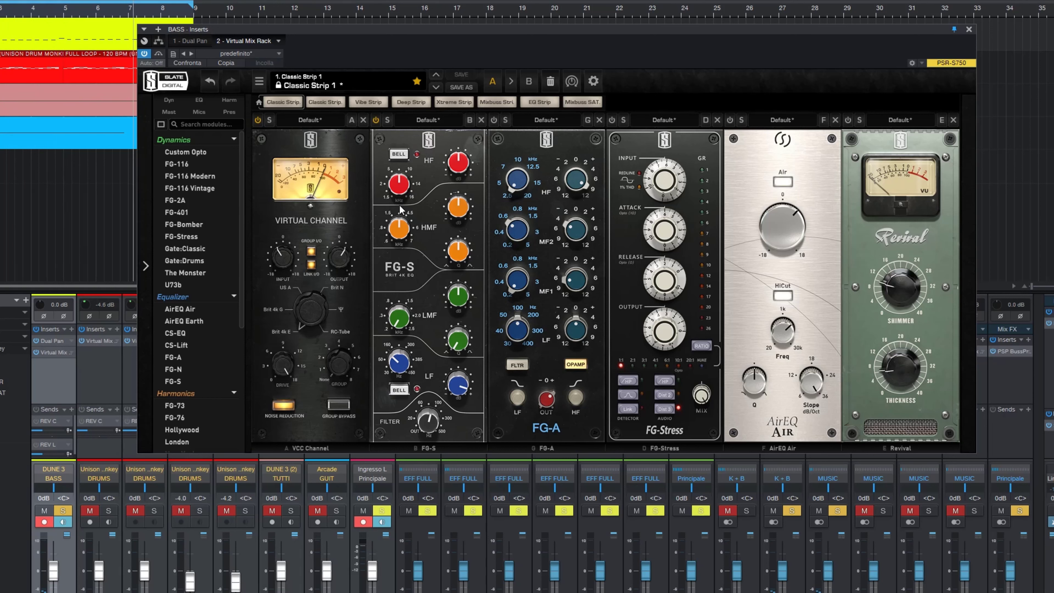
click(377, 119)
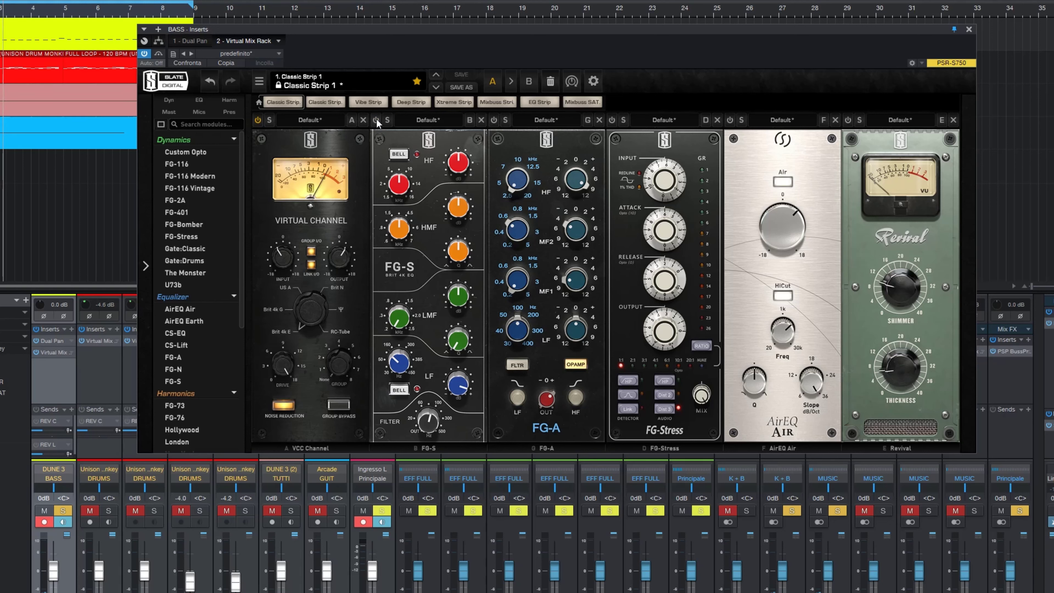
click(377, 120)
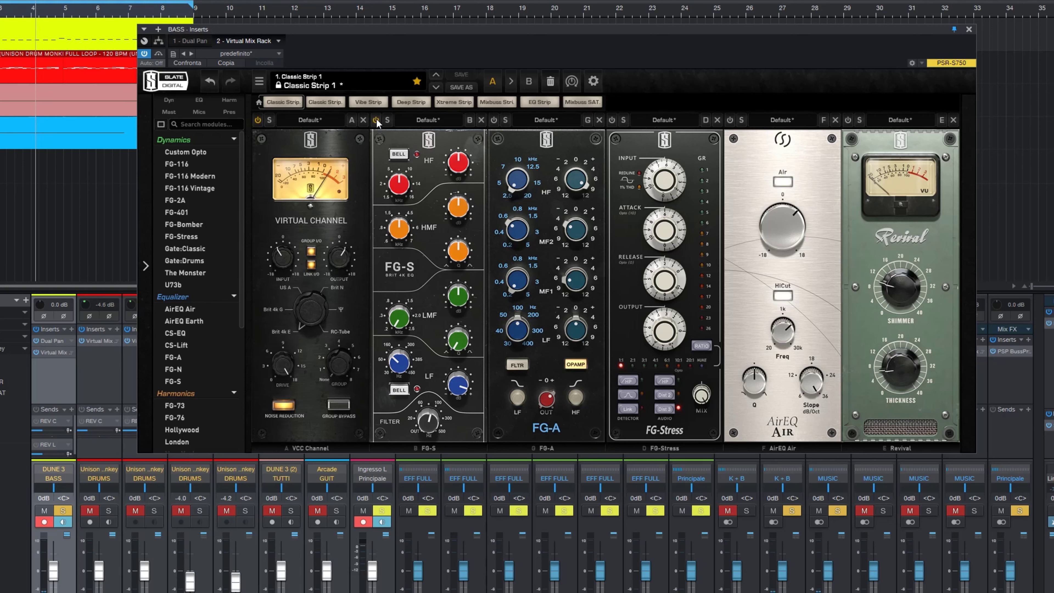
click(376, 120)
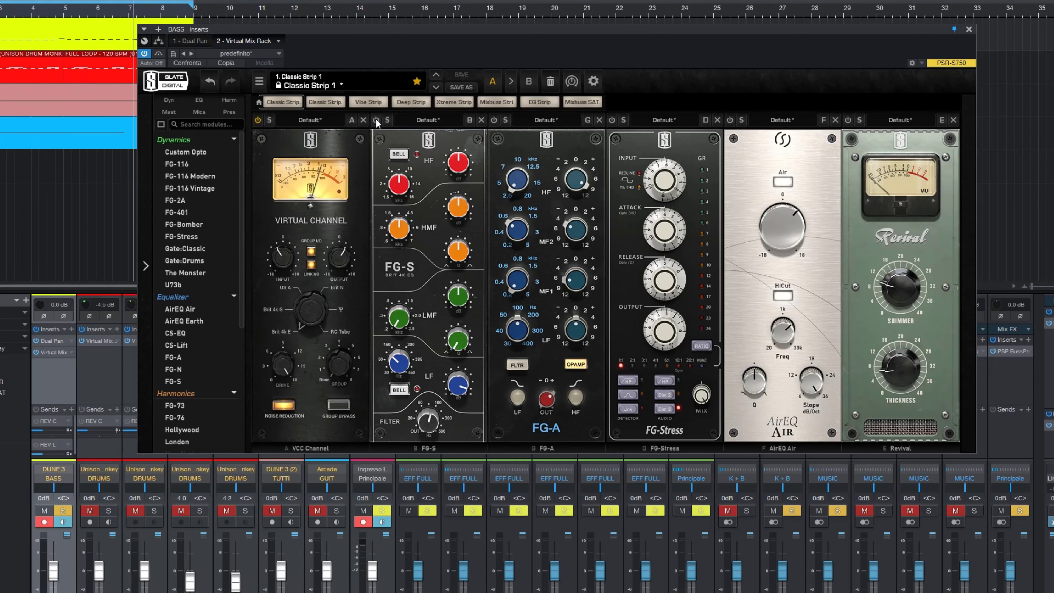
click(376, 120)
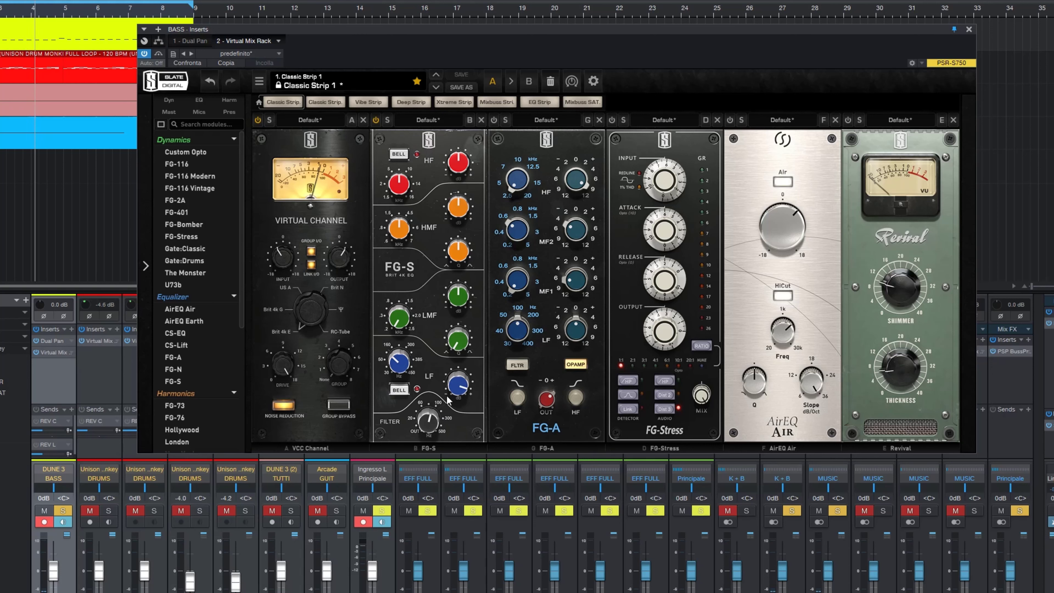
mouse_move(431, 421)
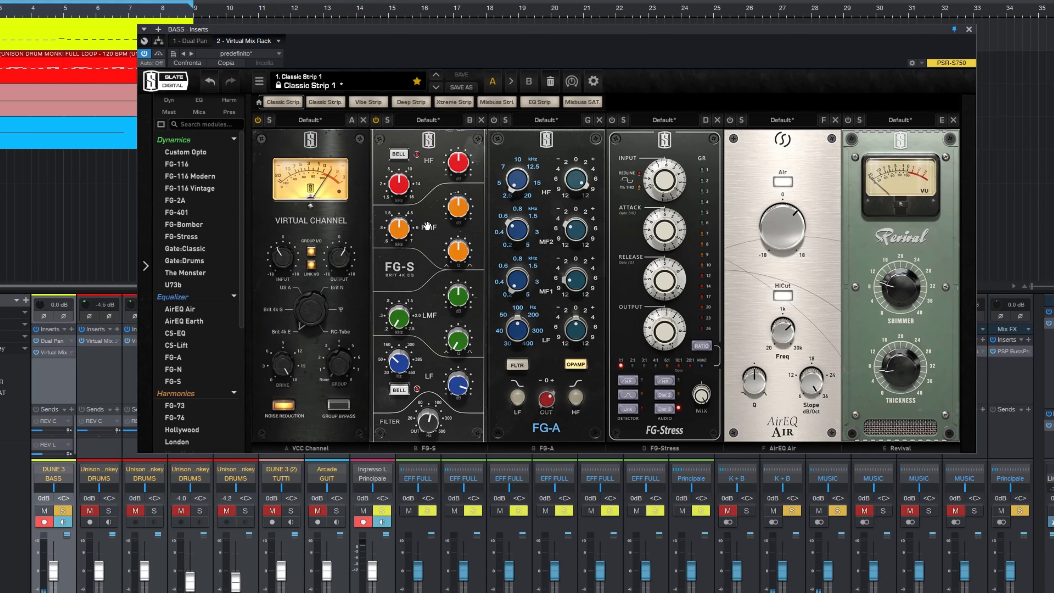
click(375, 120)
Turn on the FG-A and FG-Stress modules and compare the bass with FG-Stress off and on
click(494, 120)
click(494, 120)
click(612, 119)
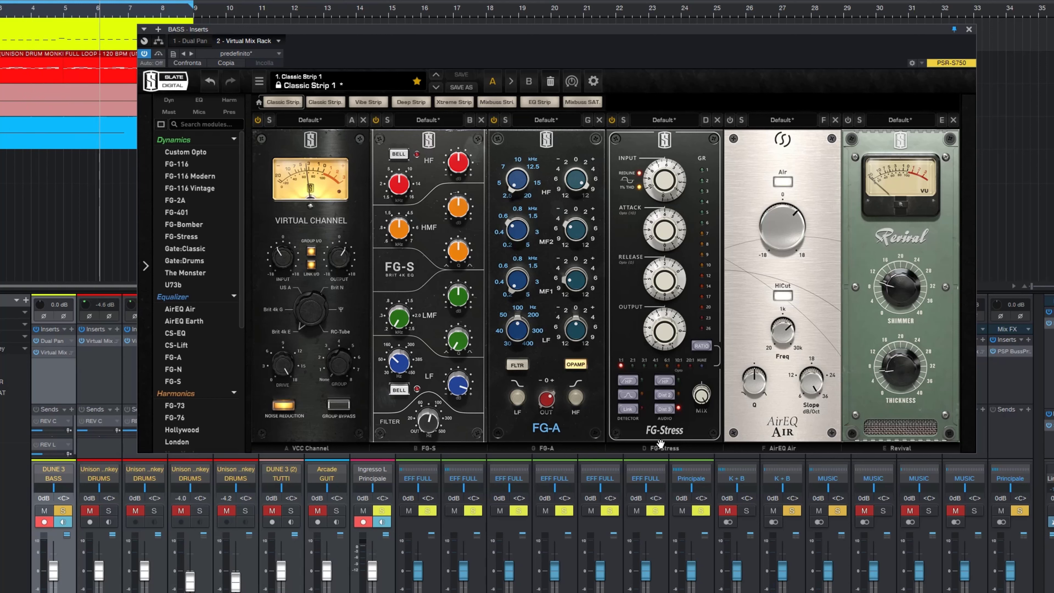
mouse_move(657, 251)
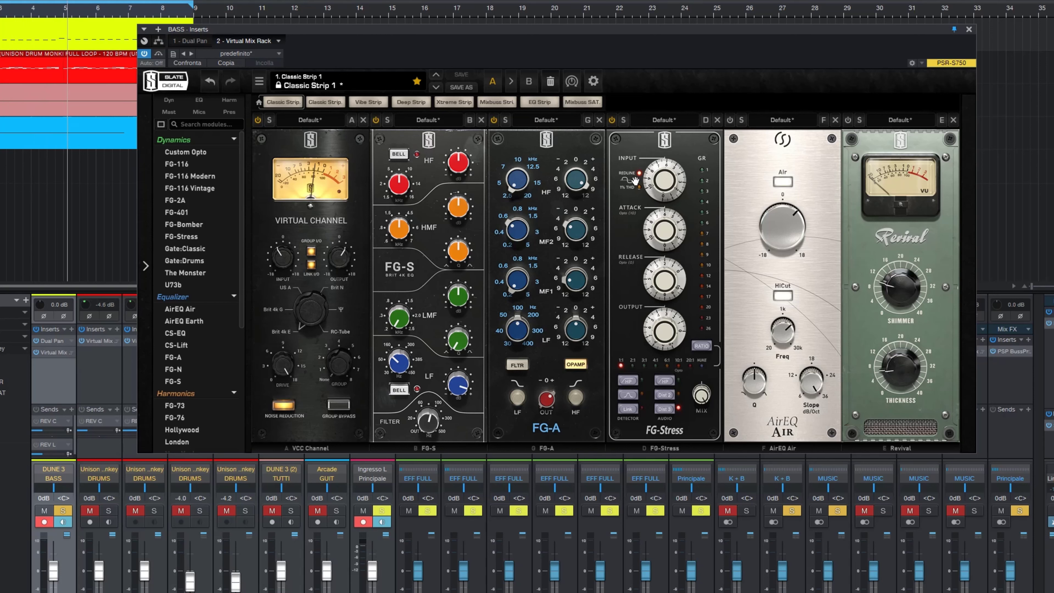
drag(635, 182, 628, 175)
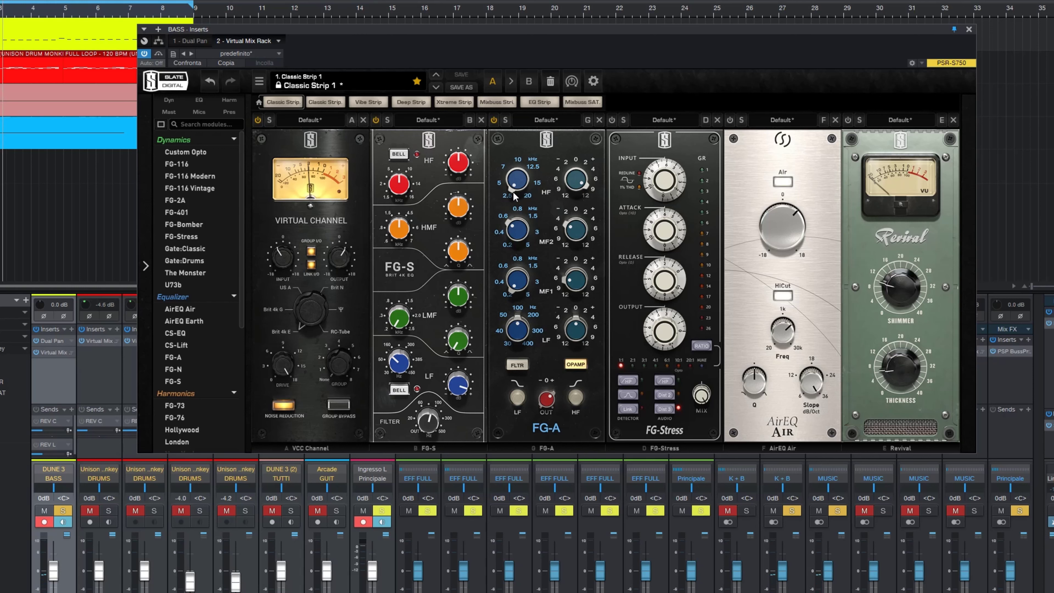
click(611, 120)
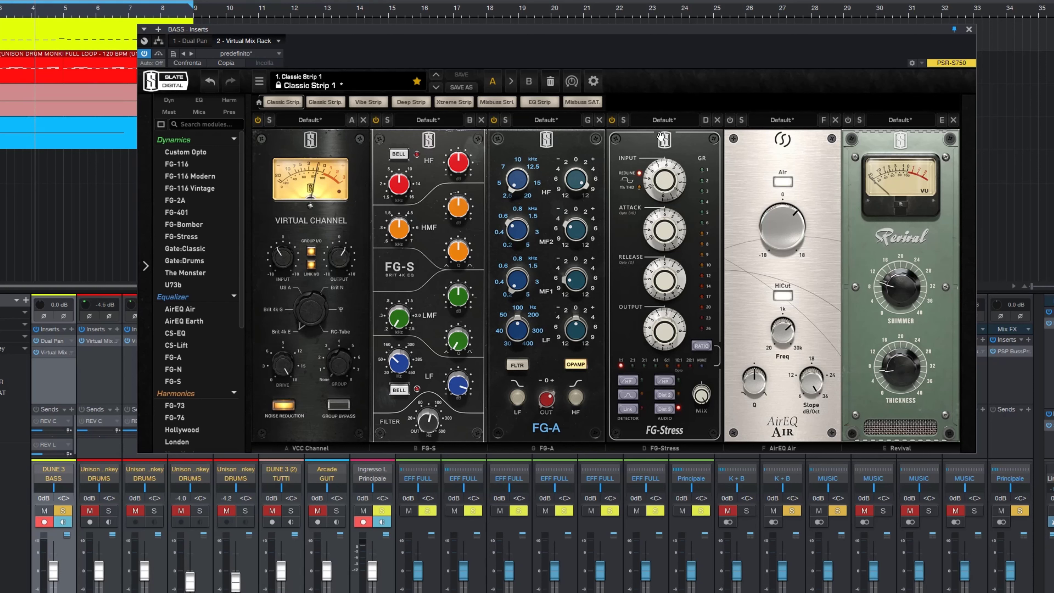
mouse_move(681, 349)
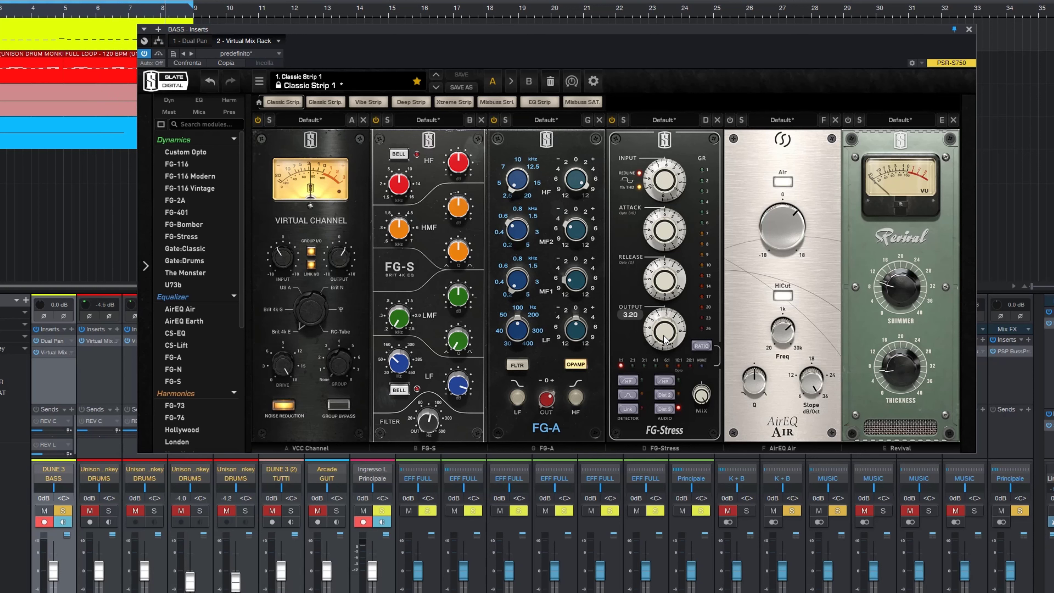
click(611, 120)
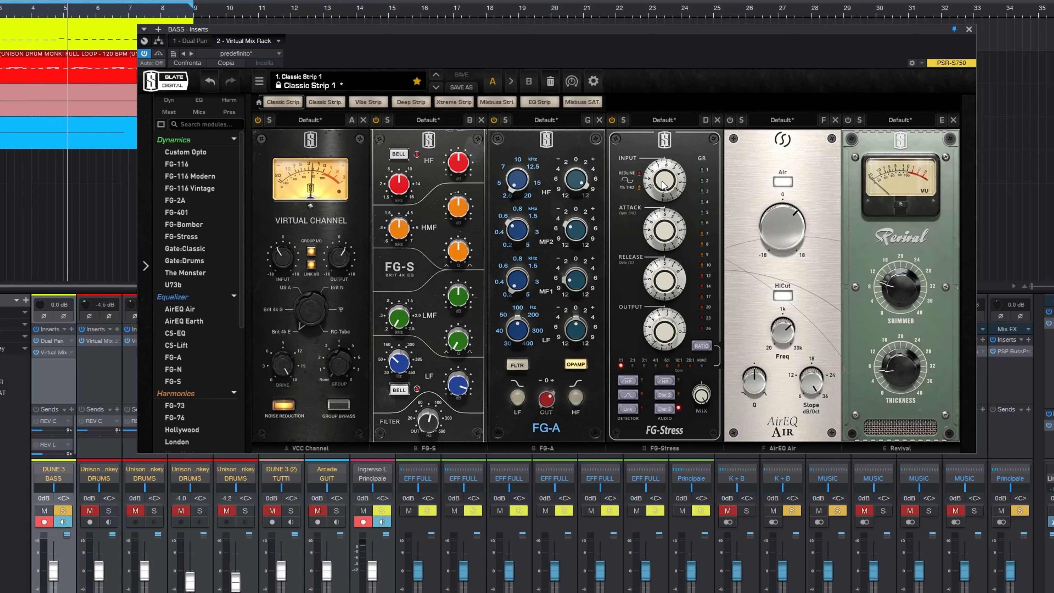
Lower the FG-Stress input to 5.00 and raise it back up while listening to the soloed bass
drag(663, 184, 663, 189)
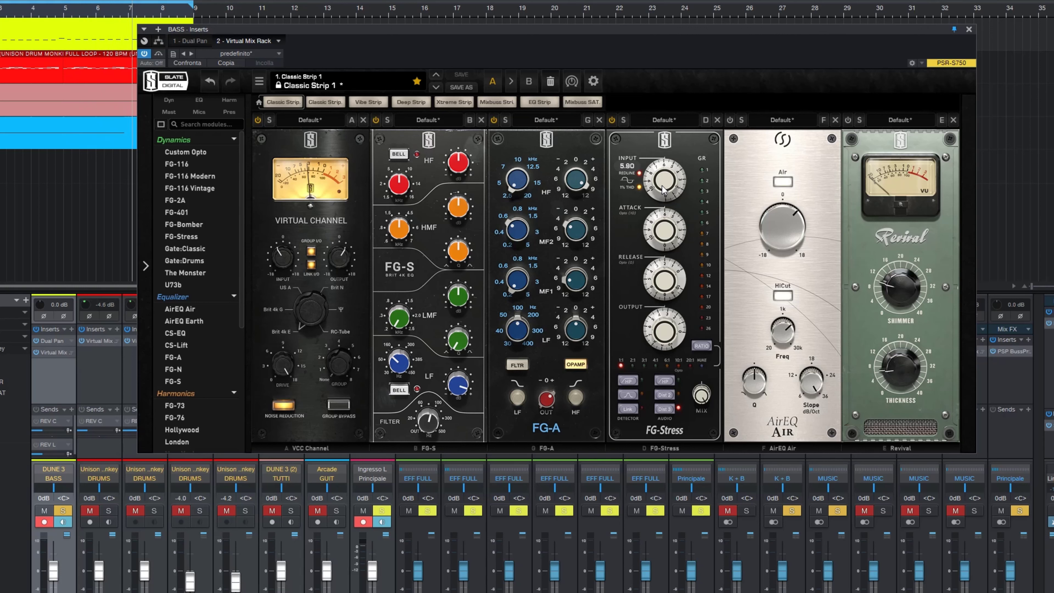
drag(662, 190, 663, 195)
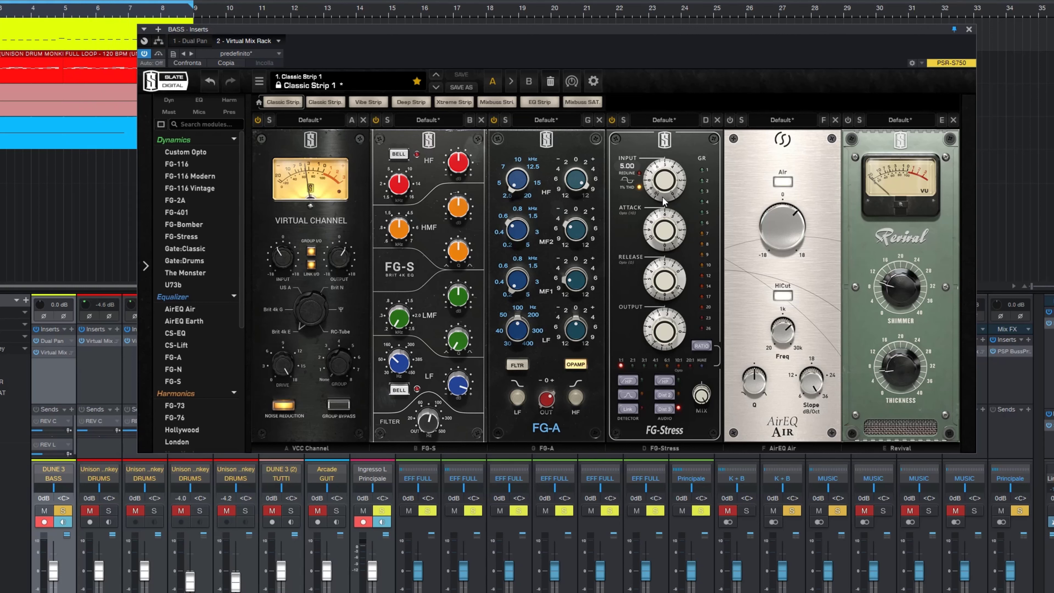
drag(661, 196, 664, 186)
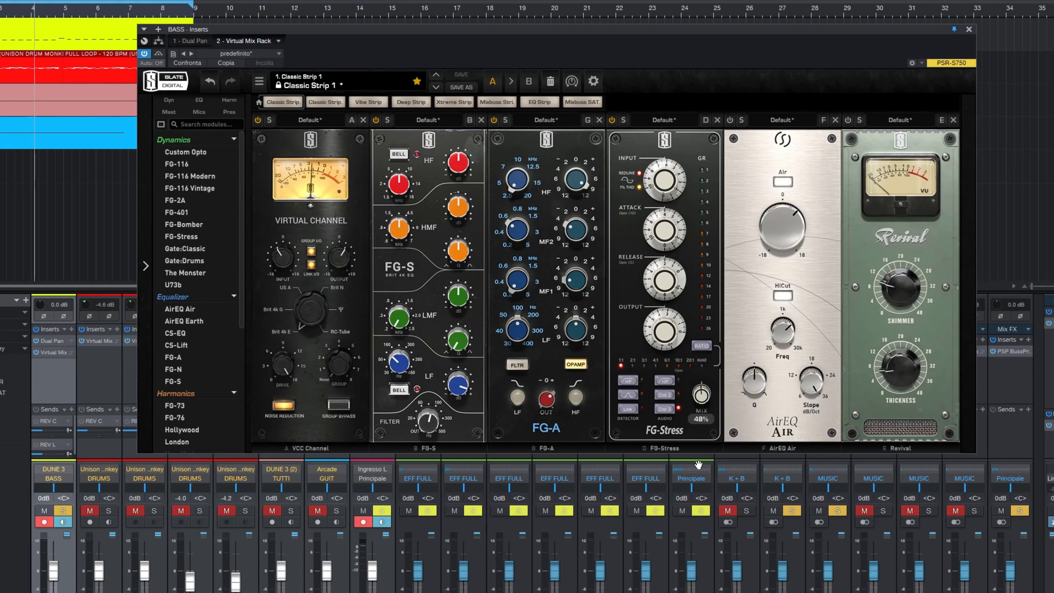
Sweep the FG-Stress mix down to 0% and back up to blend the compressed signal into the bass
drag(699, 464, 700, 462)
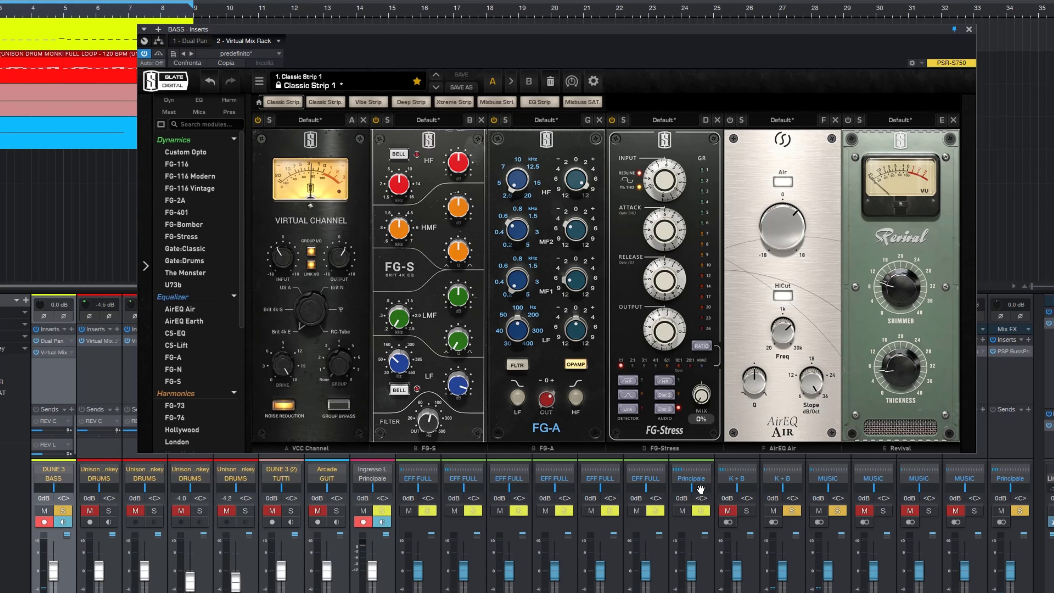
drag(701, 491, 705, 372)
drag(703, 393, 703, 391)
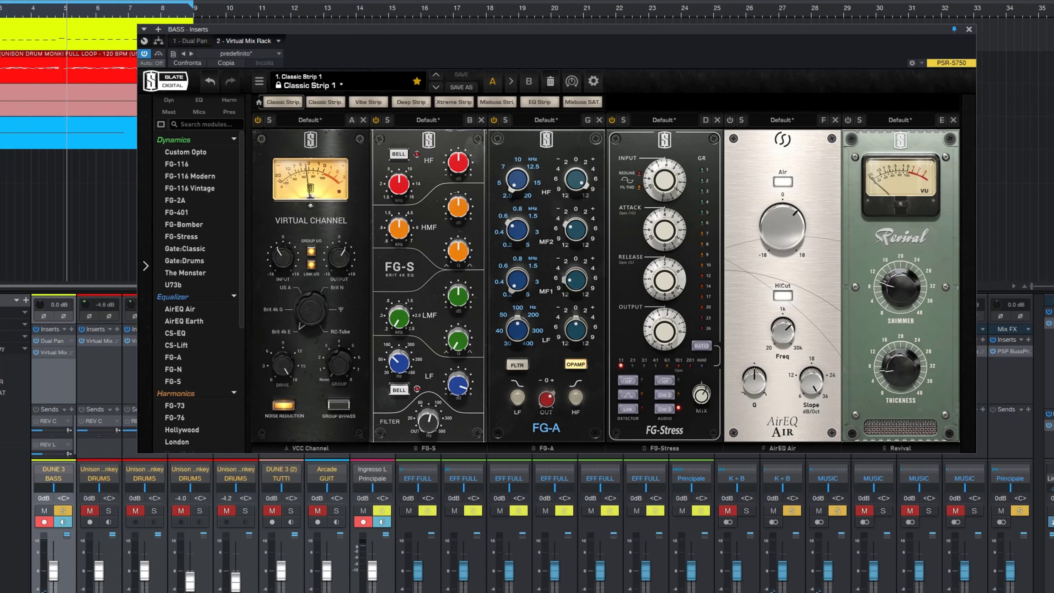
drag(702, 403, 702, 390)
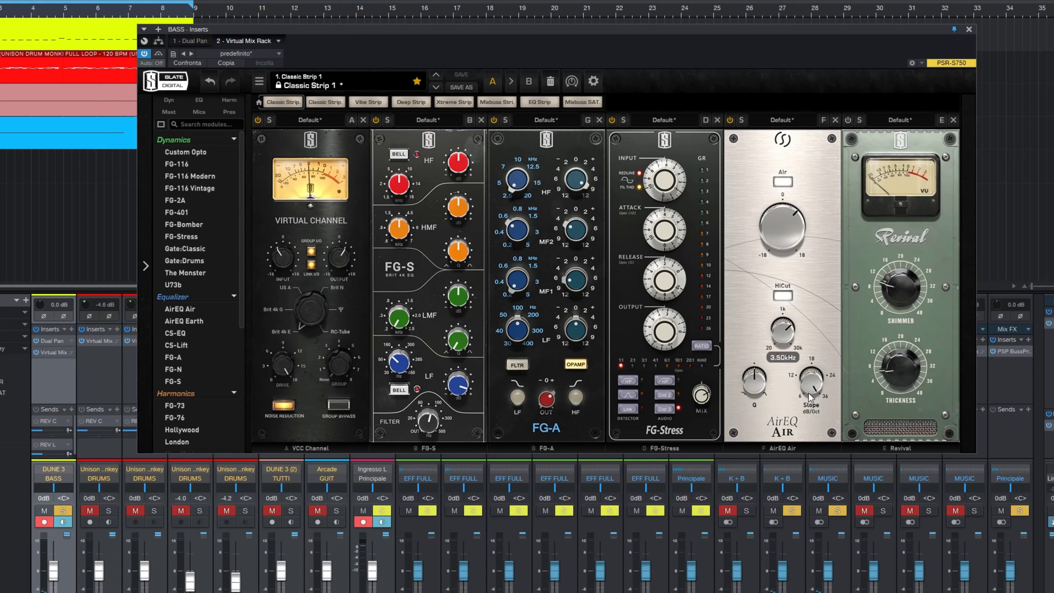
Check the AirEQ Air's slope, HiCut and air settings and compare the bass with the module off and on
mouse_move(809, 401)
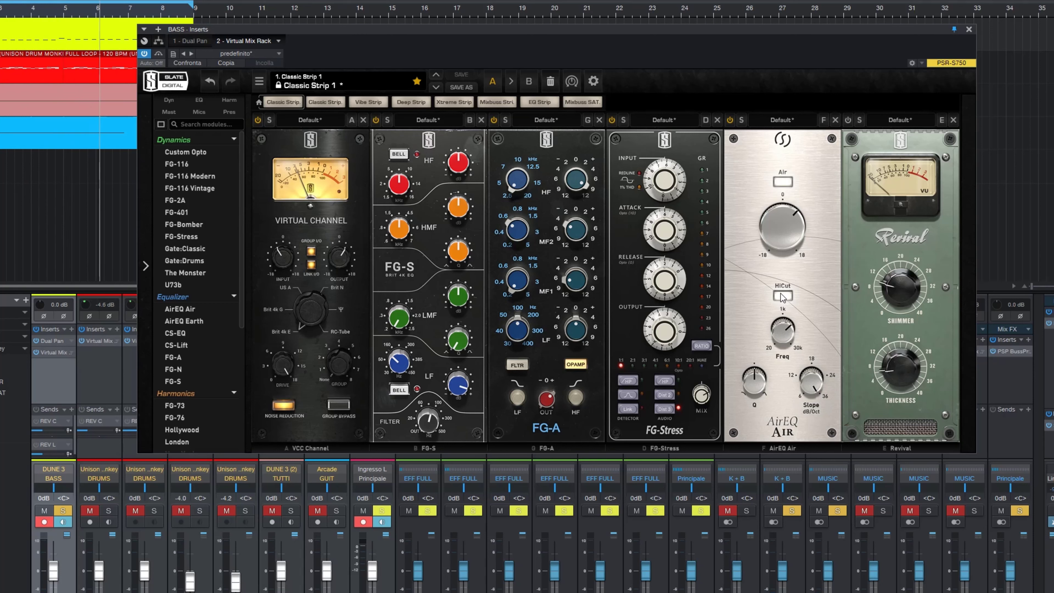
mouse_move(782, 229)
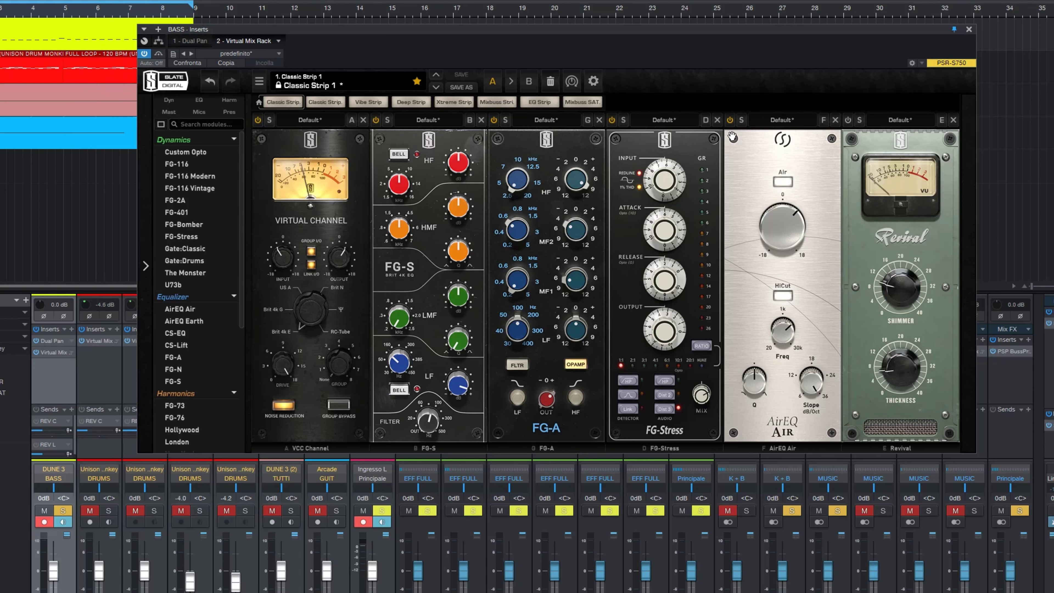
click(730, 120)
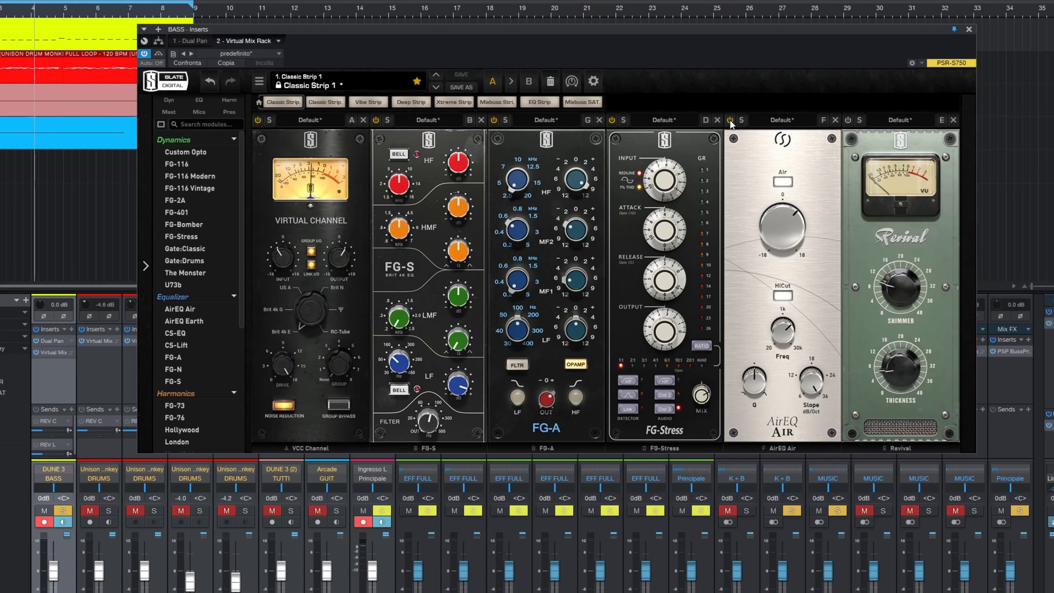
Turn on the Revival module, check its thickness, and compare the bass with the module off and on
click(848, 121)
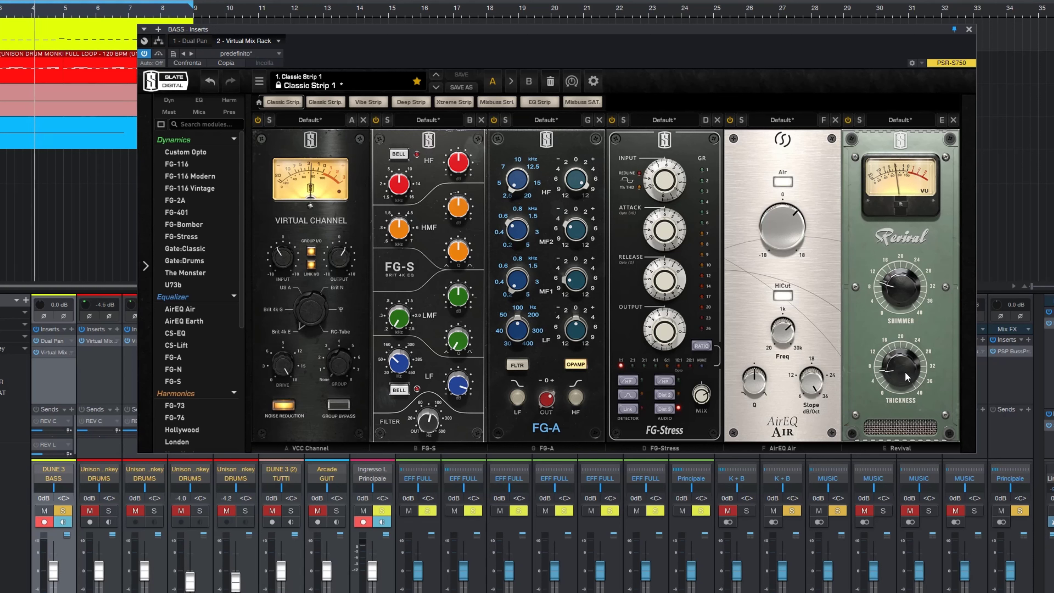
mouse_move(902, 369)
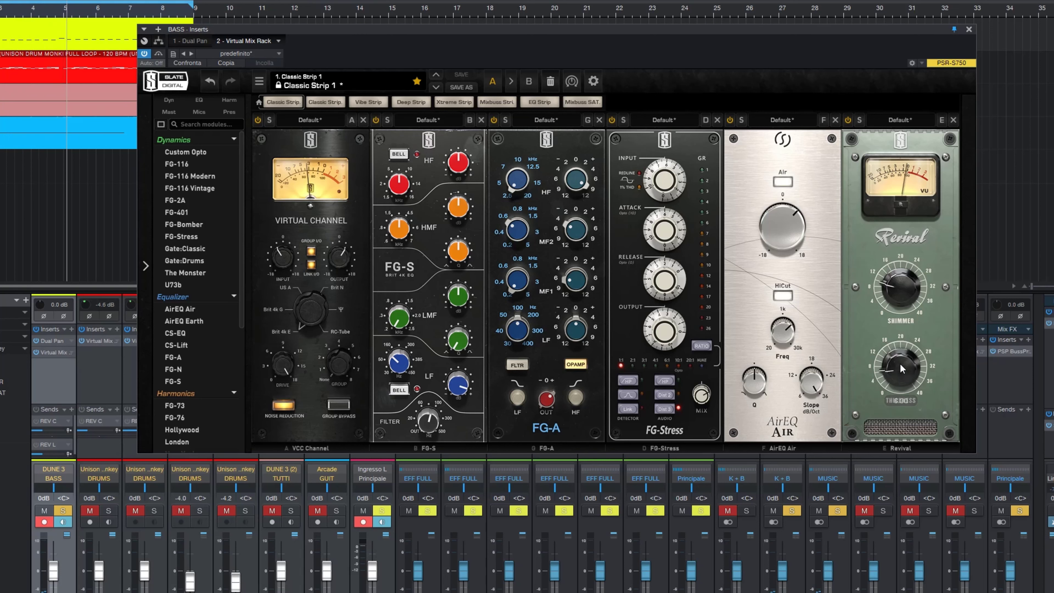
click(848, 120)
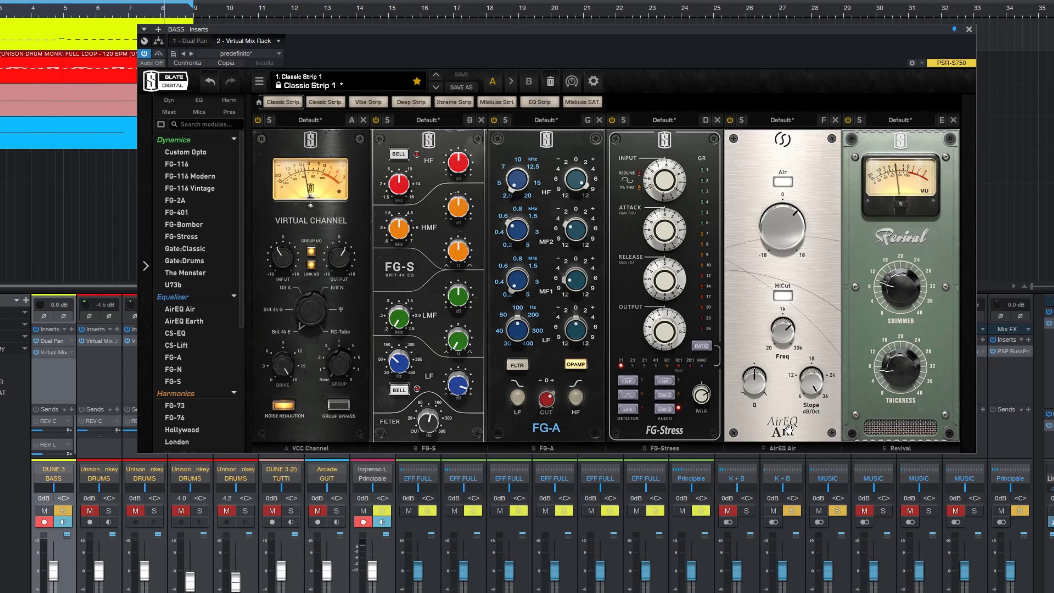
Compare the soloed bass with the whole Virtual Mix Rack bypassed and active
click(159, 55)
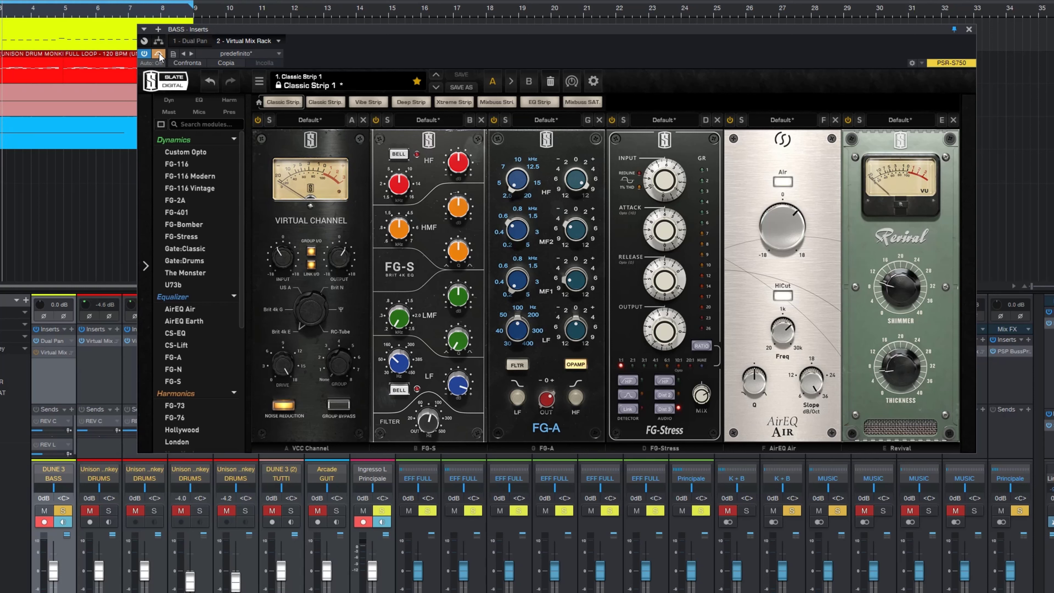
click(159, 54)
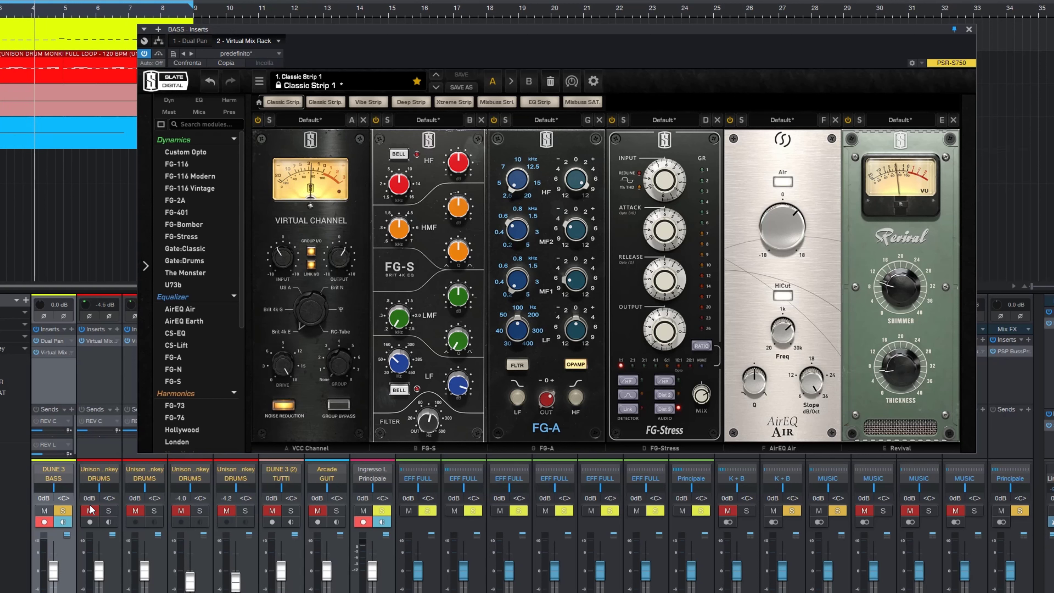
Turn off the bass's solo, fine-tune the FG-Stress mix, and compare the rack bypassed and active in the full mix
click(64, 511)
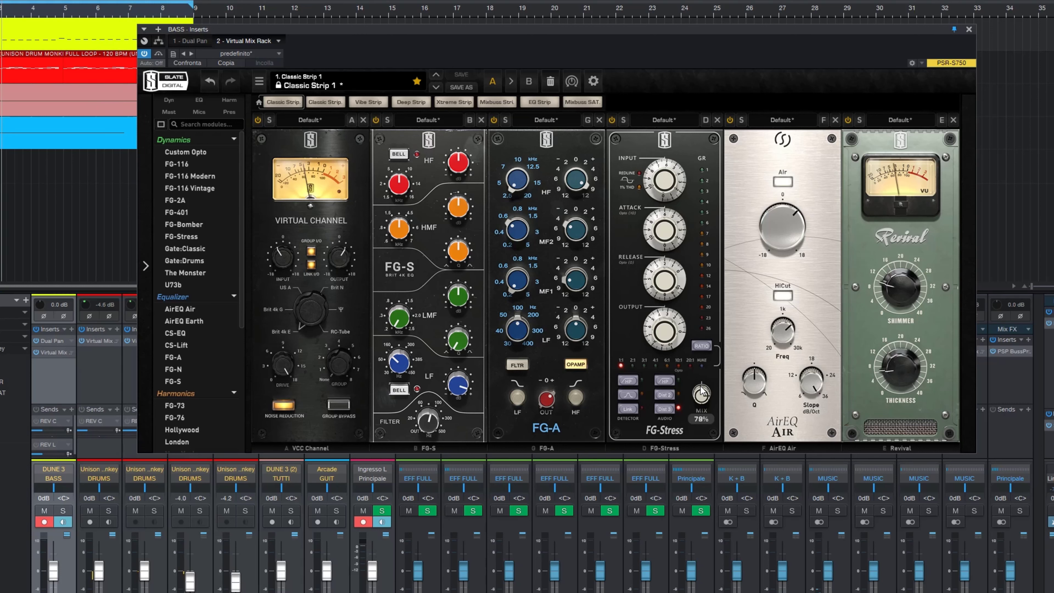
scroll(701, 392, up, 2)
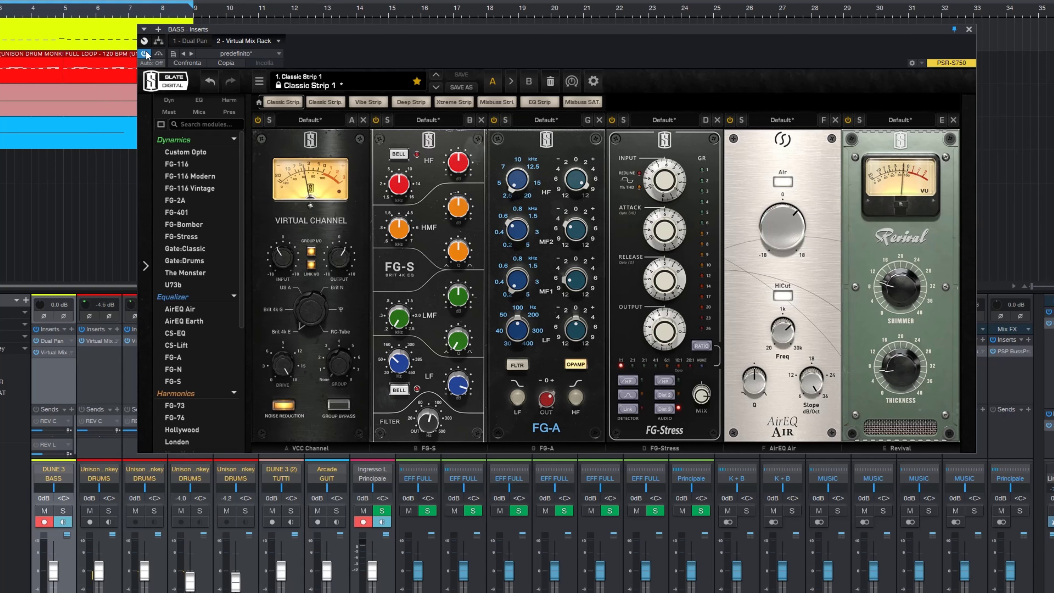
click(159, 55)
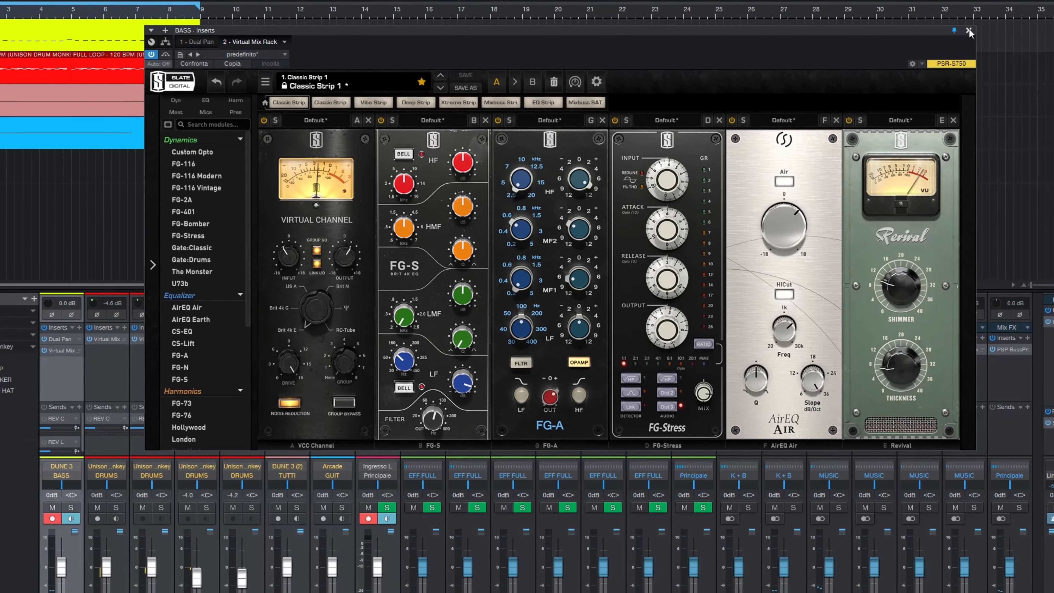
Close the bass's rack, solo the synth channel and check the width in its Dual Pan insert
click(969, 29)
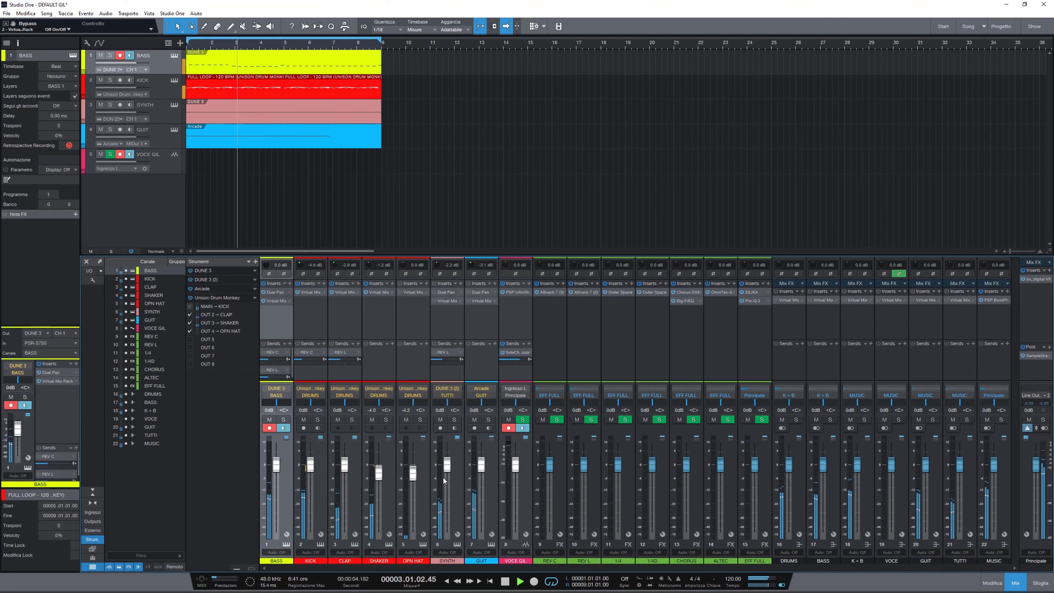
click(454, 420)
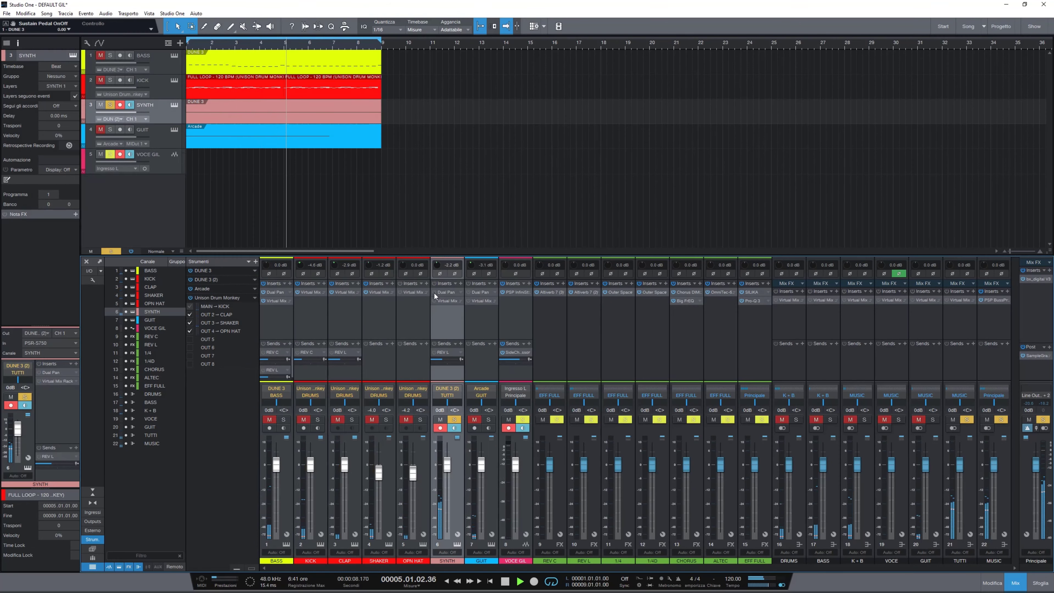
click(446, 292)
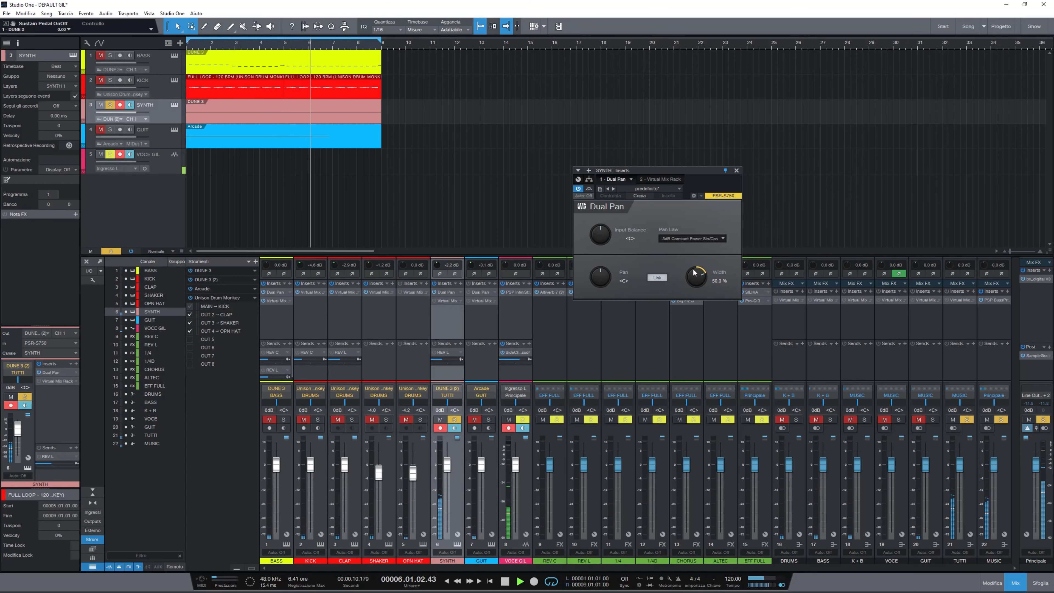
click(736, 171)
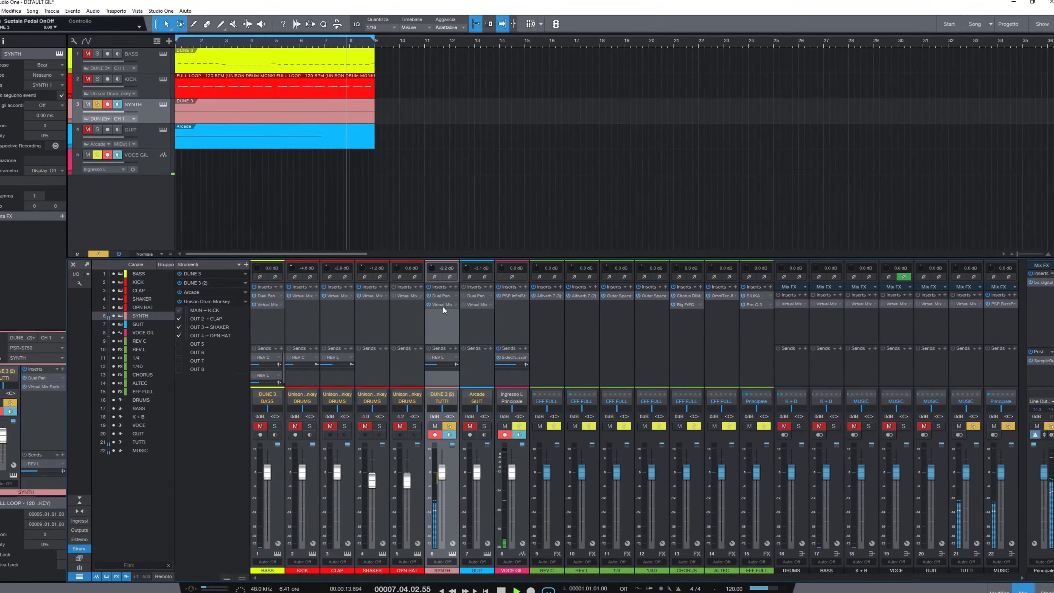
Open the synth's Virtual Mix Rack and turn off the VCC Channel, FG-S, FG-Stress, AirEQ Air and Revival modules
click(441, 301)
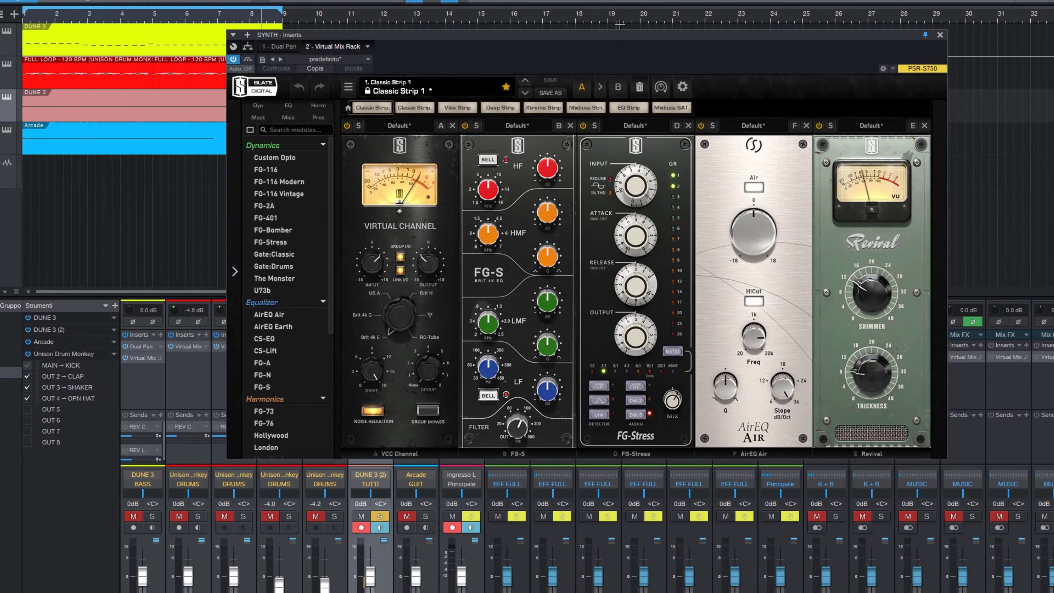
drag(621, 32, 699, 23)
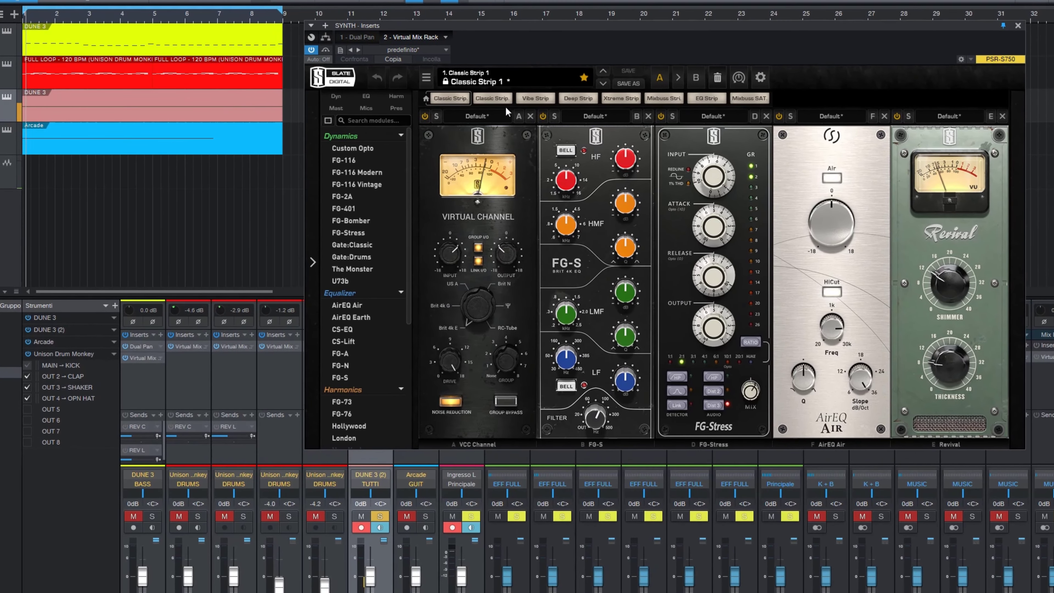
click(425, 116)
click(543, 116)
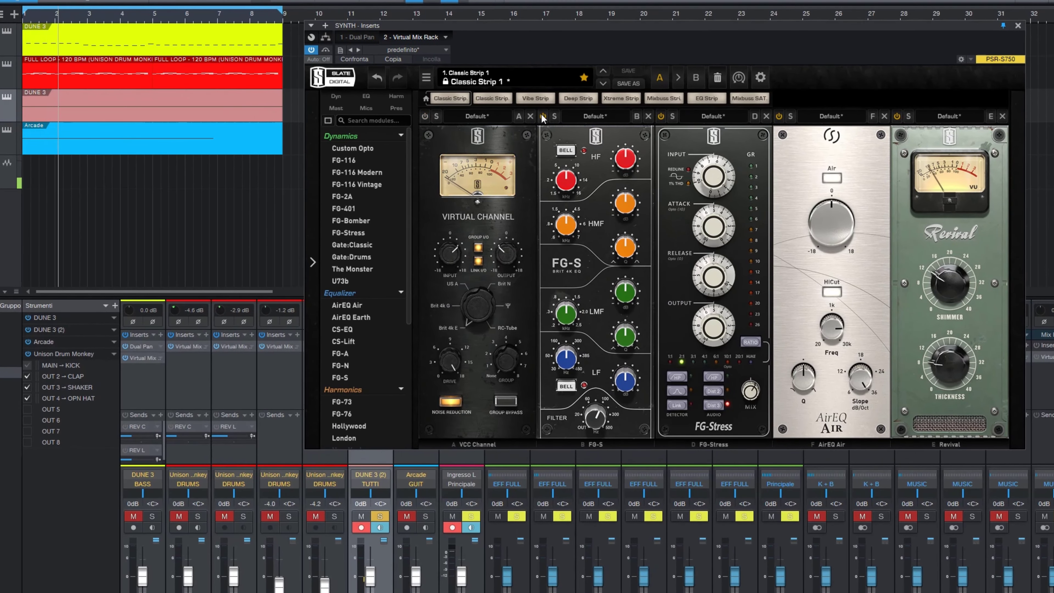
click(661, 116)
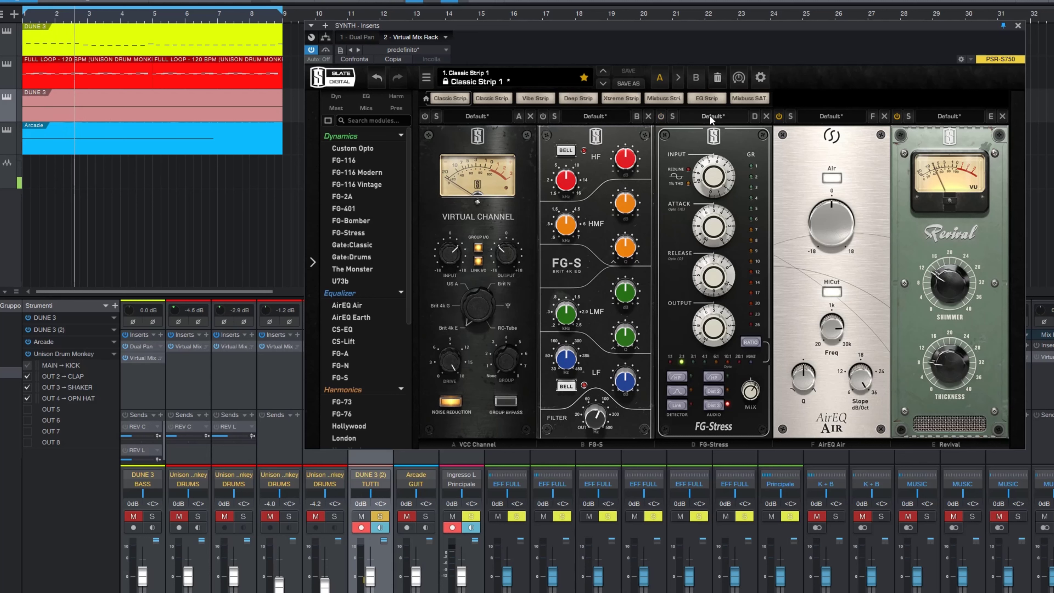
click(780, 116)
click(897, 116)
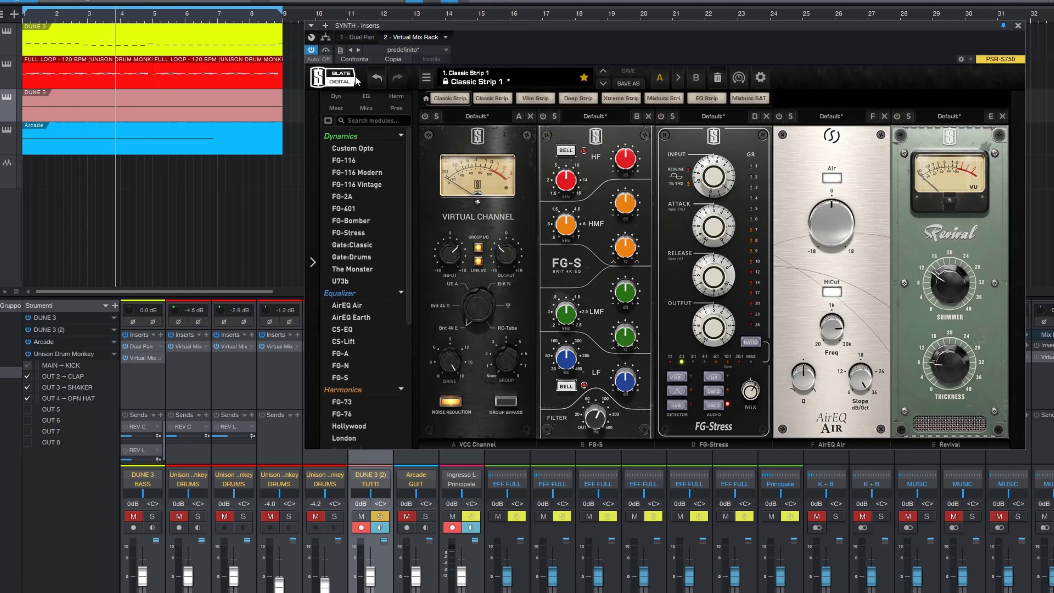
click(311, 50)
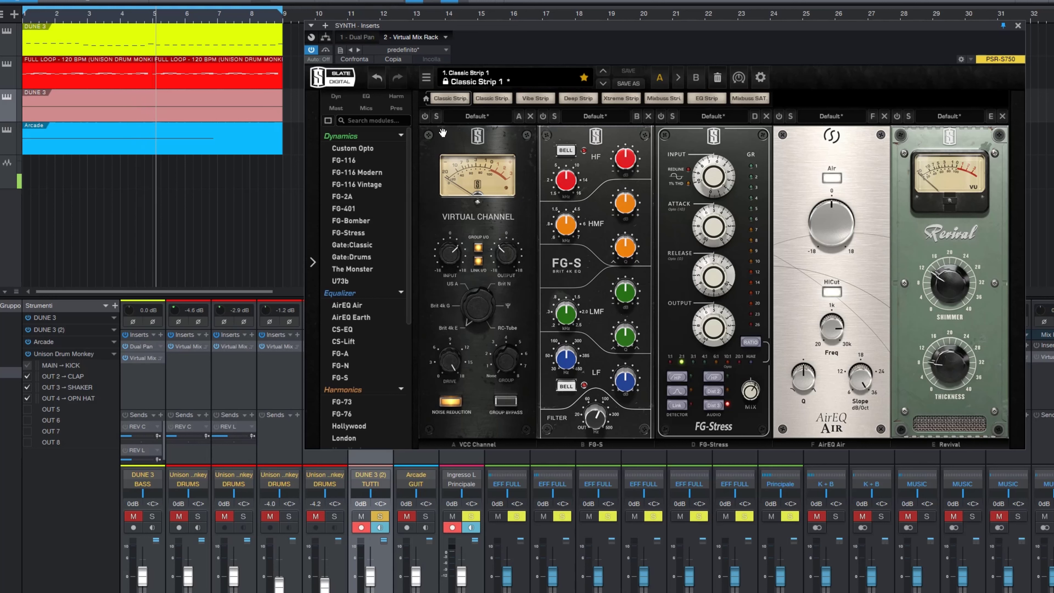
Turn on the VCC Channel, check its drive and input, and compare the synth with the module off and on
click(424, 116)
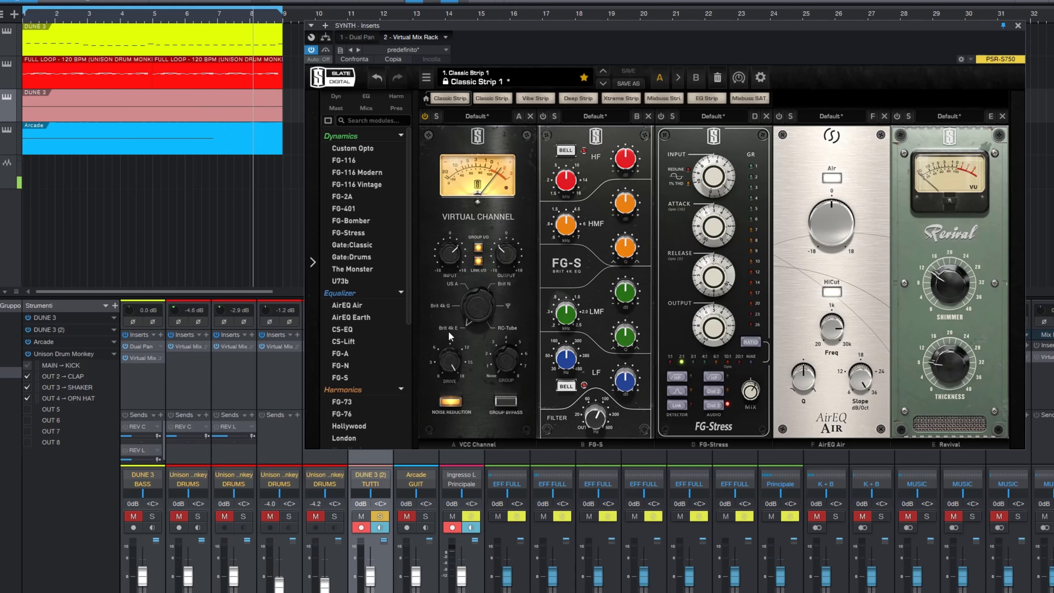
mouse_move(455, 365)
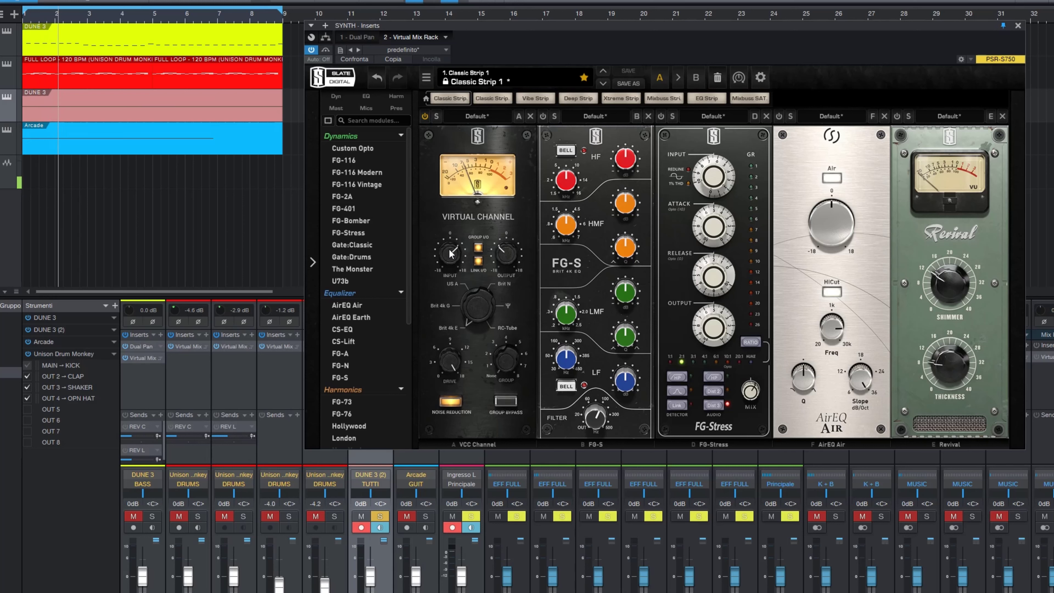
drag(451, 254, 455, 240)
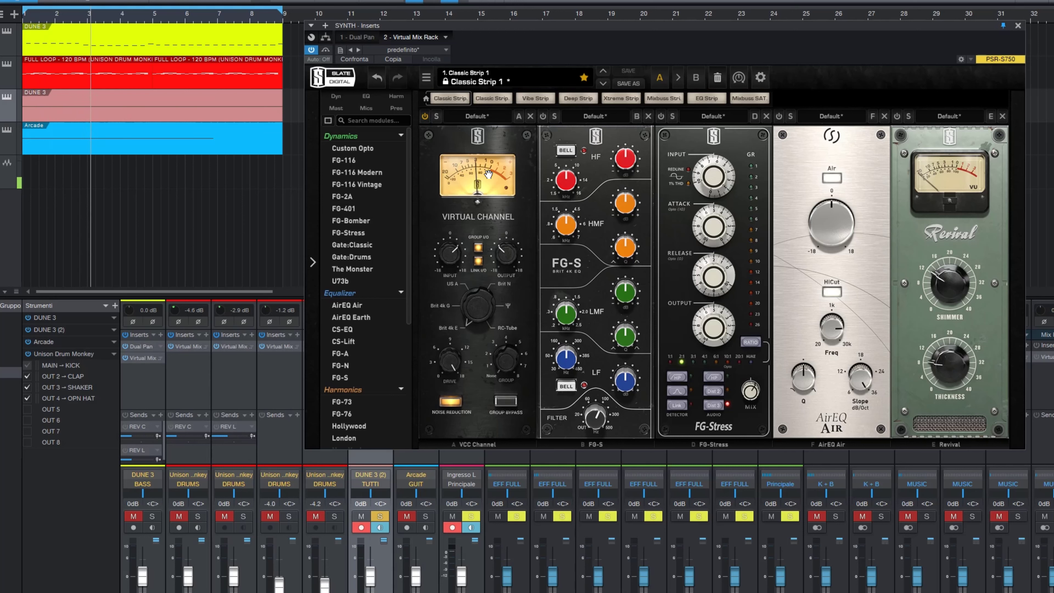
click(425, 116)
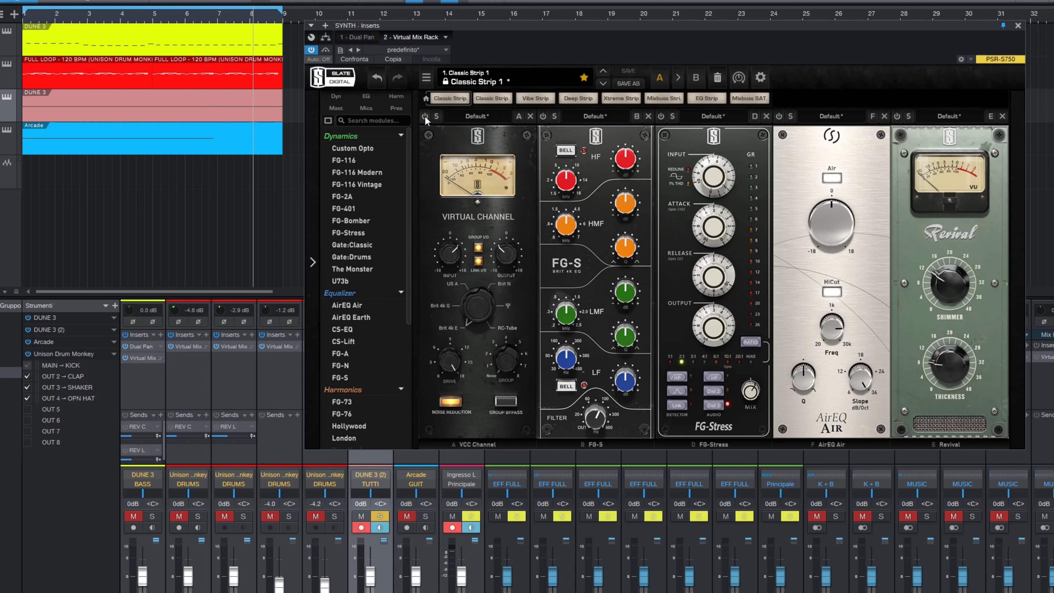
click(425, 117)
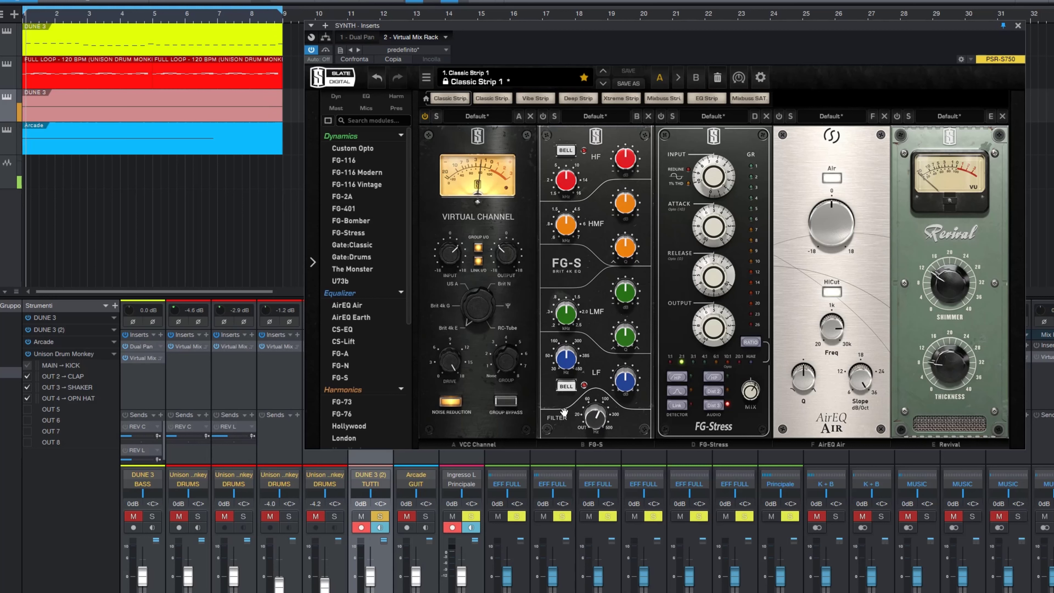
Check the filter on the FG-S, turn the module on and compare the synth with it off and on
mouse_move(596, 419)
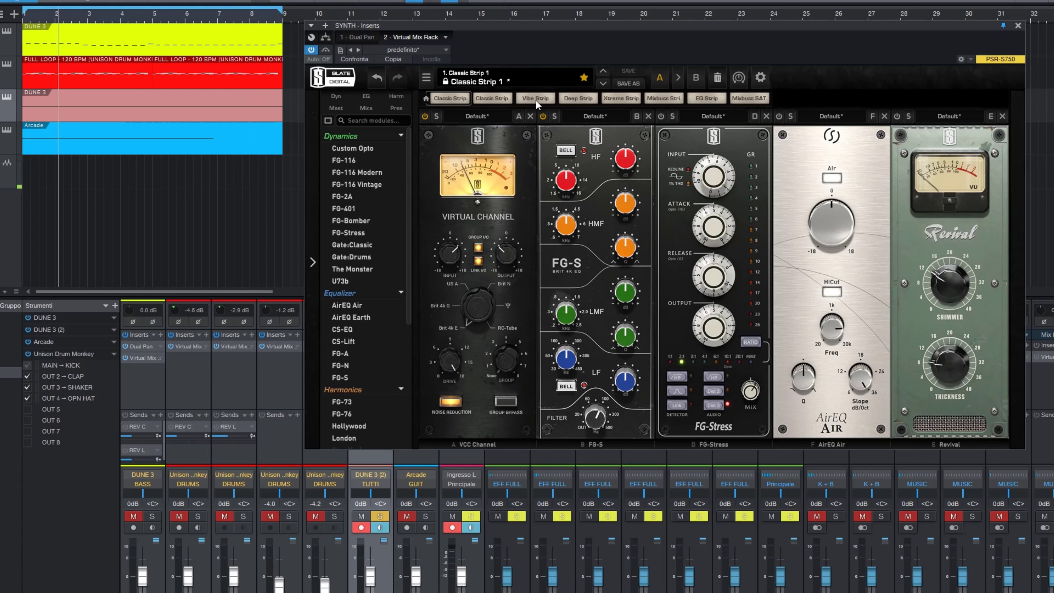
click(543, 116)
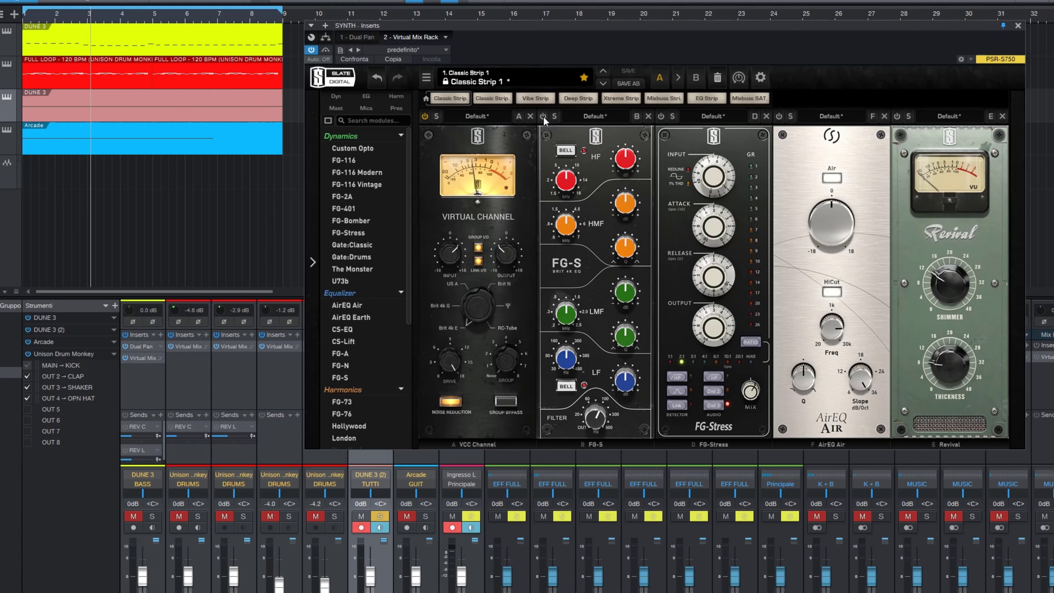
click(543, 116)
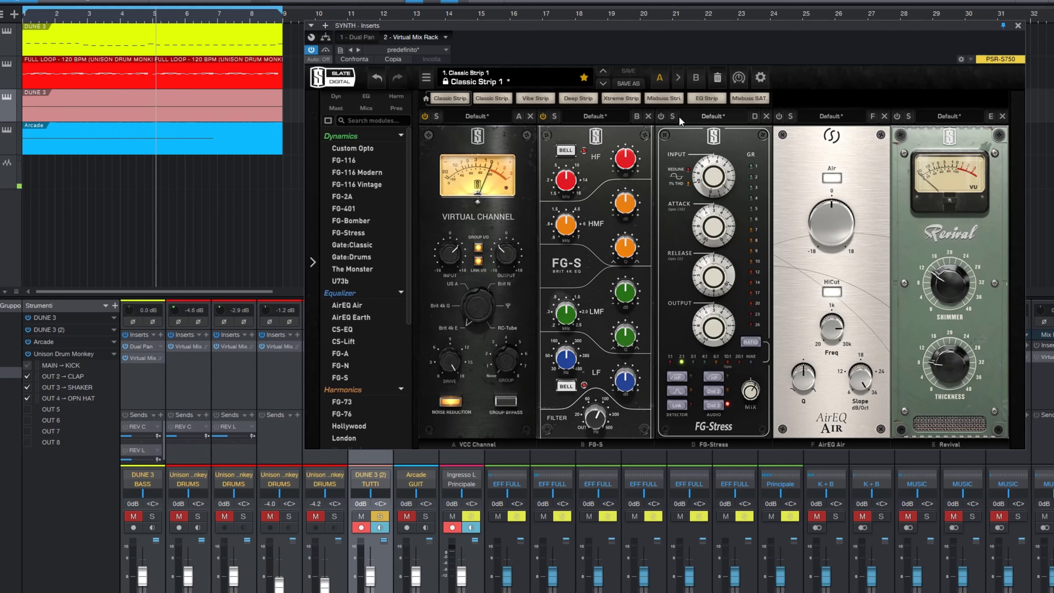
Turn on the FG-Stress and AirEQ Air, checking the compressor's attack and release and the EQ's slope and HiCut frequency
click(661, 117)
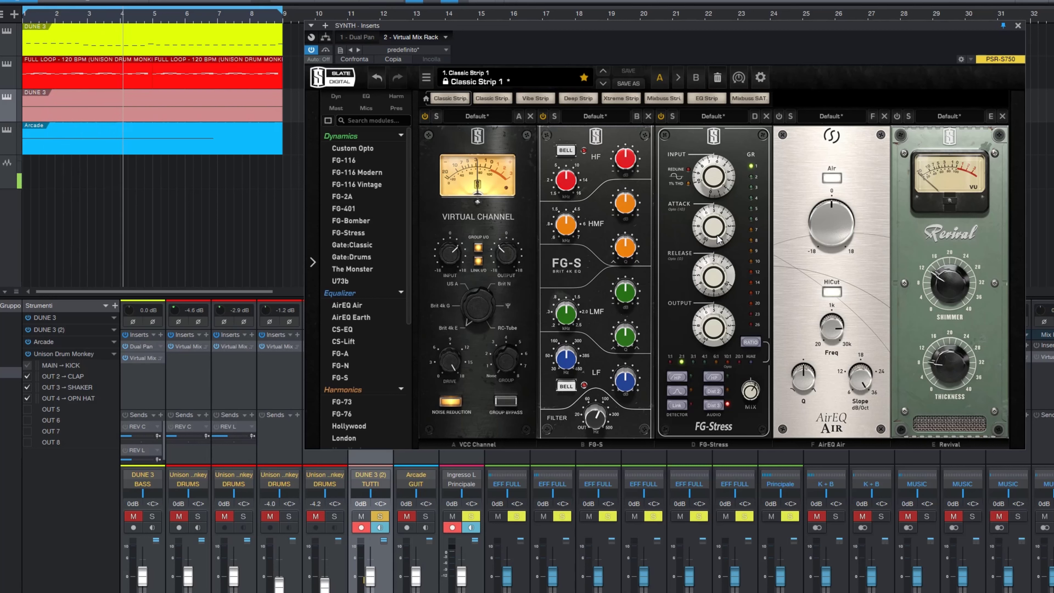
mouse_move(726, 279)
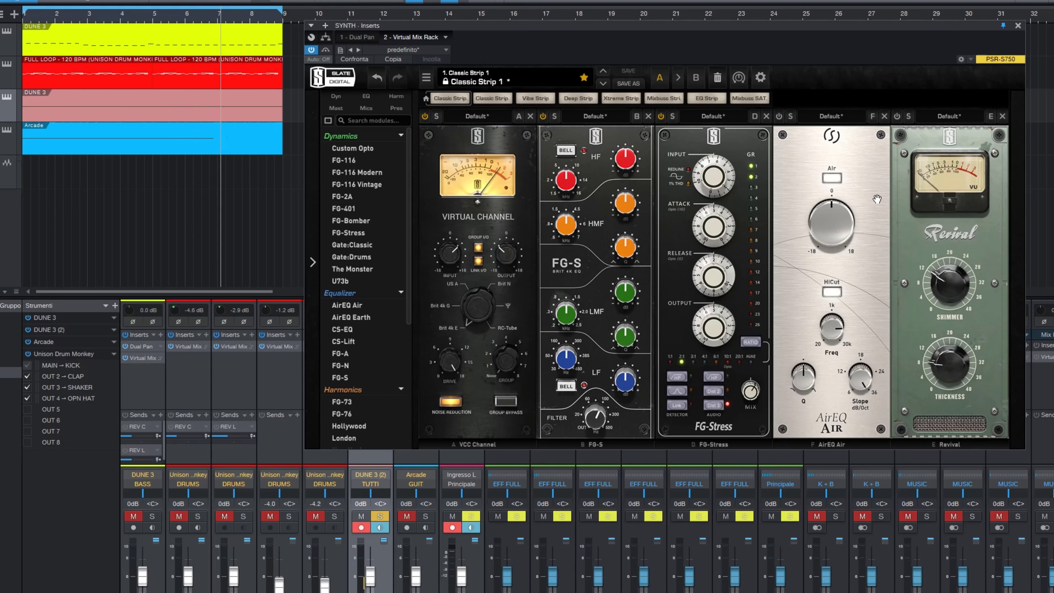
click(779, 116)
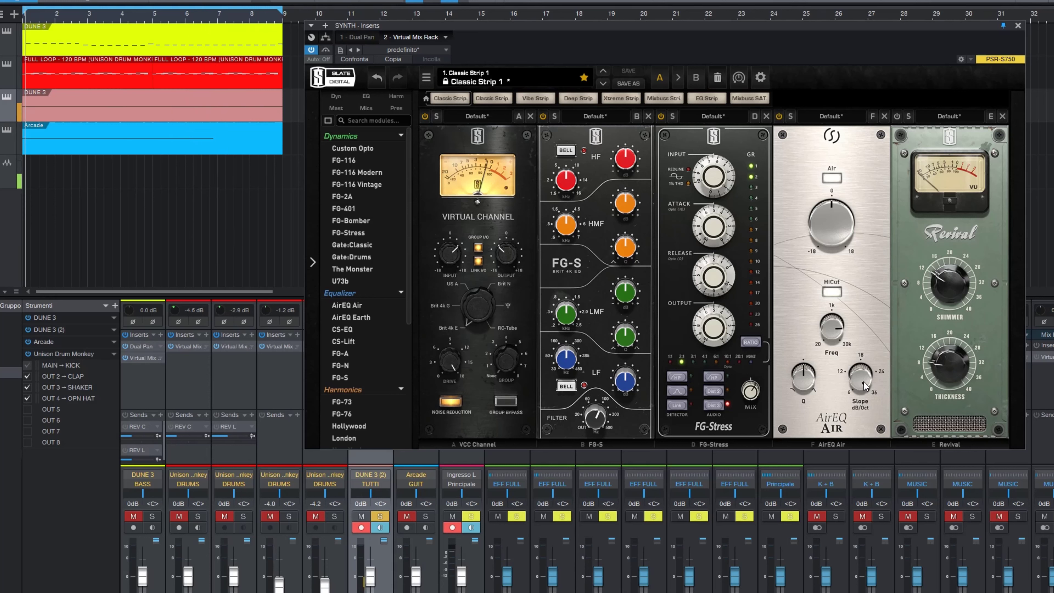
mouse_move(864, 383)
mouse_move(836, 331)
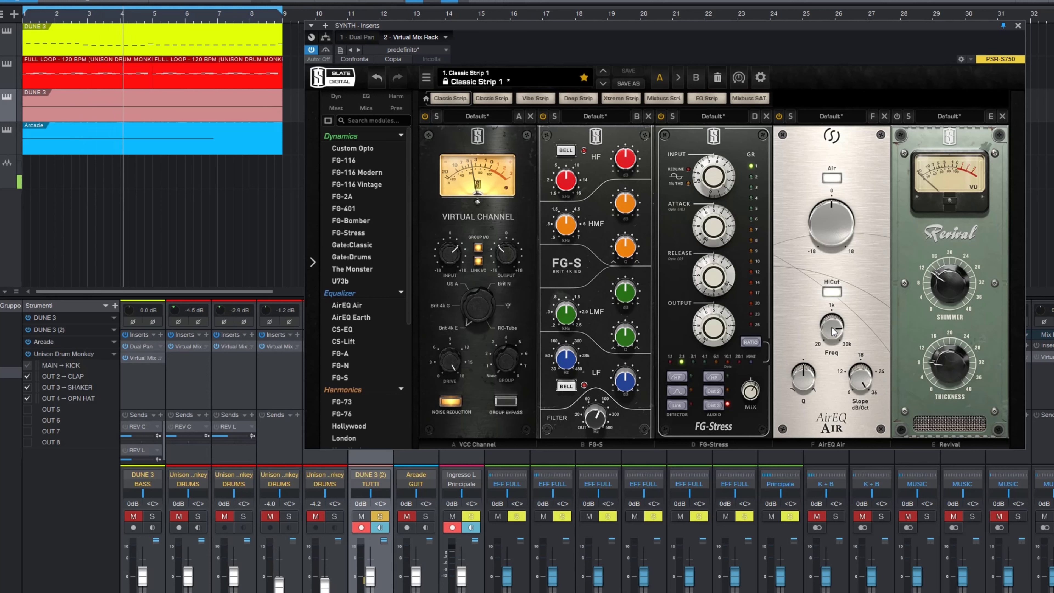
click(780, 116)
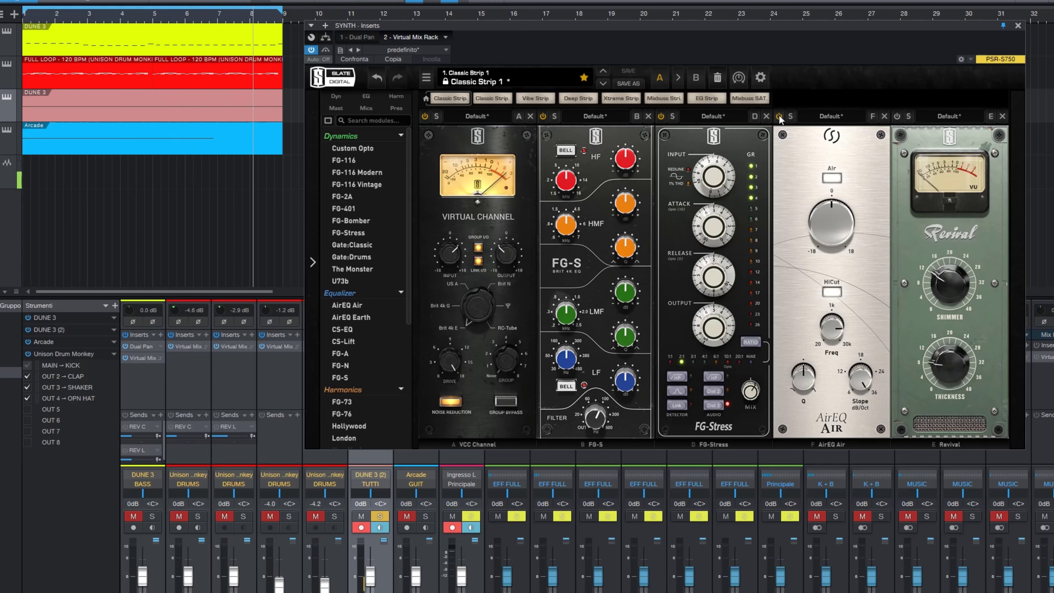
Turn on the Revival module, check its shimmer and thickness, and compare the synth with the module off and on
click(897, 117)
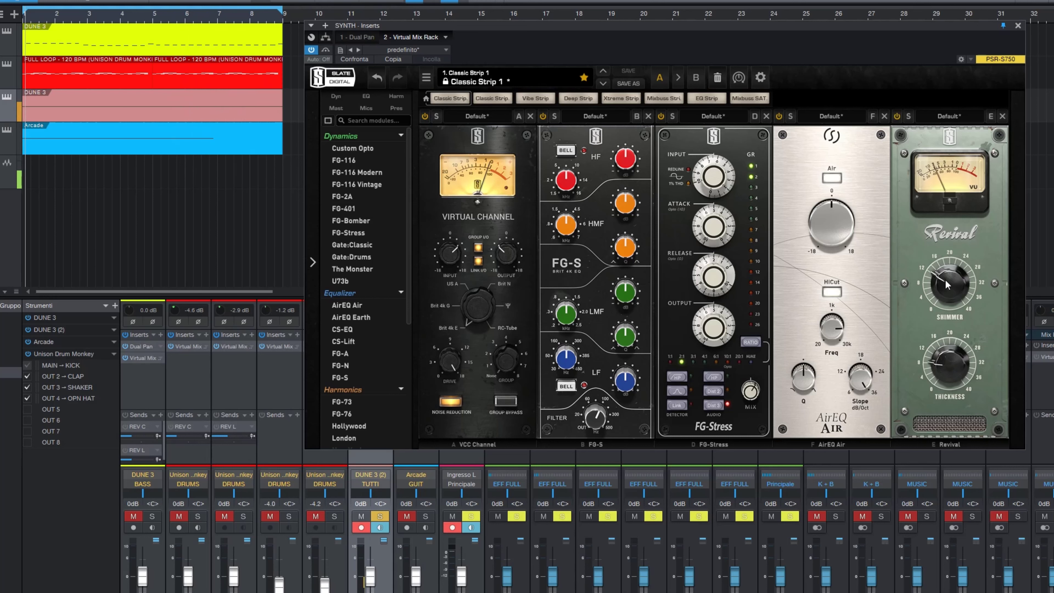
mouse_move(948, 358)
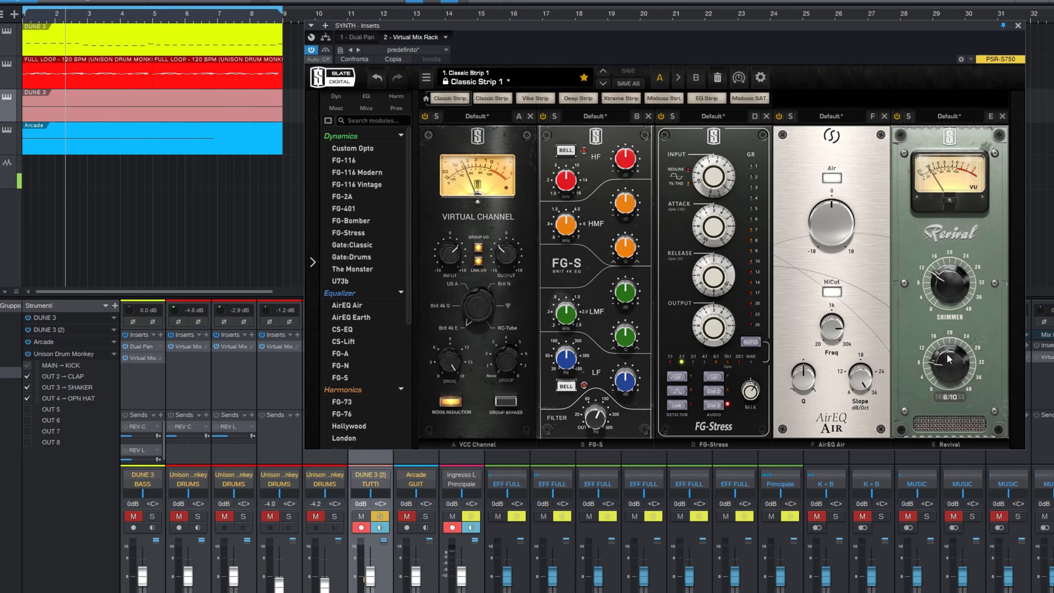
click(896, 117)
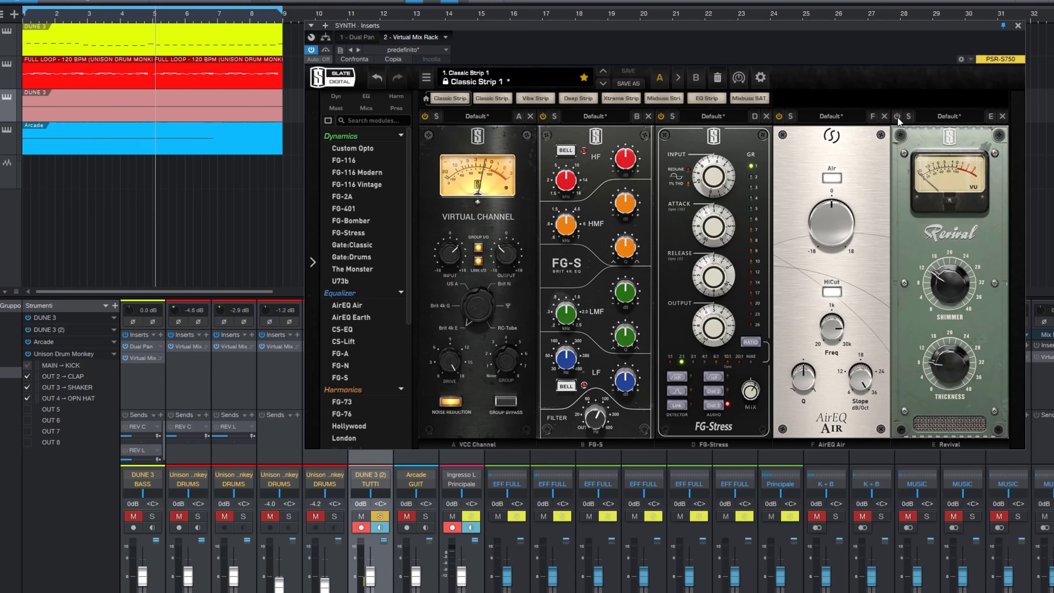
click(897, 118)
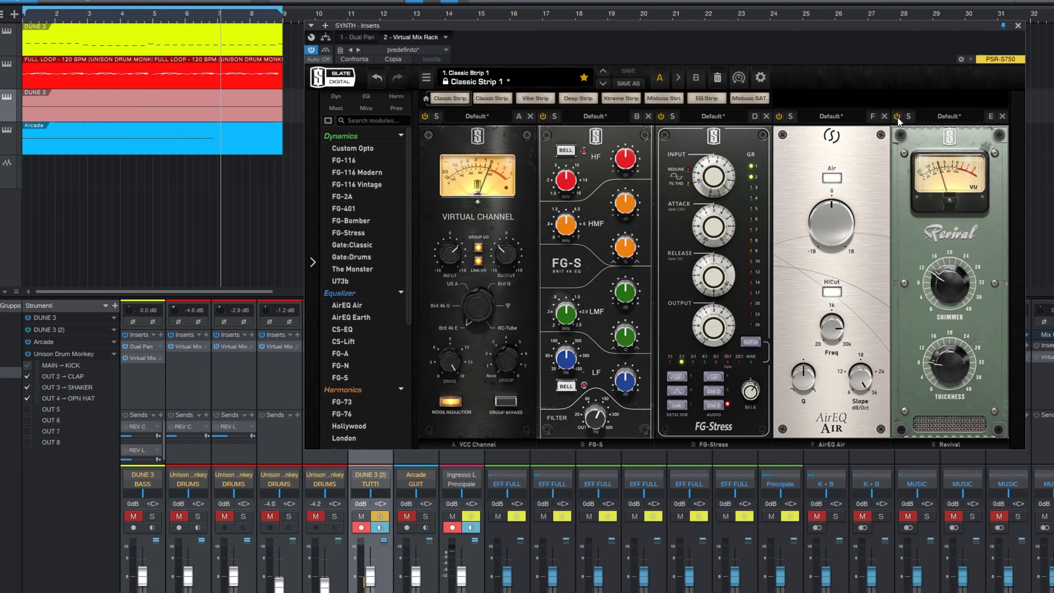
Compare the soloed synth with the whole rack bypassed and active, then turn off its solo and close the rack
click(326, 50)
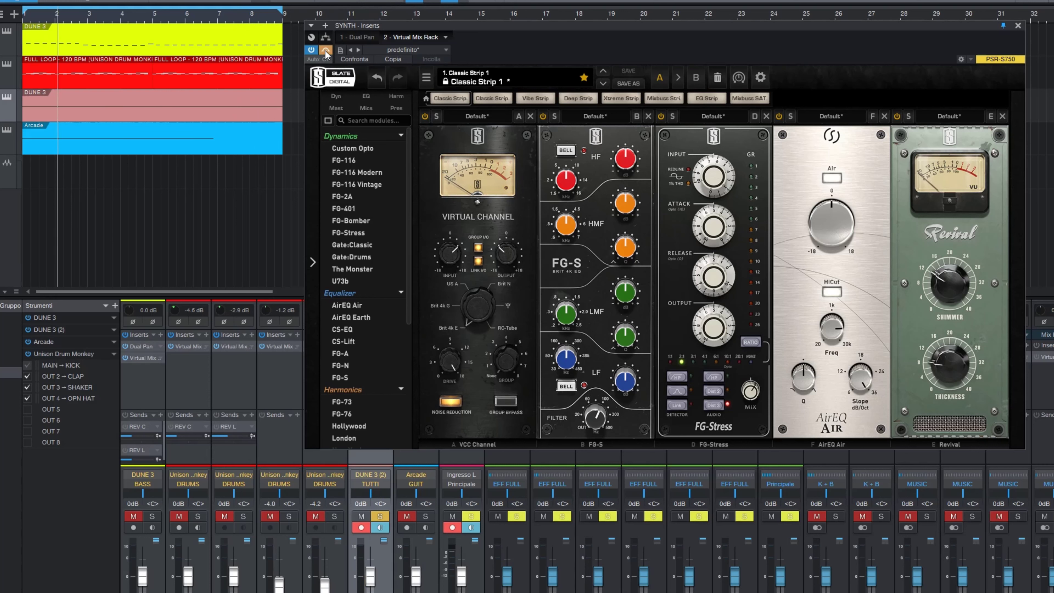
click(326, 51)
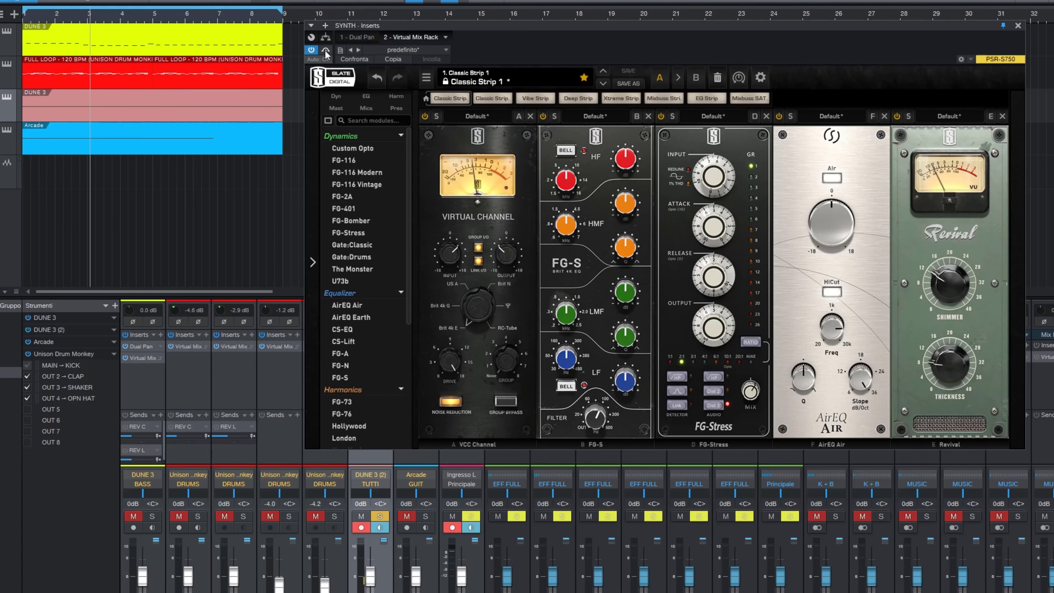
click(380, 516)
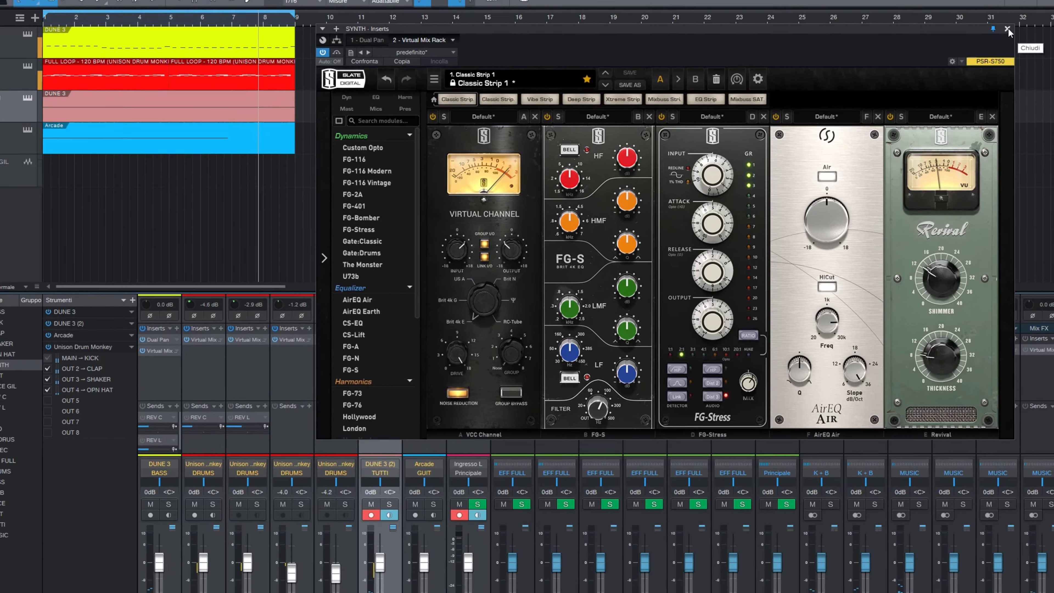
click(1018, 26)
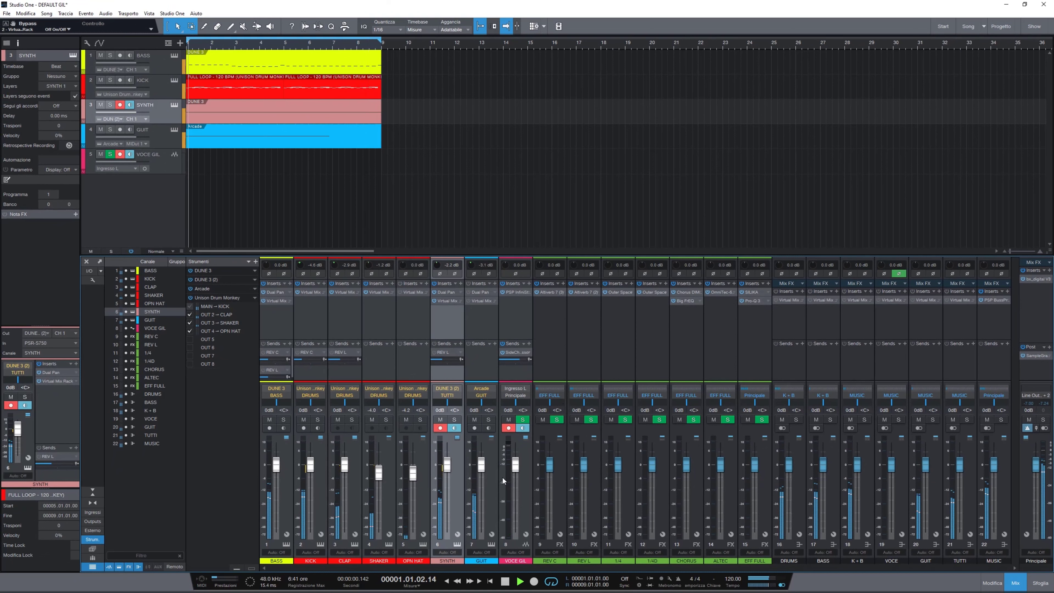
Solo the guitar channel and open its Virtual Mix Rack, placing the window above the mixer channels
click(493, 485)
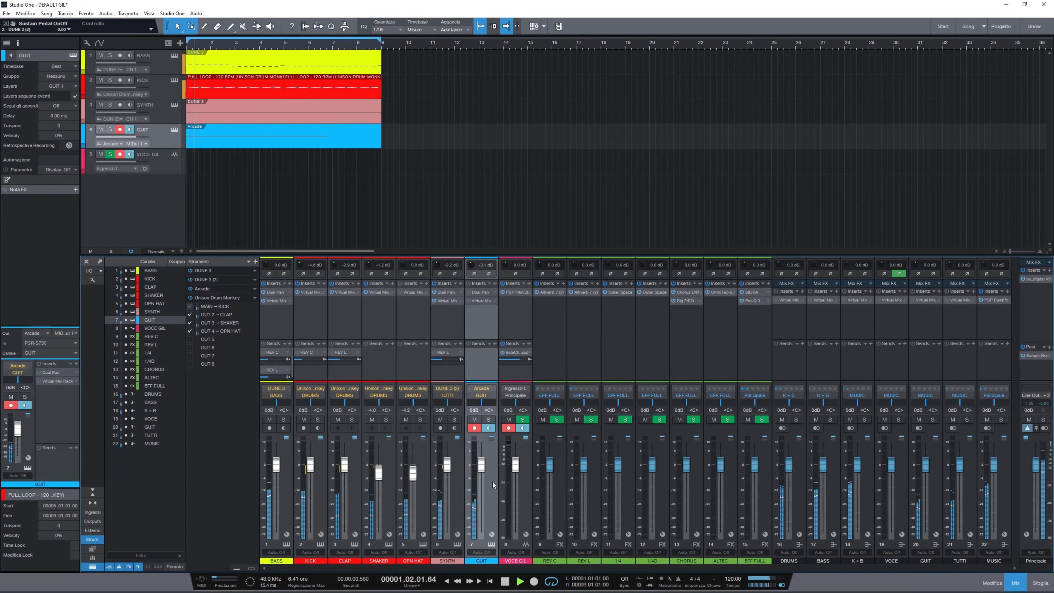
click(488, 419)
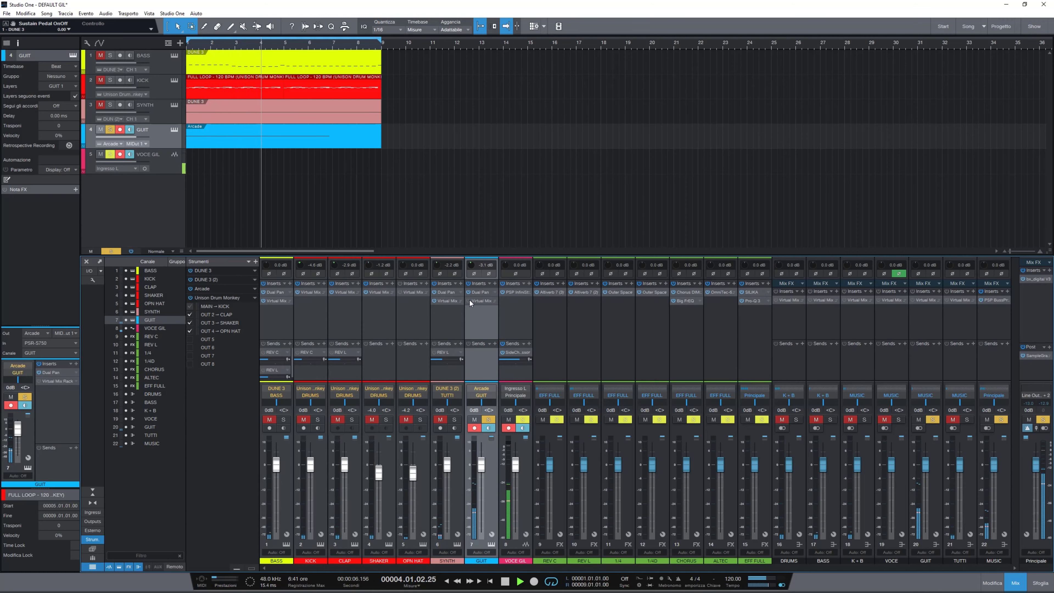
click(480, 301)
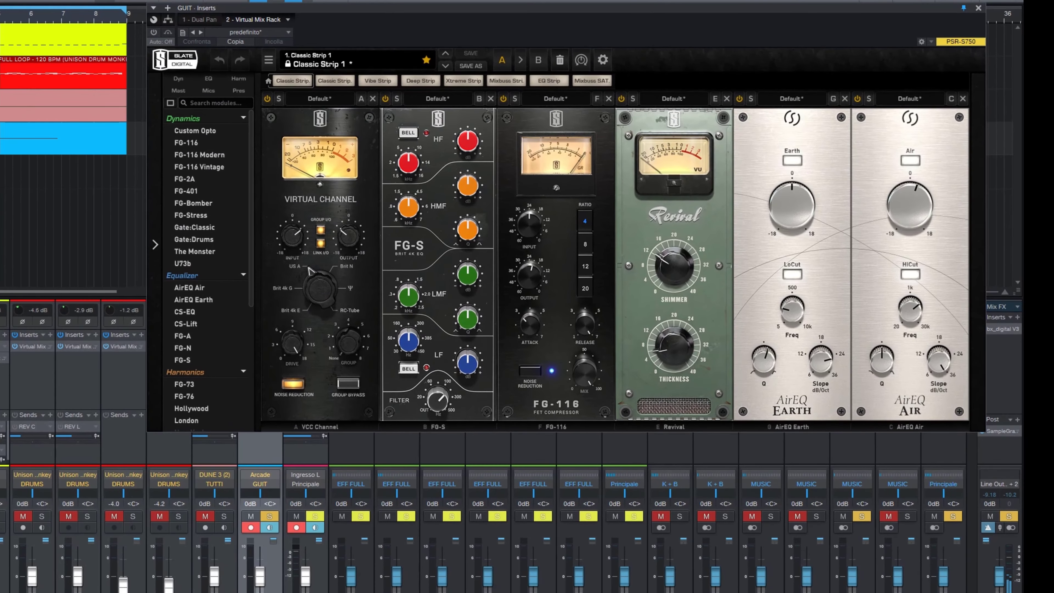
drag(552, 15, 512, 21)
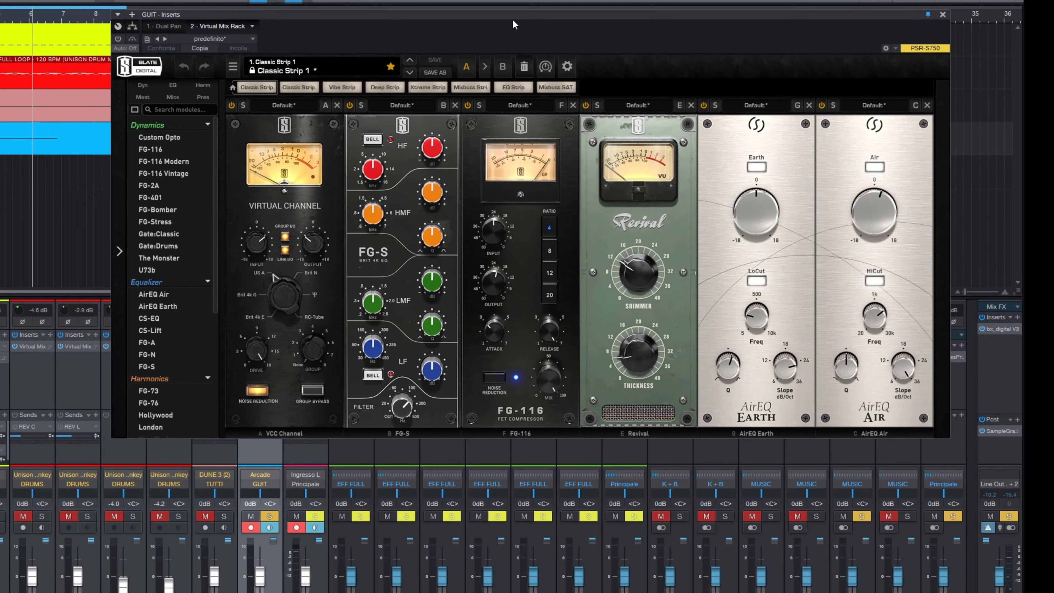
Turn off all modules in the guitar's rack and activate the rack itself
click(228, 105)
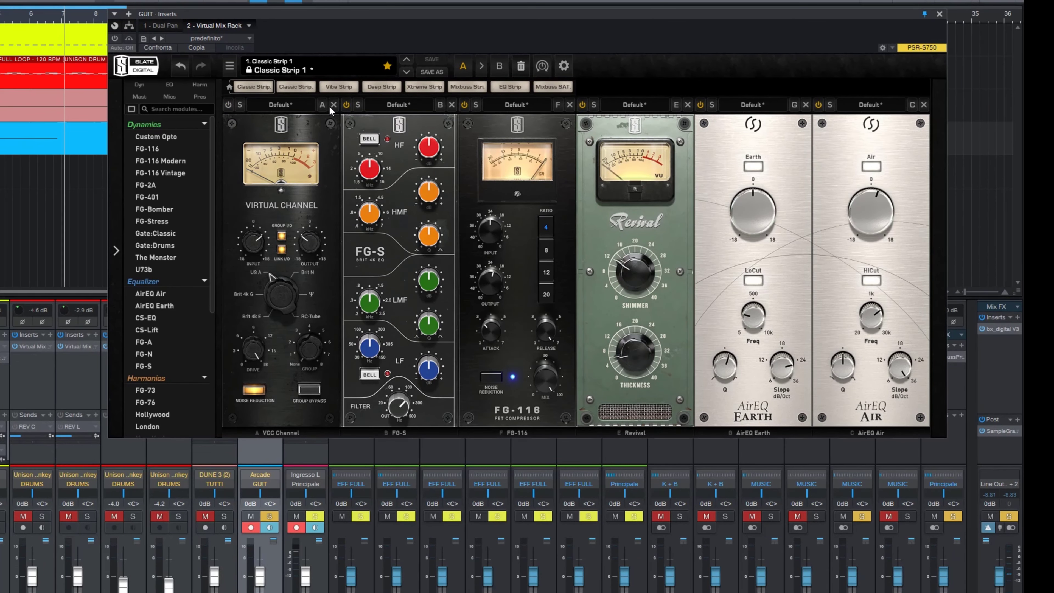
click(346, 105)
click(465, 105)
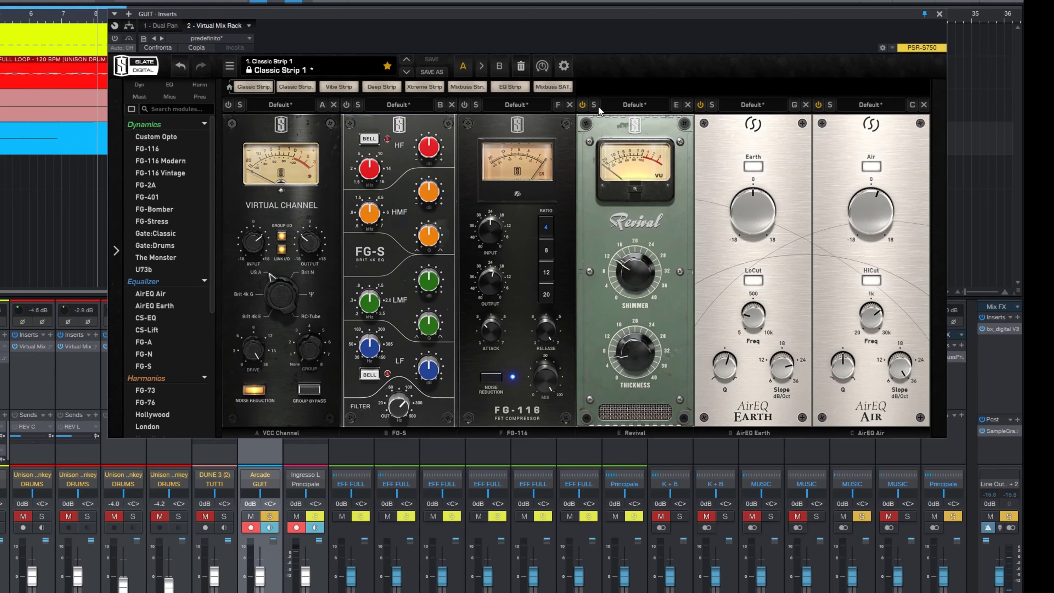
click(583, 105)
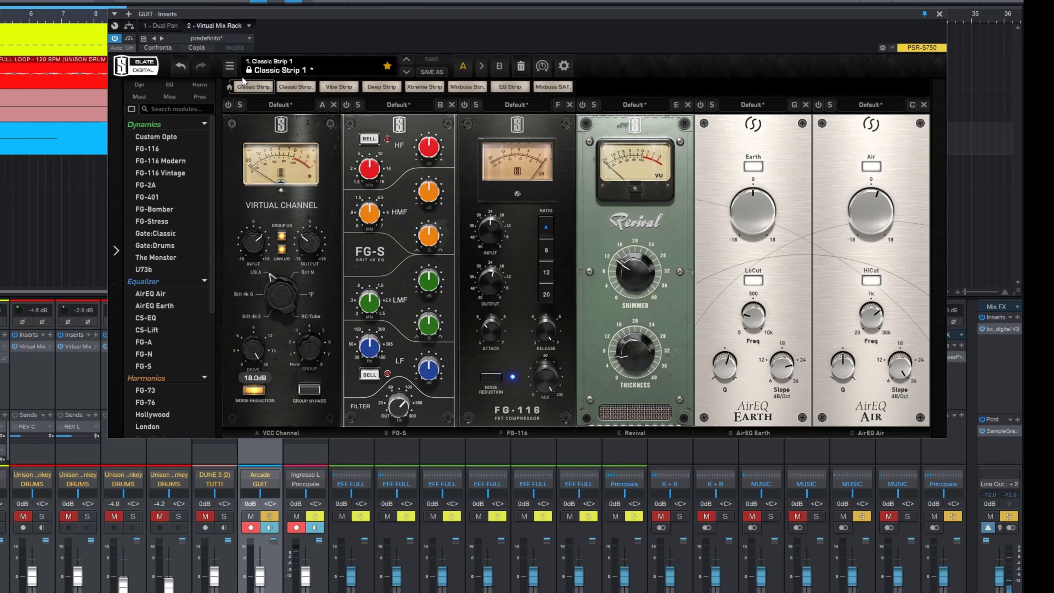
Turn on the VCC Channel module and compare the soloed guitar with it off and on
click(228, 105)
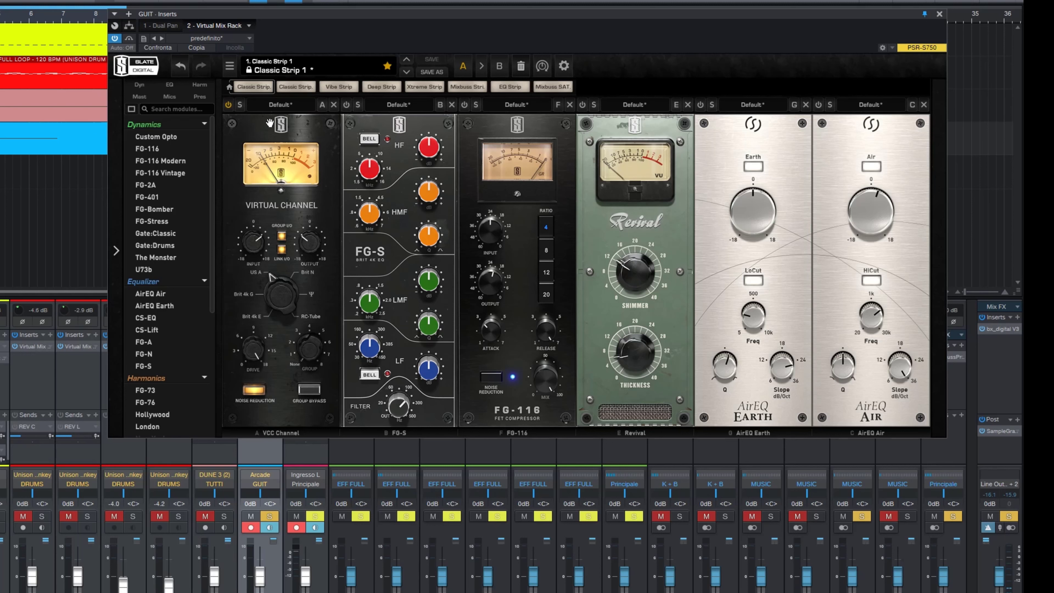
click(228, 104)
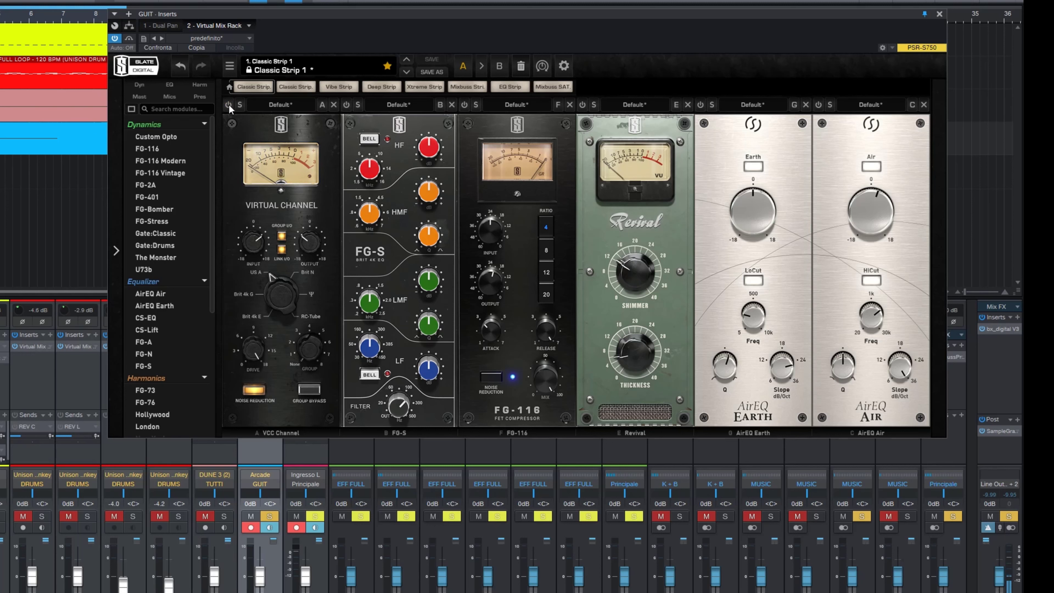
click(228, 104)
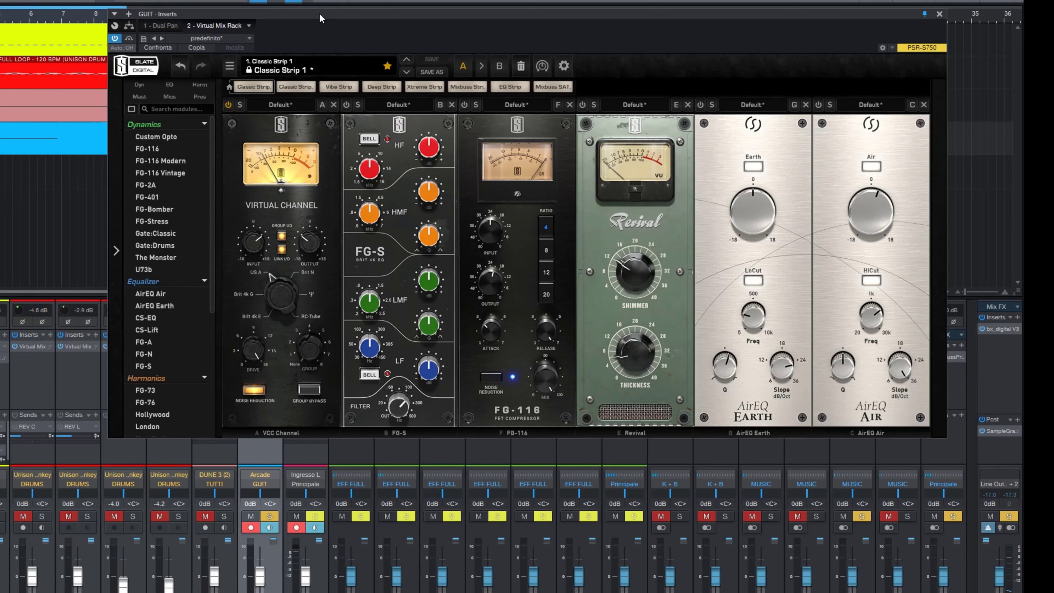
Move the rack window clear of the timeline, shorten the loop to end at bar 7, and turn on the FG-S, checking its filter
drag(320, 15, 292, 27)
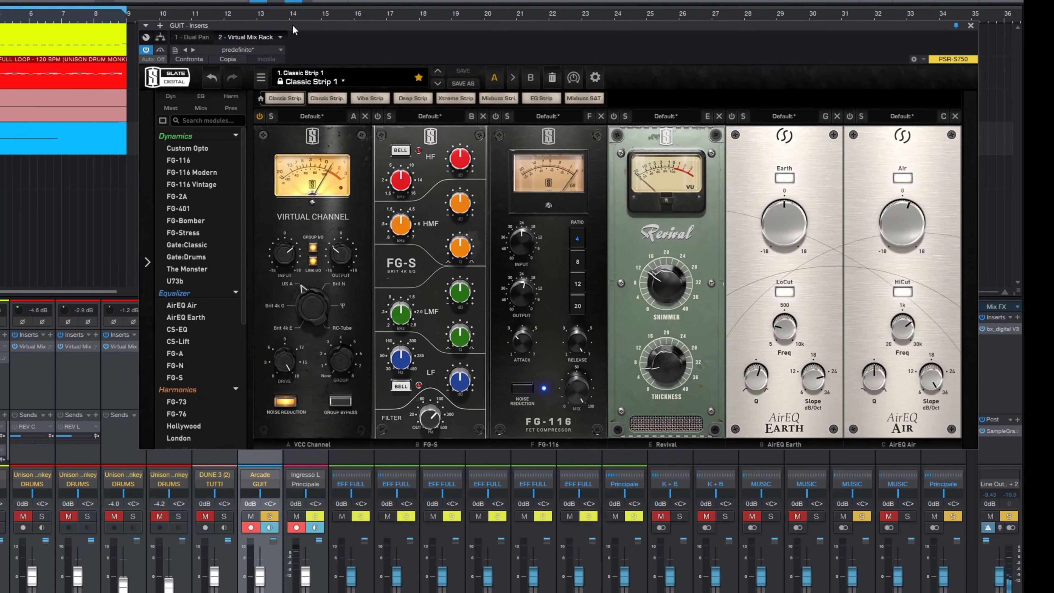
click(63, 14)
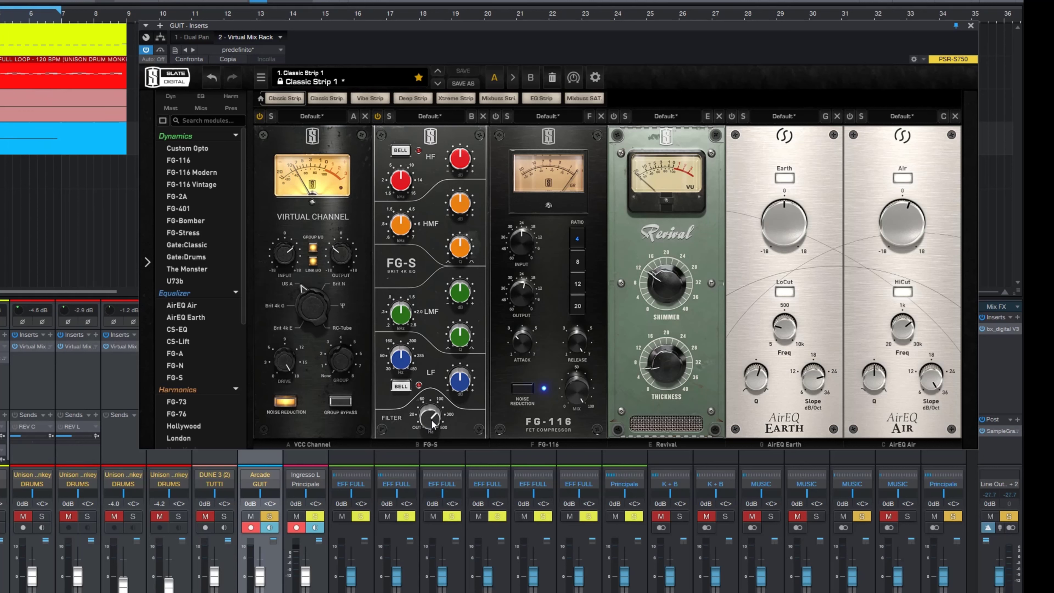
mouse_move(434, 422)
Turn on the FG-116 compressor and compare the soloed guitar with it off and on
click(496, 118)
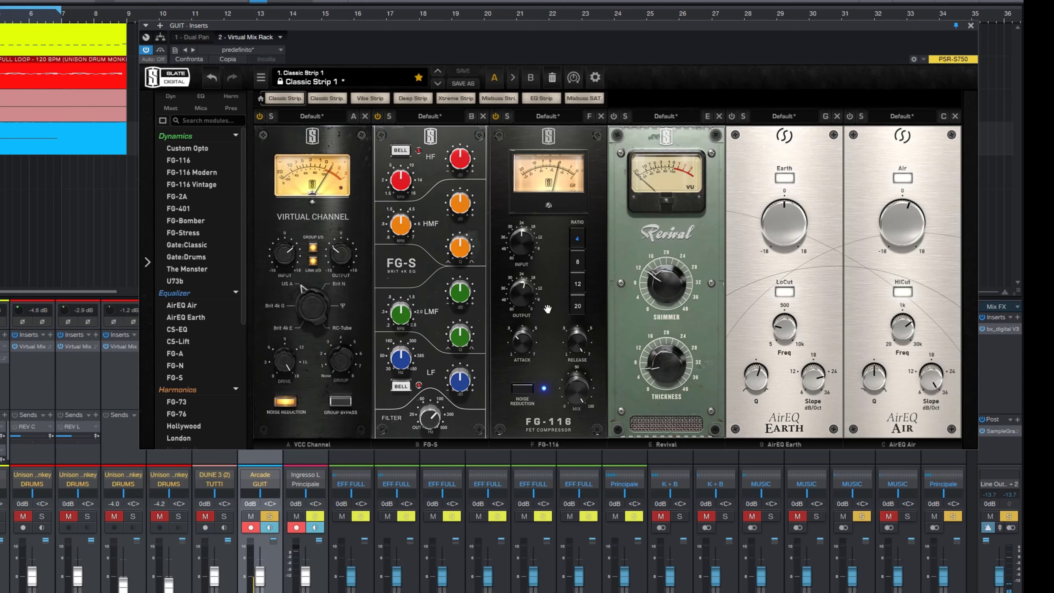
click(496, 118)
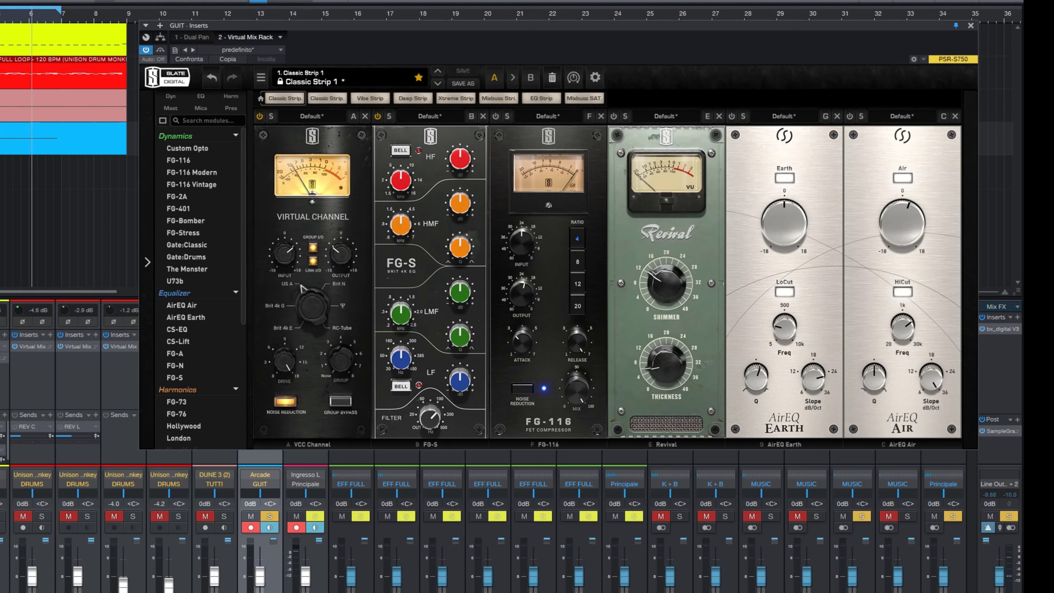
click(496, 117)
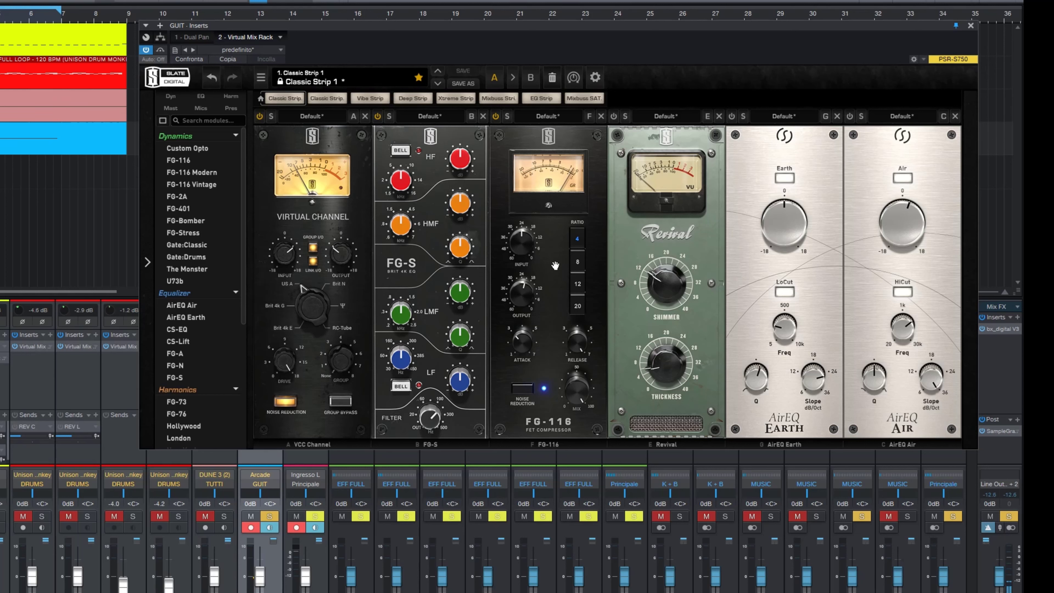
Turn on the Revival and both AirEQ modules, compare the guitar with the whole rack bypassed and active, and close the rack
click(614, 117)
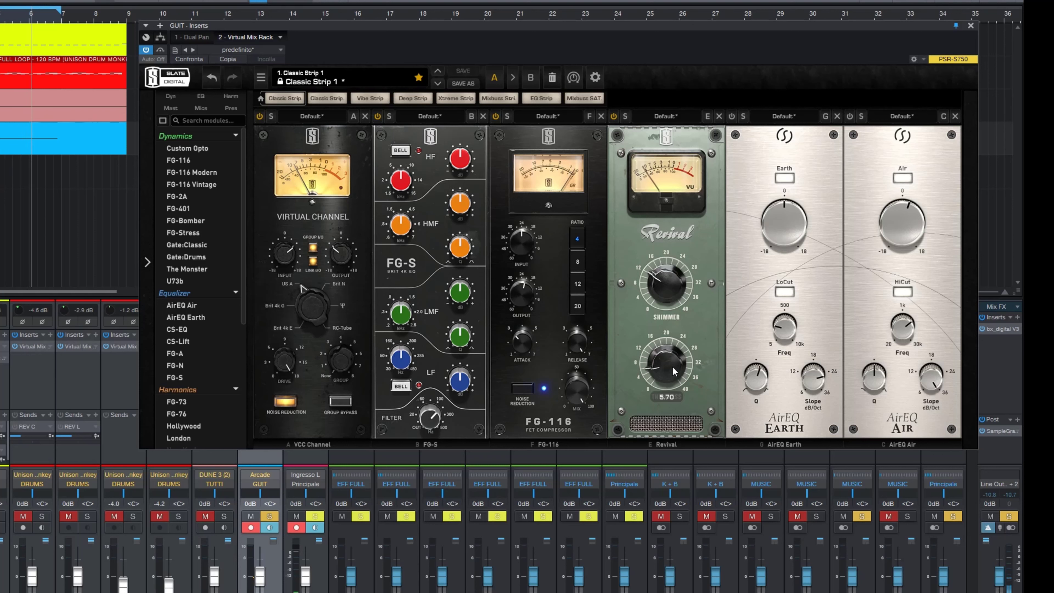
mouse_move(672, 300)
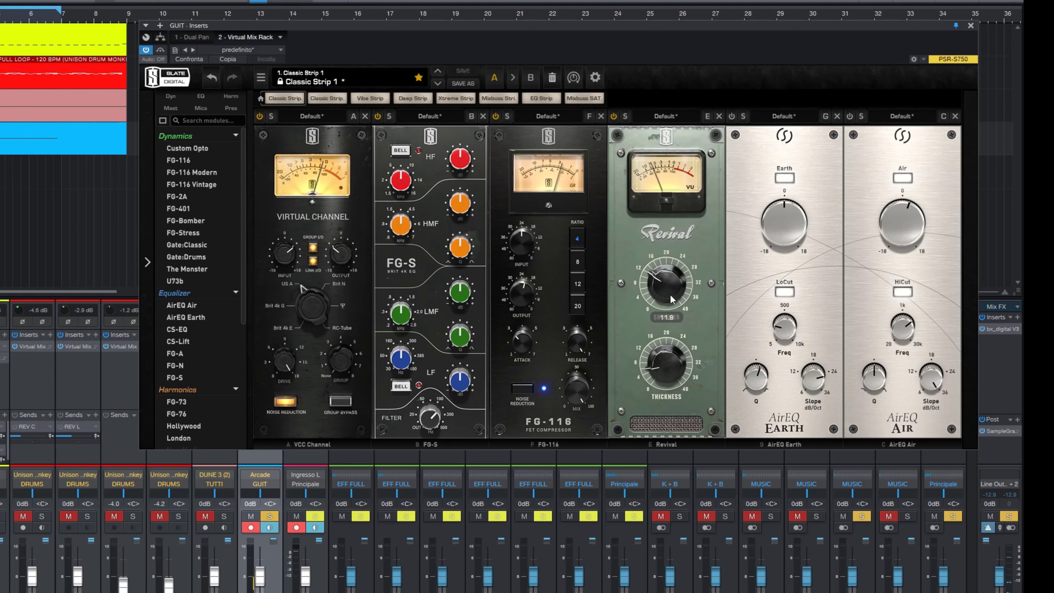
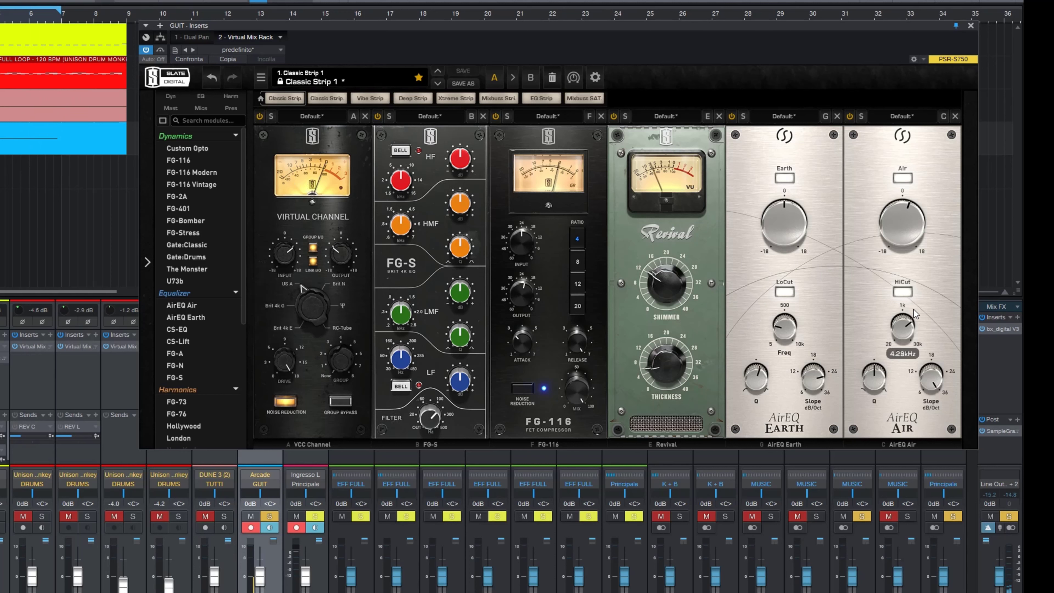
click(162, 50)
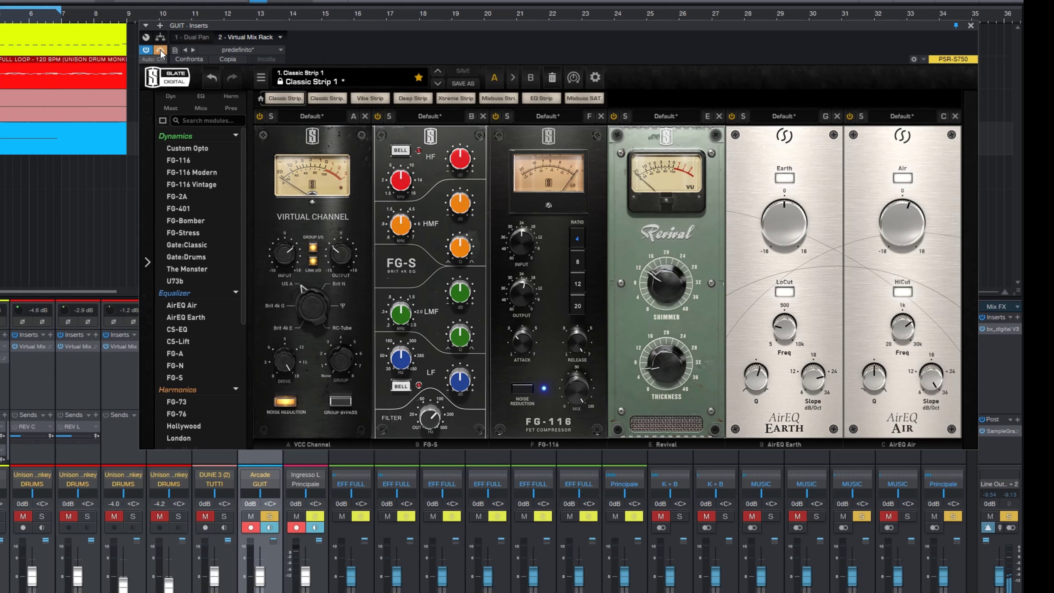
click(161, 50)
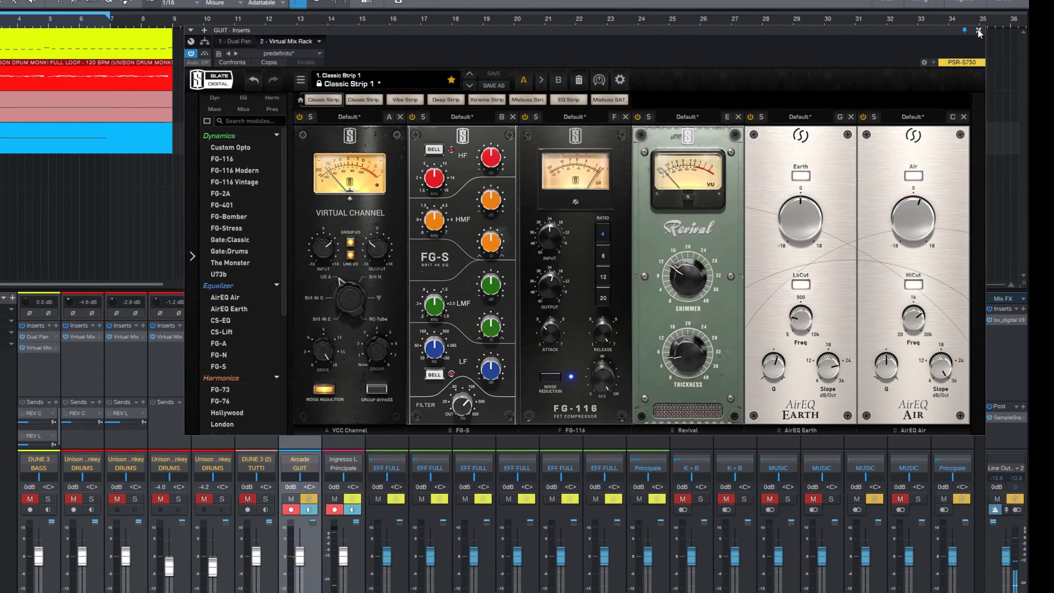
click(971, 25)
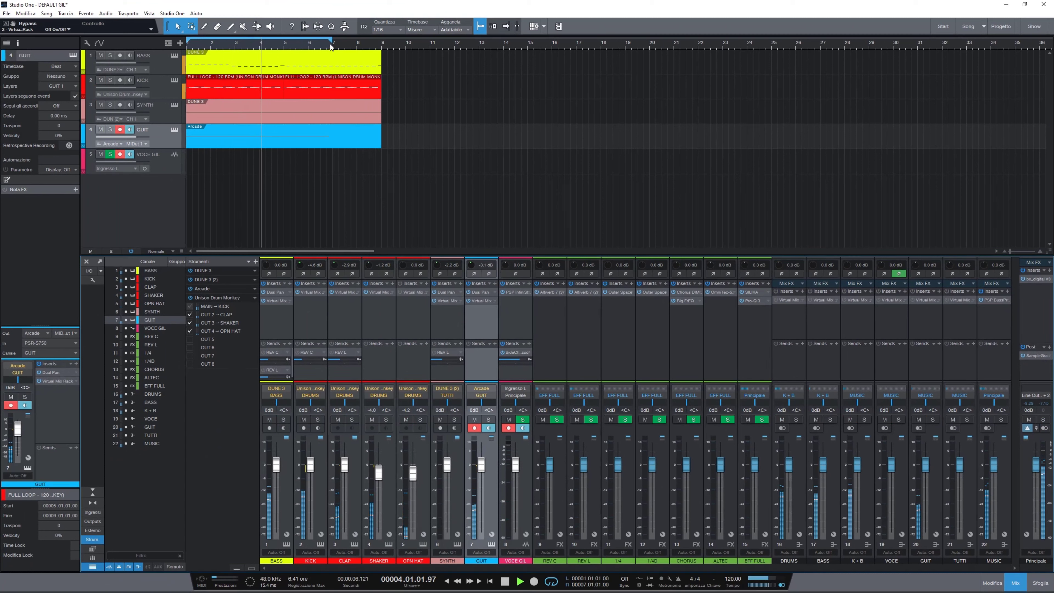
Extend the loop to end at bar 9 and play the full mix from the start
drag(334, 42, 371, 45)
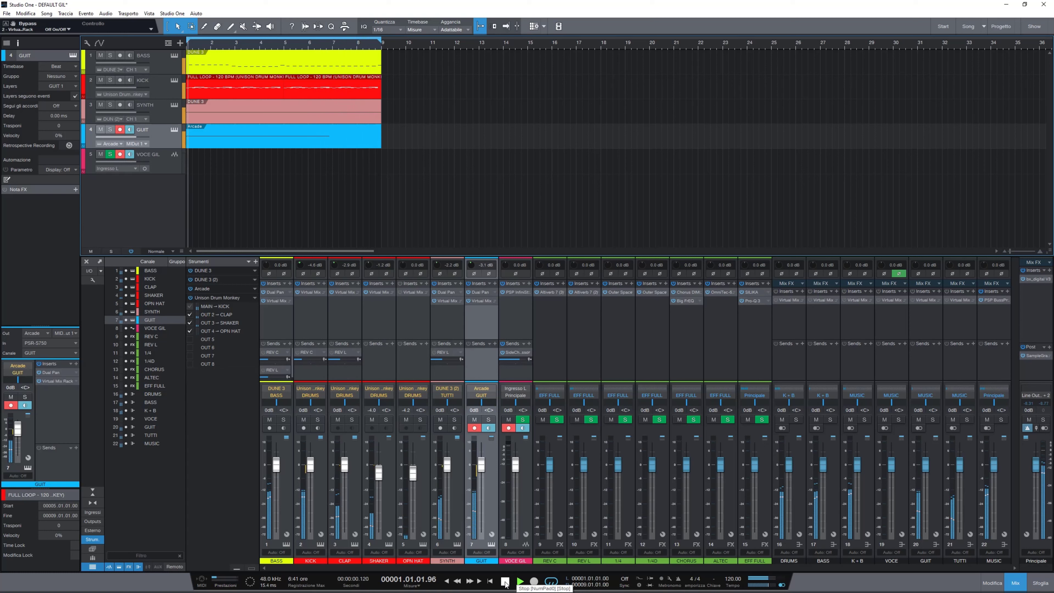
click(520, 582)
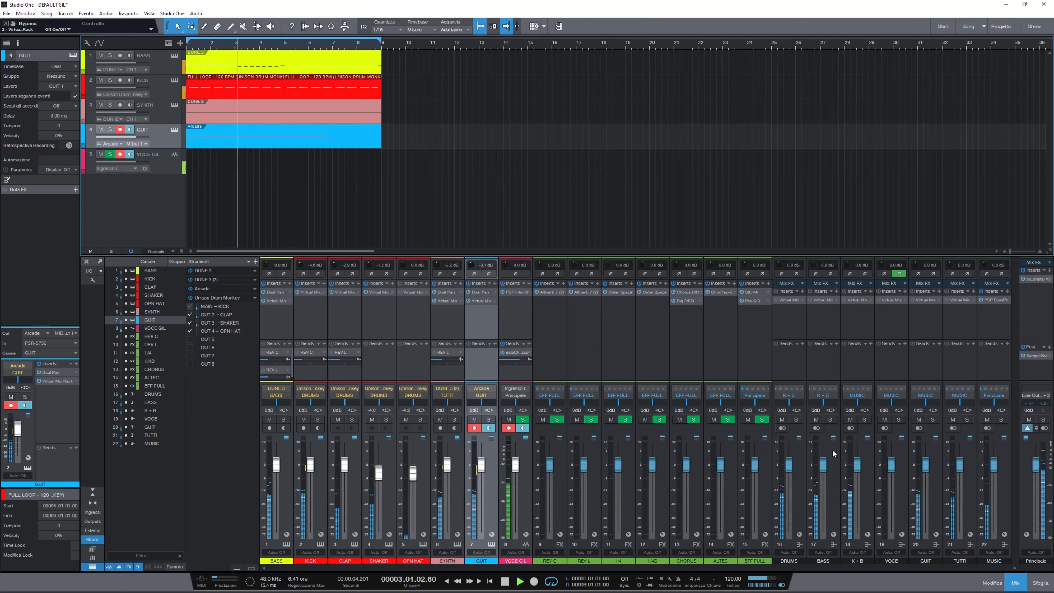
Solo the DRUMS bus and open its Virtual Mix Rack, placing the window above the mixer channels
click(802, 489)
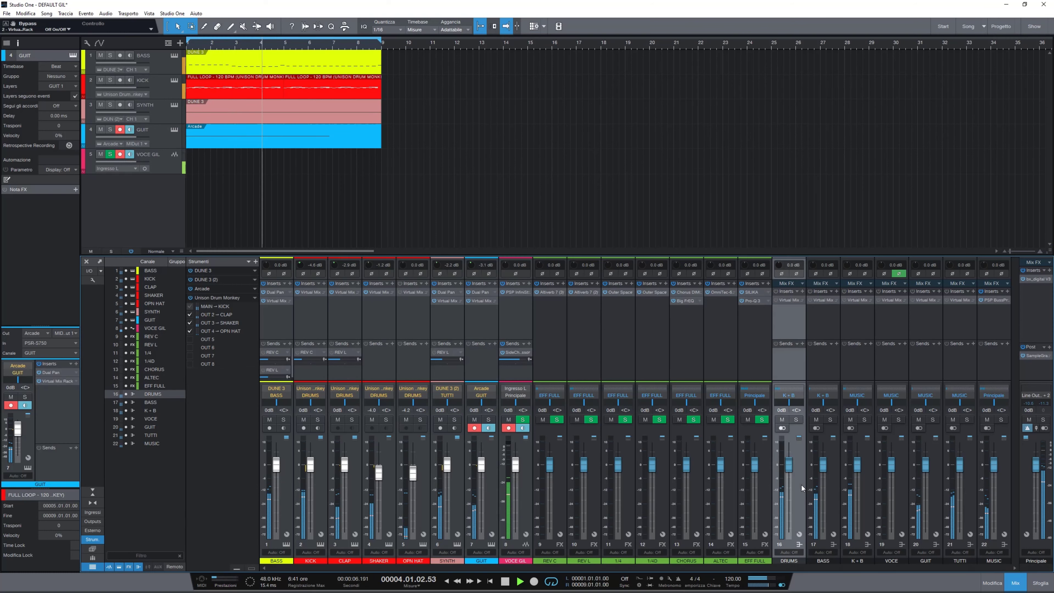
click(796, 419)
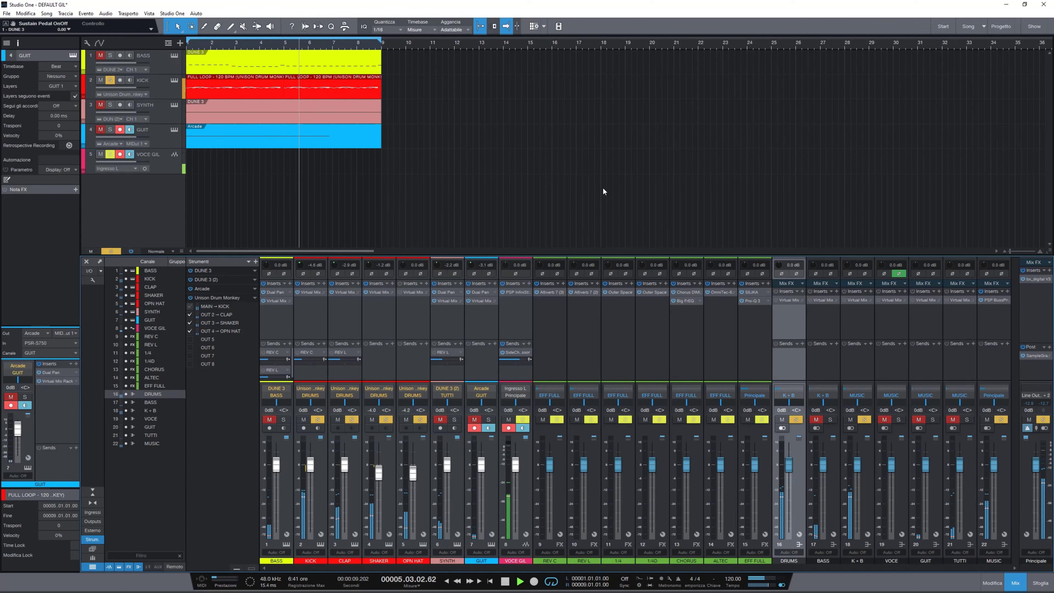
drag(583, 40, 538, 55)
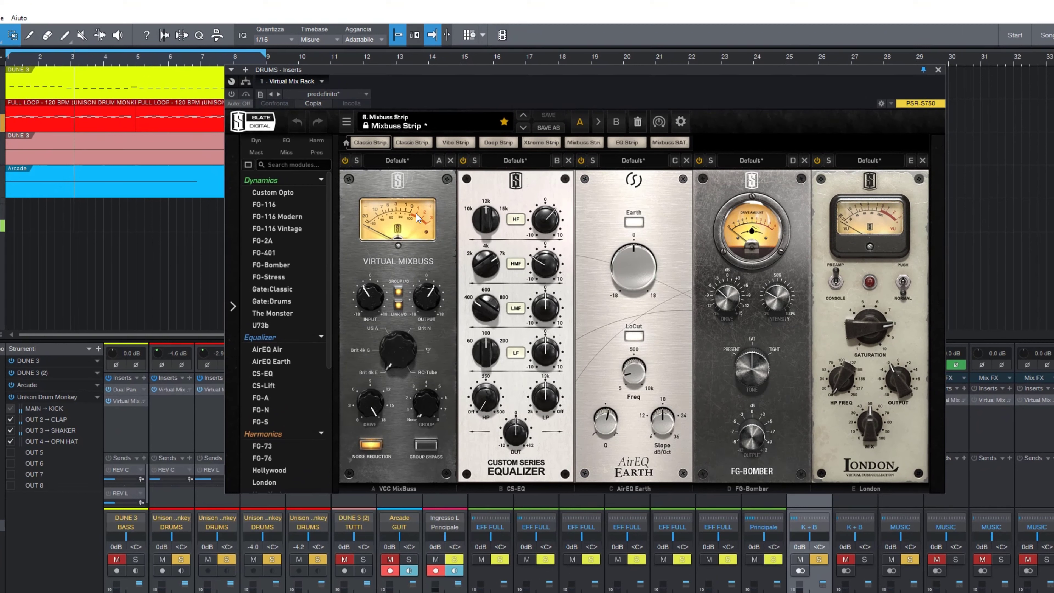
Turn off all five modules in the drum bus rack and activate the rack itself
click(345, 160)
click(463, 160)
click(581, 160)
click(699, 161)
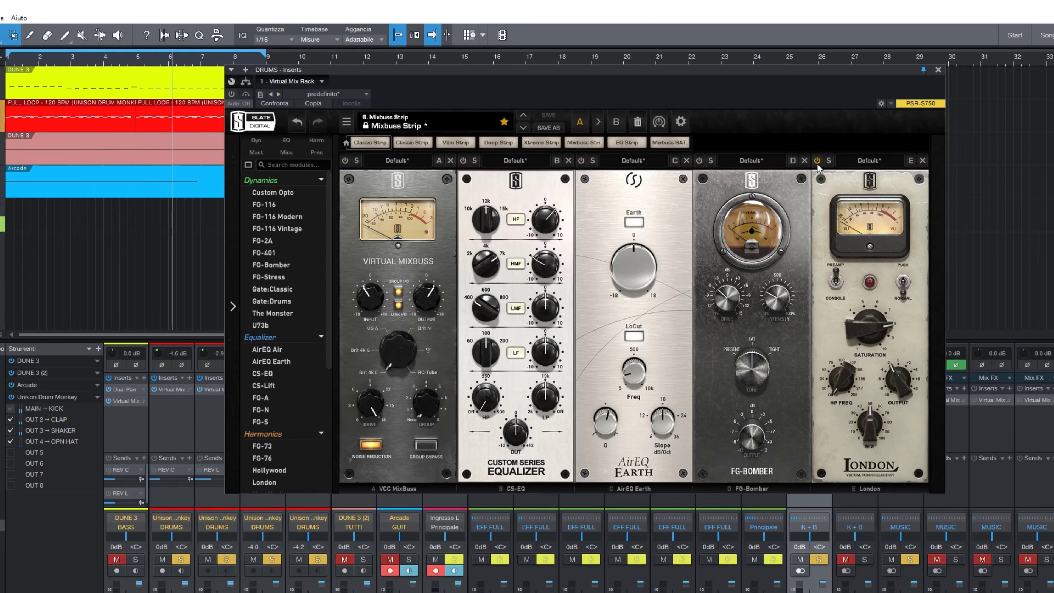
click(817, 160)
click(231, 95)
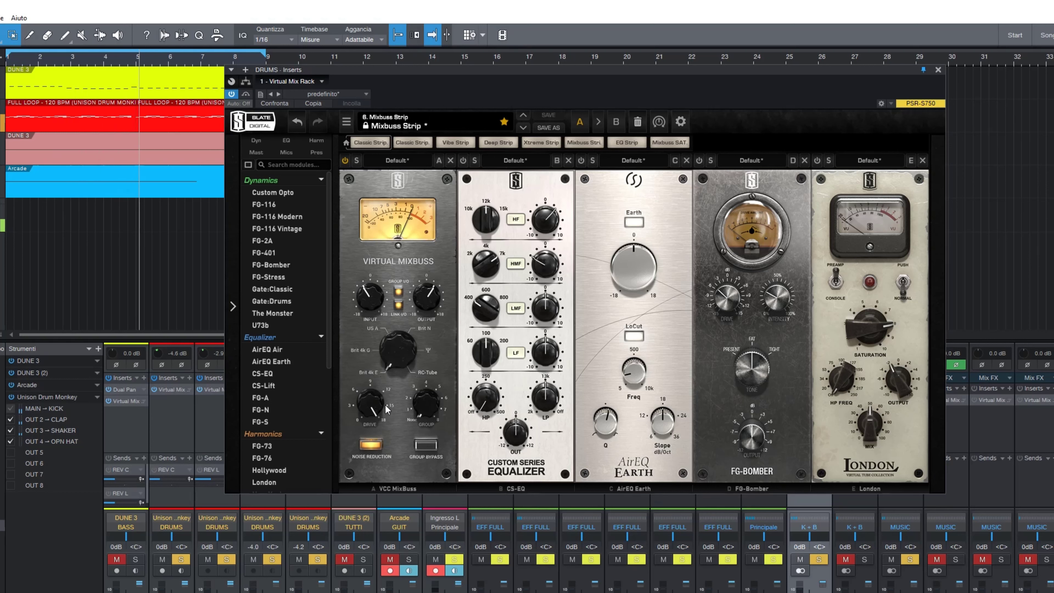
Turn on the VCC MixBuss module, check its drive, and compare the drums with it off and on
mouse_move(379, 407)
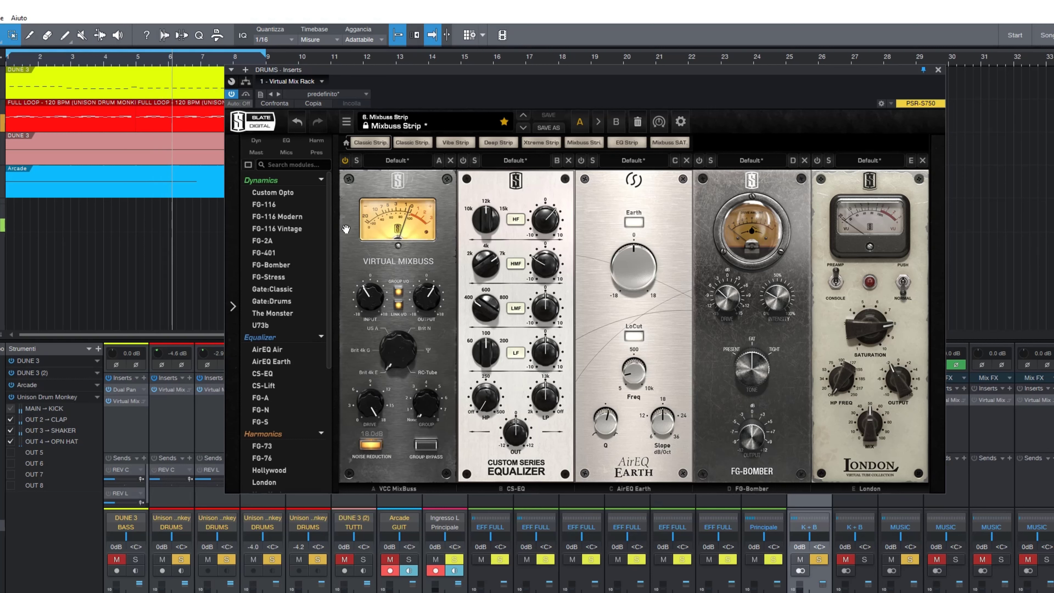
click(345, 162)
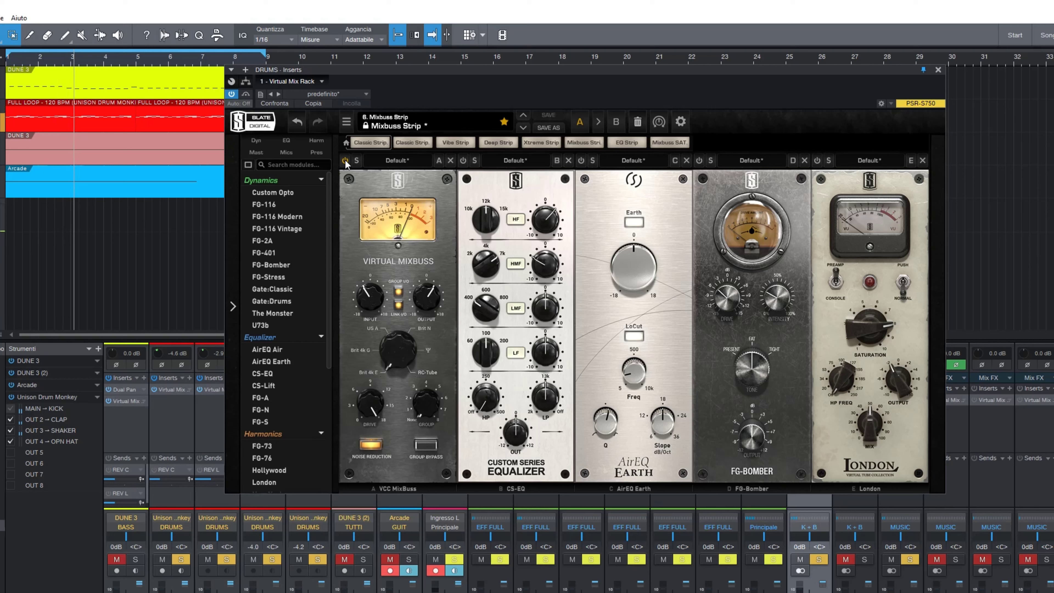
click(345, 161)
click(346, 161)
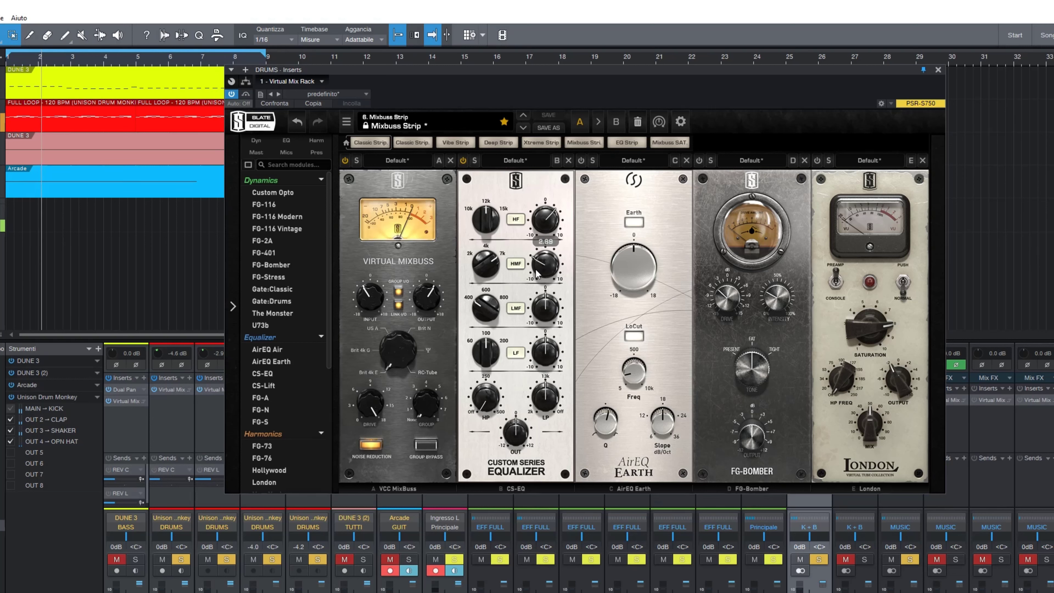
Turn on the CS-EQ, switch off its LMF and LF bands, and check its low-pass filter
click(517, 310)
click(519, 361)
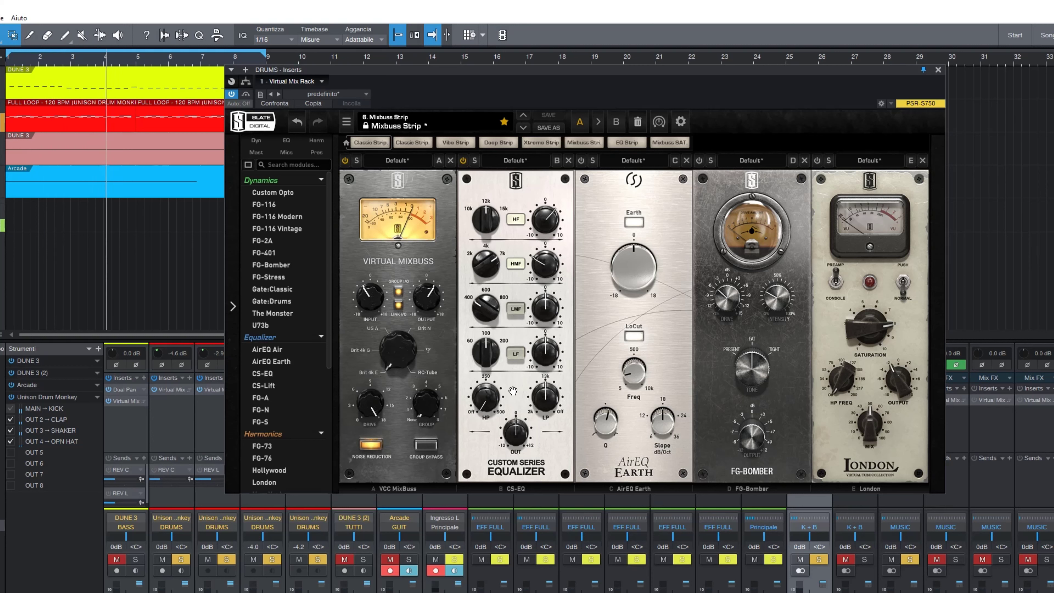
drag(550, 405, 553, 397)
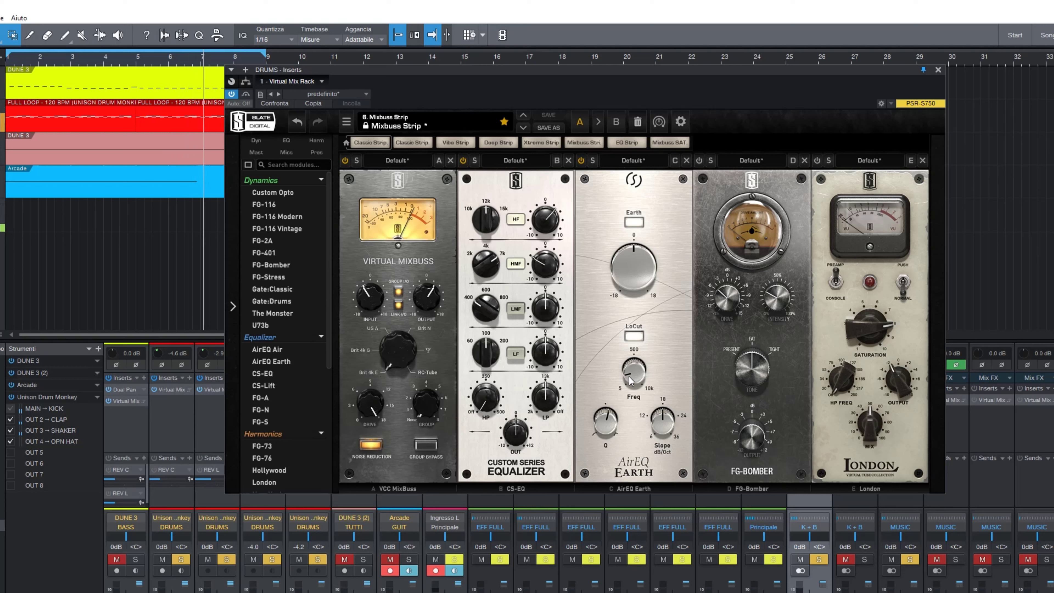
Turn on the AirEQ Earth and FG-Bomber, checking the Bomber's drive and intensity and comparing the drums with it off and on
mouse_move(631, 378)
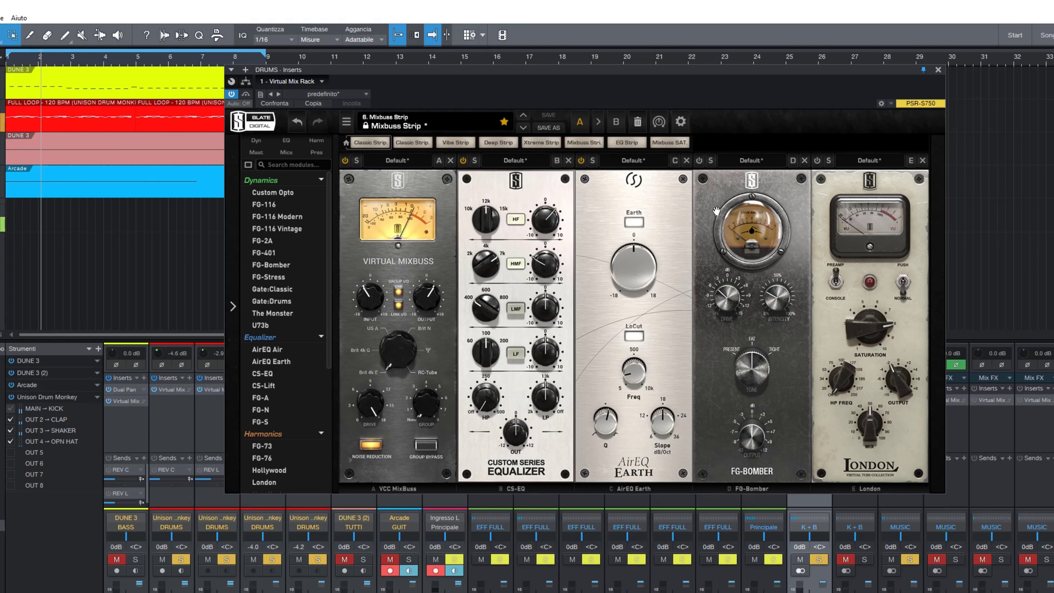
click(699, 161)
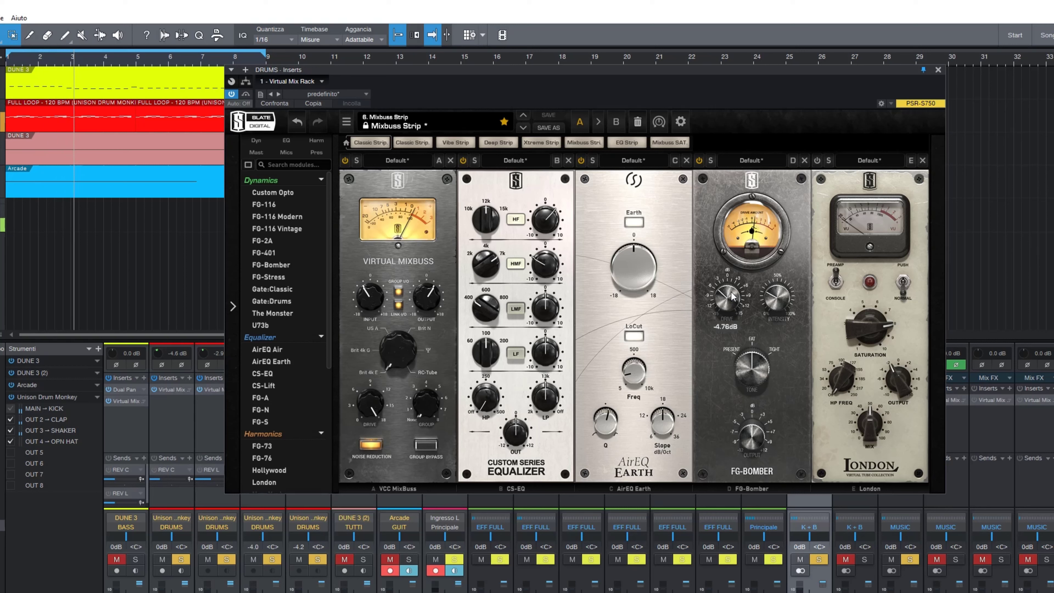
mouse_move(732, 295)
mouse_down()
mouse_move(732, 272)
mouse_move(733, 300)
mouse_up()
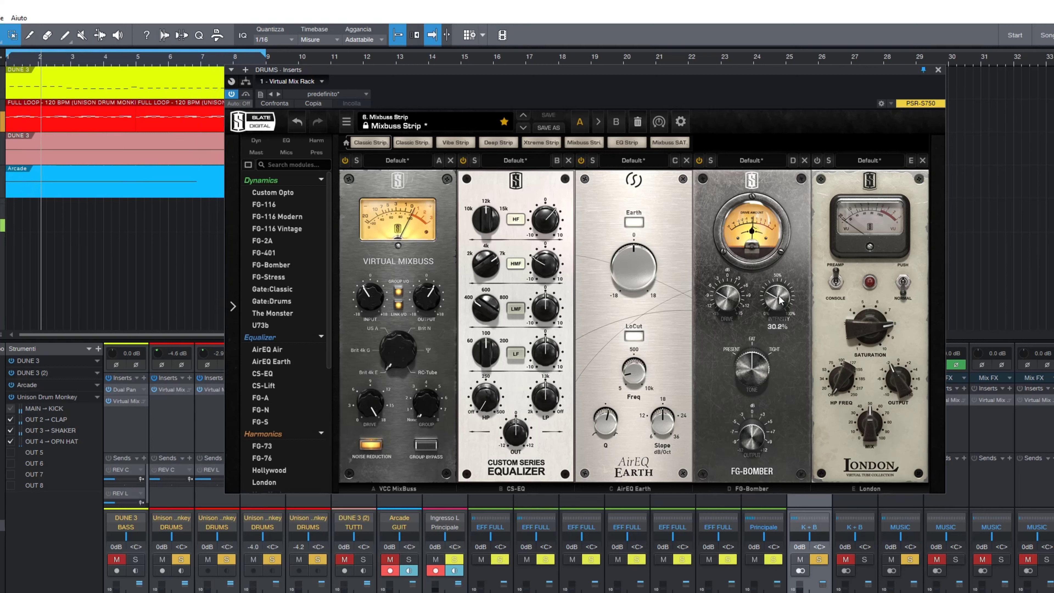
click(699, 161)
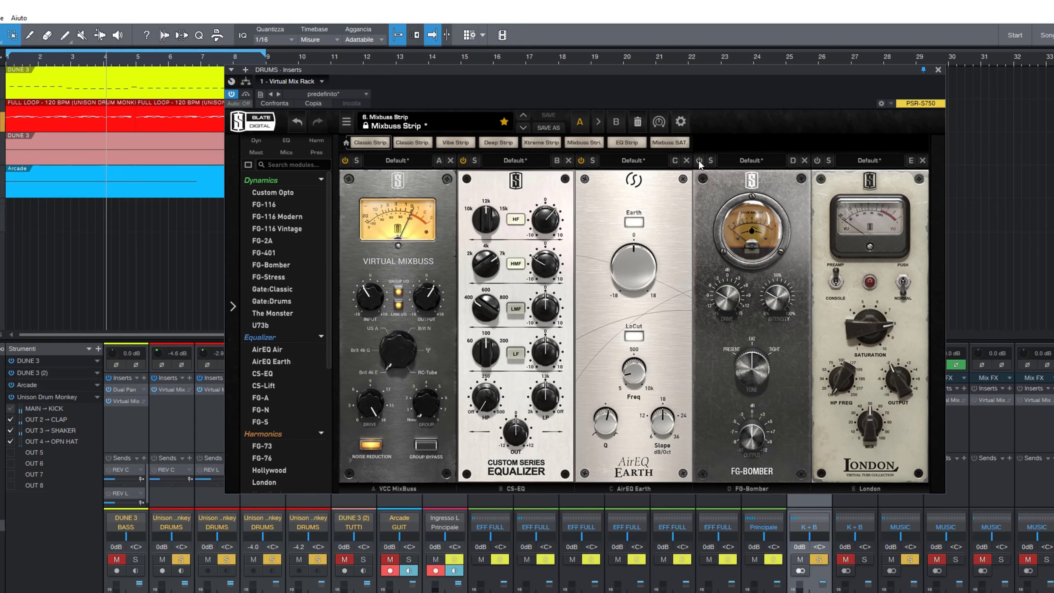
click(699, 161)
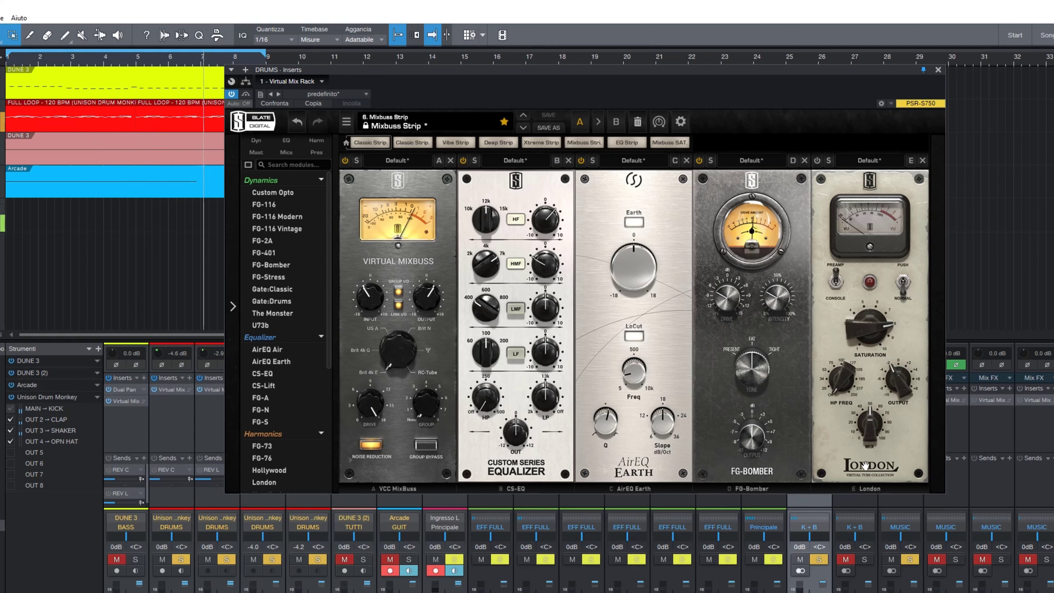
Turn on the London module in the drum bus rack, comparing the drums with it off and on and with the whole rack bypassed
click(817, 161)
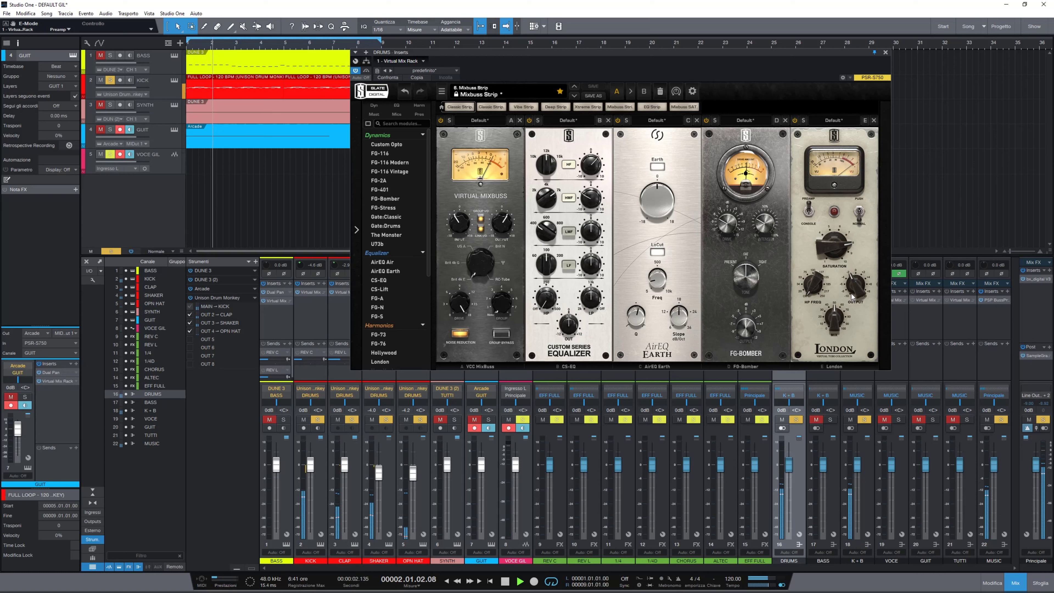
drag(852, 295, 854, 292)
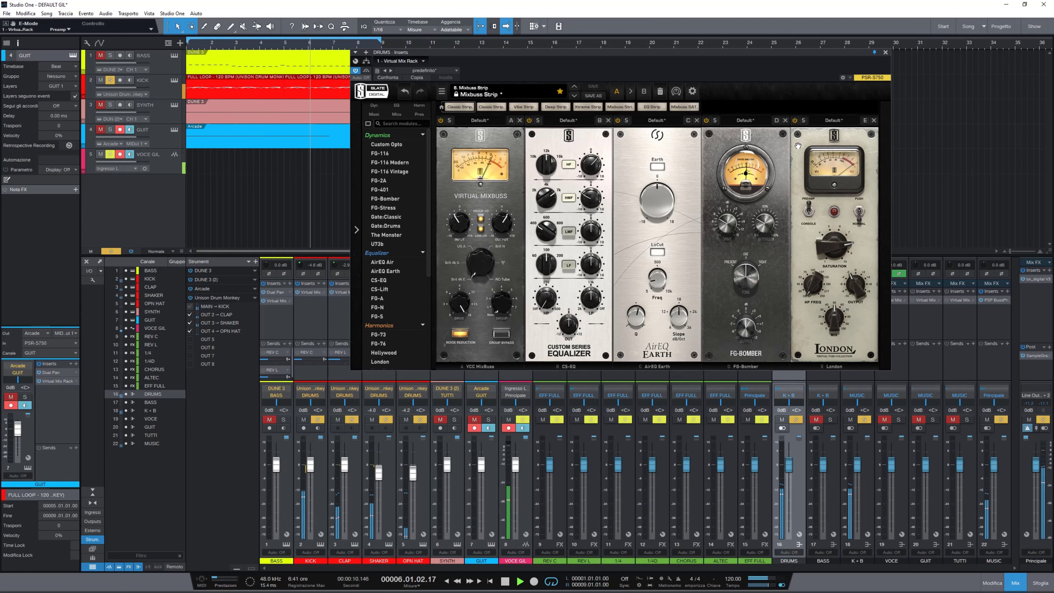
click(796, 122)
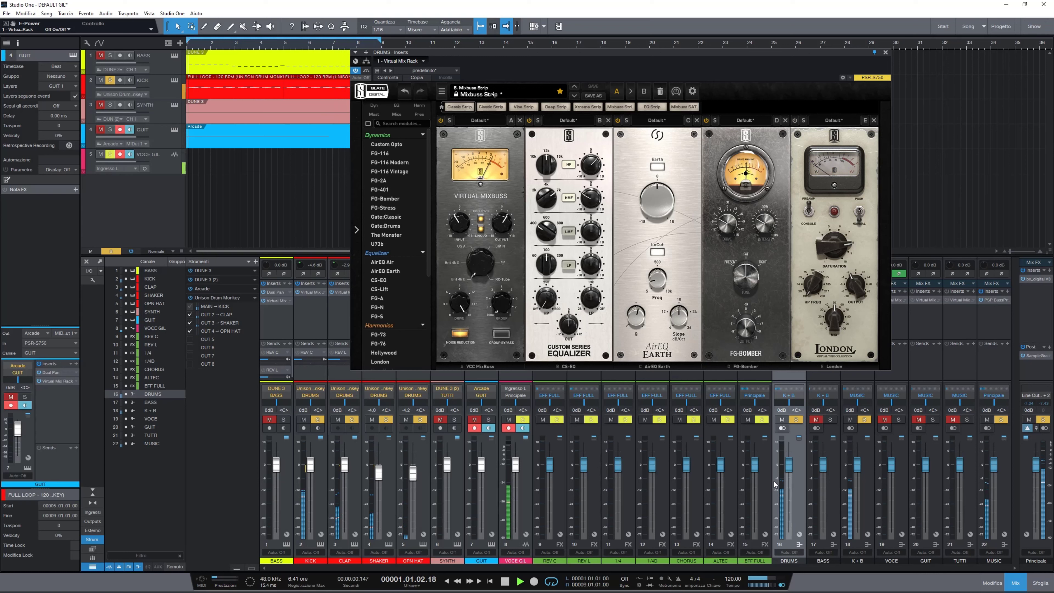
click(794, 121)
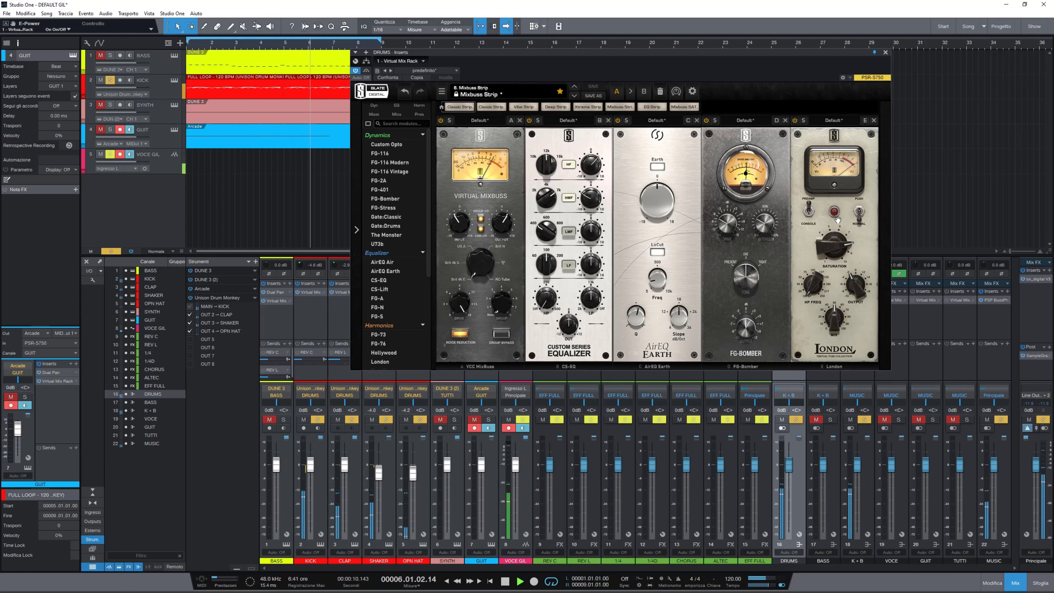
click(366, 71)
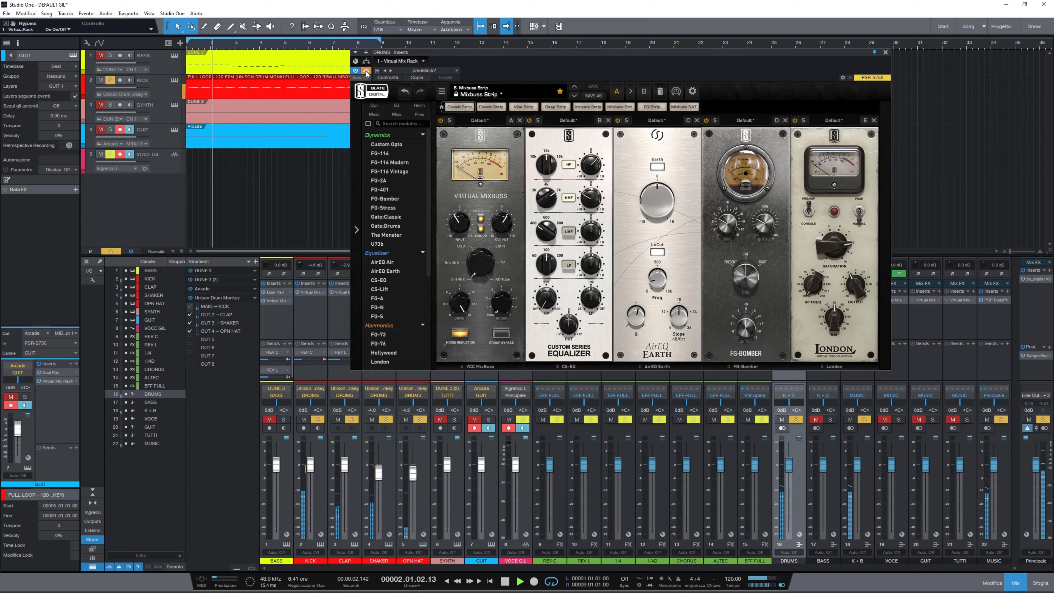
click(366, 71)
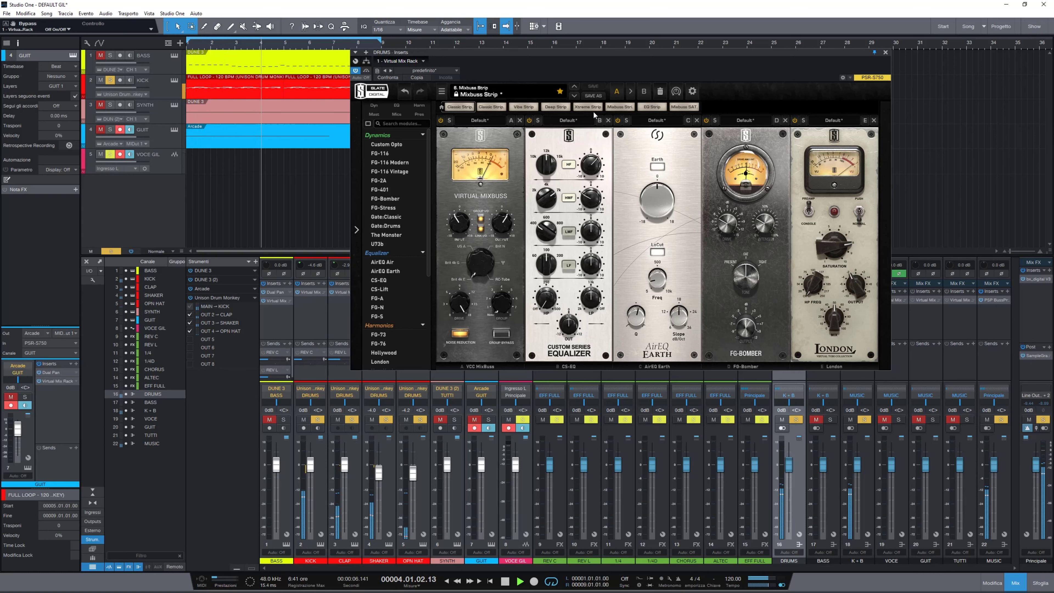
Close the drum bus rack and move the solo from the DRUMS bus to the BASS bus
click(885, 53)
click(796, 419)
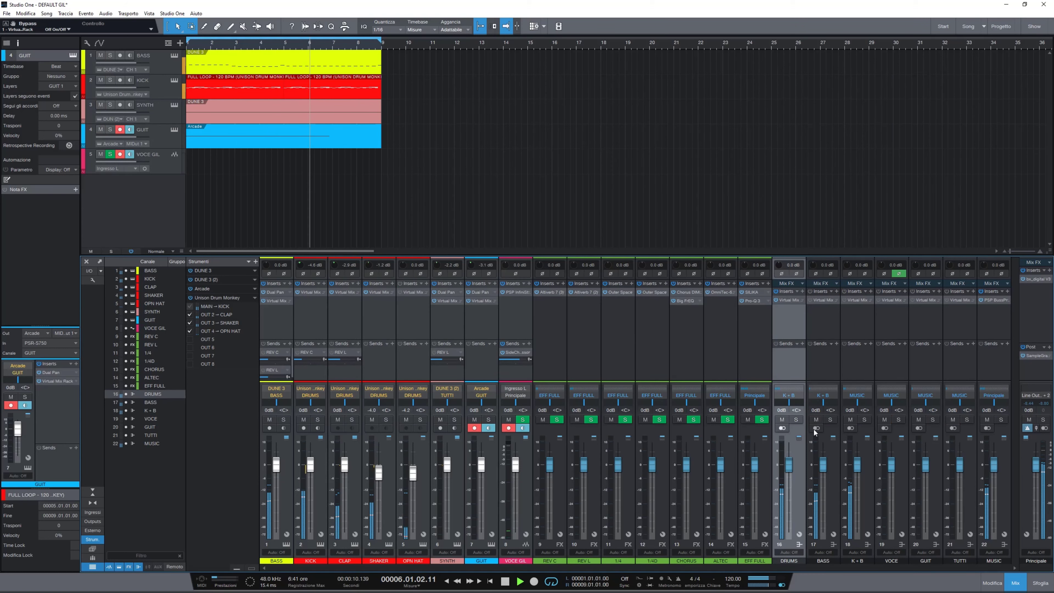
click(837, 465)
click(830, 419)
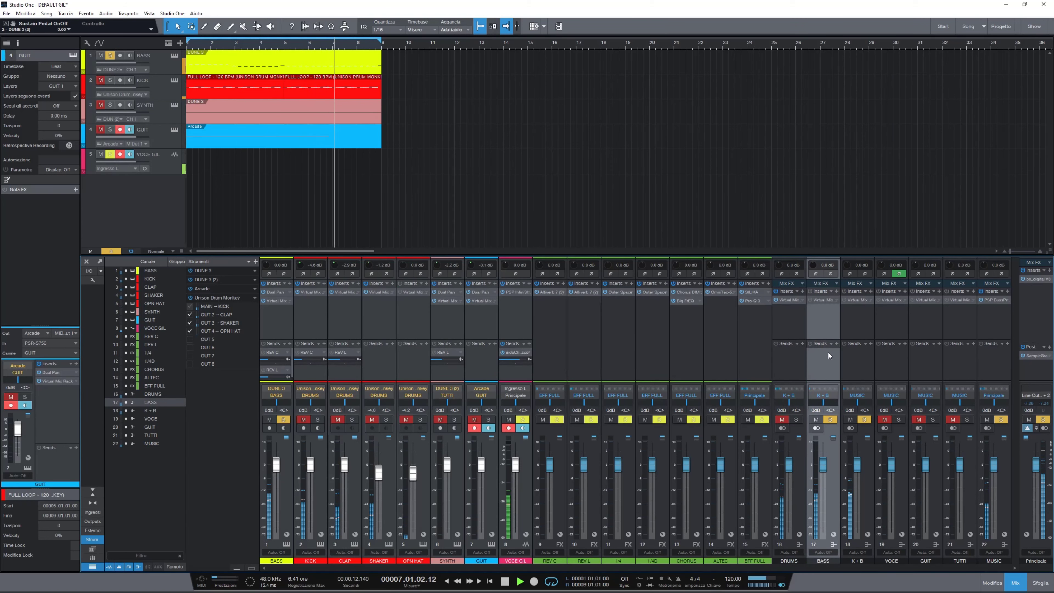
Open the BASS bus's Virtual Mix Rack, turn off all of its modules, and activate the rack itself
click(827, 301)
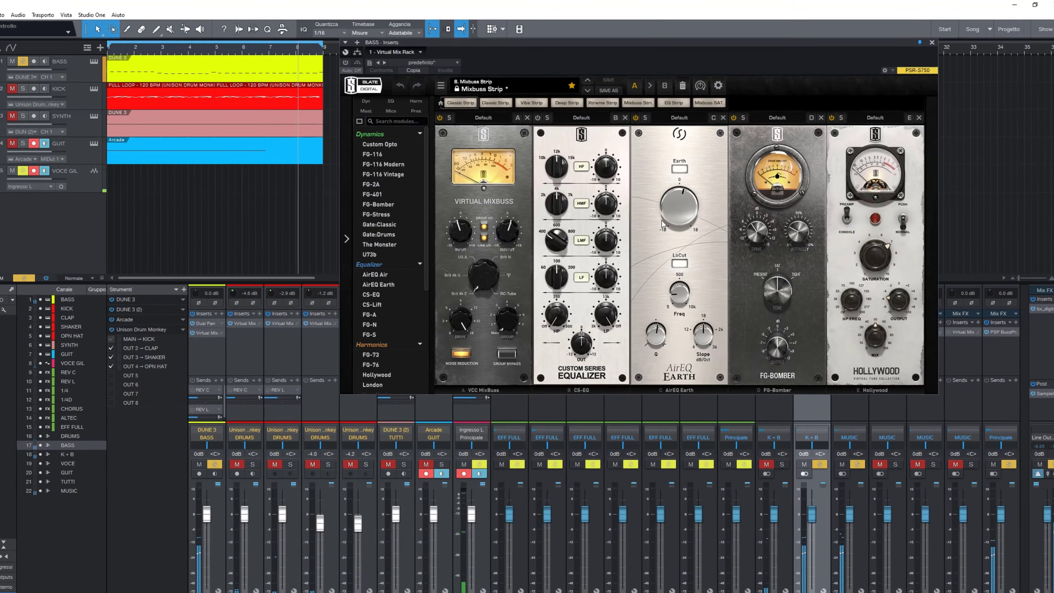
click(339, 142)
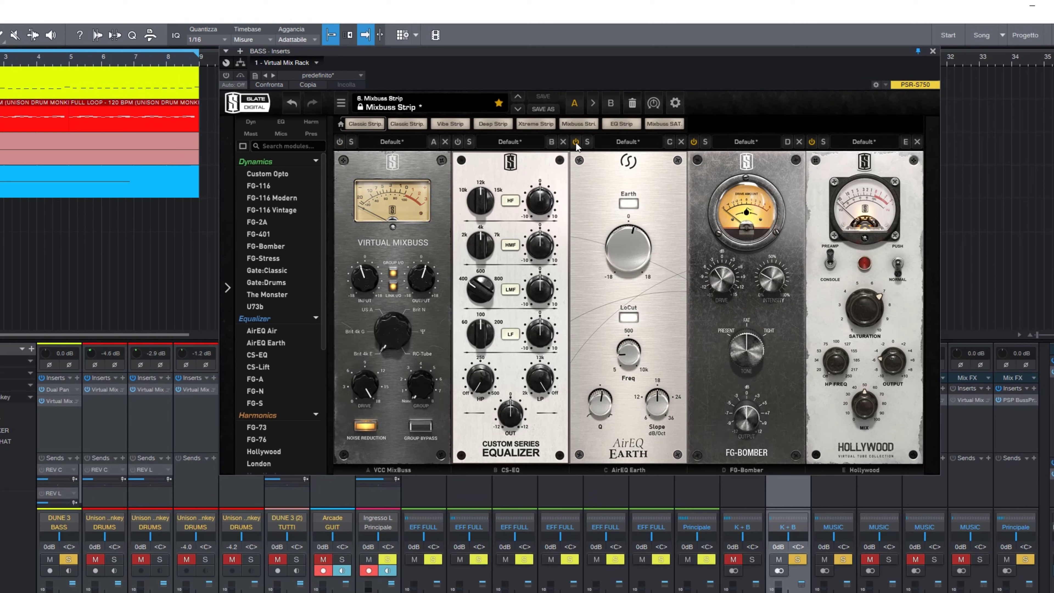
click(694, 142)
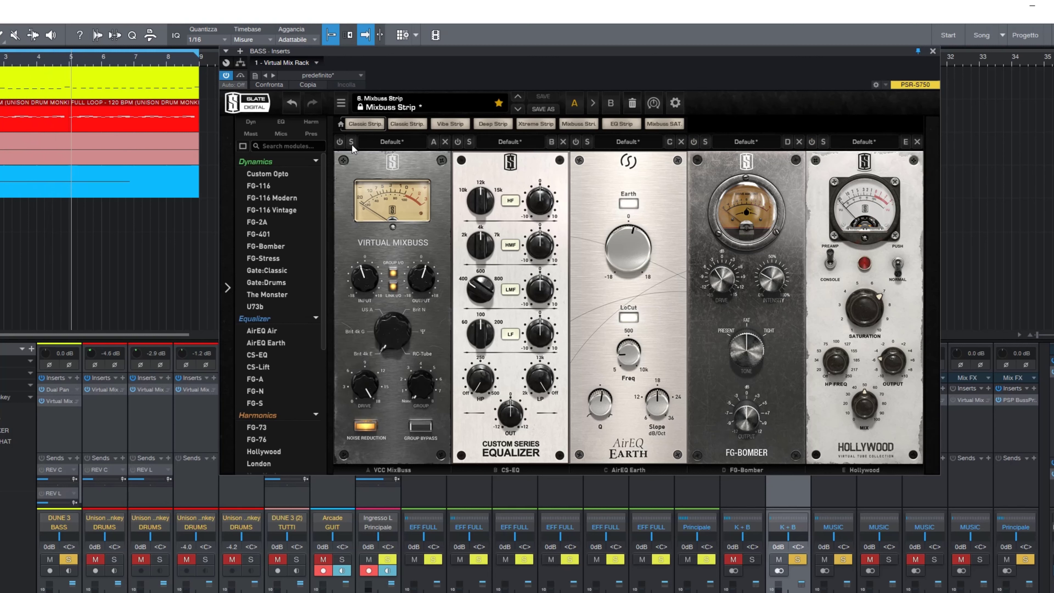
Turn on the VCC MixBuss in the bass bus rack and compare the bass with it off and on
click(340, 141)
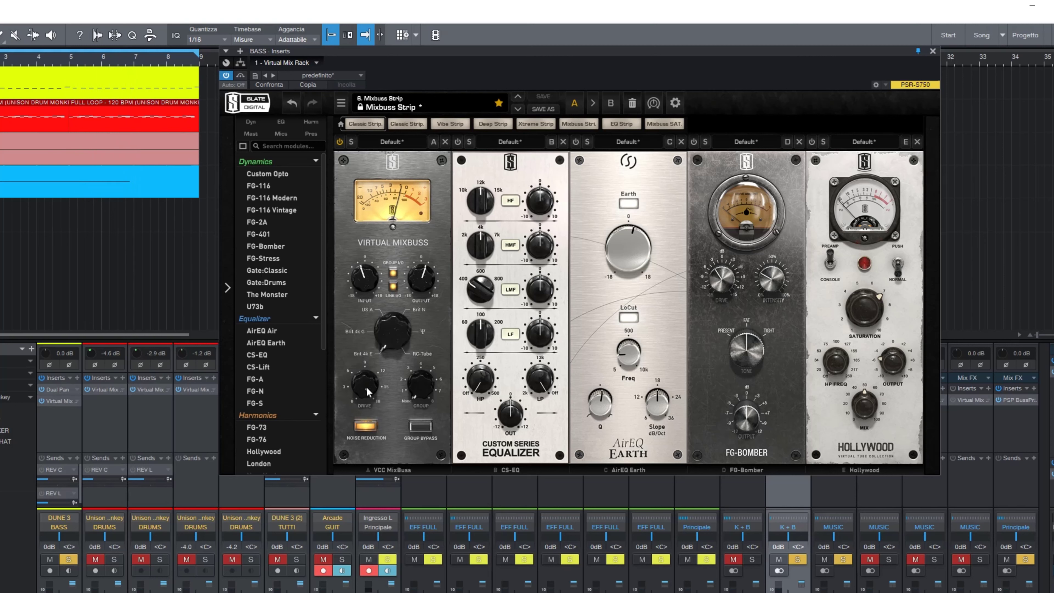
click(340, 142)
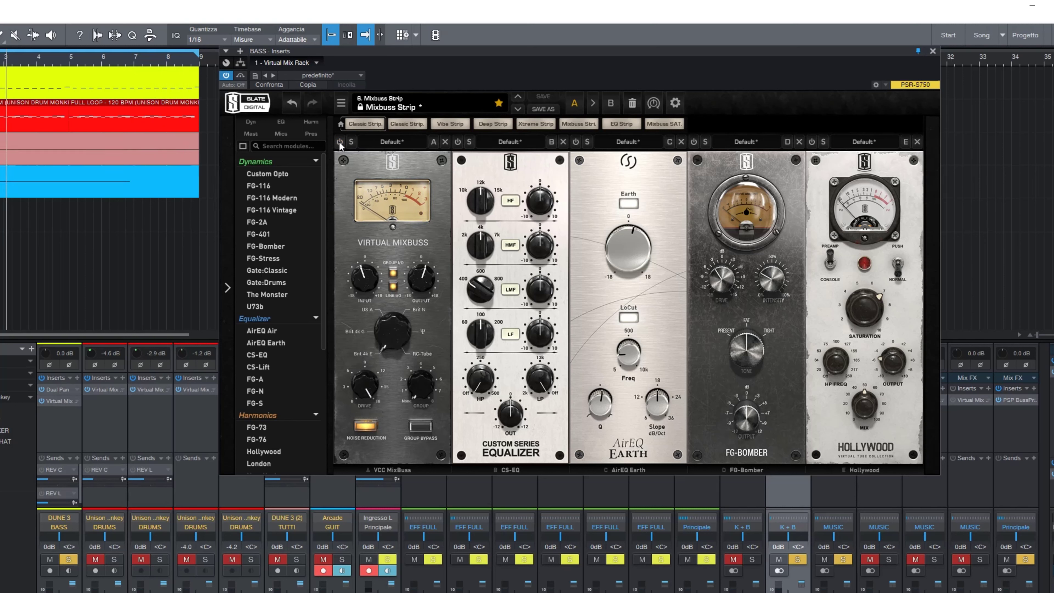
click(340, 142)
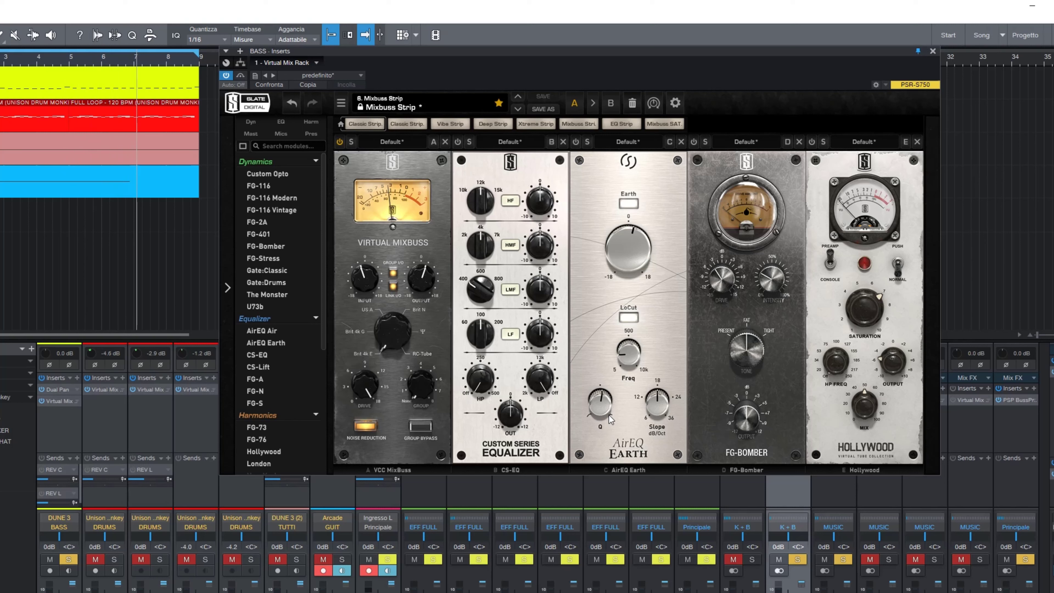
Turn on the AirEQ Earth in the bass bus rack, check its Earth gain, and compare the bass with it off and on
click(577, 143)
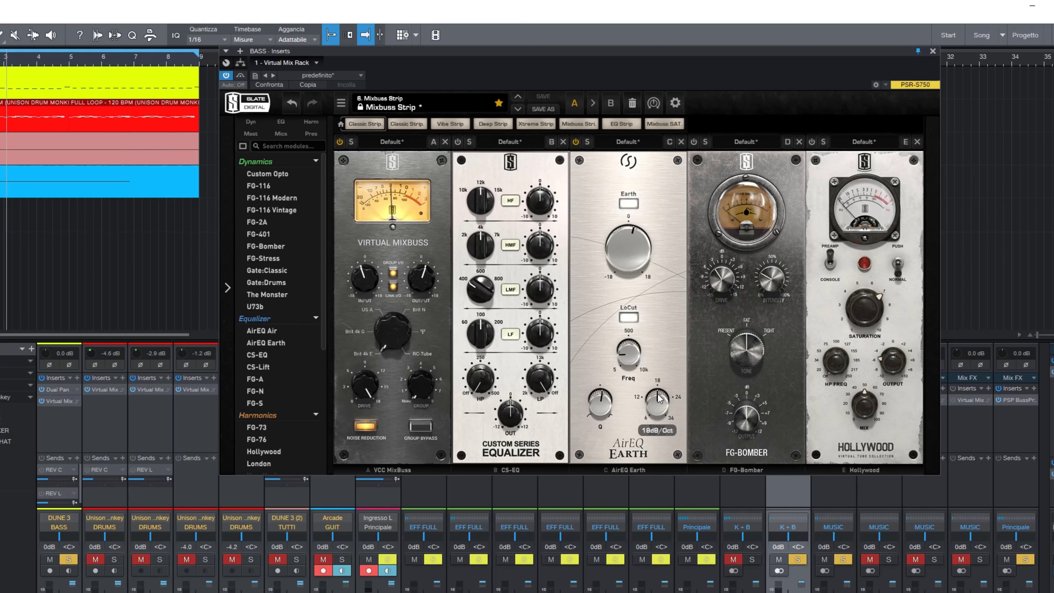
mouse_move(625, 245)
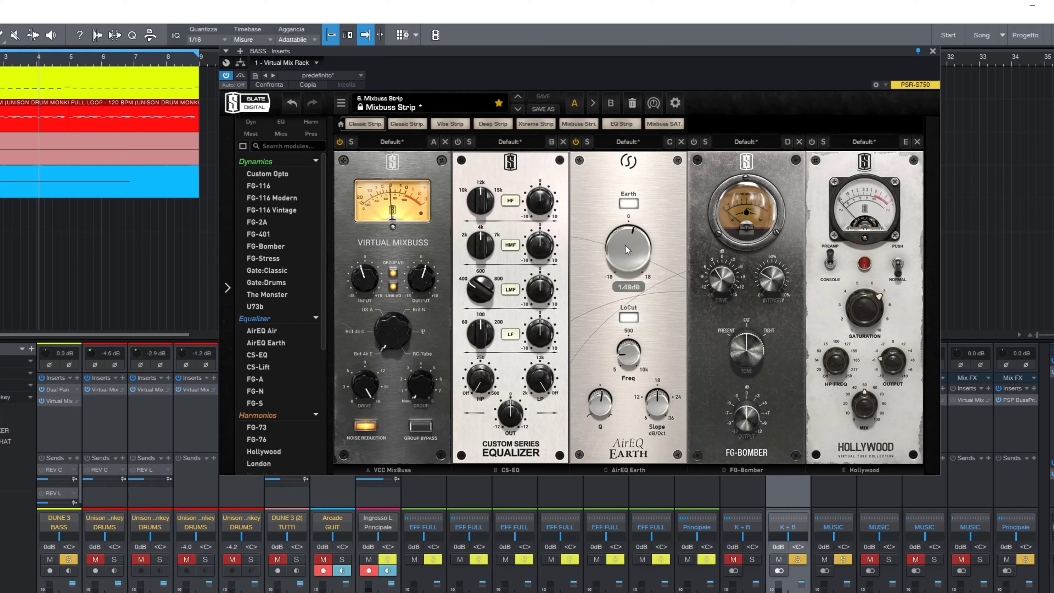
click(576, 141)
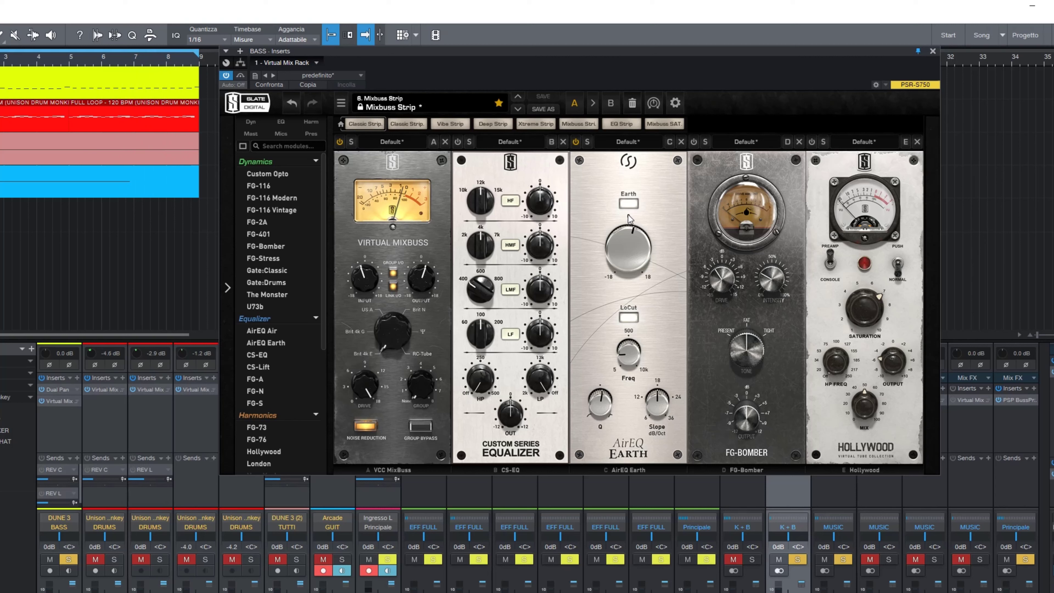
click(575, 142)
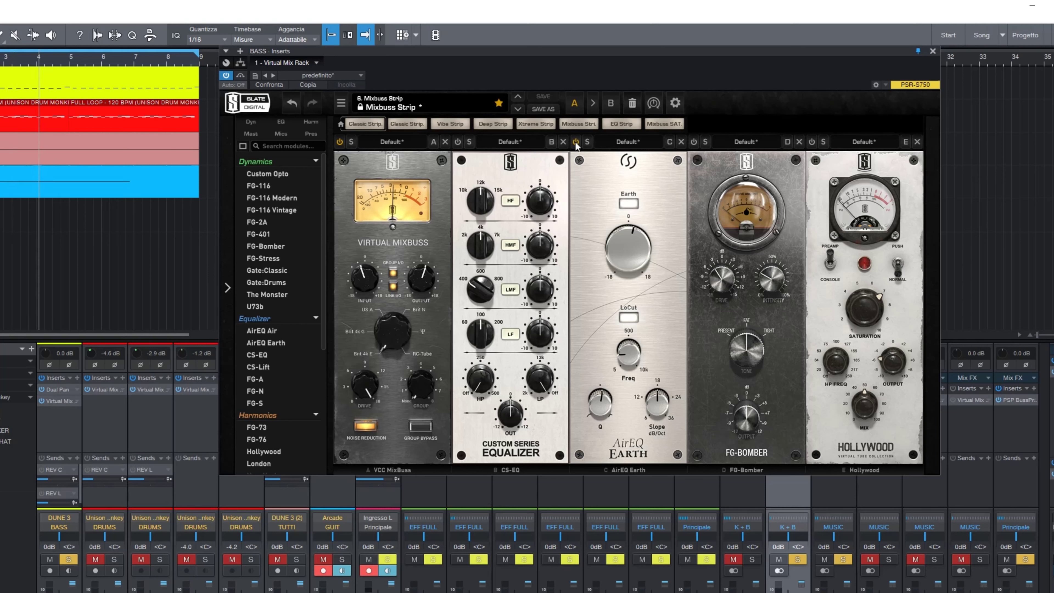
Turn on the FG-Bomber in the bass bus rack and compare the bass with it off and on
click(694, 142)
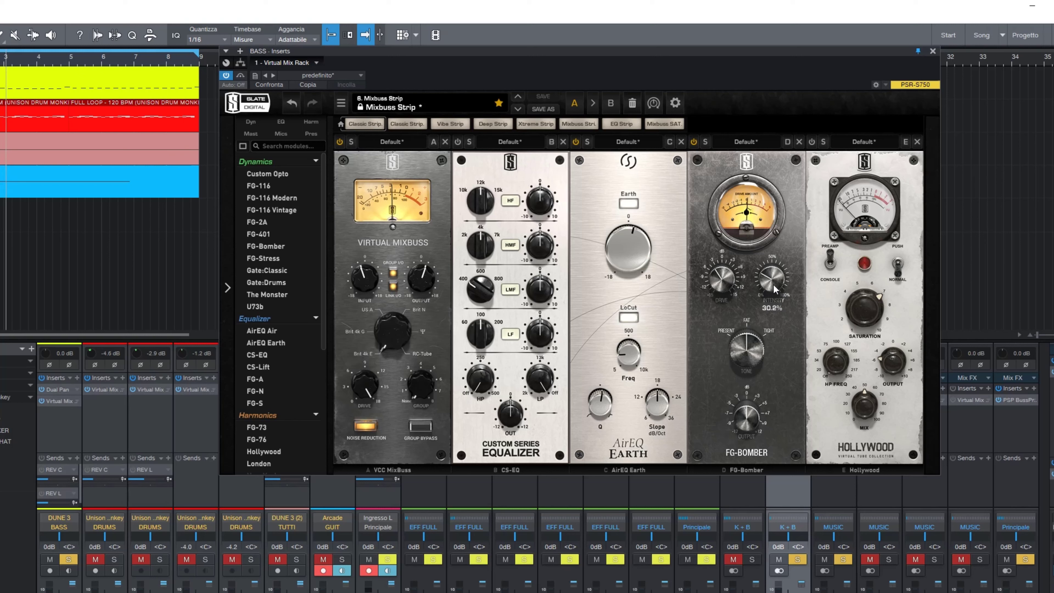
click(694, 143)
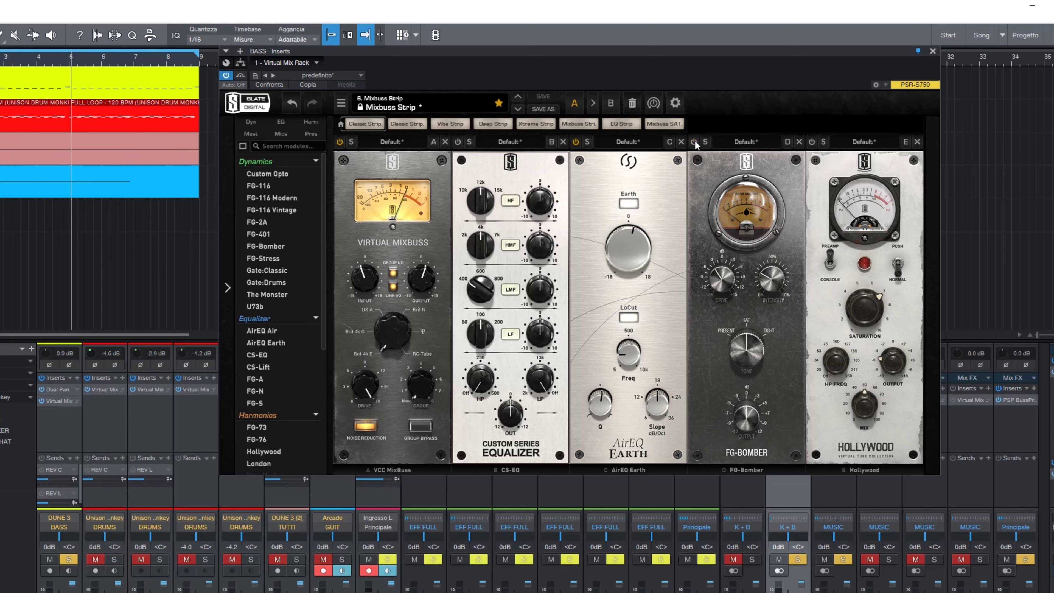
click(694, 142)
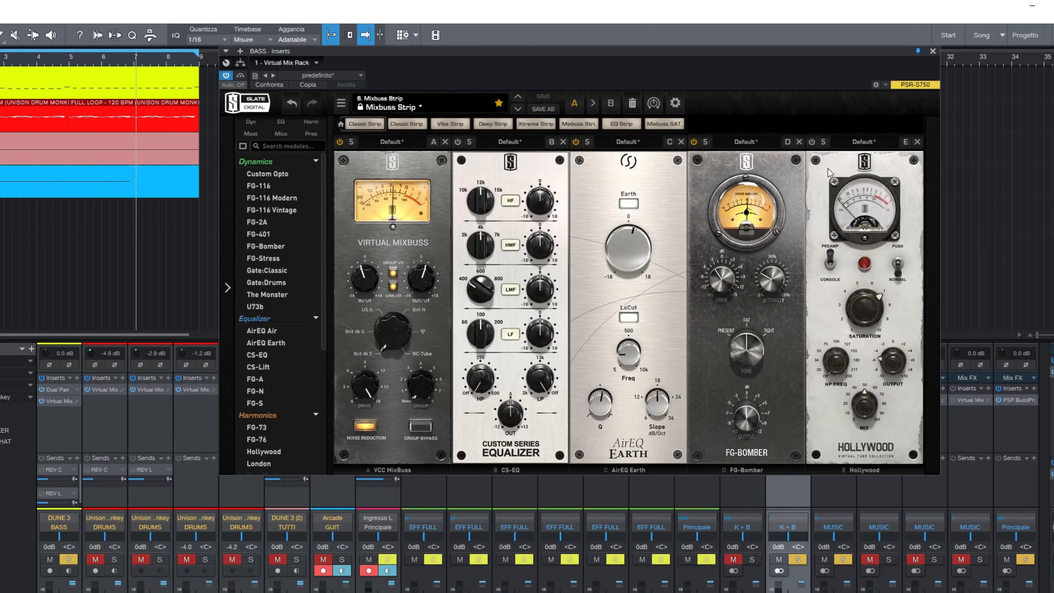
Turn on the Hollywood module, comparing the bass with it off and on and with the whole bass bus rack bypassed
click(812, 142)
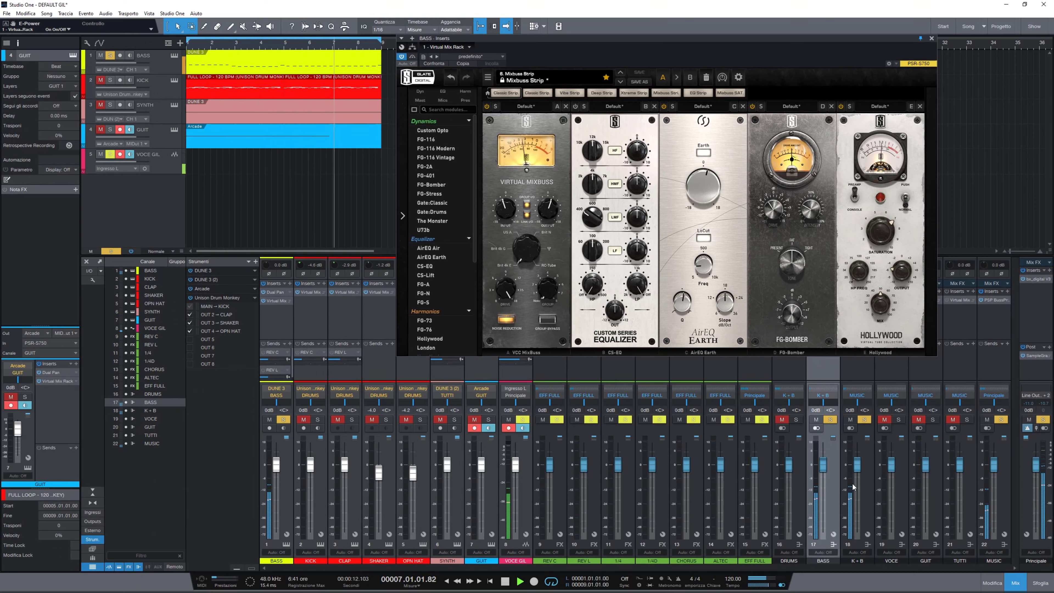
click(841, 107)
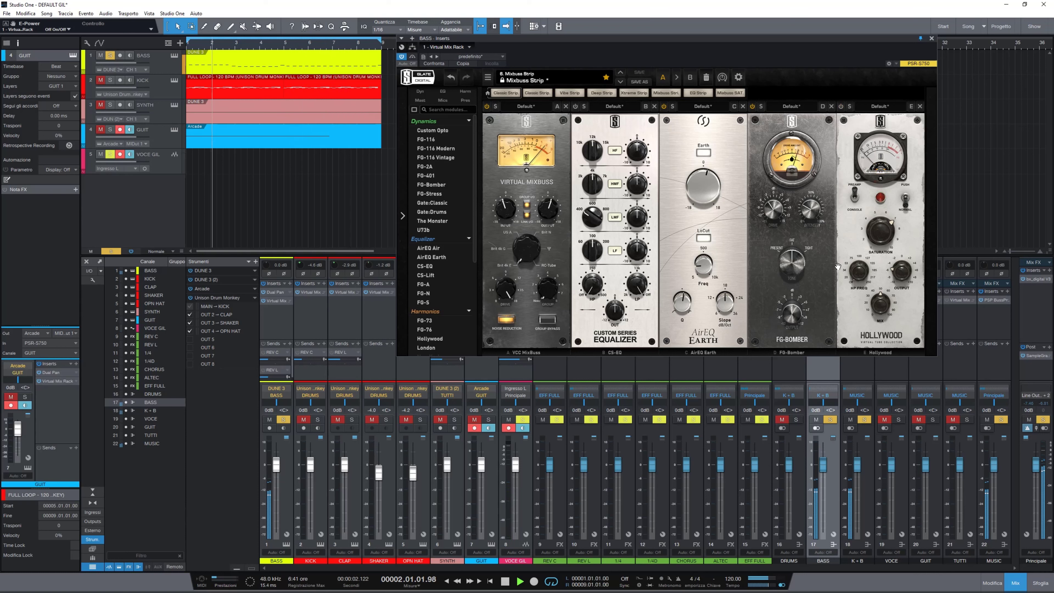
click(842, 107)
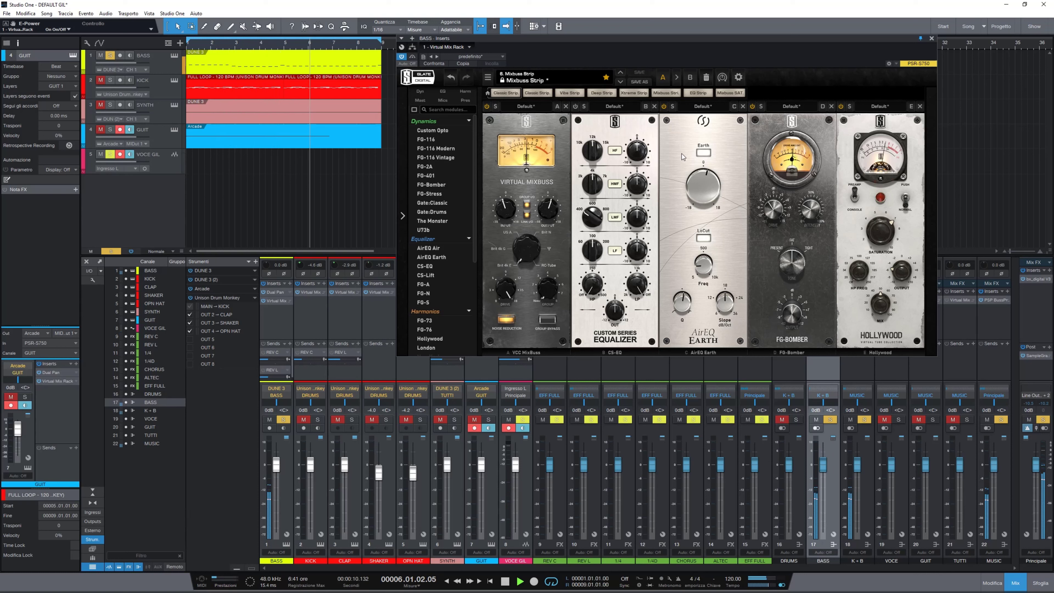
click(413, 57)
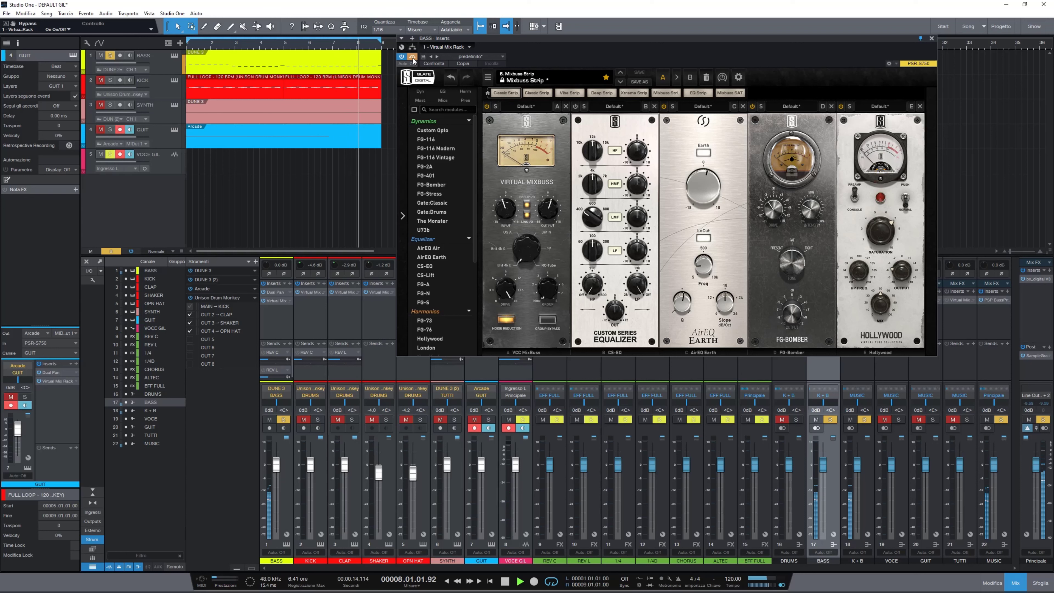
click(413, 58)
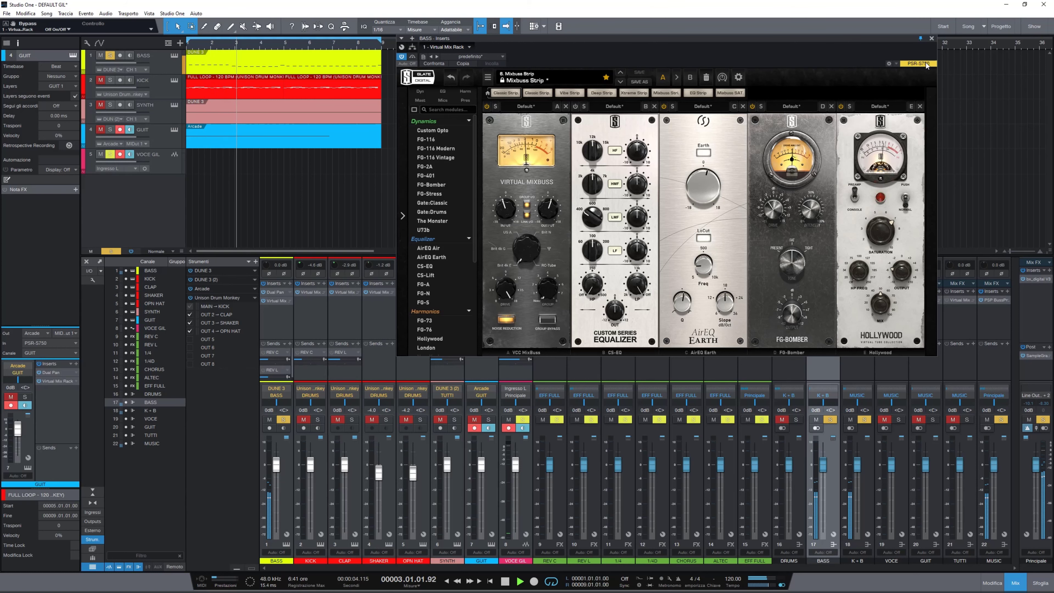
Close the bass bus rack, take the BASS bus out of solo, and solo the K + B bus with its rack open
click(931, 38)
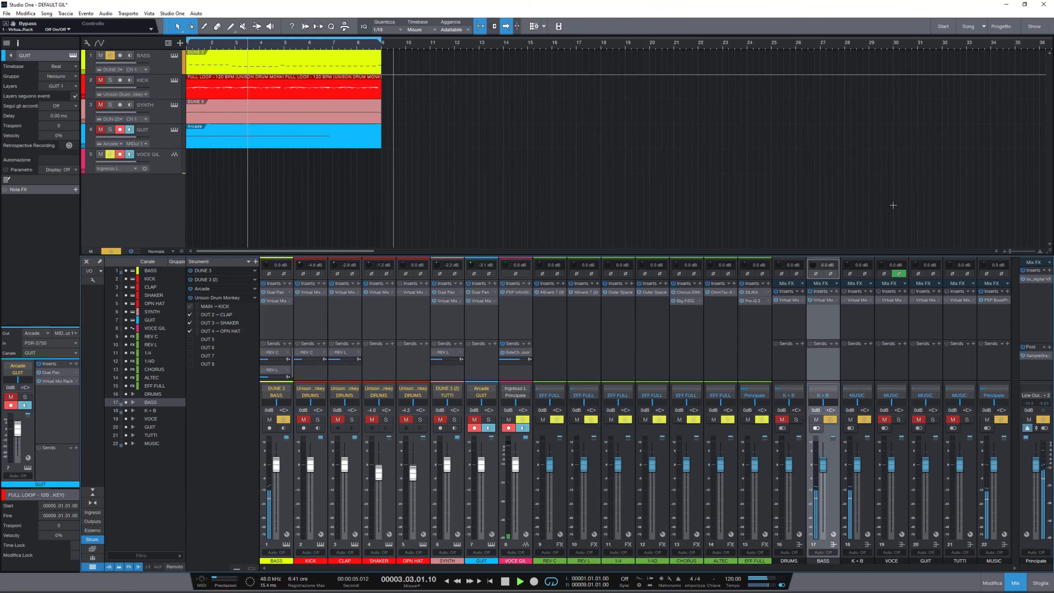
click(831, 421)
click(866, 479)
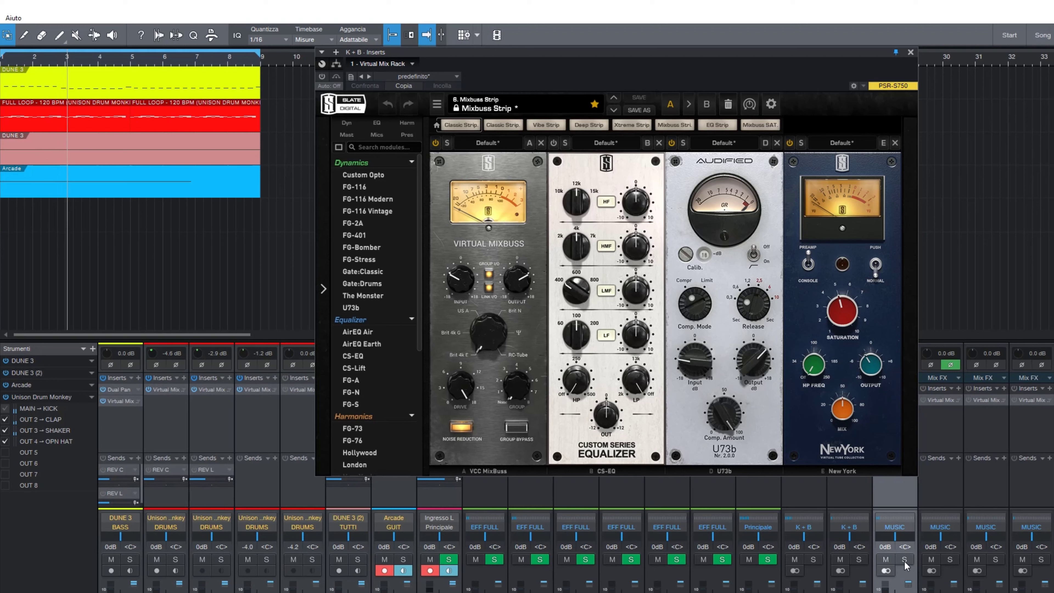
click(904, 559)
Turn off the VCC MixBuss, U73b and New York modules in the K + B rack and activate the rack itself
click(435, 144)
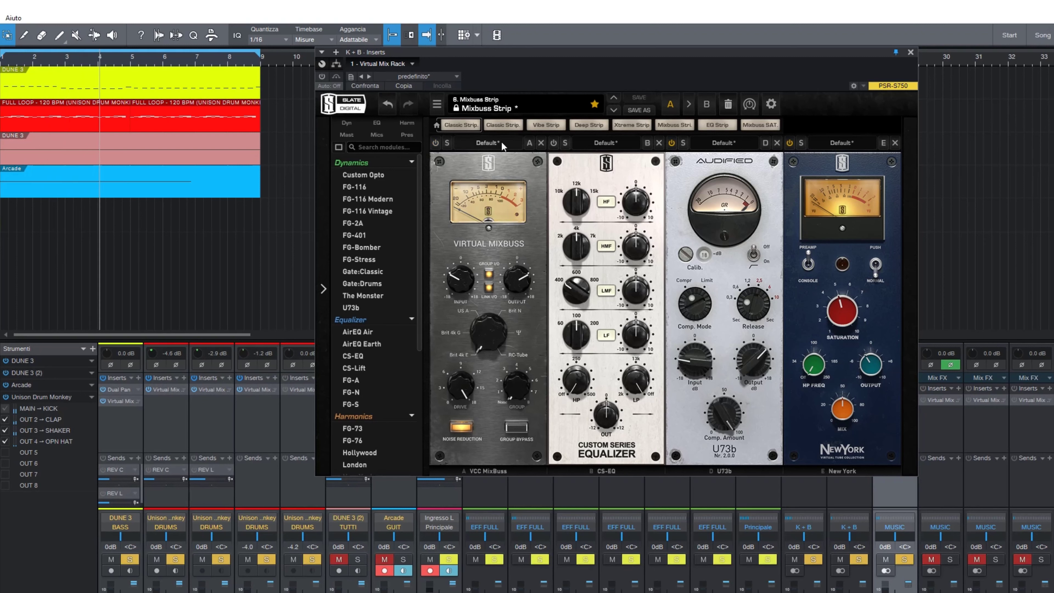
click(672, 143)
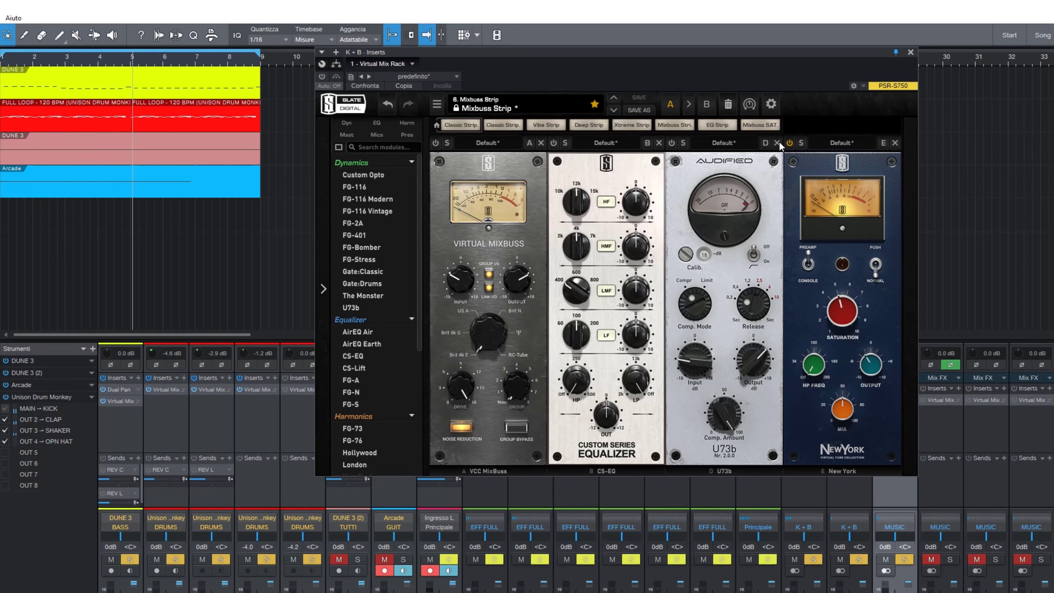
click(790, 143)
click(323, 77)
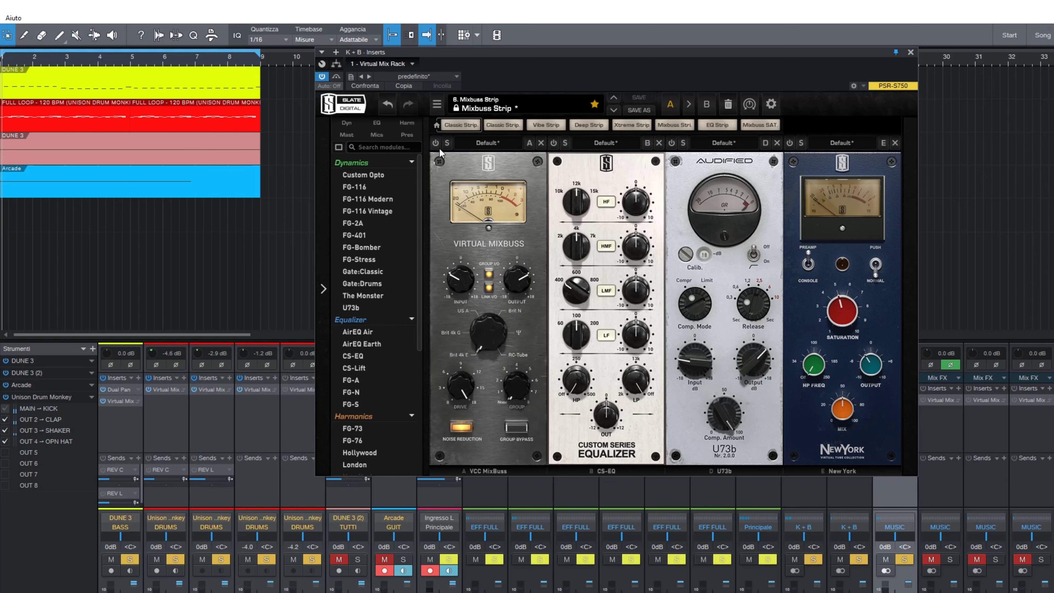
Turn on the VCC MixBuss in the K + B rack, compare the sound with it off and on, and check its drive
click(436, 144)
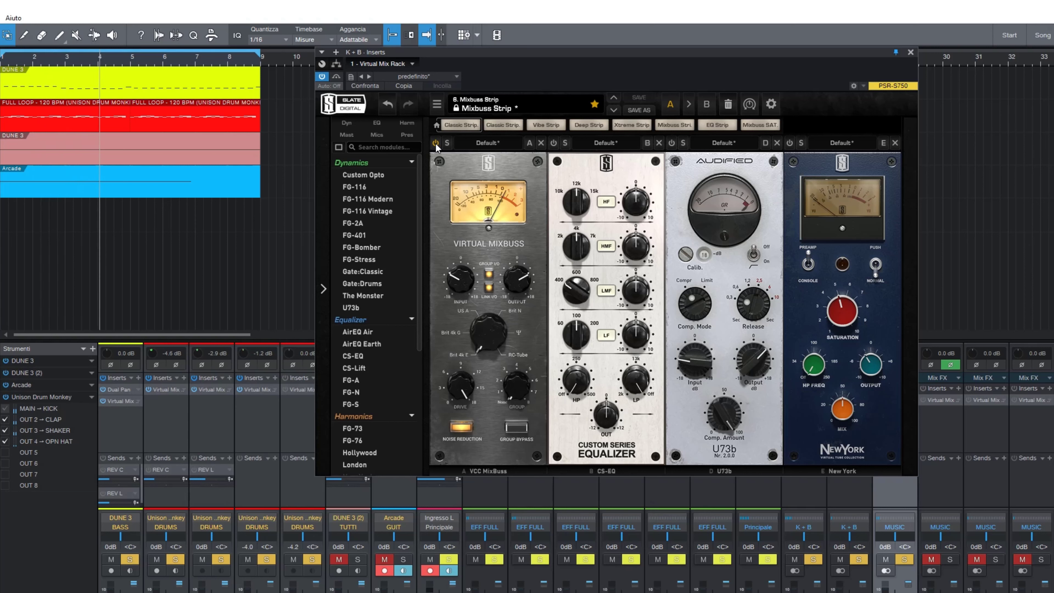
click(435, 143)
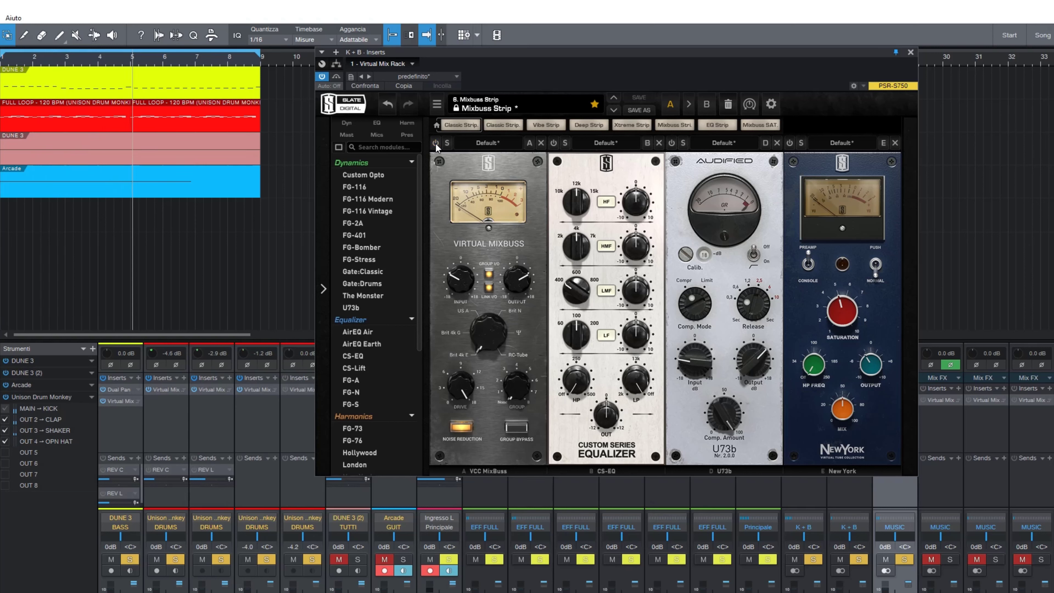
click(435, 144)
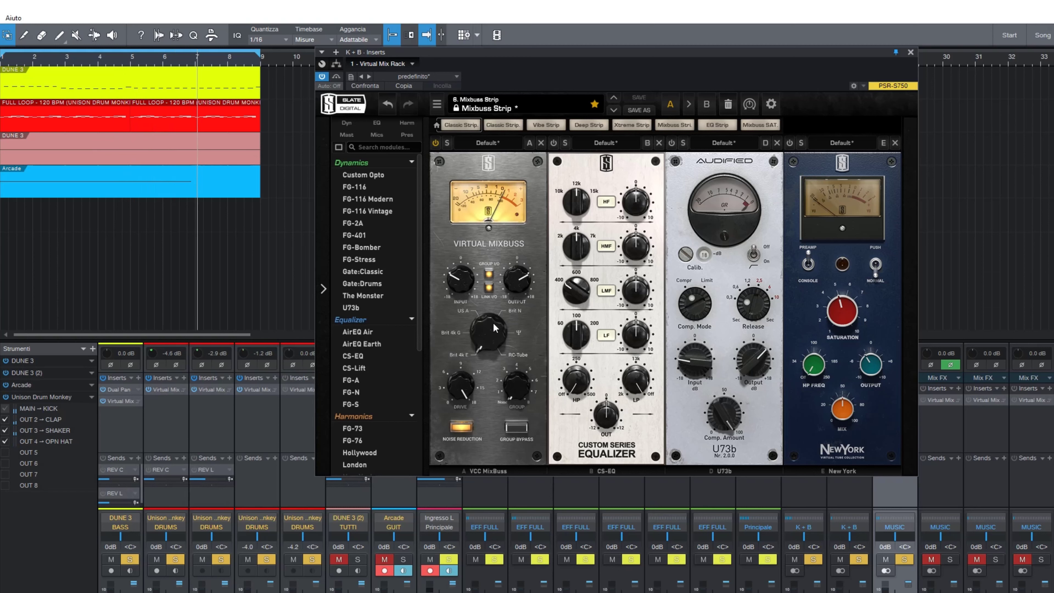
mouse_move(473, 403)
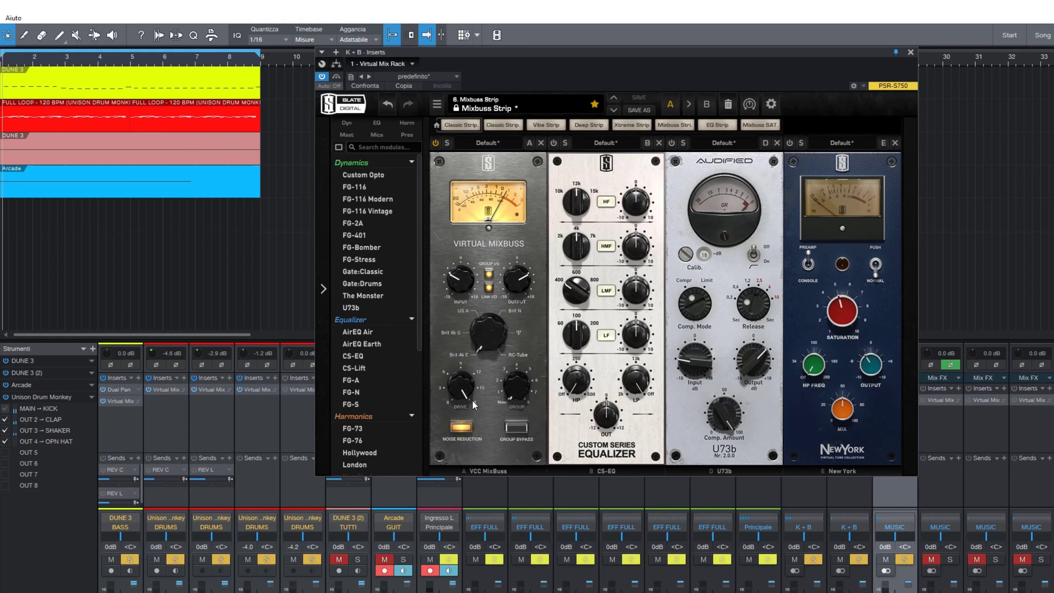
Compare the K + B bus twice more with the VCC MixBuss off and on, leaving it on
click(435, 144)
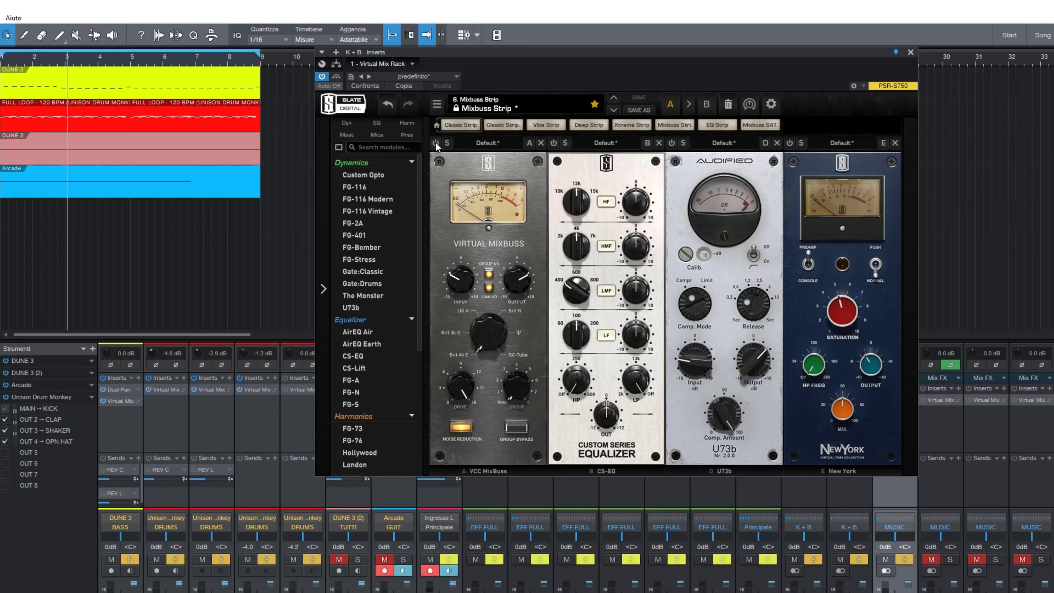
click(436, 144)
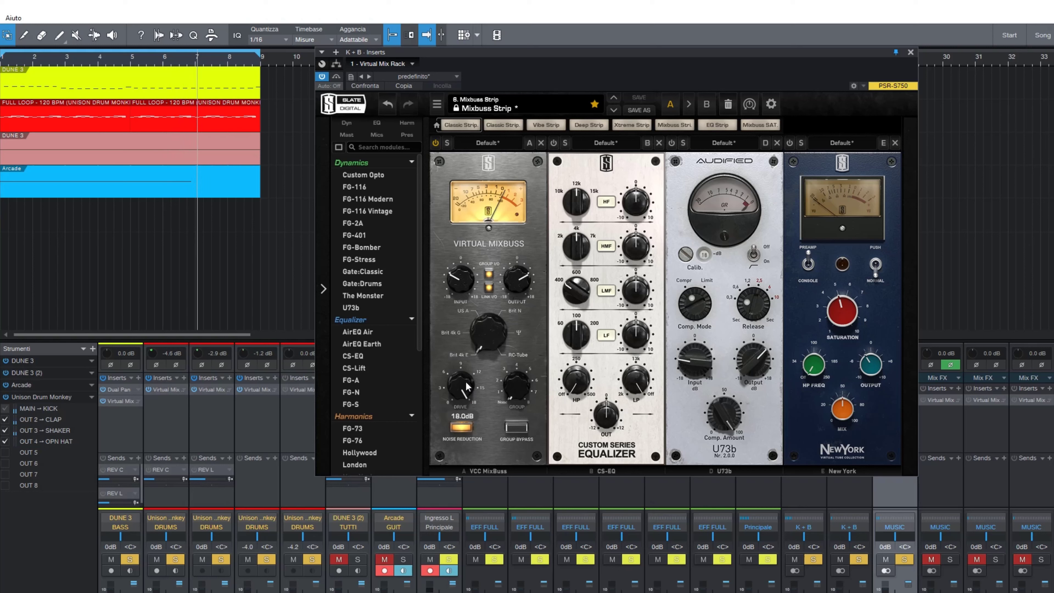
click(435, 142)
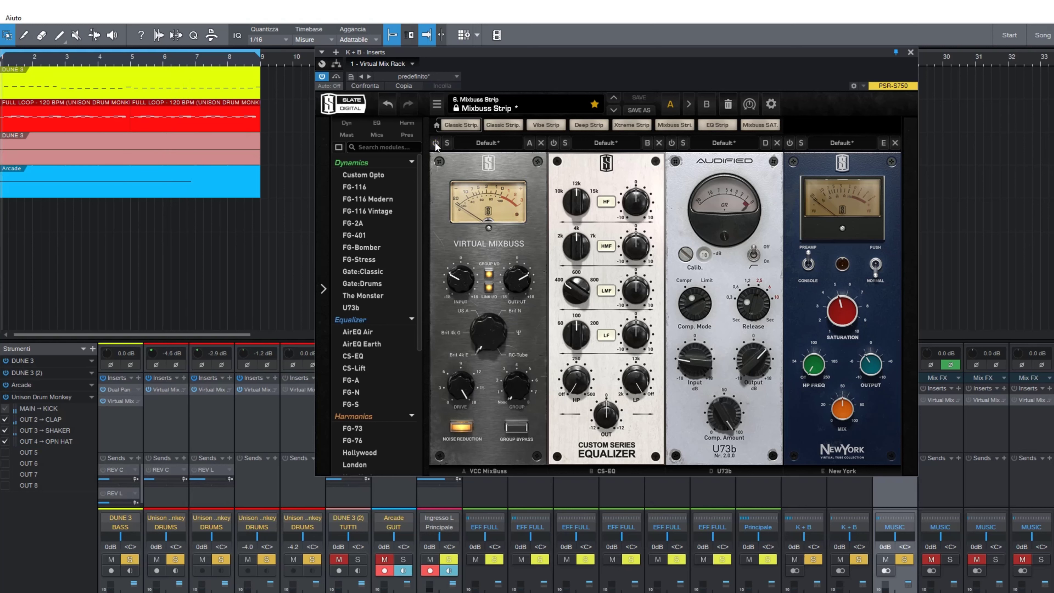
click(435, 143)
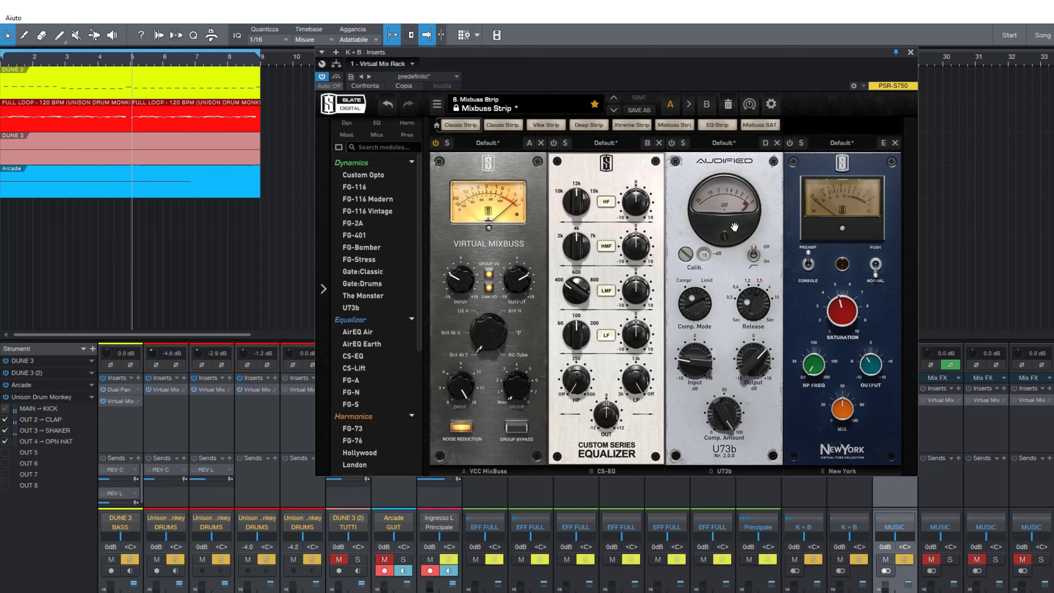
Turn on the U73b compressor in the K + B rack, comparing the sound several times with it off and on
click(671, 142)
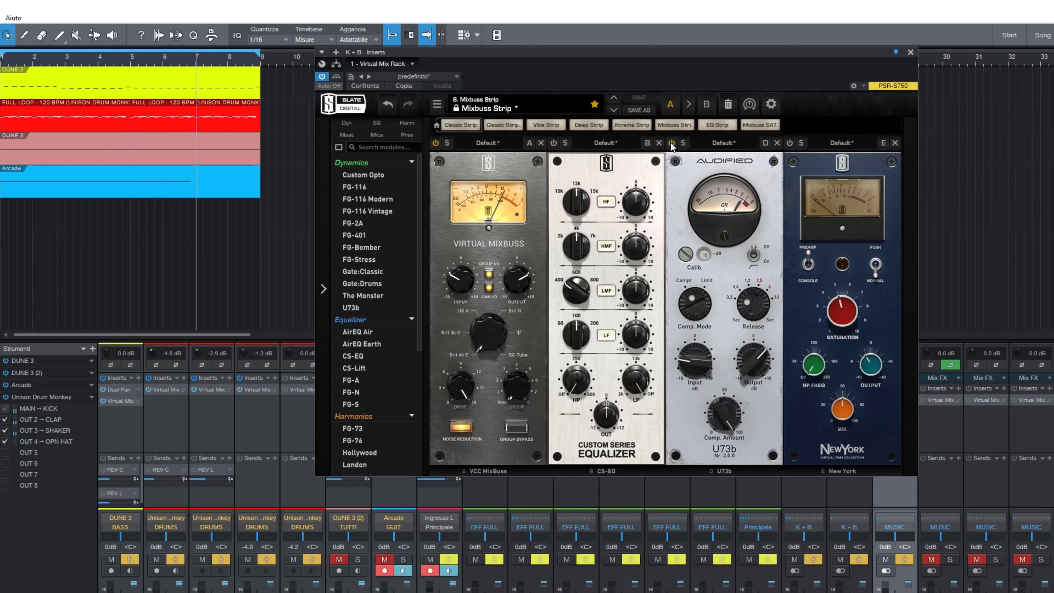
click(671, 143)
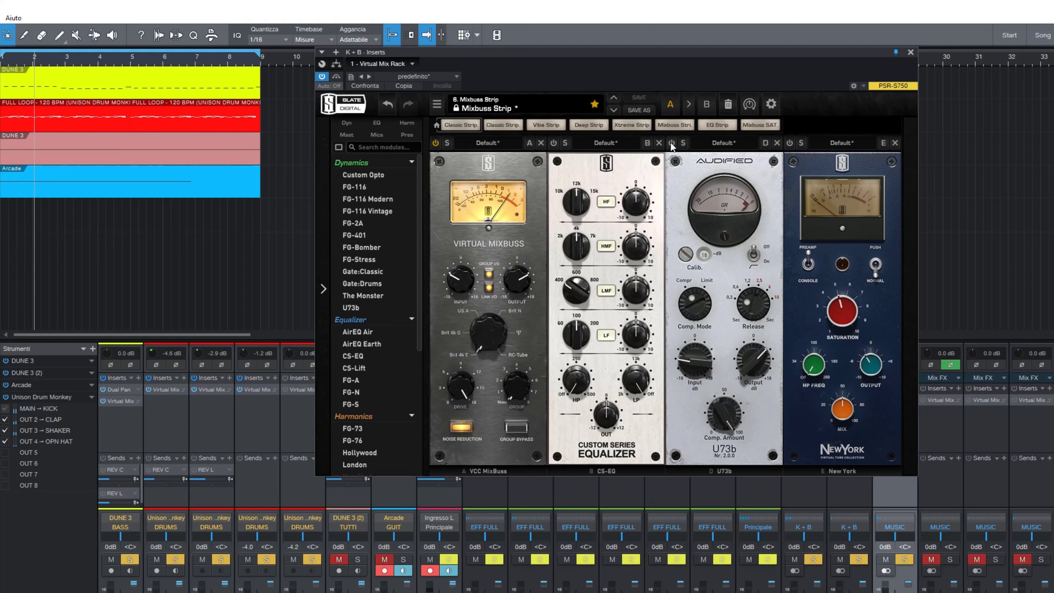
click(671, 142)
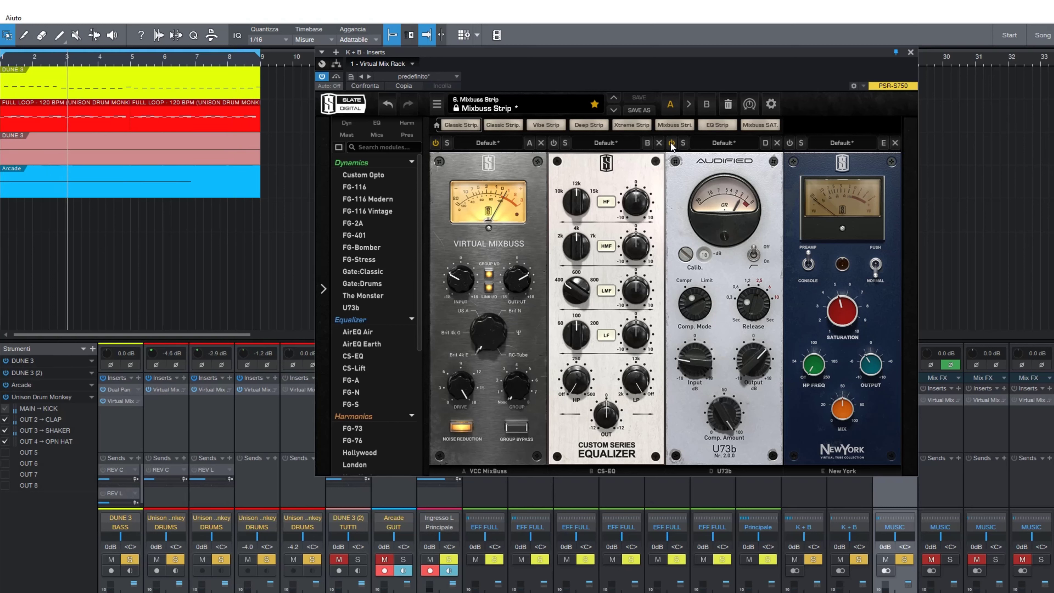
click(671, 142)
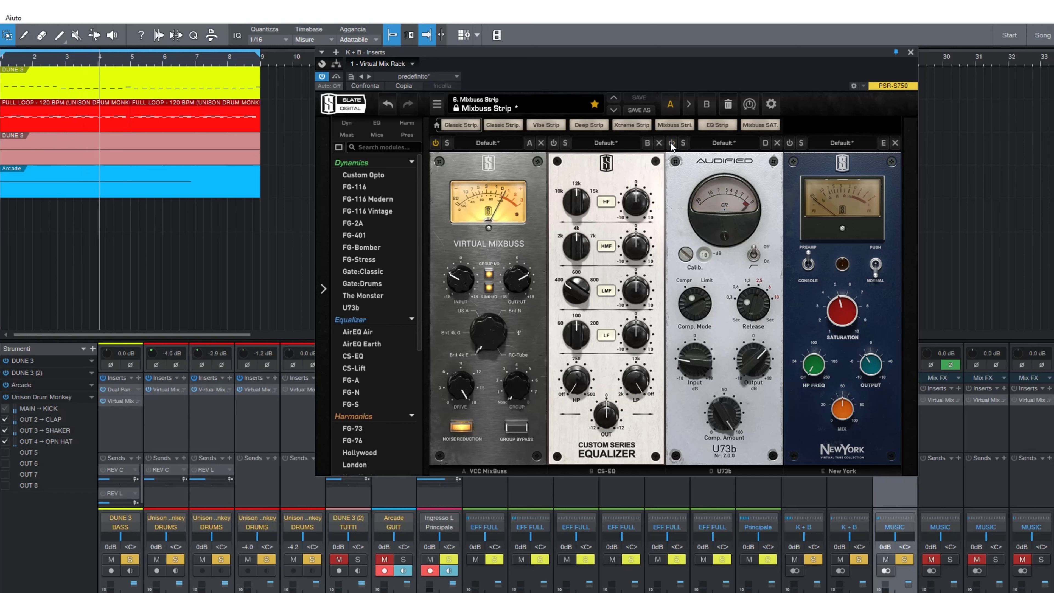
click(671, 143)
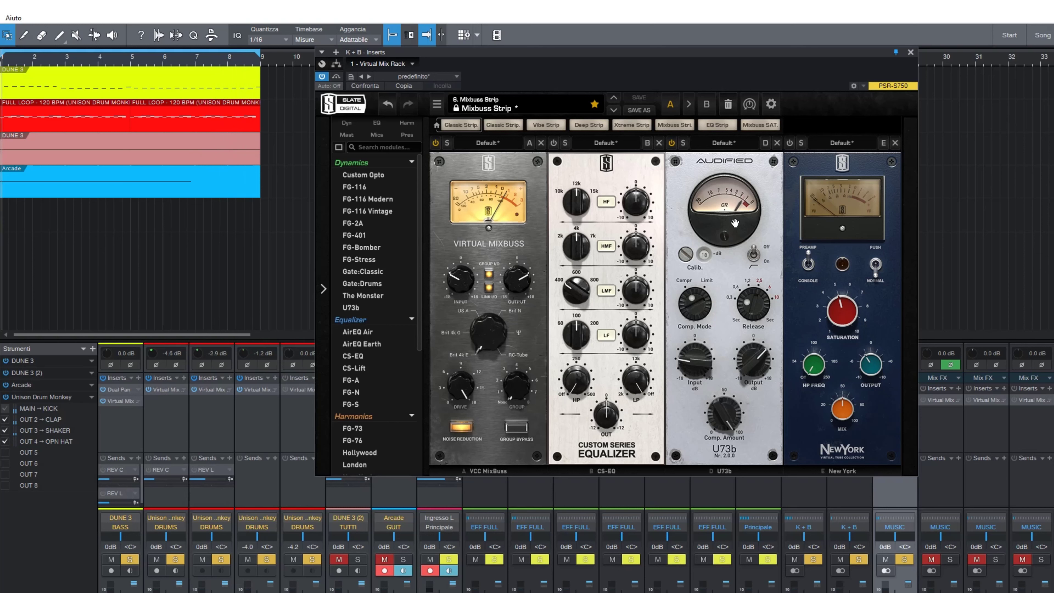
click(672, 143)
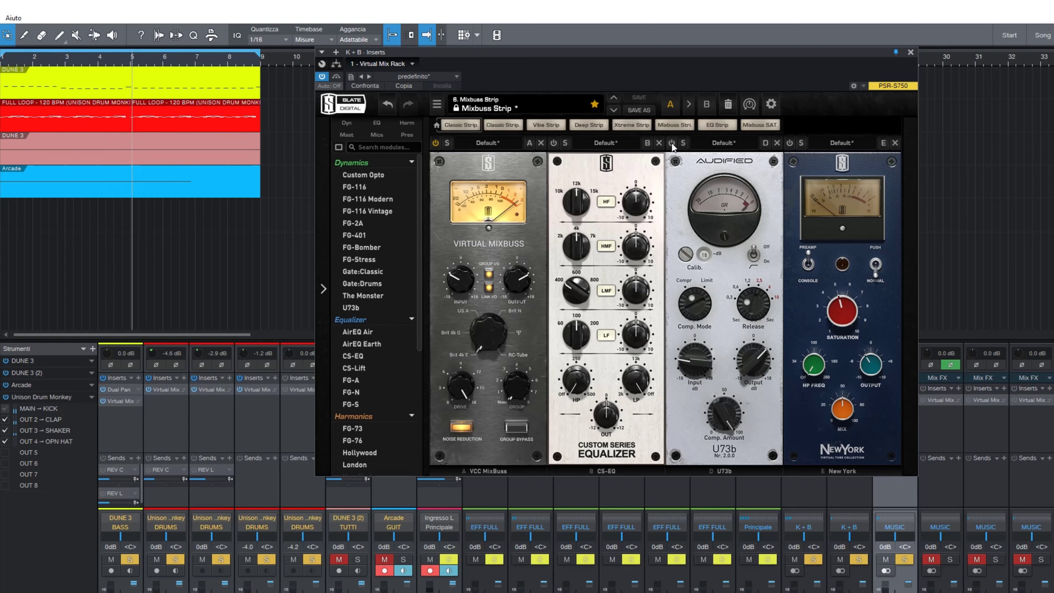
click(672, 143)
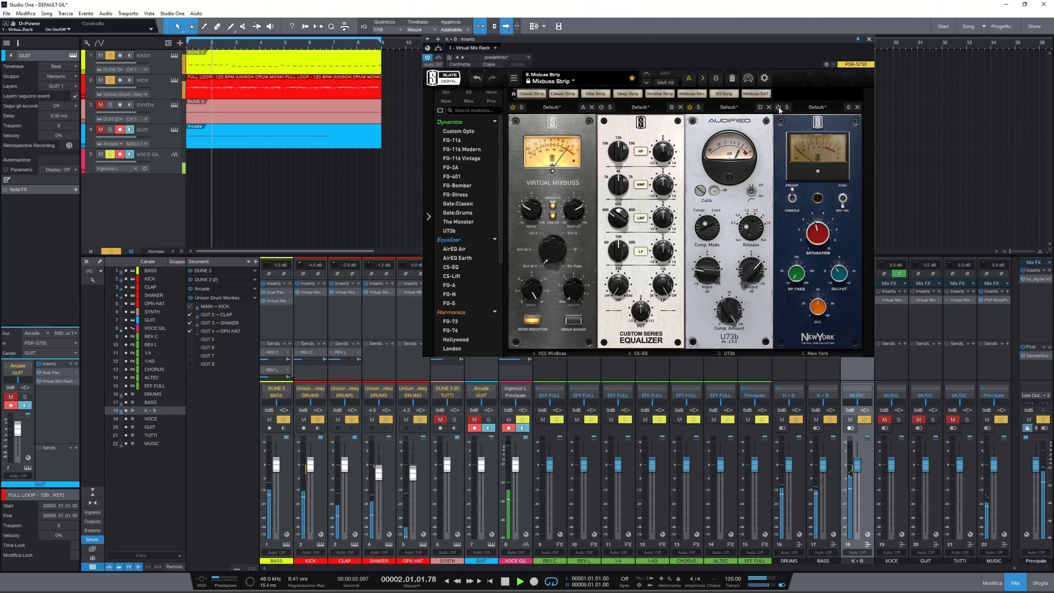
Turn on the New York module, comparing the sound with it off and on and with the whole K + B rack bypassed
click(779, 108)
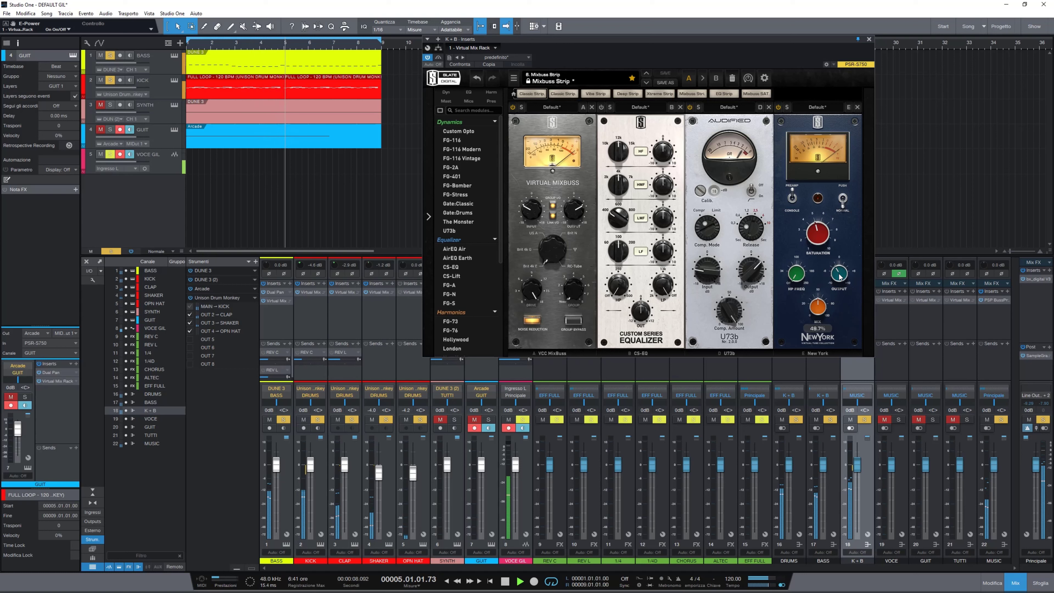
mouse_move(838, 278)
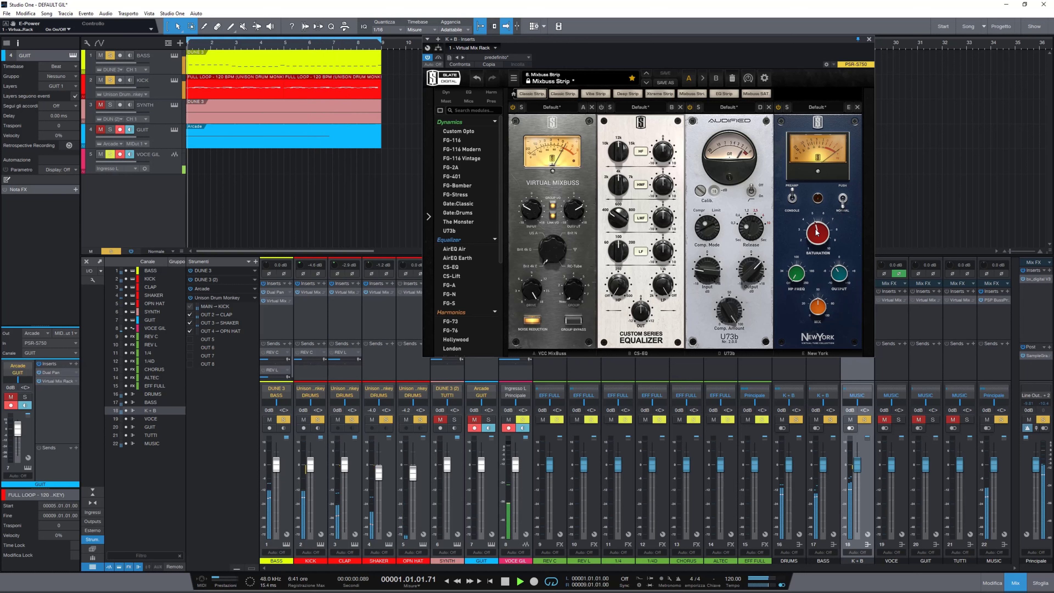
click(779, 109)
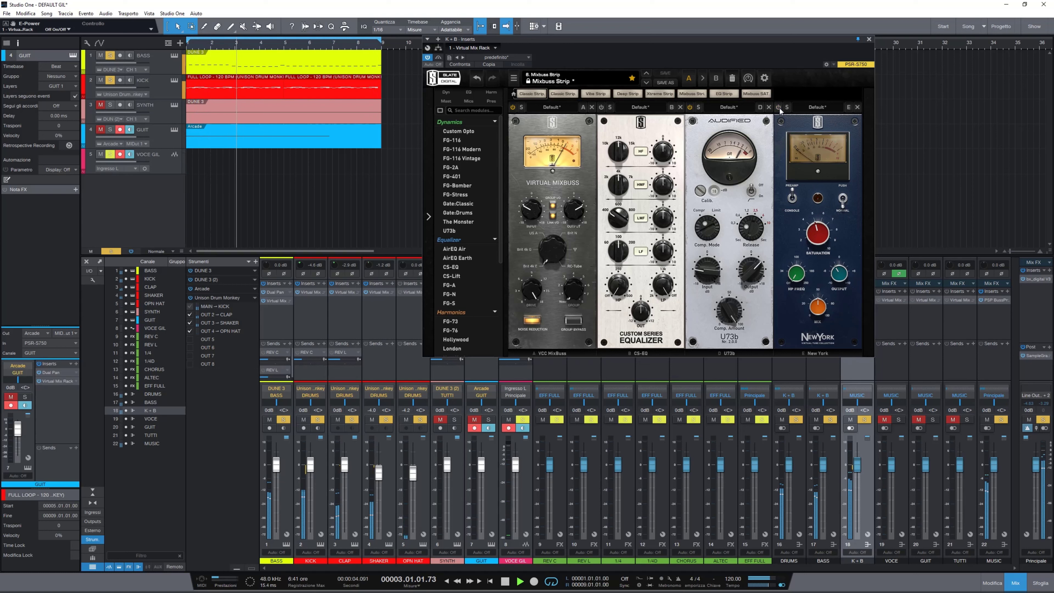
click(779, 107)
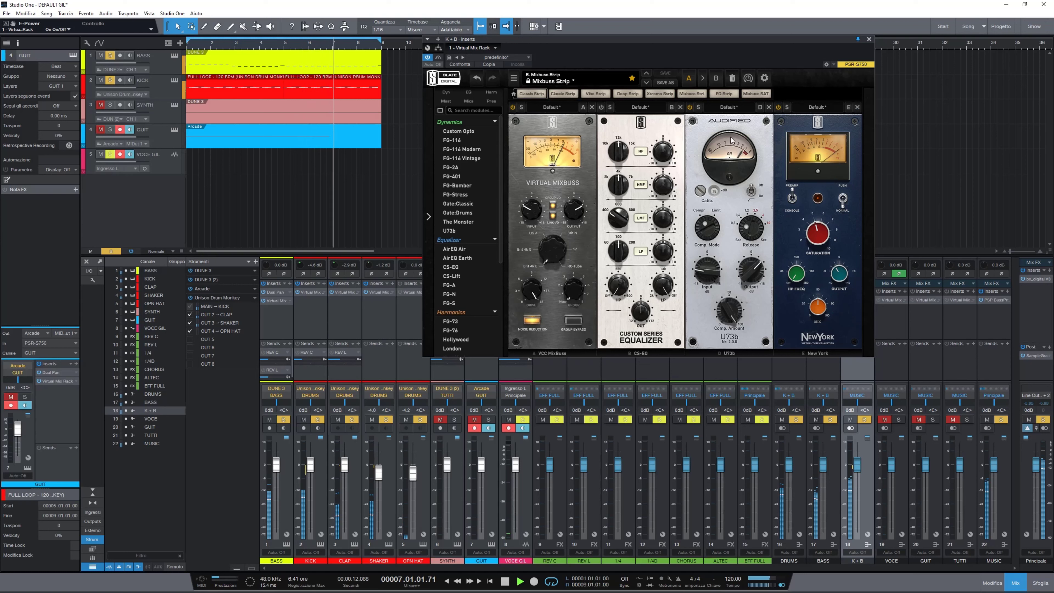
click(439, 59)
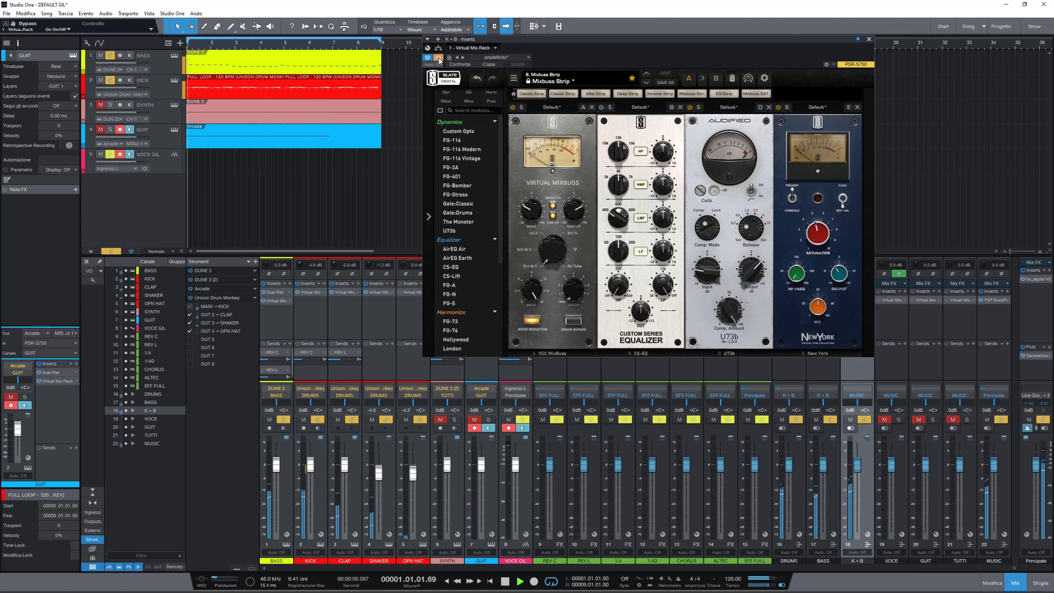
click(439, 59)
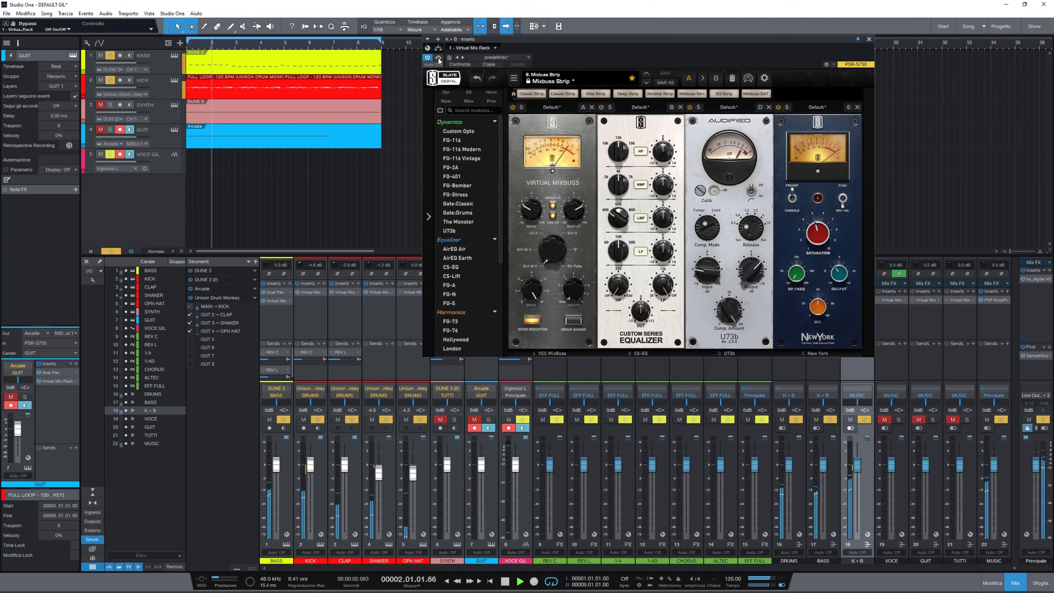
Close the K + B rack, take that bus out of solo, and open the TUTTI bus's Virtual Mix Rack
click(869, 38)
click(865, 420)
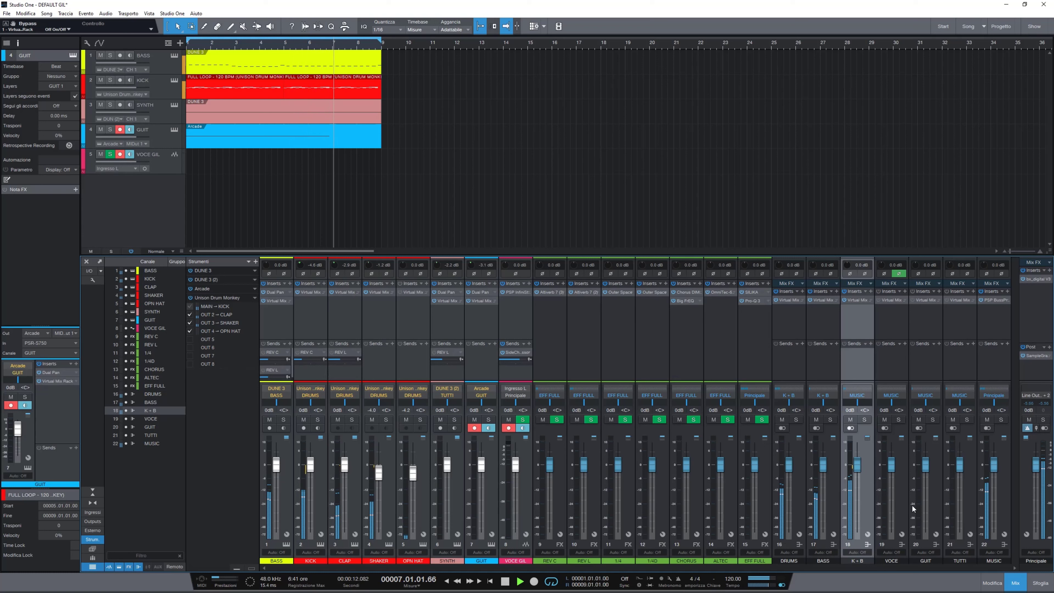
click(969, 504)
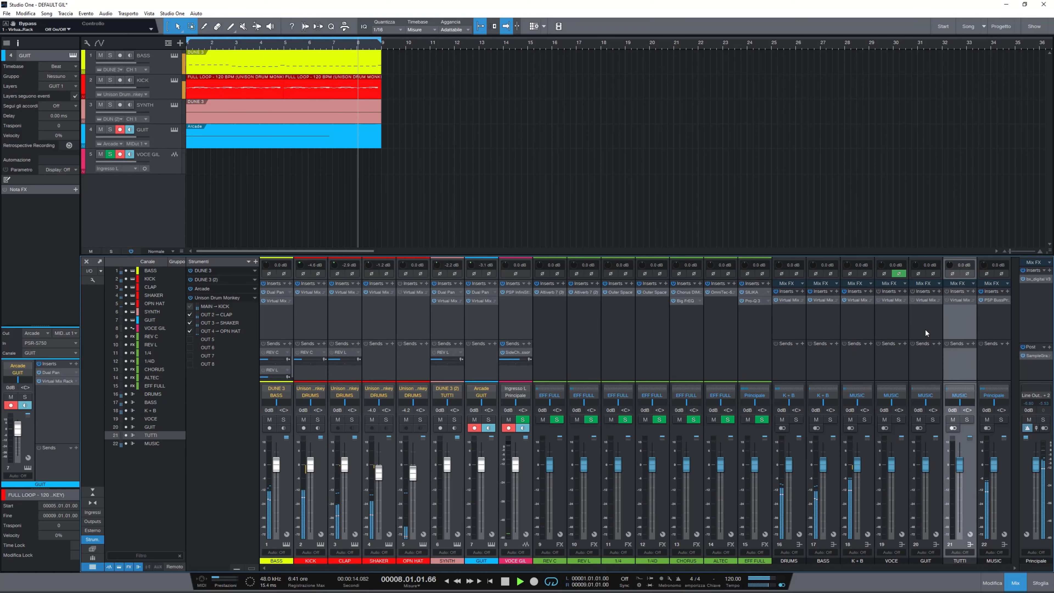
click(962, 301)
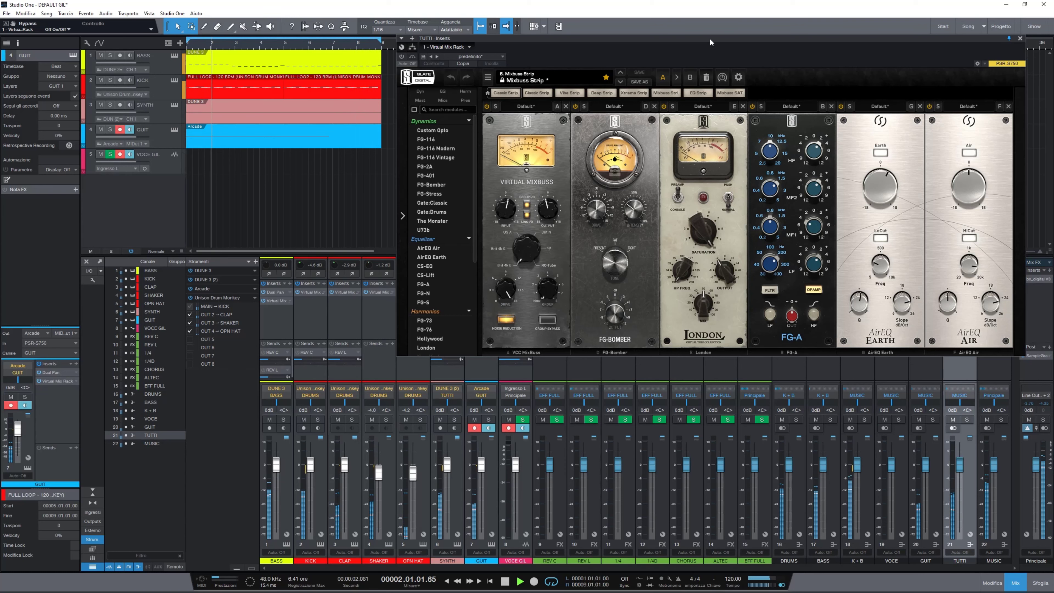
drag(709, 39, 668, 40)
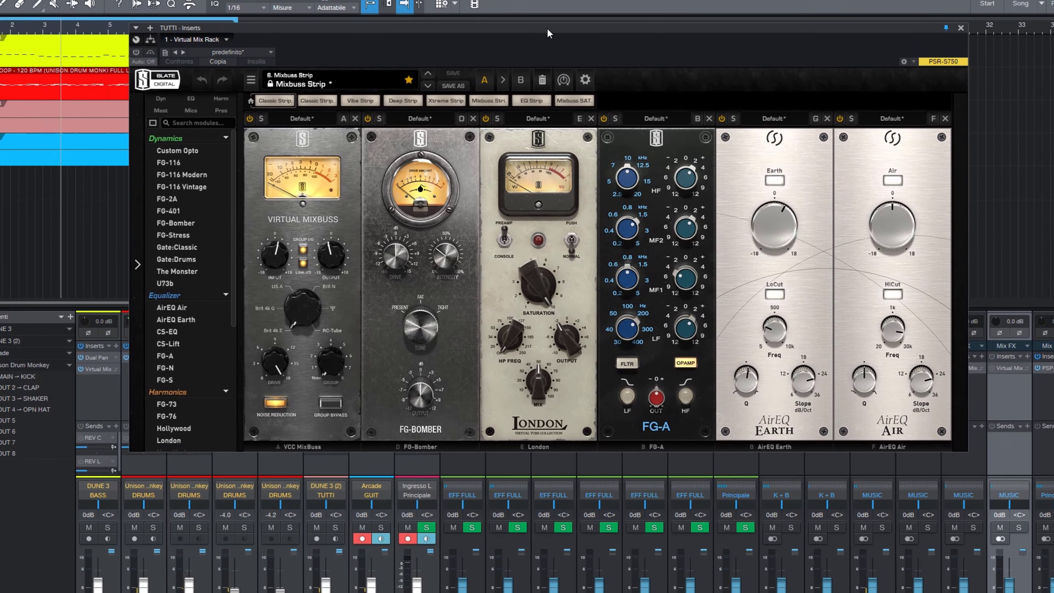
drag(547, 27, 551, 34)
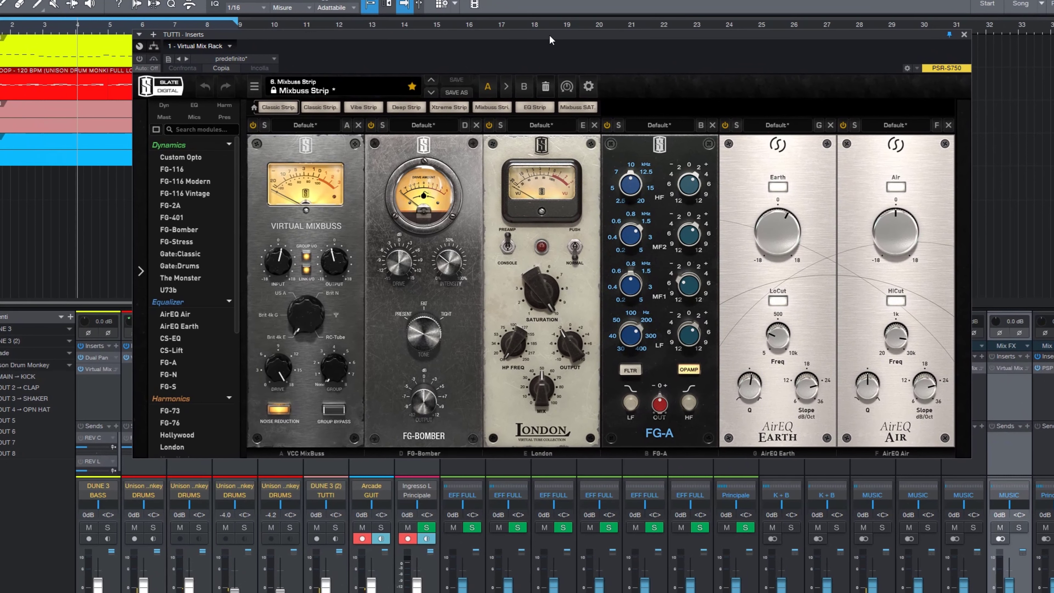
Turn off all six modules in the TUTTI rack and play the TUTTI bus soloed with the rack itself active
click(253, 125)
click(370, 125)
click(488, 125)
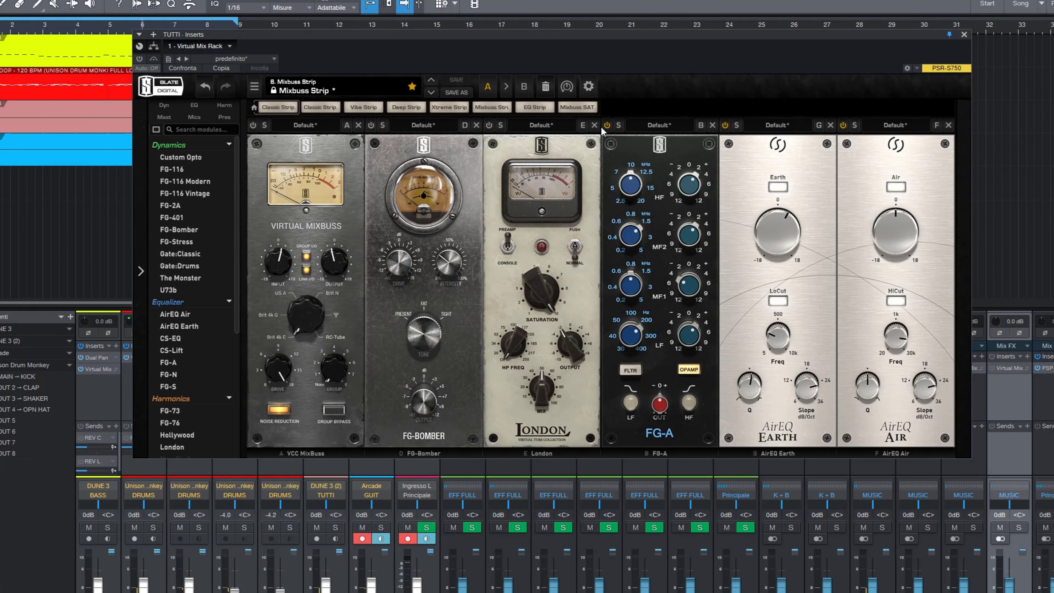
click(725, 125)
click(1020, 528)
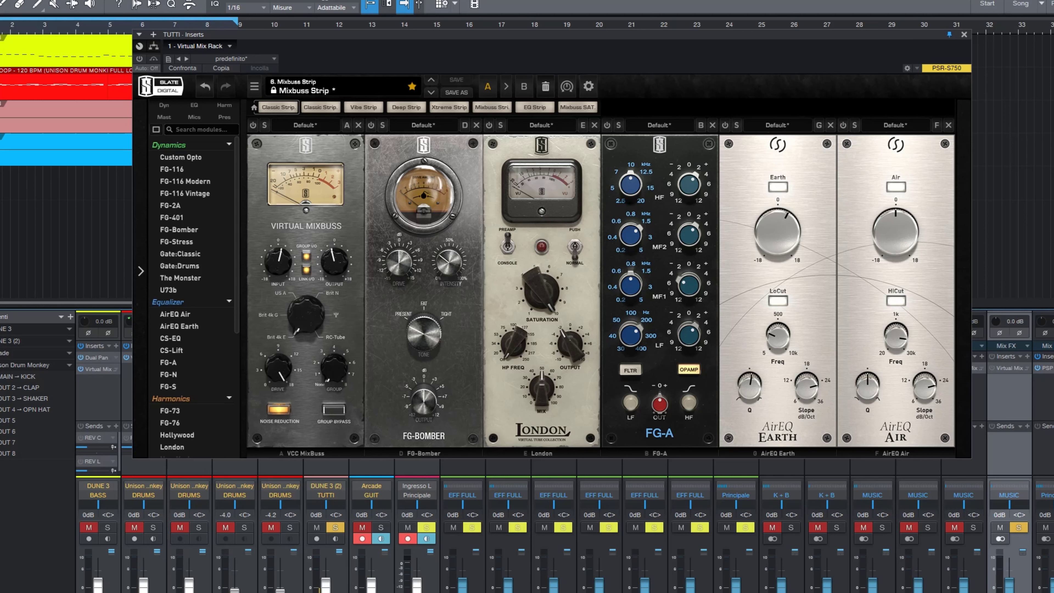
key(space)
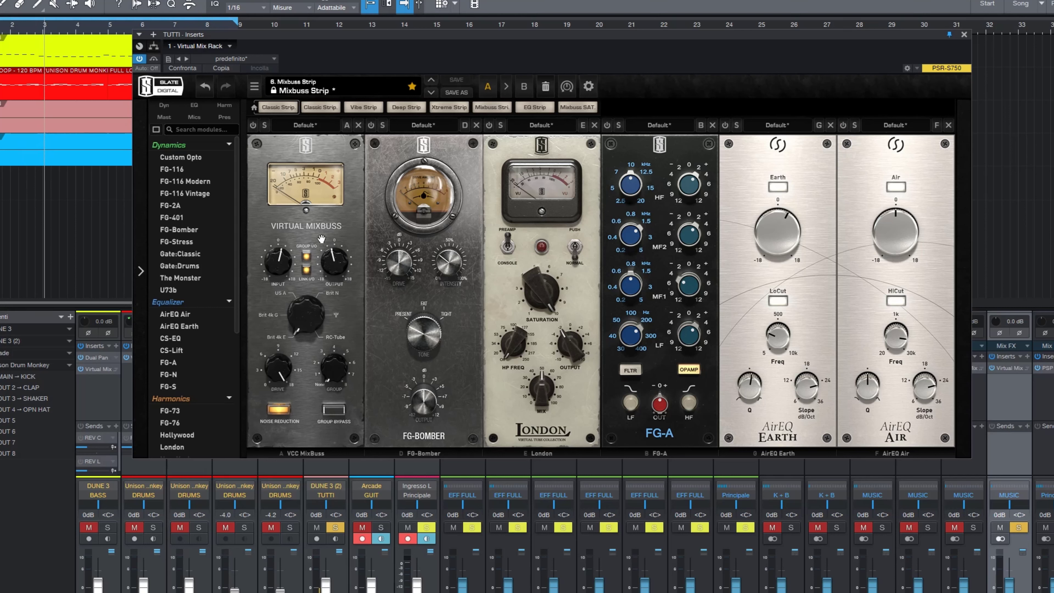
Turn on the VCC MixBuss in the TUTTI rack, comparing the sound with it off and on
click(255, 126)
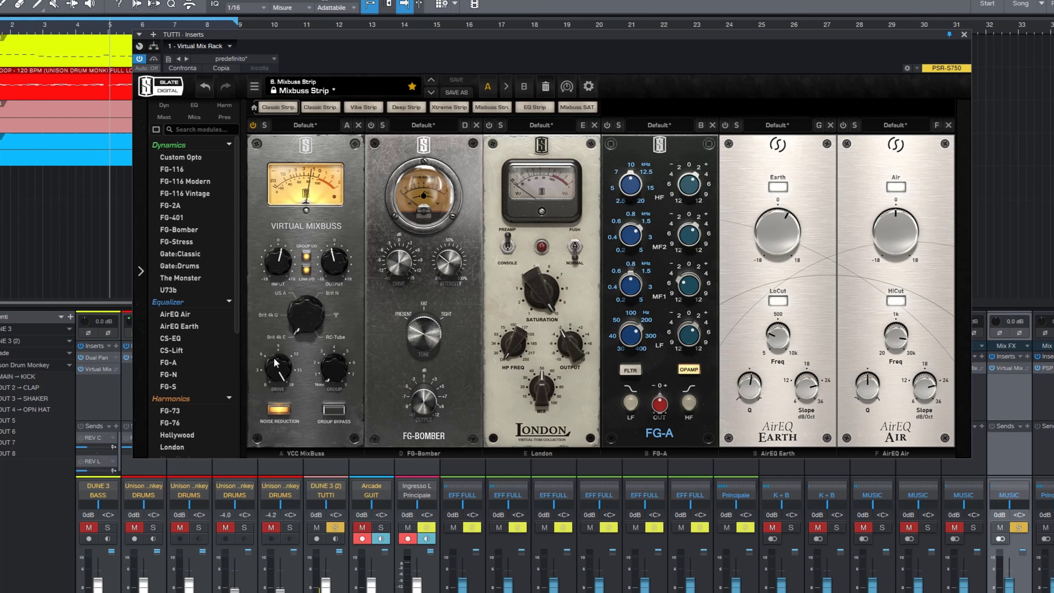
mouse_move(278, 277)
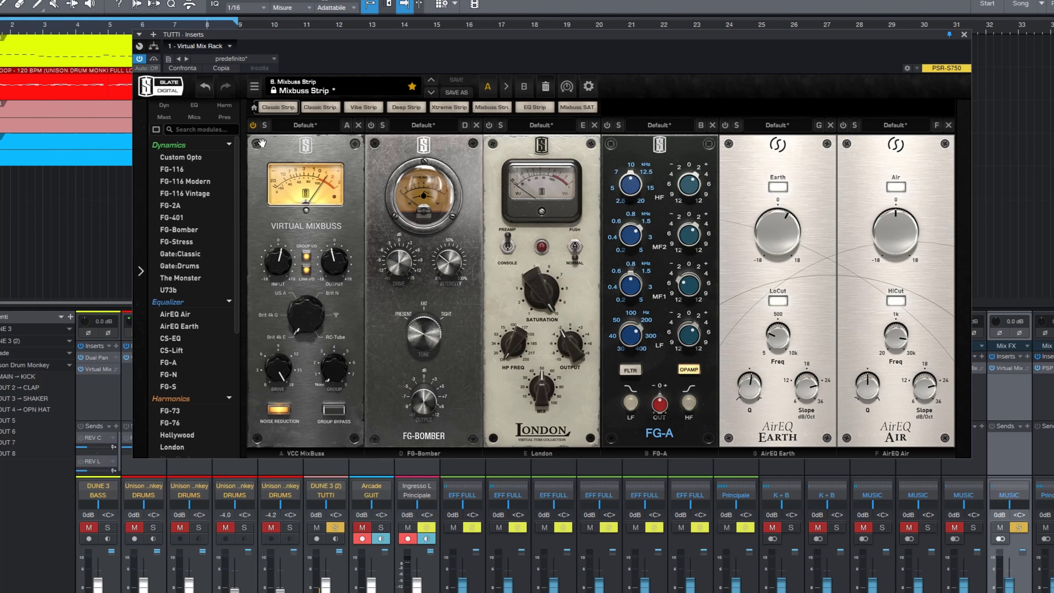
click(254, 126)
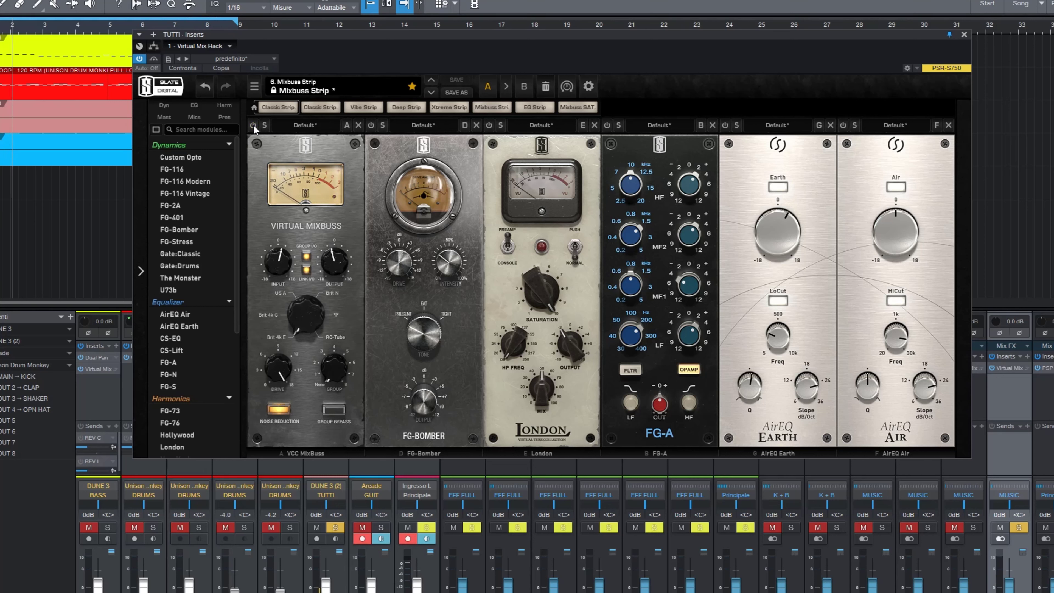
click(253, 126)
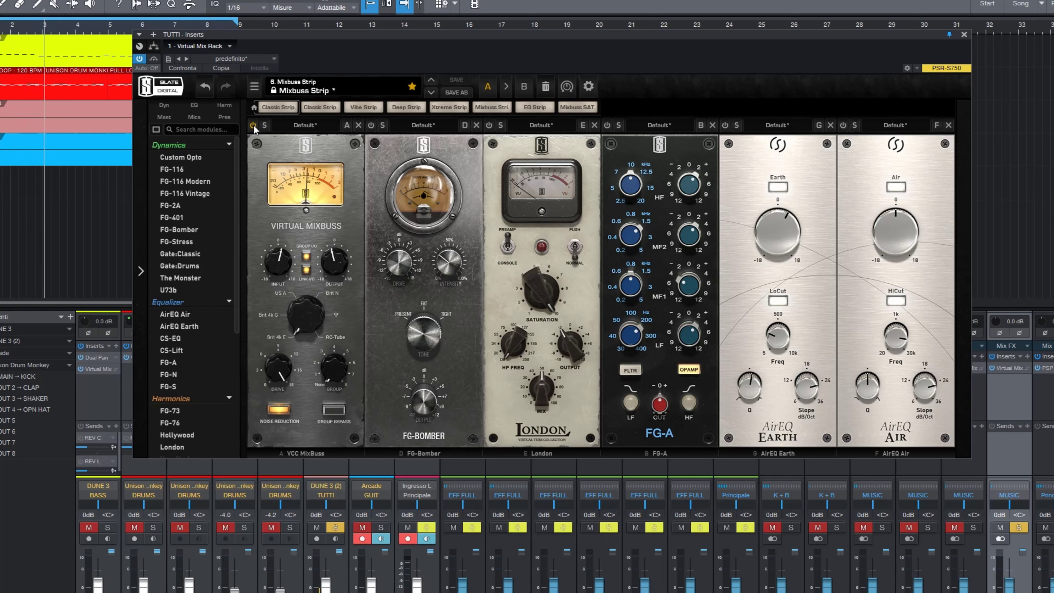
click(254, 127)
click(254, 127)
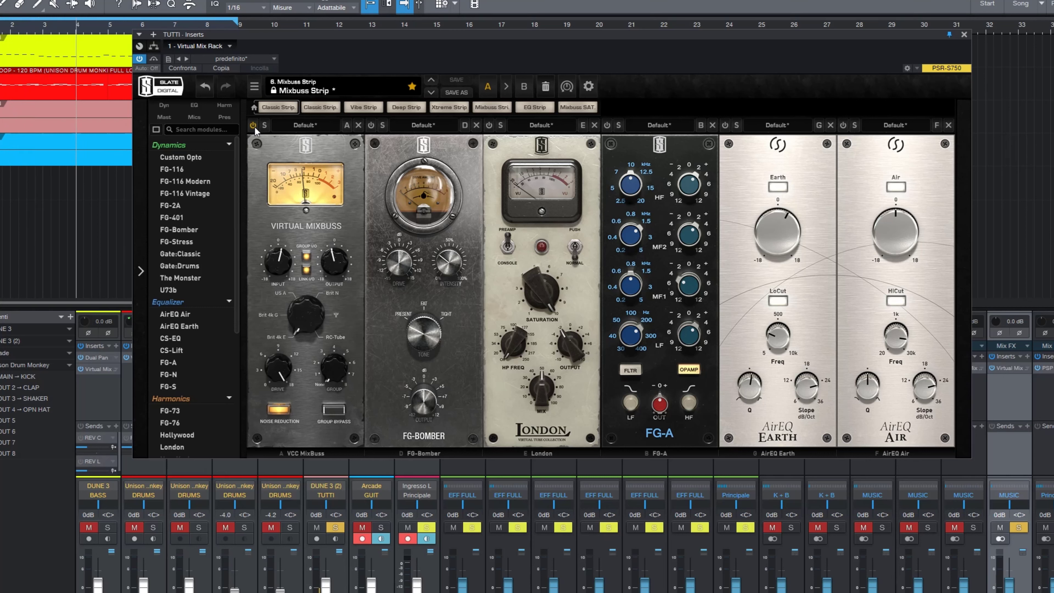
Turn on the FG-Bomber in the TUTTI rack, comparing the sound with it off and on
click(372, 126)
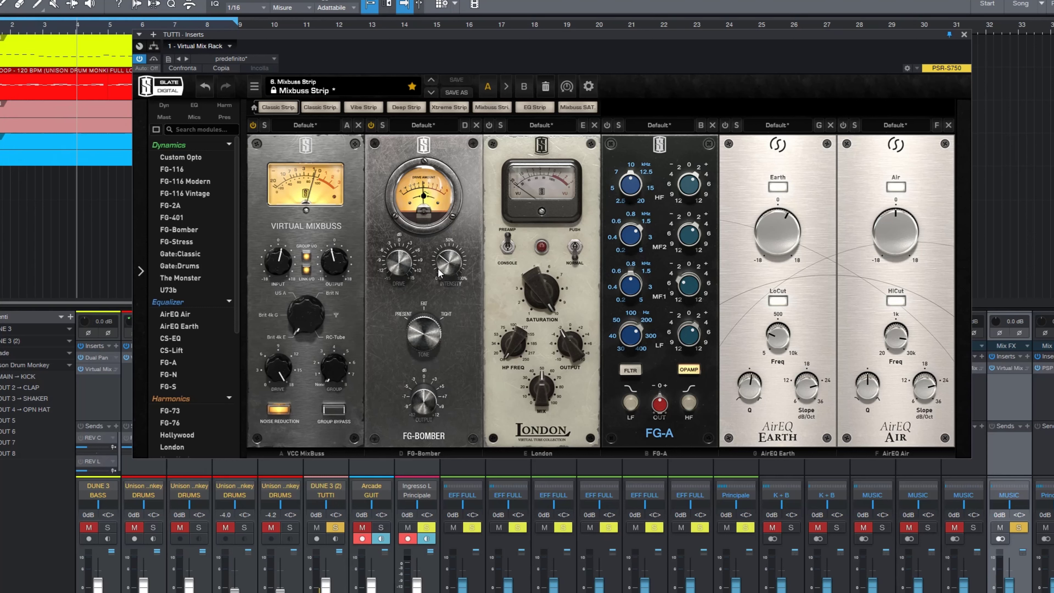
click(368, 125)
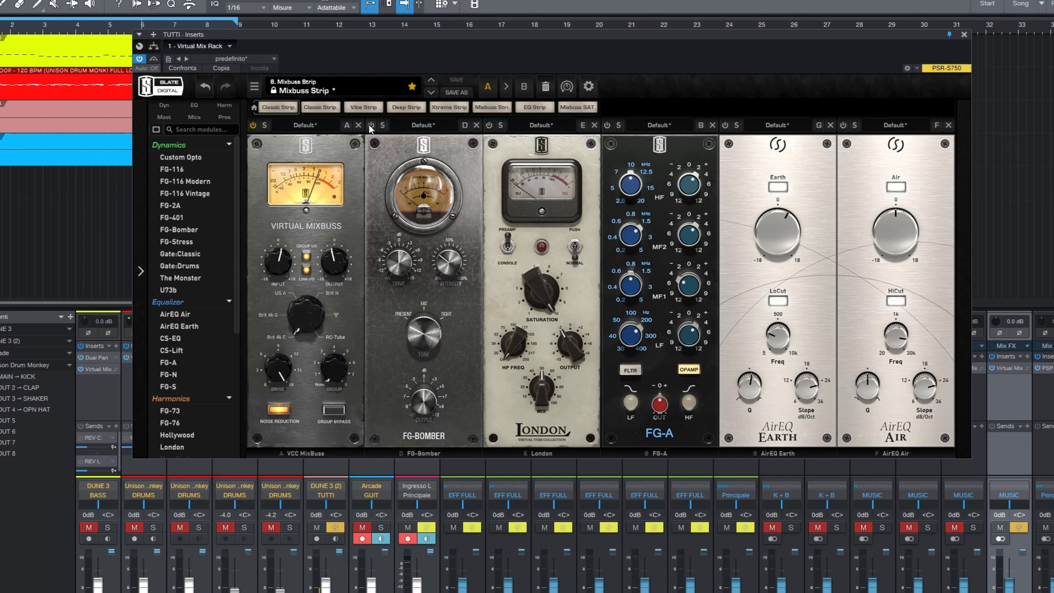
click(370, 125)
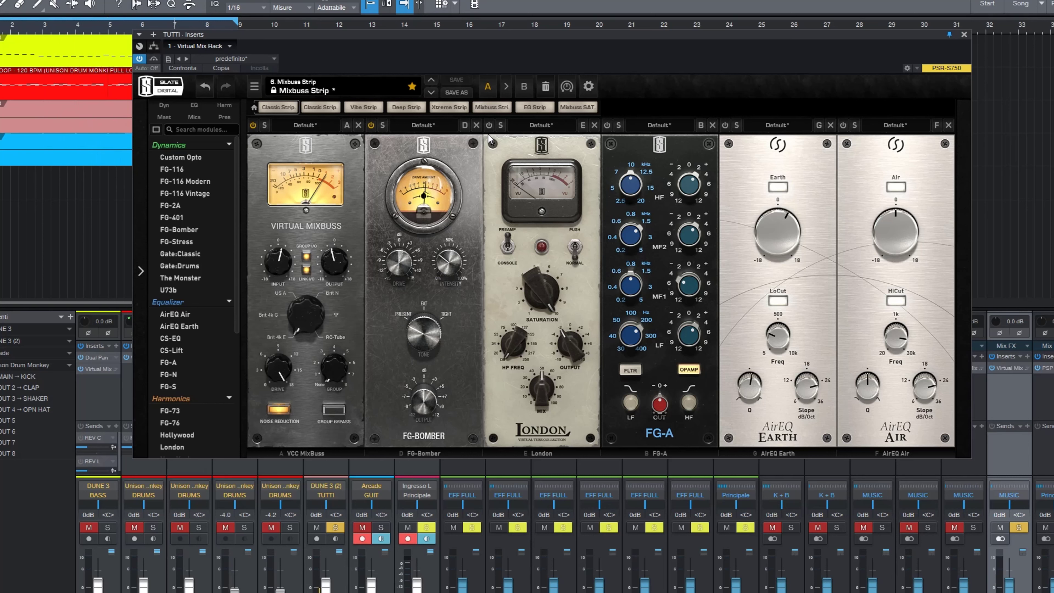
Turn on the London in the TUTTI rack, comparing the sound with it off and on
click(489, 126)
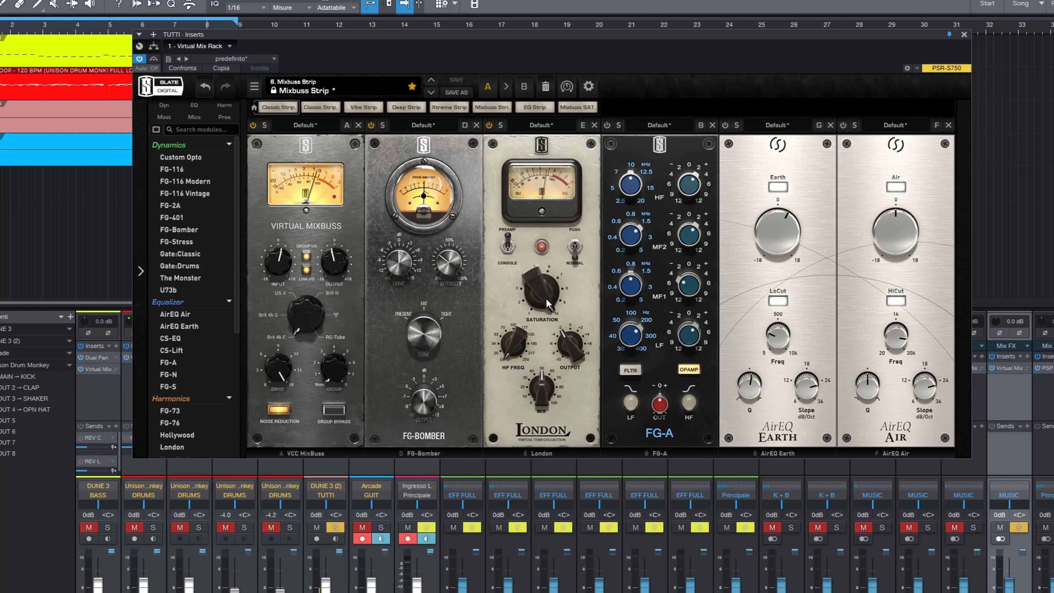
mouse_move(545, 307)
click(490, 126)
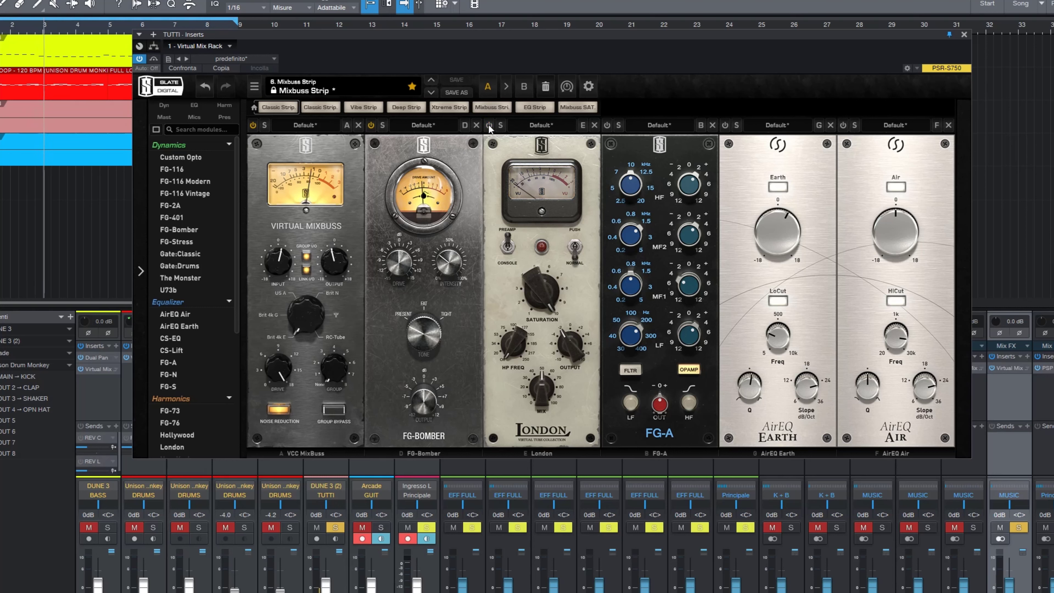
click(489, 126)
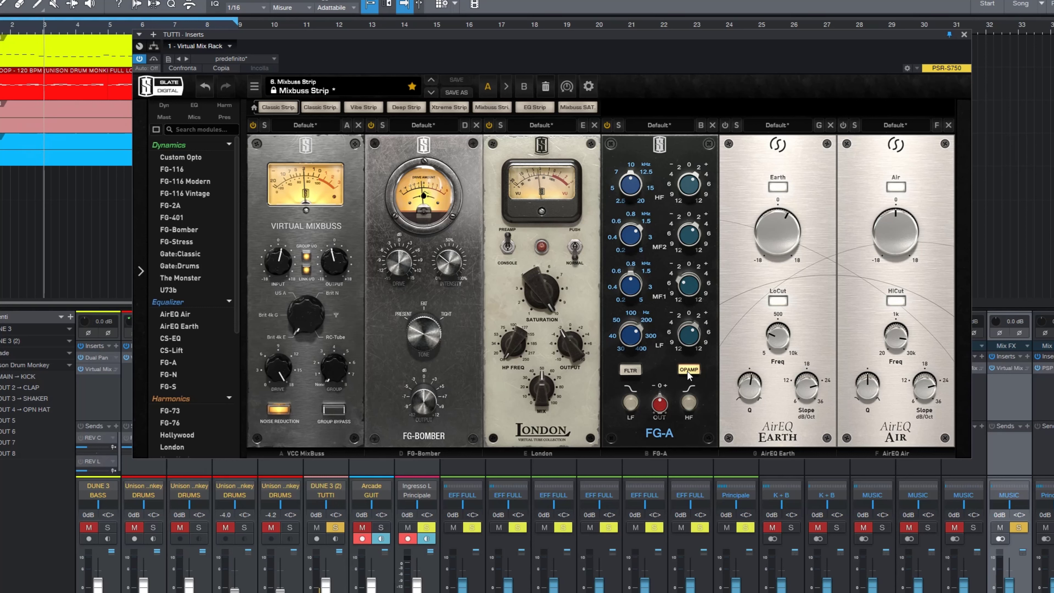
Turn on the FG-A in the TUTTI rack, then compare the bus with the whole rack bypassed and active
click(606, 126)
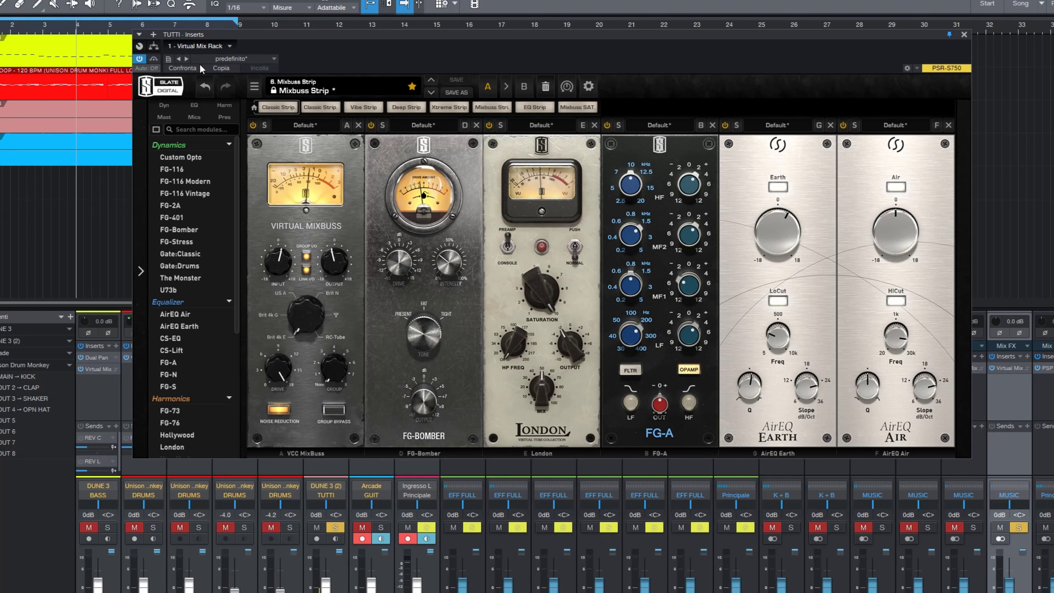
click(154, 59)
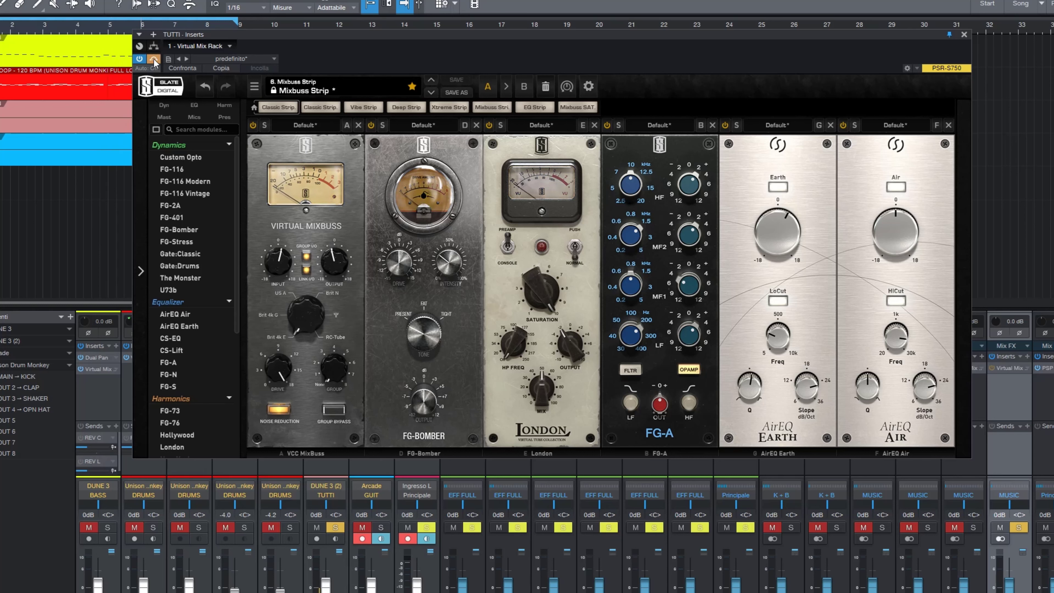
click(154, 60)
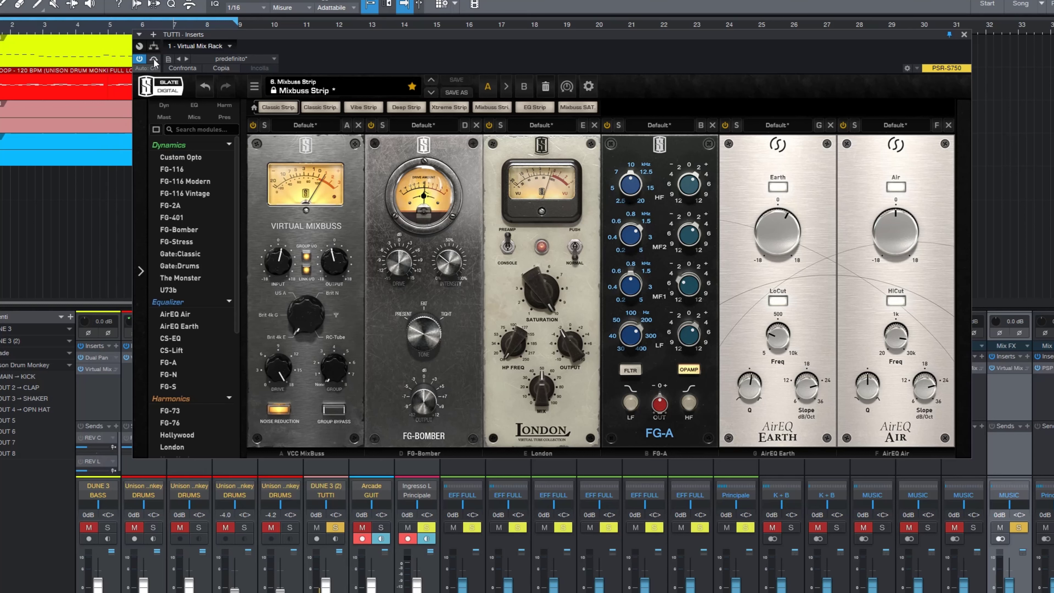
Take the TUTTI bus out of solo, close its rack, and open the GUIT bus's Virtual Mix Rack
click(337, 528)
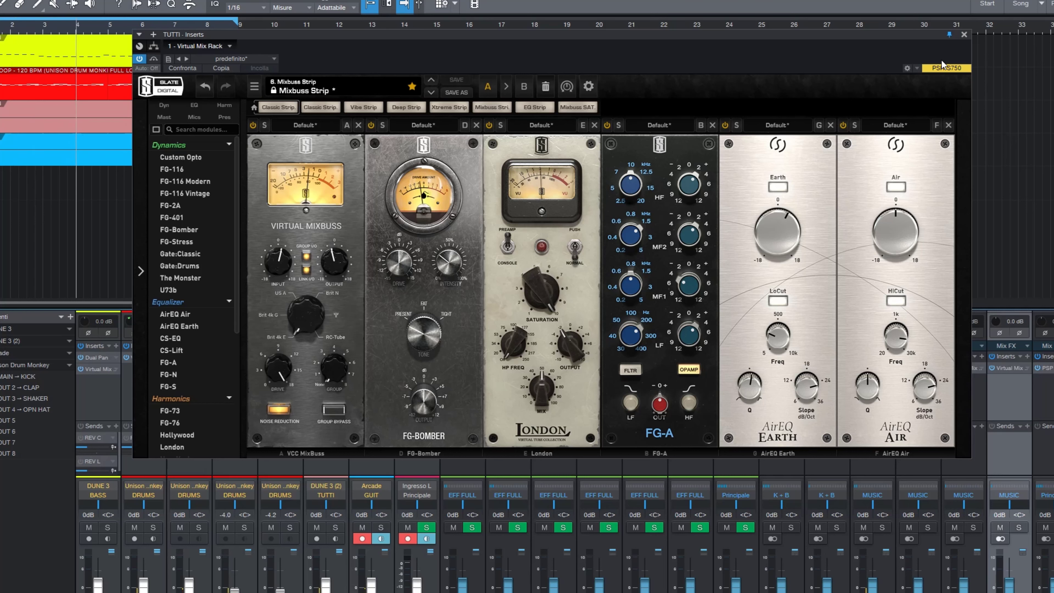
click(964, 35)
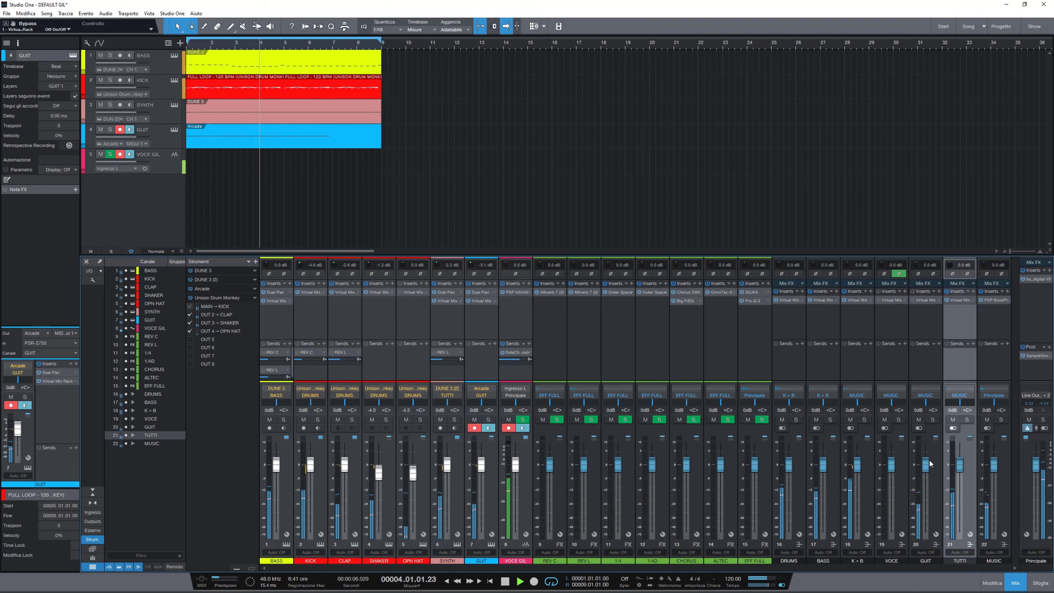
click(930, 324)
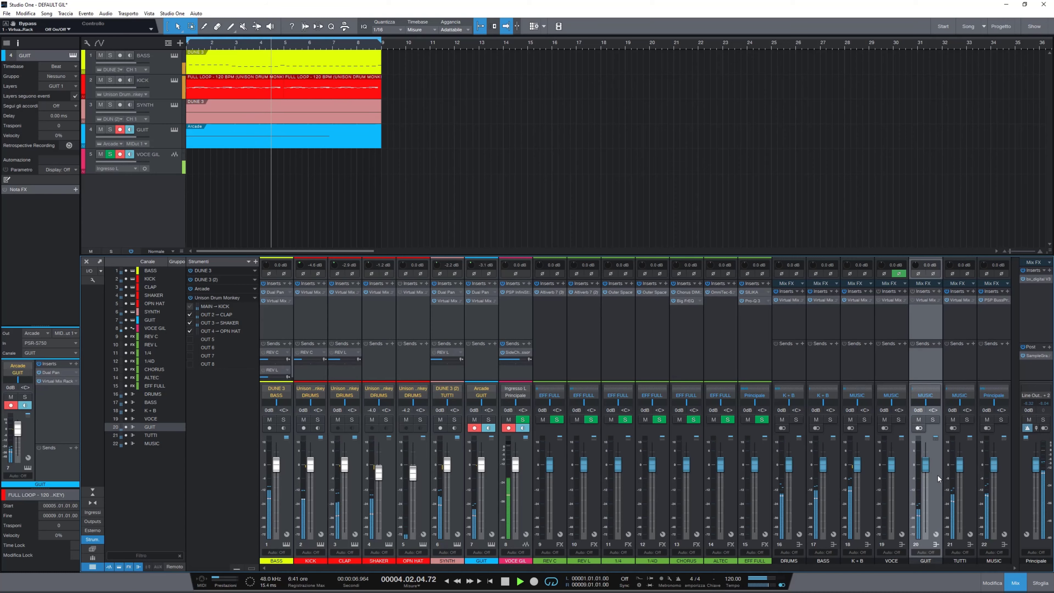
click(929, 301)
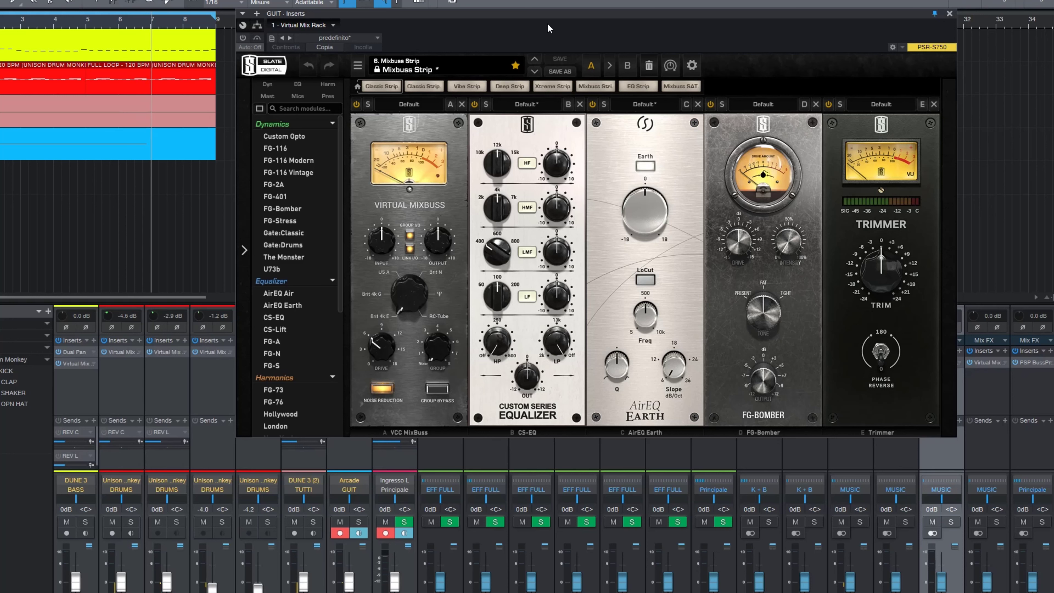
drag(532, 18, 458, 32)
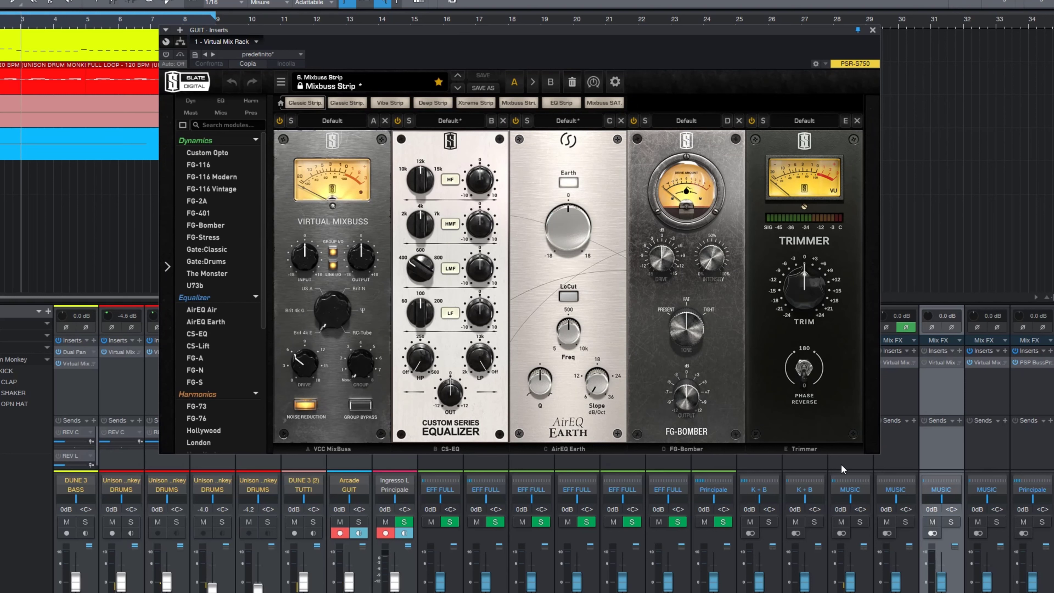
Turn off all five modules in the GUIT rack and solo the GUIT bus with the rack itself active
click(279, 120)
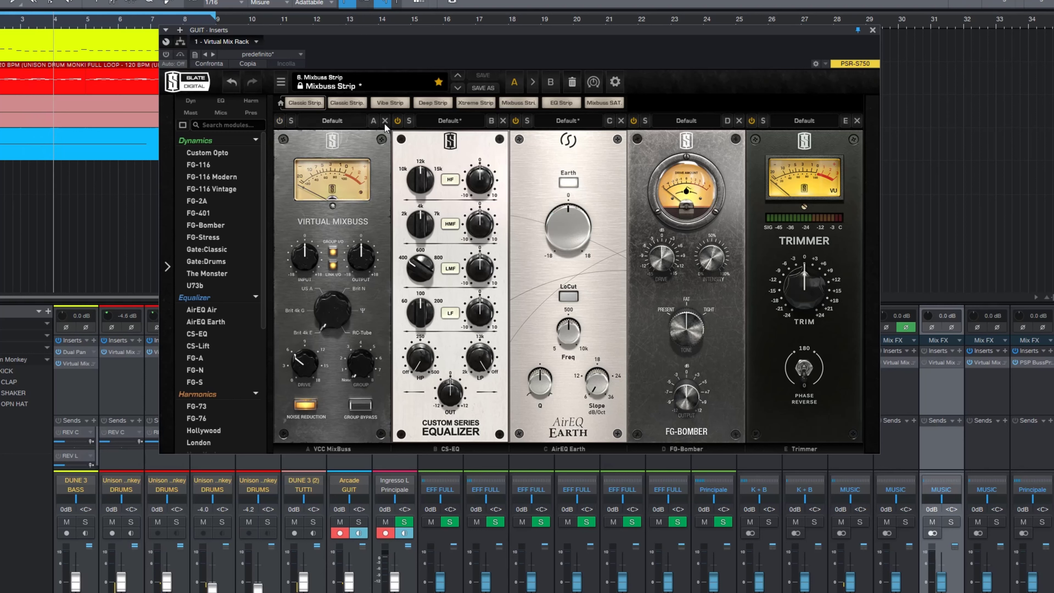
click(397, 120)
click(515, 121)
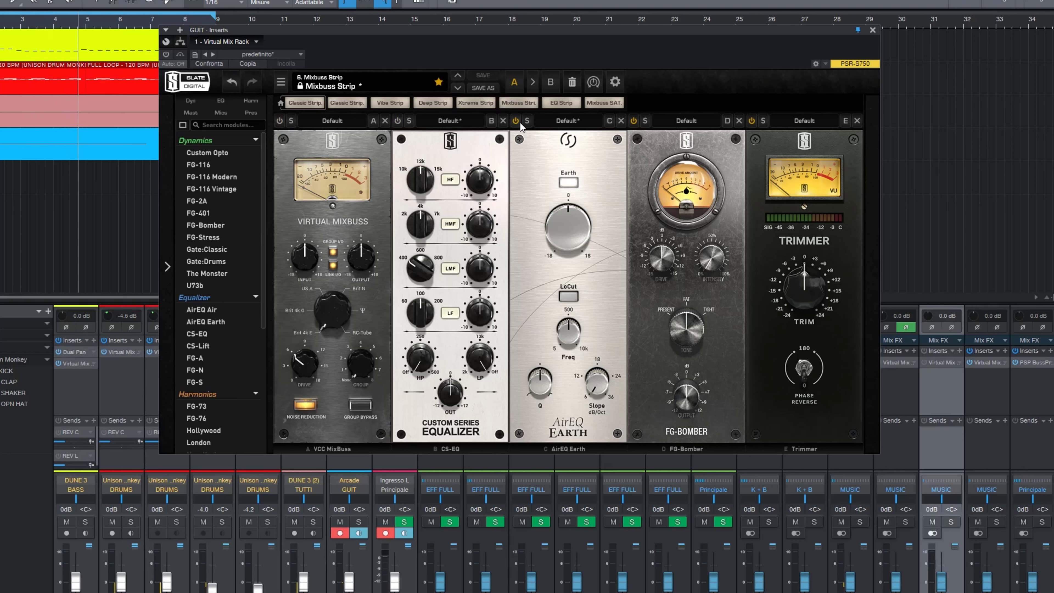
click(633, 120)
click(751, 121)
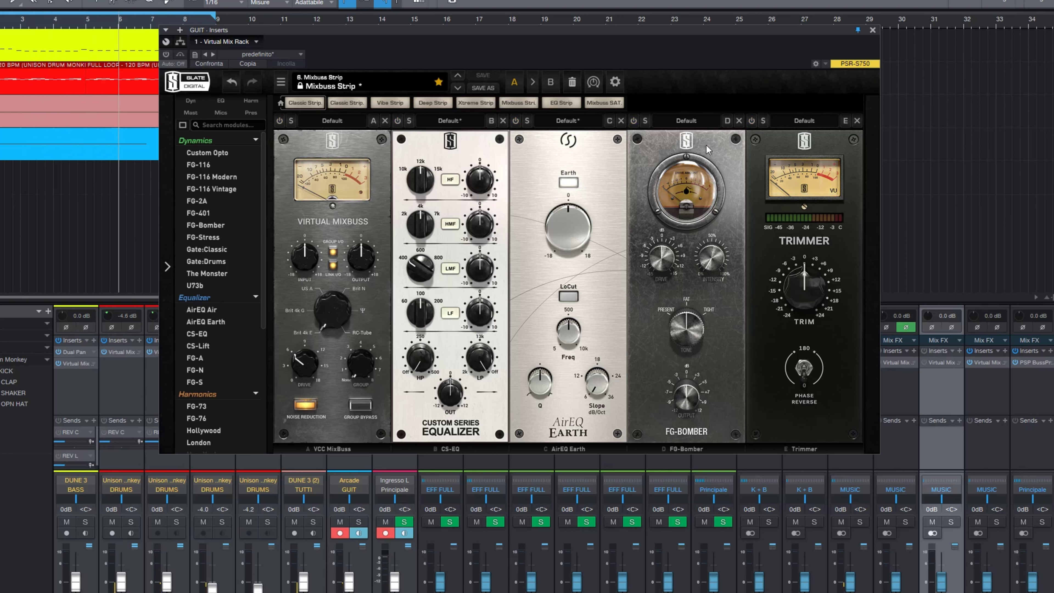
click(166, 54)
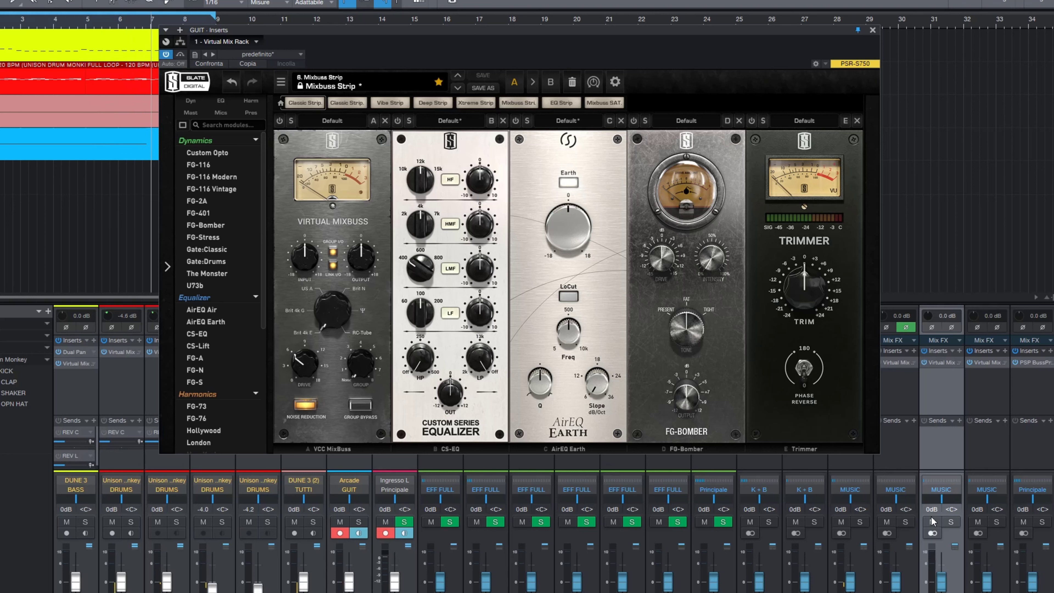
click(951, 522)
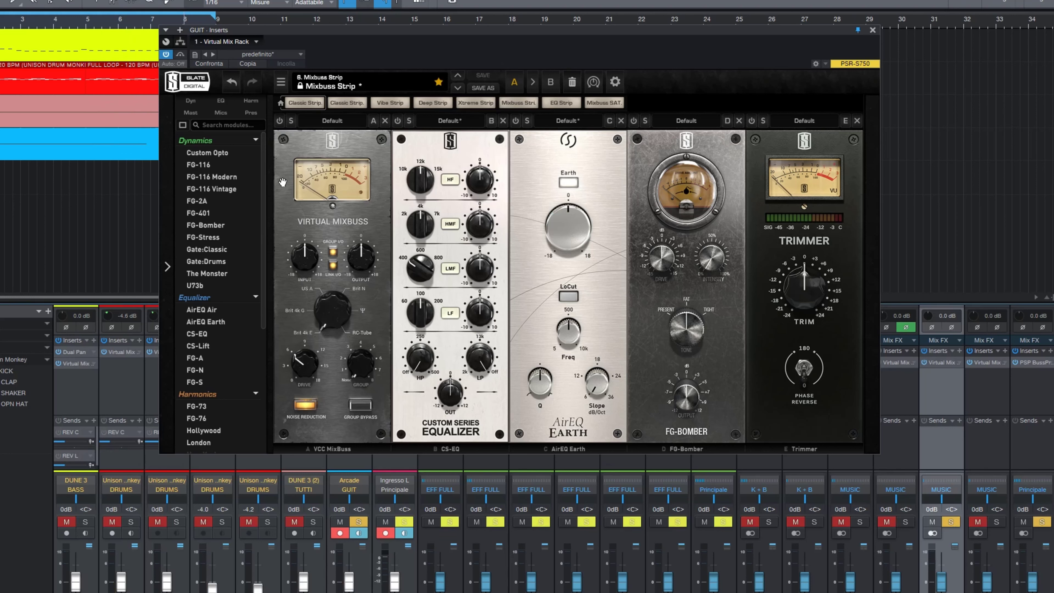
Turn on the VCC MixBuss in the GUIT rack and raise its input level
click(279, 121)
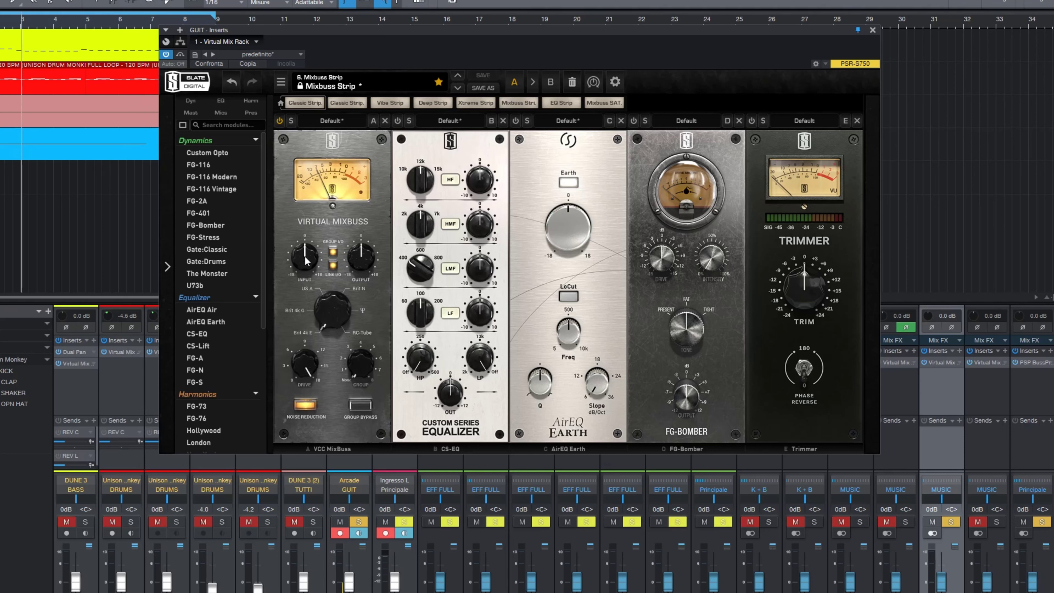
mouse_move(306, 265)
drag(305, 265, 308, 265)
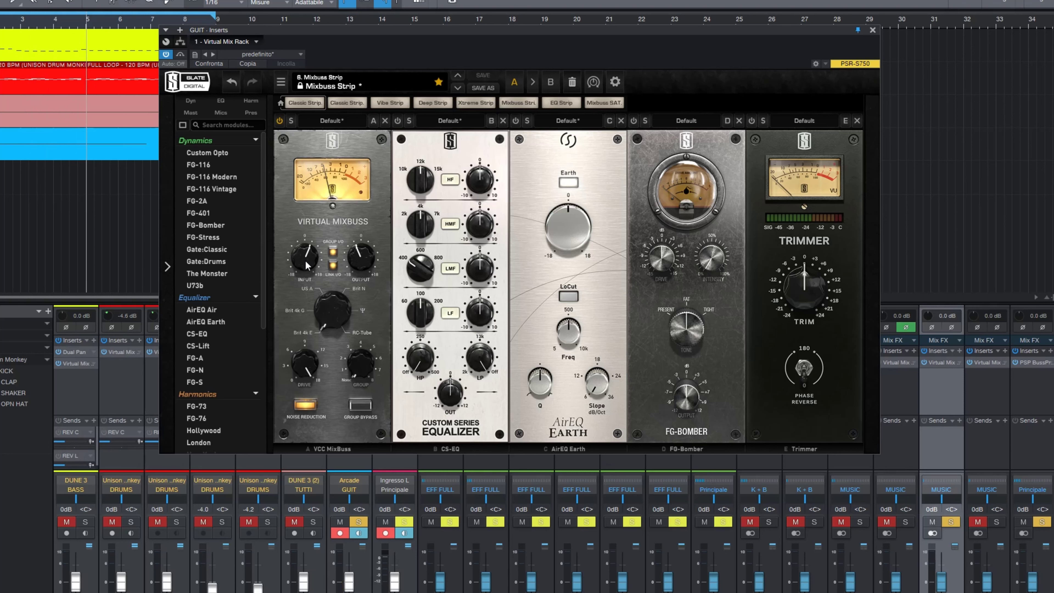
drag(306, 264, 308, 262)
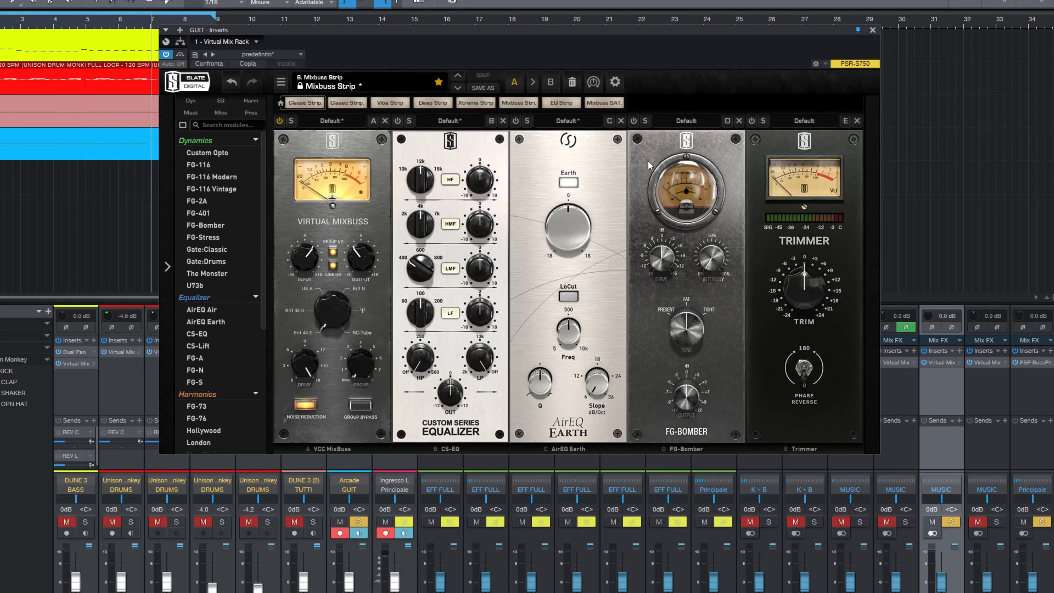
Turn on the FG-Bomber in the GUIT rack and adjust its drive and intensity
click(635, 121)
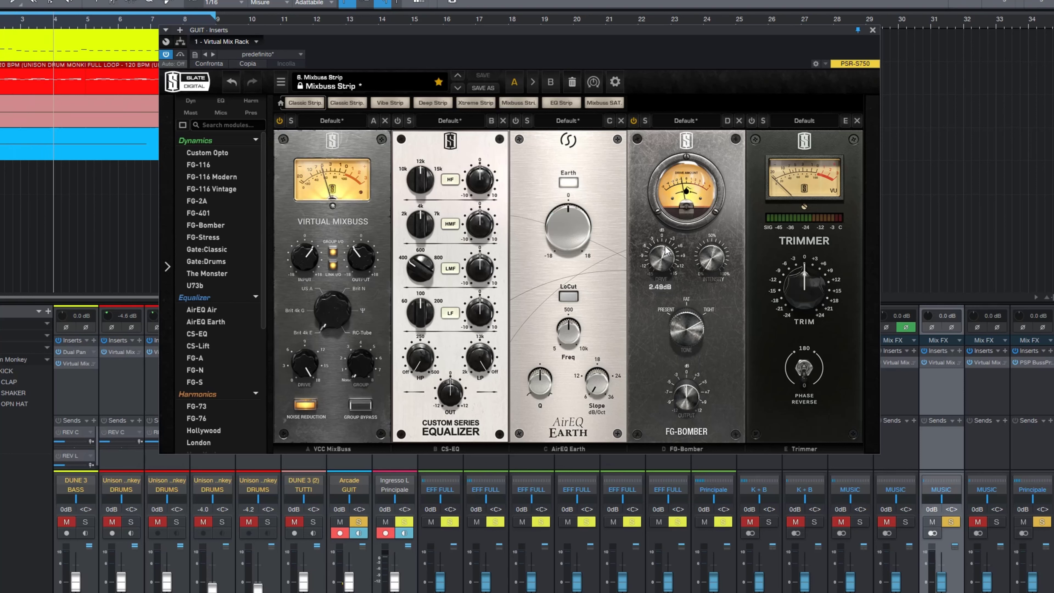
drag(666, 261, 681, 198)
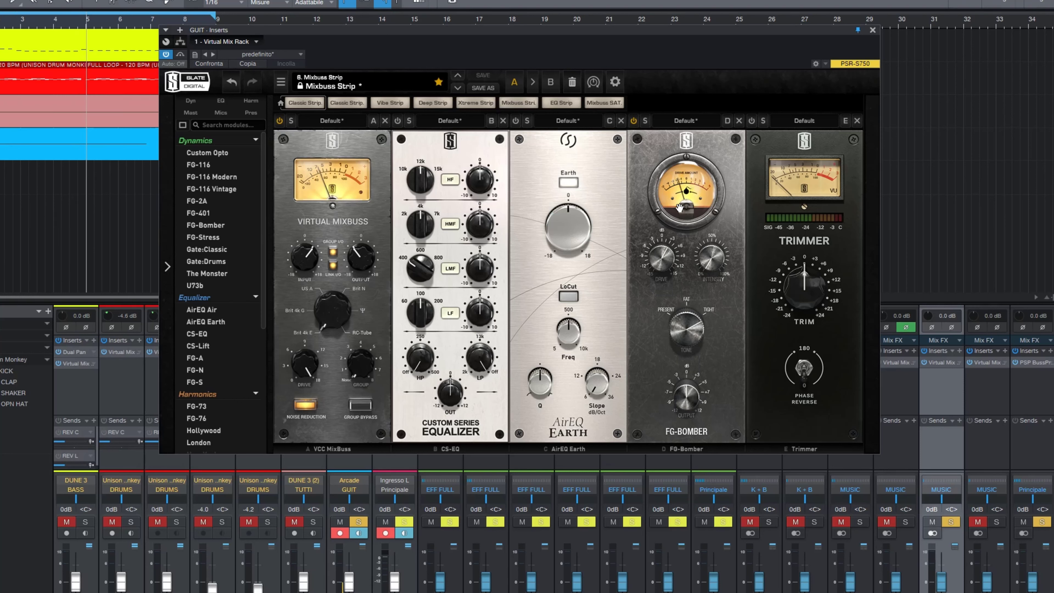
drag(710, 255, 721, 220)
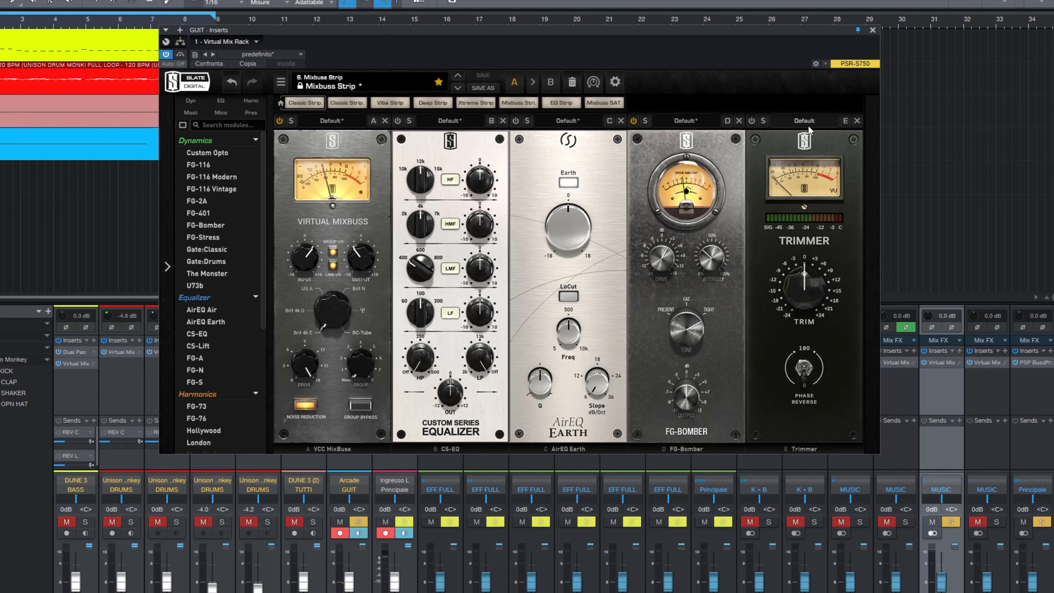
Remove the Trimmer from the GUIT rack, close the rack and take the bus out of solo
click(857, 120)
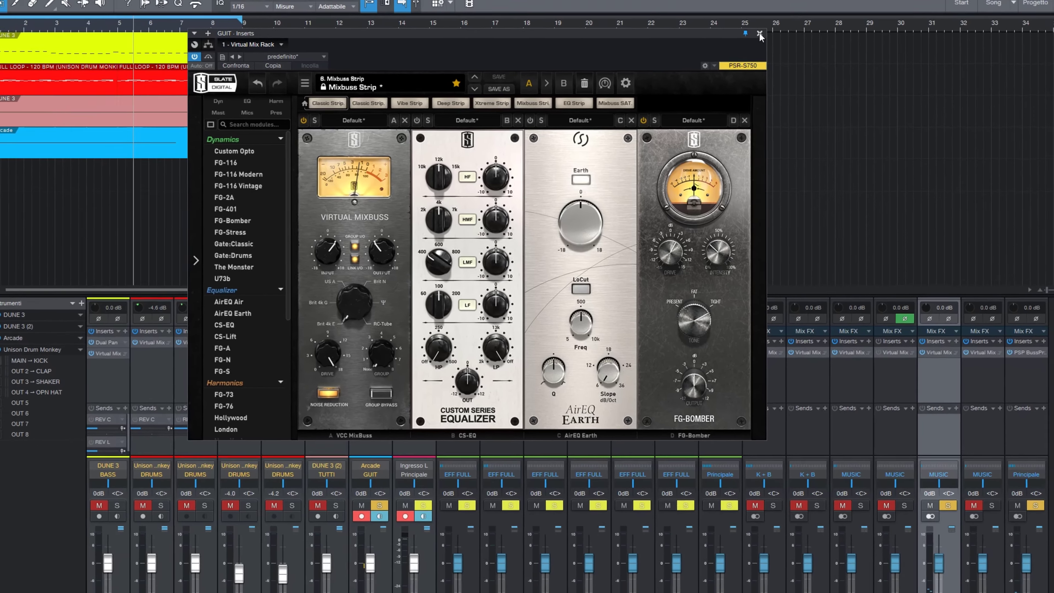
click(755, 30)
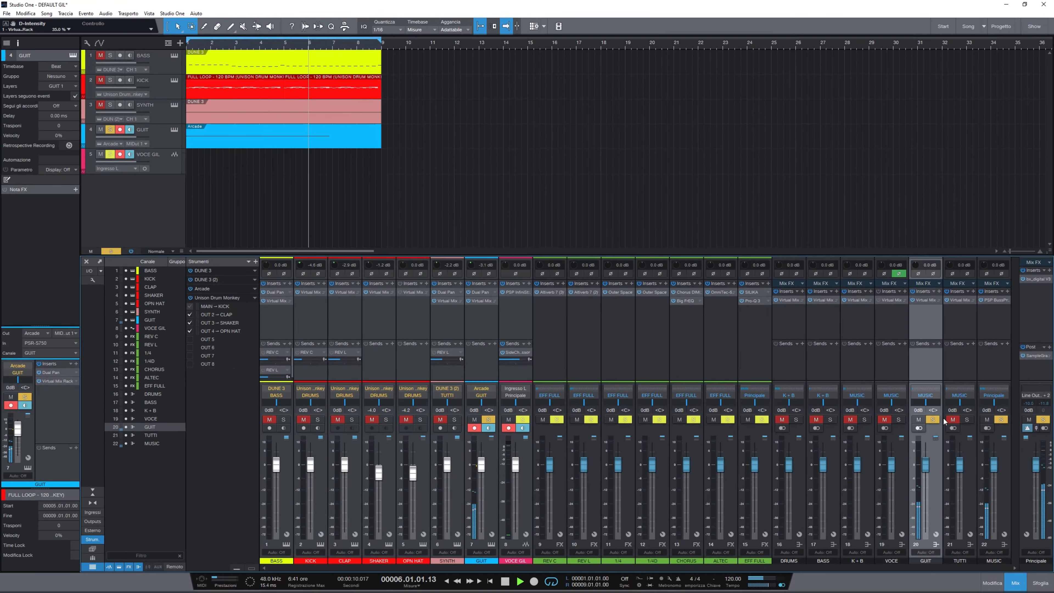
key(shift+s)
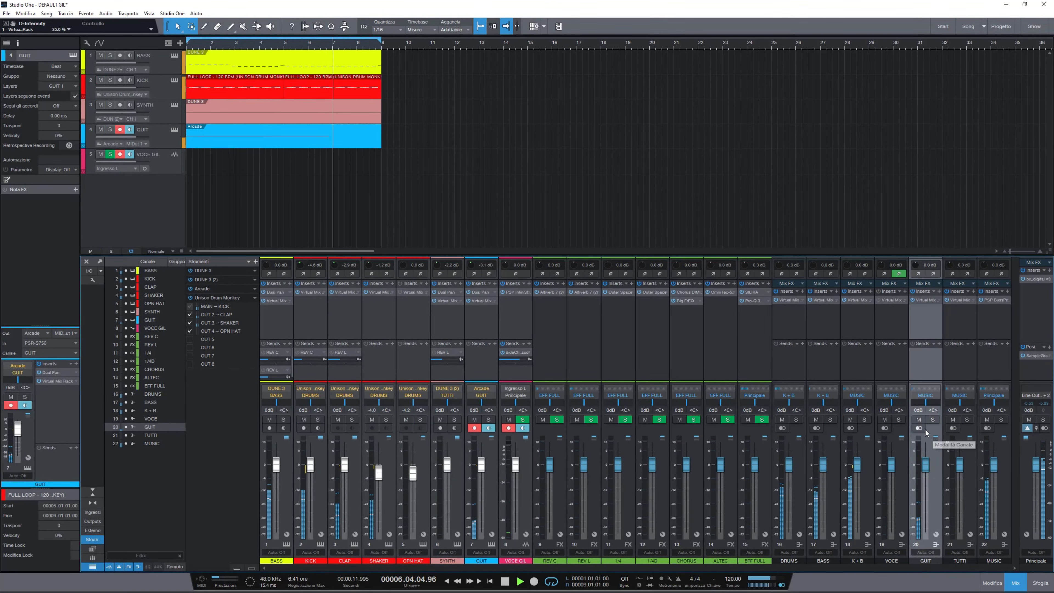
Add Slate Digital's Virtual Mix Rack to the inserts of the Principale main output, after bx_digital V3
click(1051, 271)
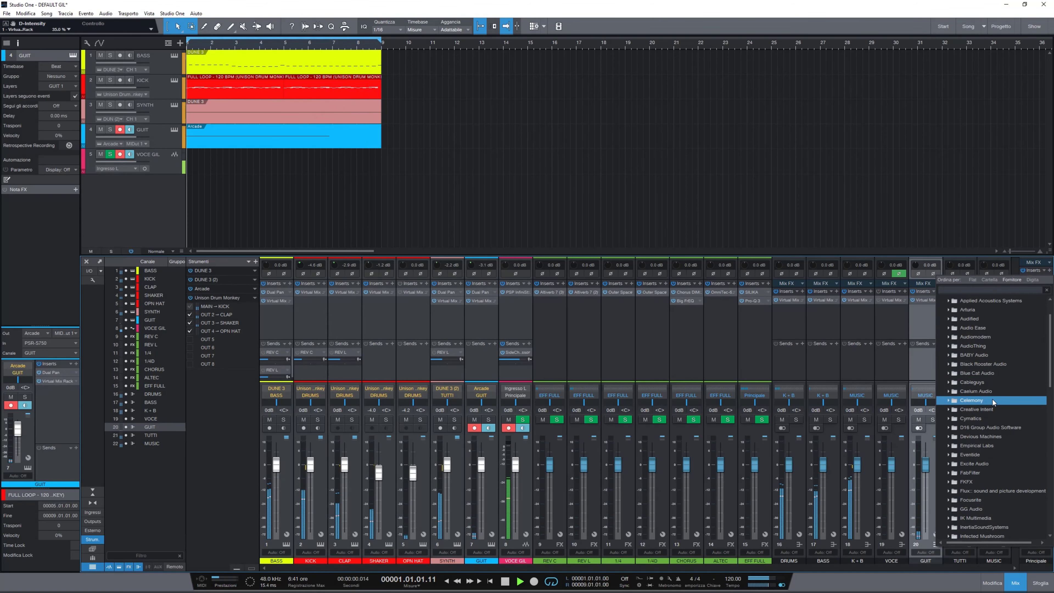
scroll(996, 406, down, 10)
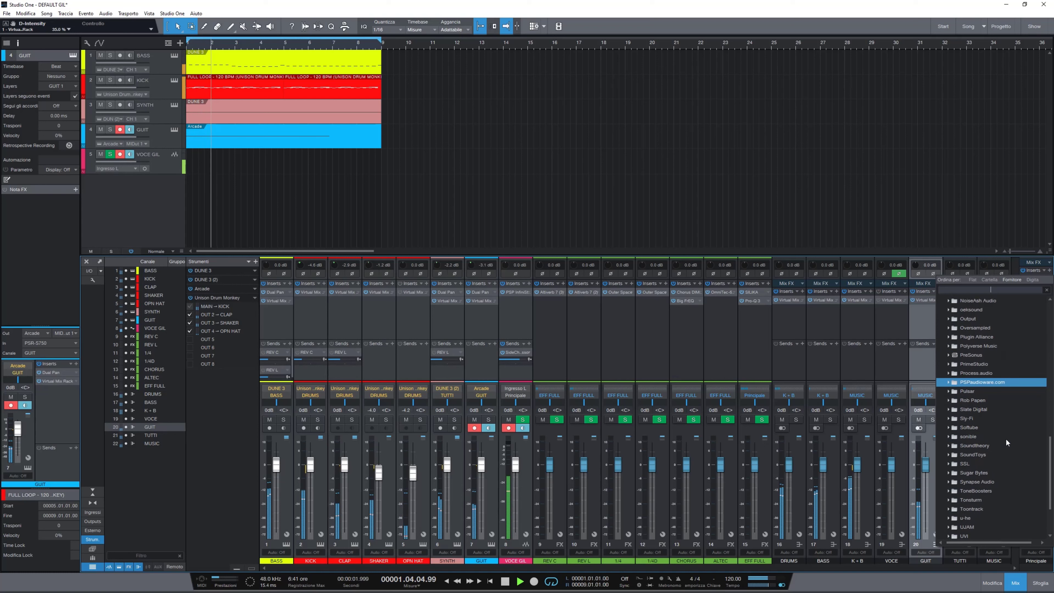
click(950, 410)
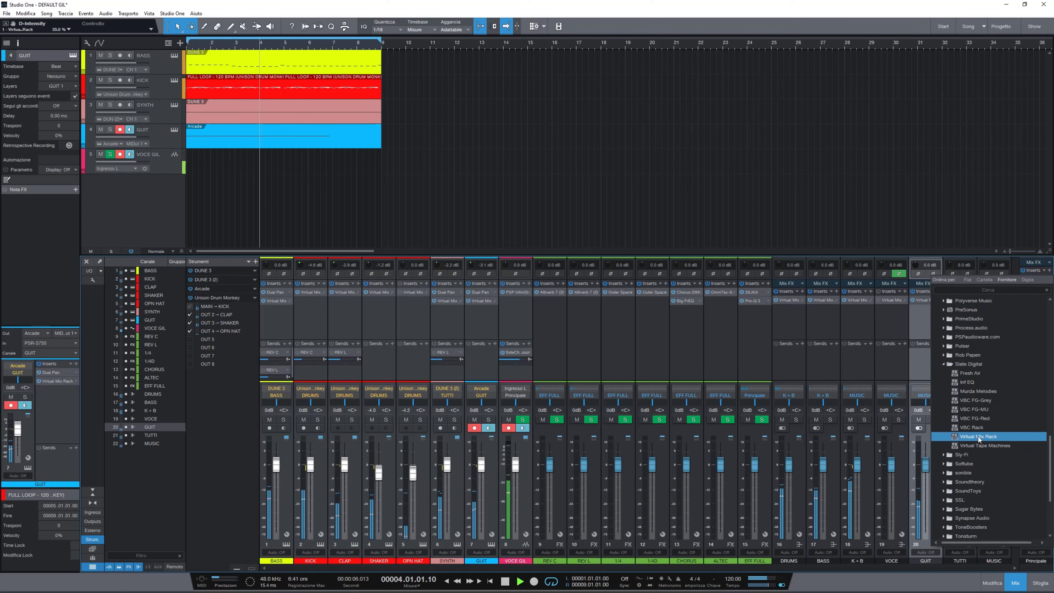
drag(979, 437, 1033, 270)
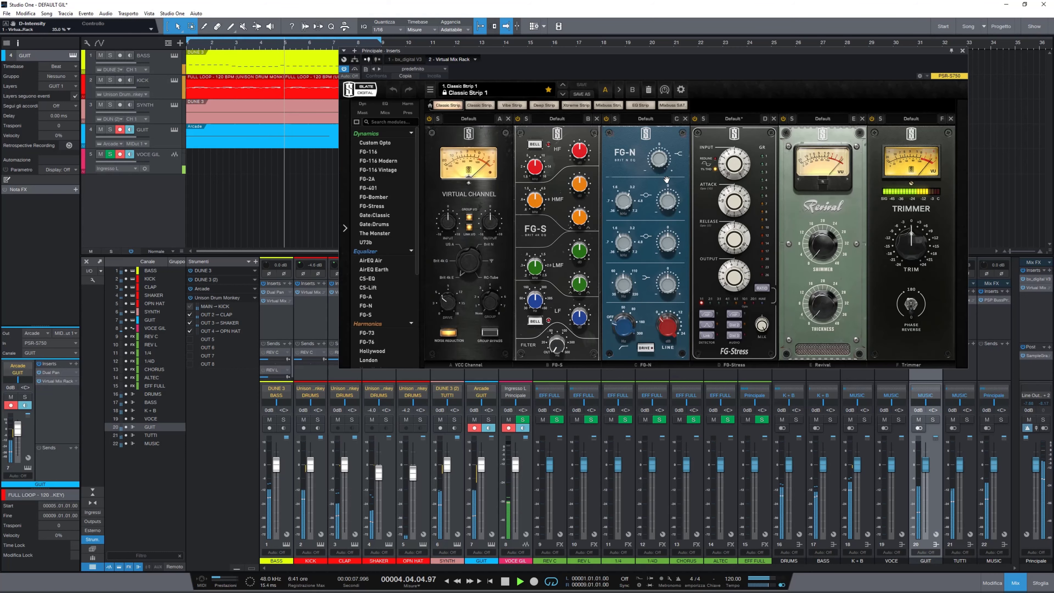
Remove the FG-S, FG-N, FG-Stress and VCC Channel modules from the main output's rack
click(597, 120)
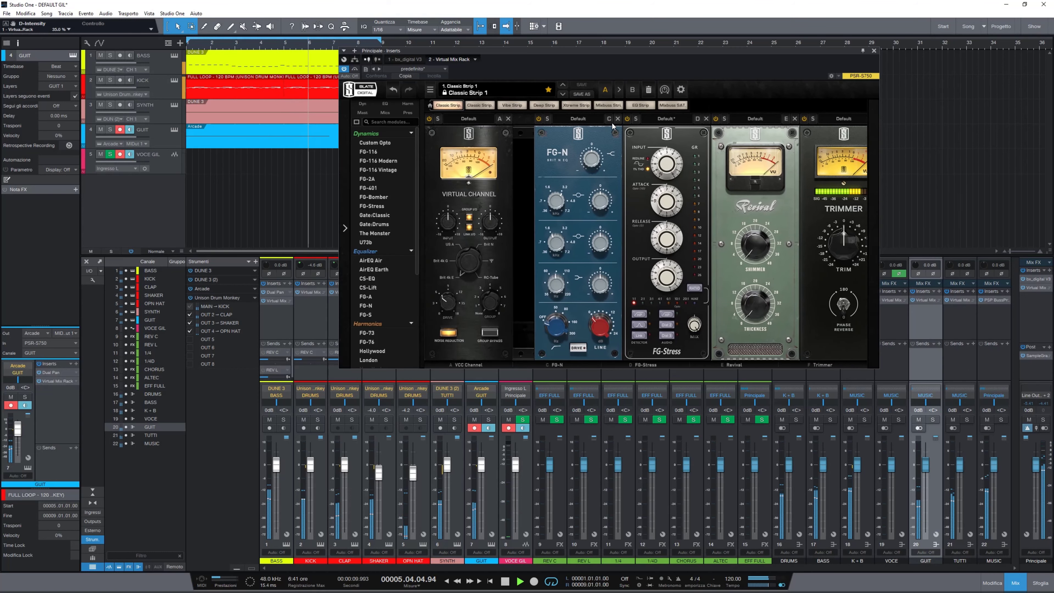
click(597, 119)
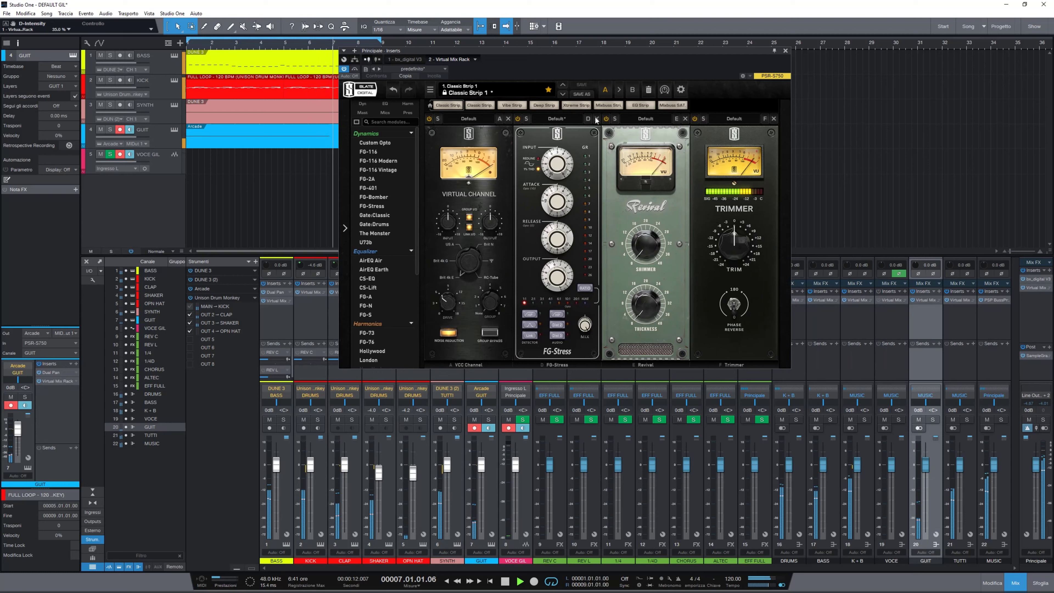
click(596, 119)
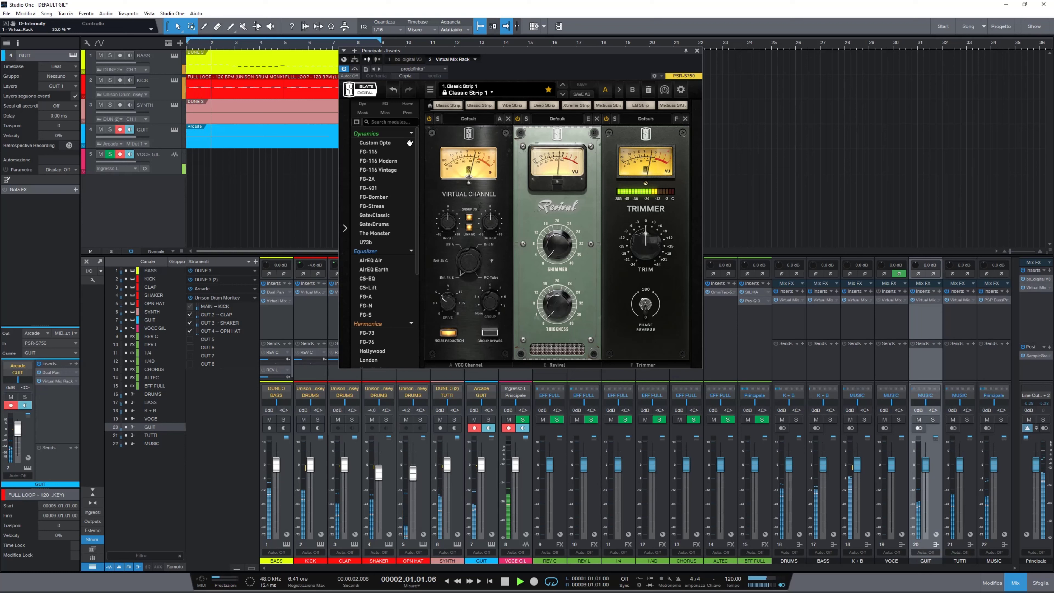
scroll(382, 207, down, 1)
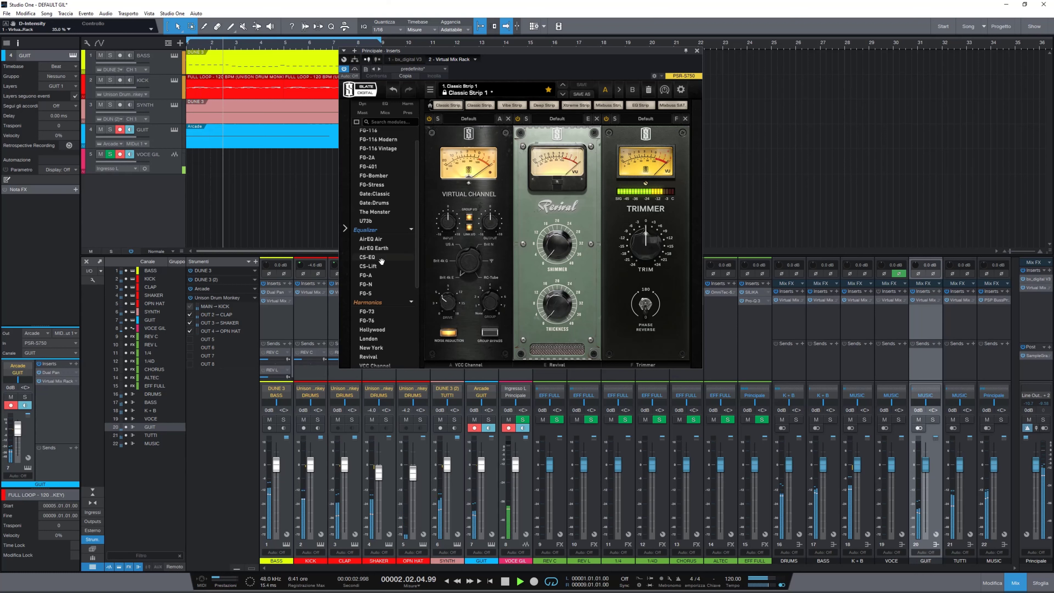
click(508, 118)
Add the VCC MixBuss module to the rack and place it first, before Revival
scroll(388, 266, down, 2)
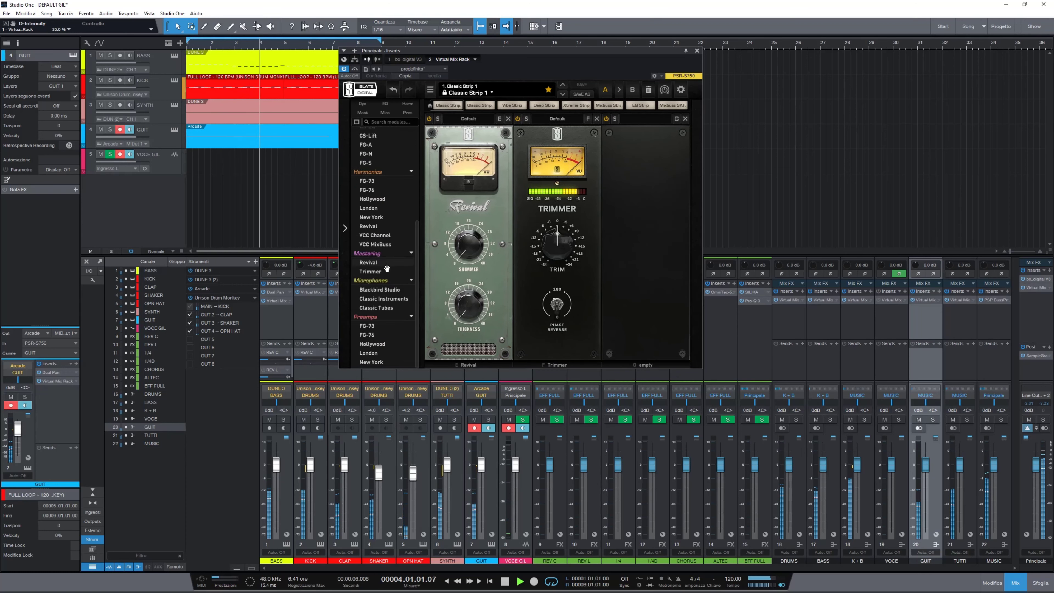
scroll(388, 275, up, 3)
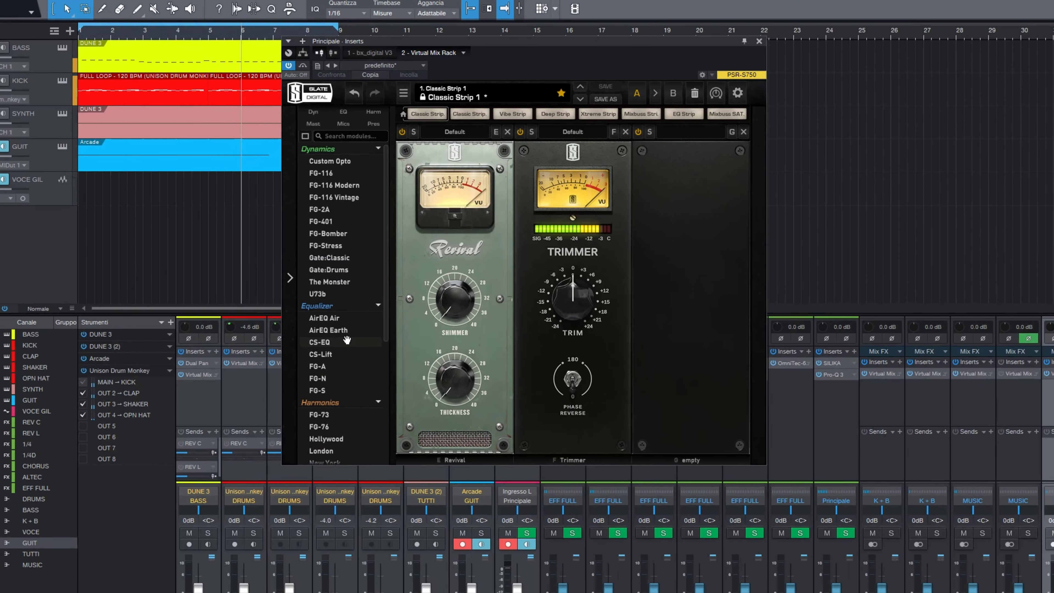
scroll(349, 332, down, 3)
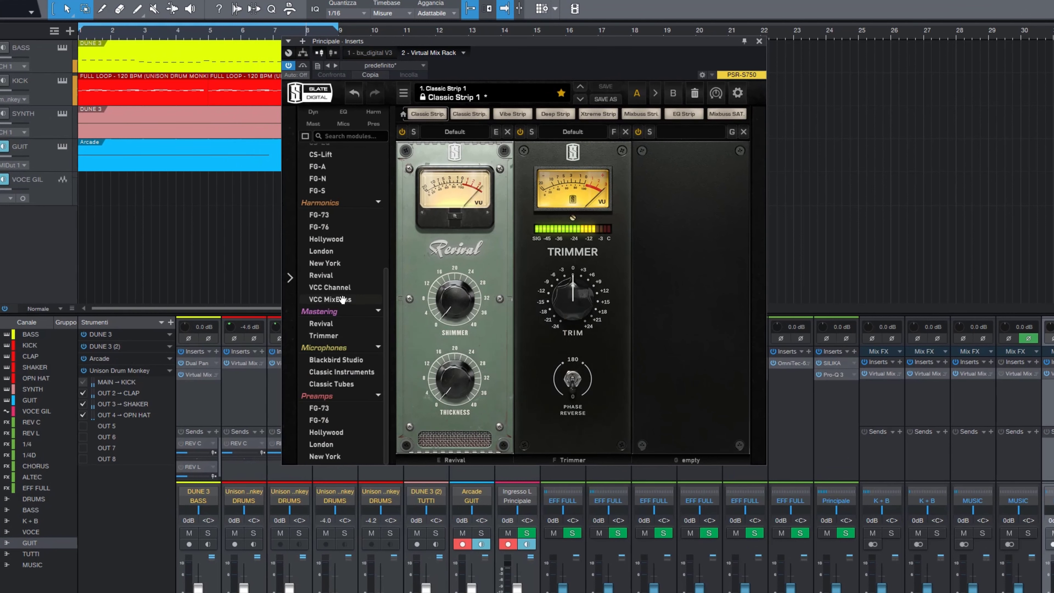
drag(340, 300, 630, 293)
drag(695, 245, 454, 240)
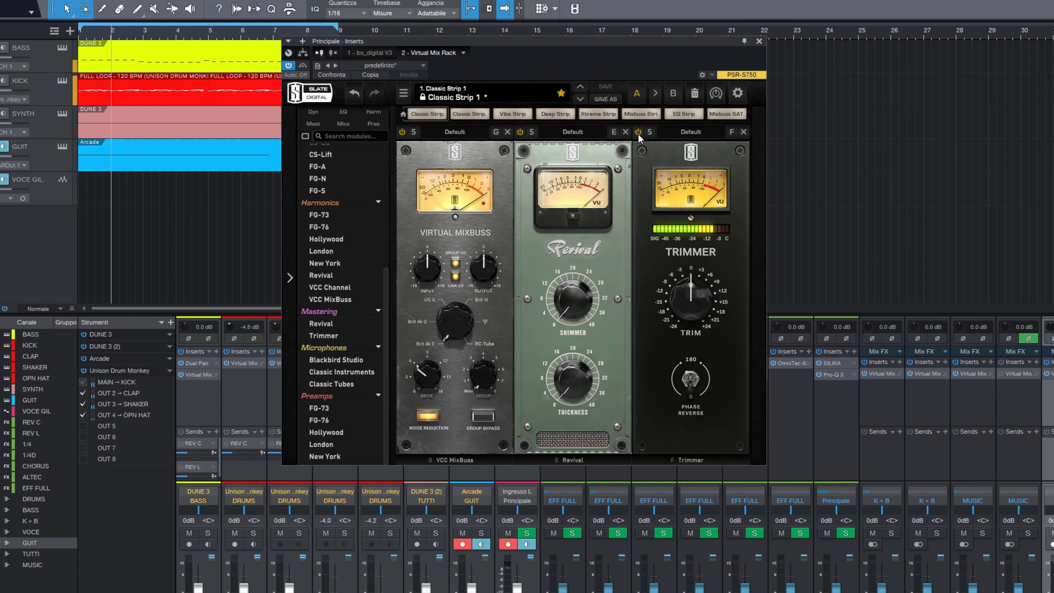
Bypass Revival, lower the Trimmer's trim and move the Trimmer ahead of VCC MixBuss
click(638, 131)
click(521, 132)
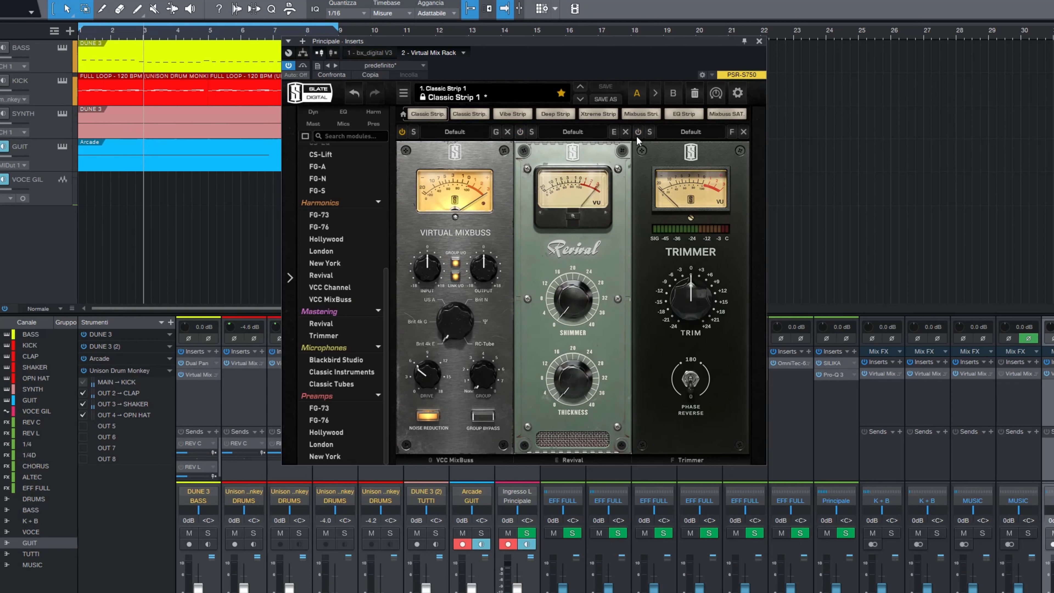
click(638, 131)
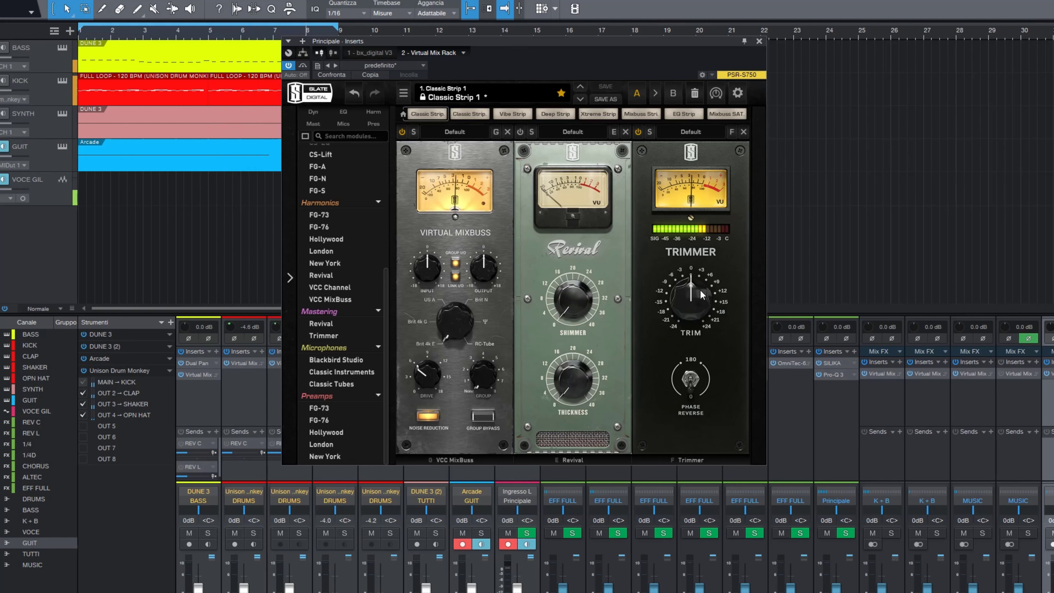
drag(654, 263, 457, 295)
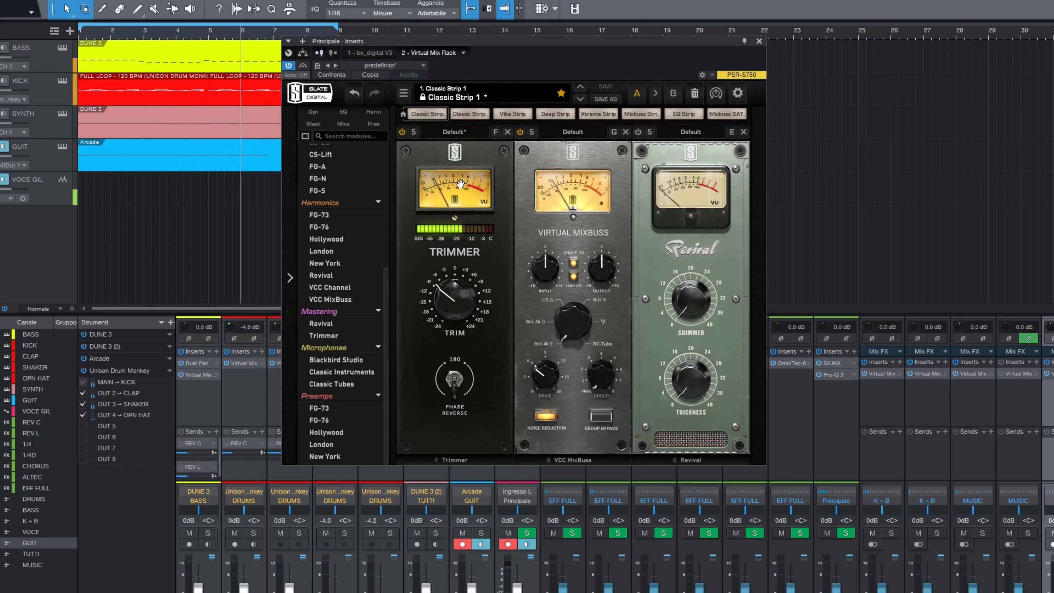
Compare the main output with the Trimmer and VCC MixBuss on and off, leaving both modules bypassed
click(402, 133)
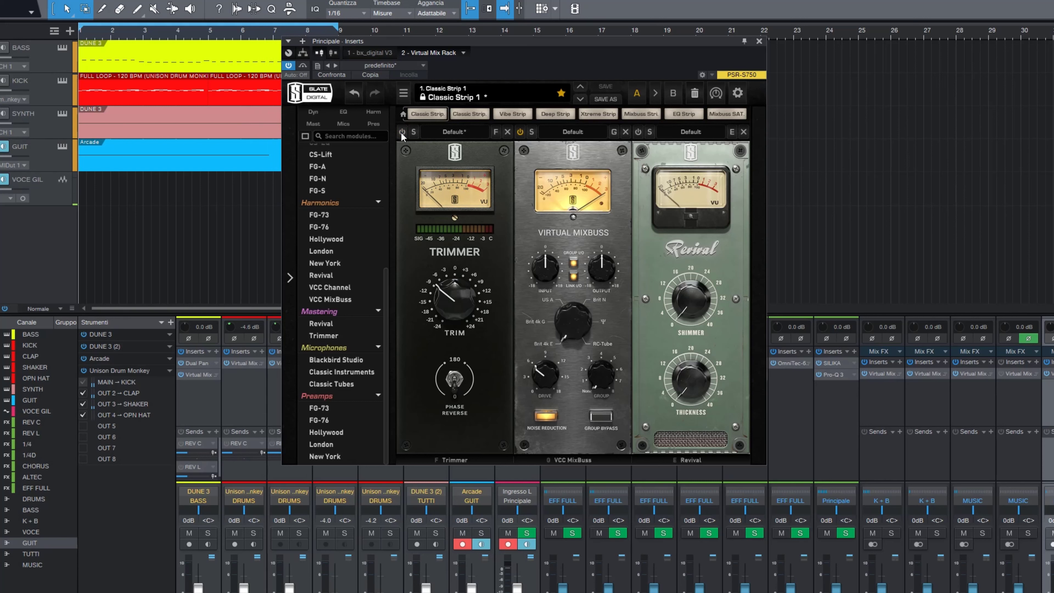
click(402, 132)
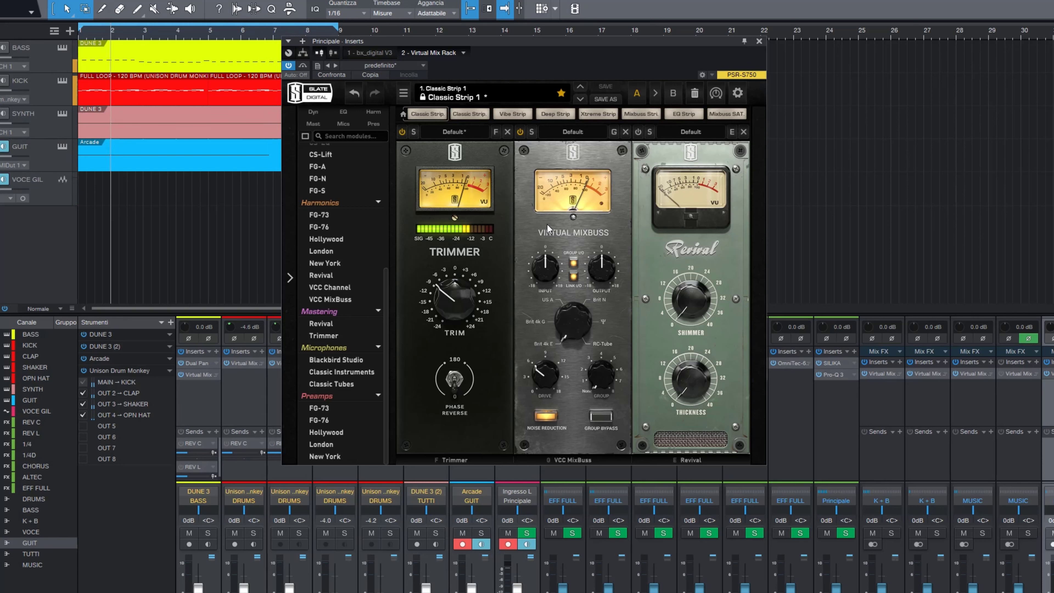
click(520, 132)
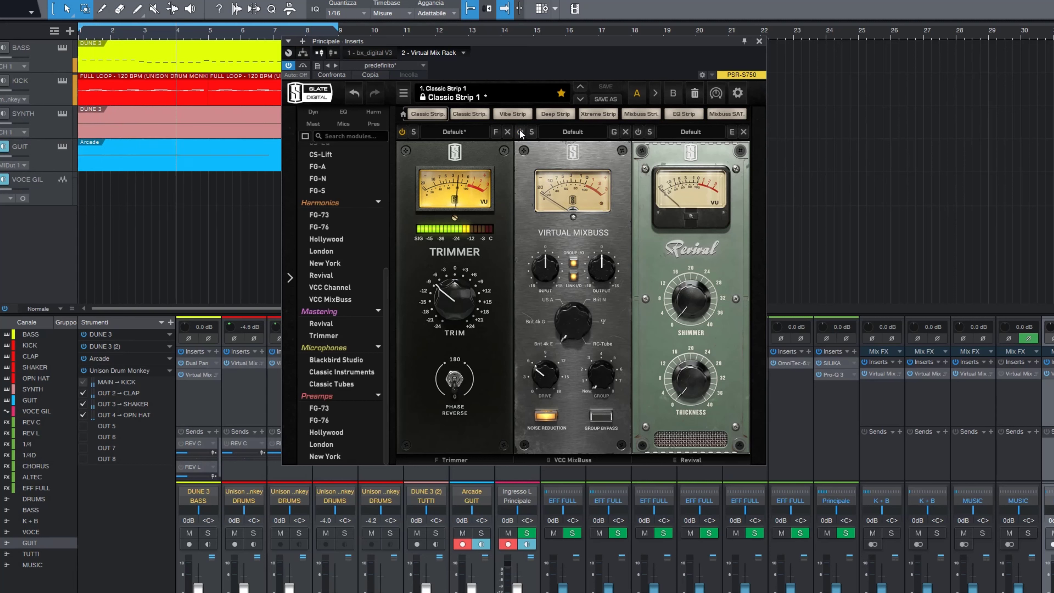
click(401, 132)
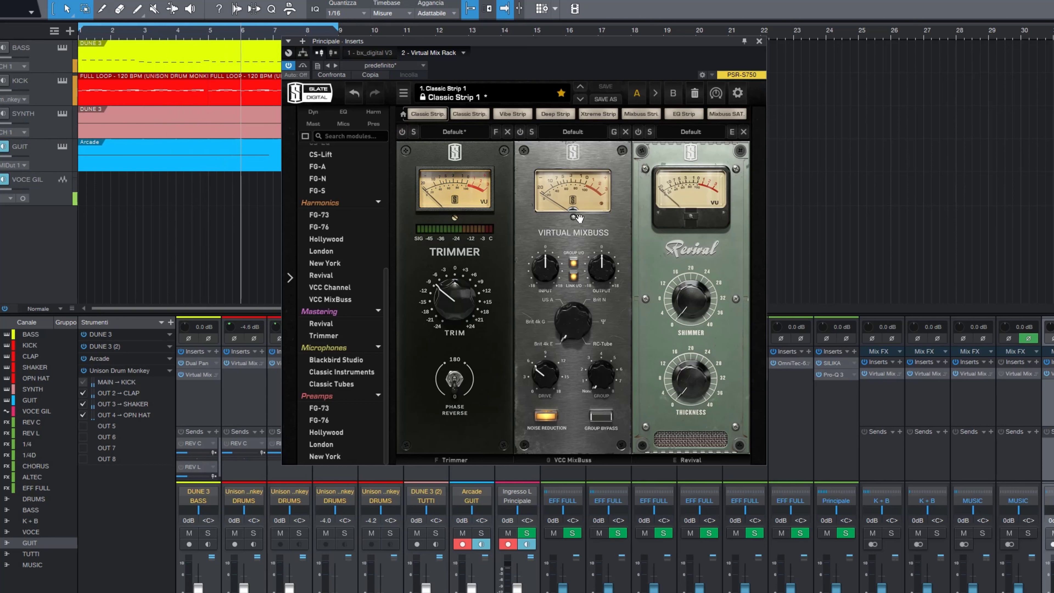
Turn on VCC MixBuss with 18 dB of drive, lower its linked input to about -8.88 dB and compare it with bypass
click(519, 132)
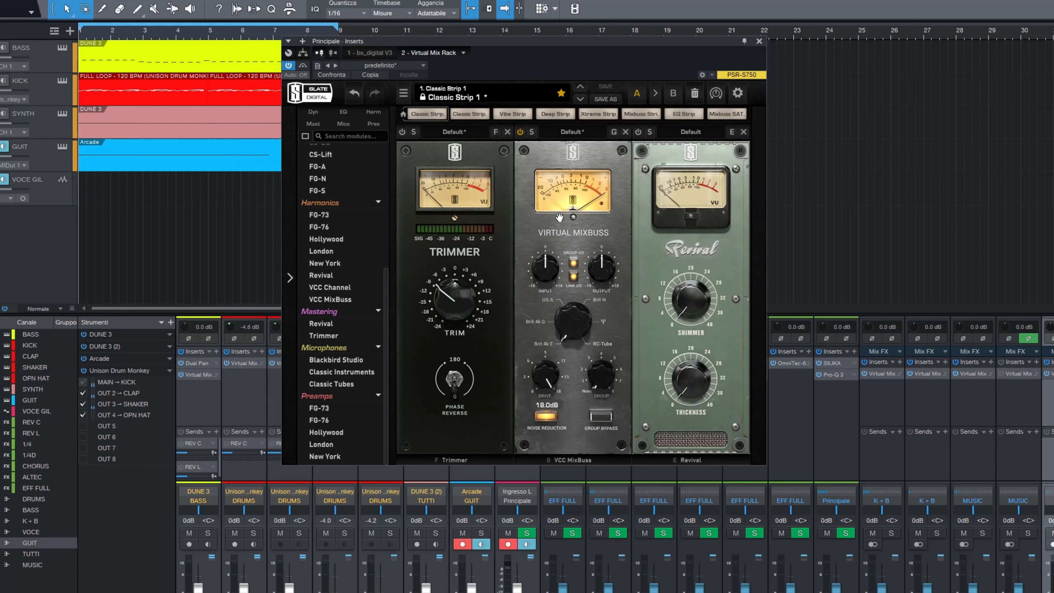
drag(554, 269, 558, 310)
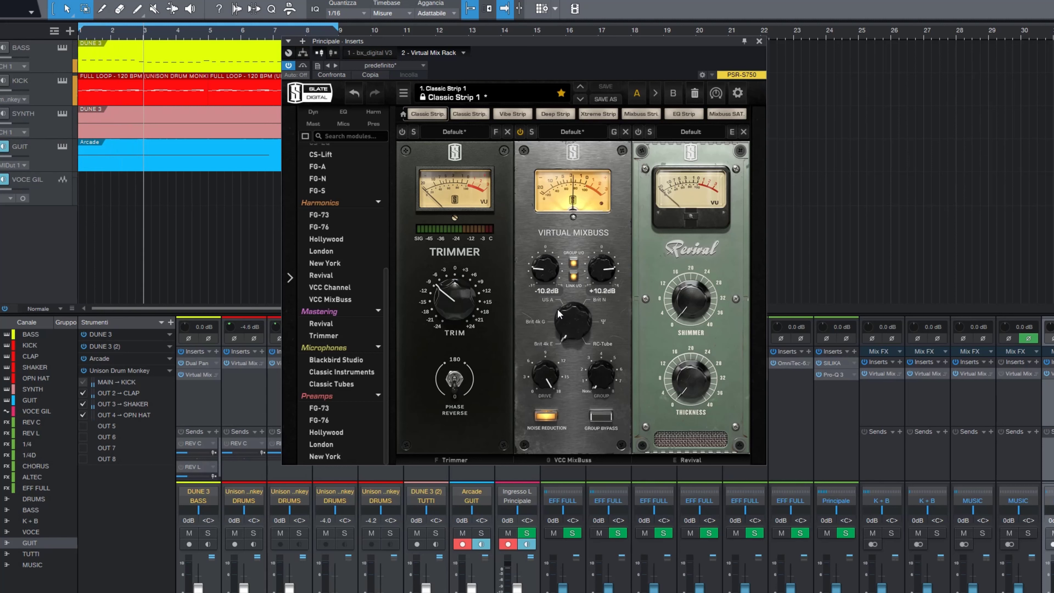
drag(543, 273, 543, 270)
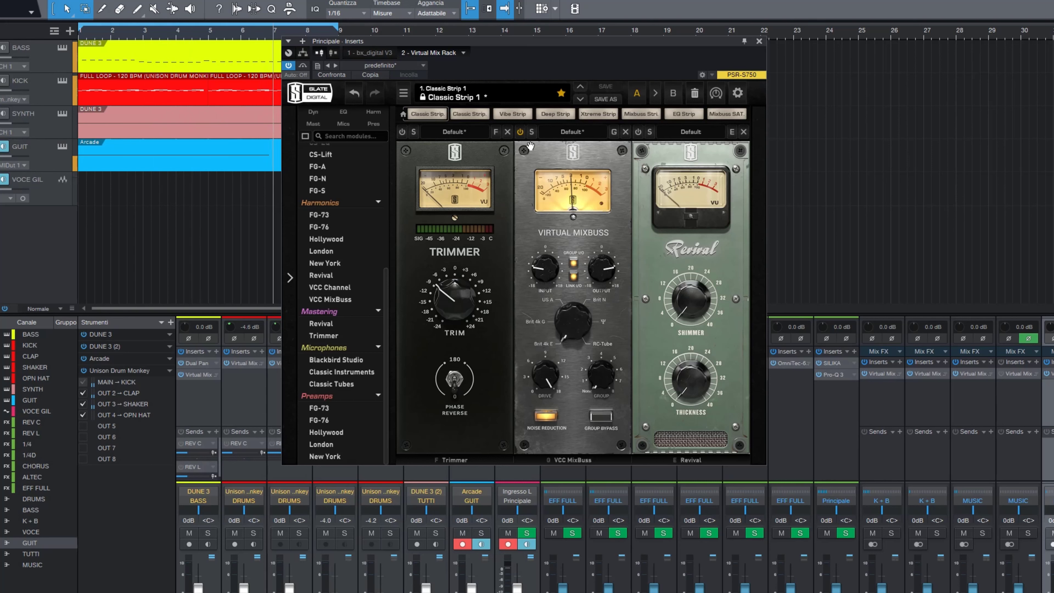
click(520, 132)
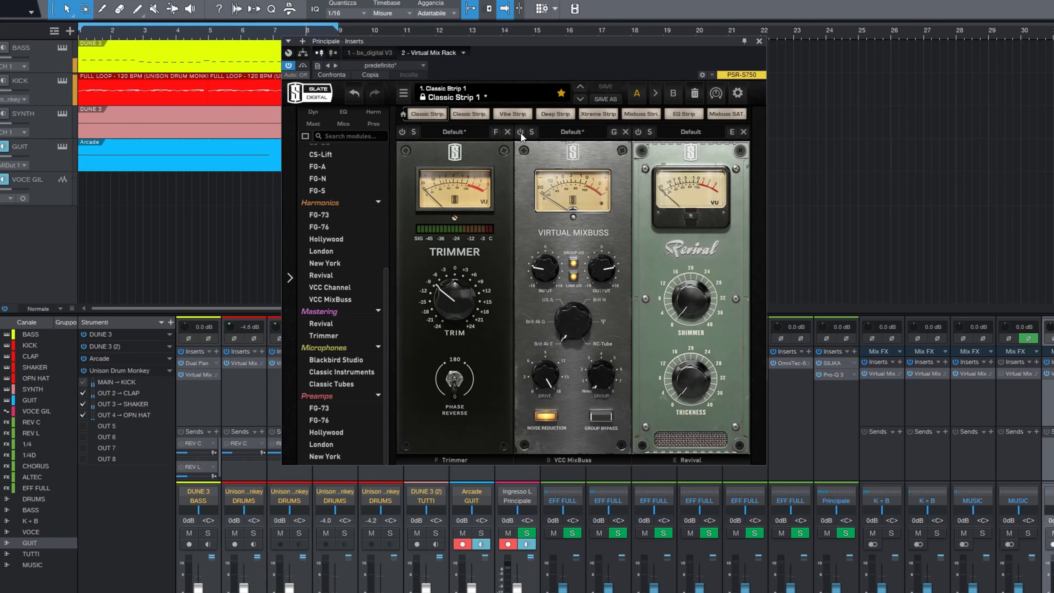
click(521, 132)
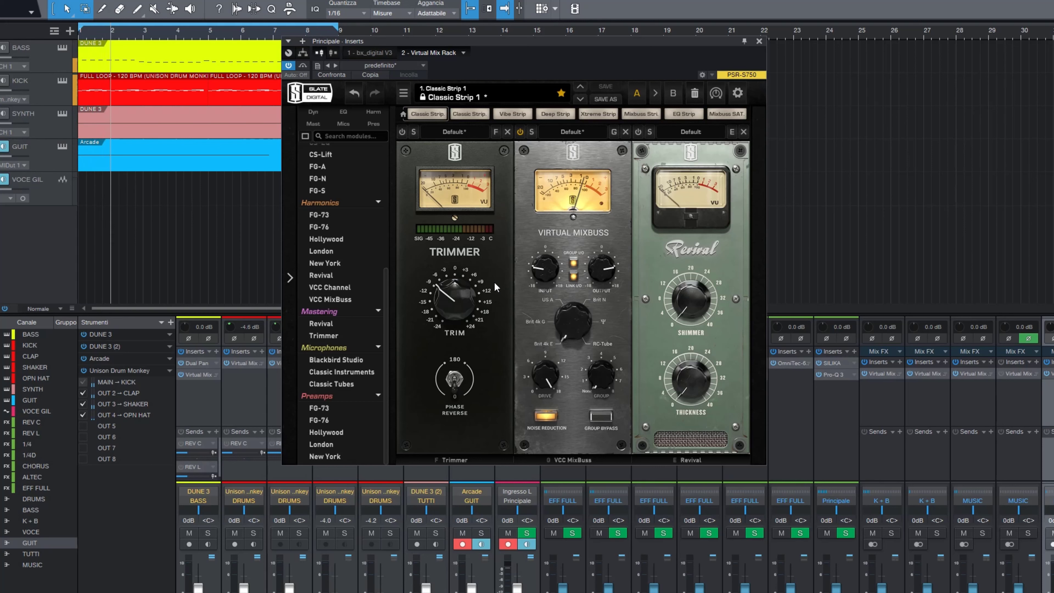
Unlink the VCC MixBuss input and output and reduce the output to about 5.51 dB
mouse_move(549, 273)
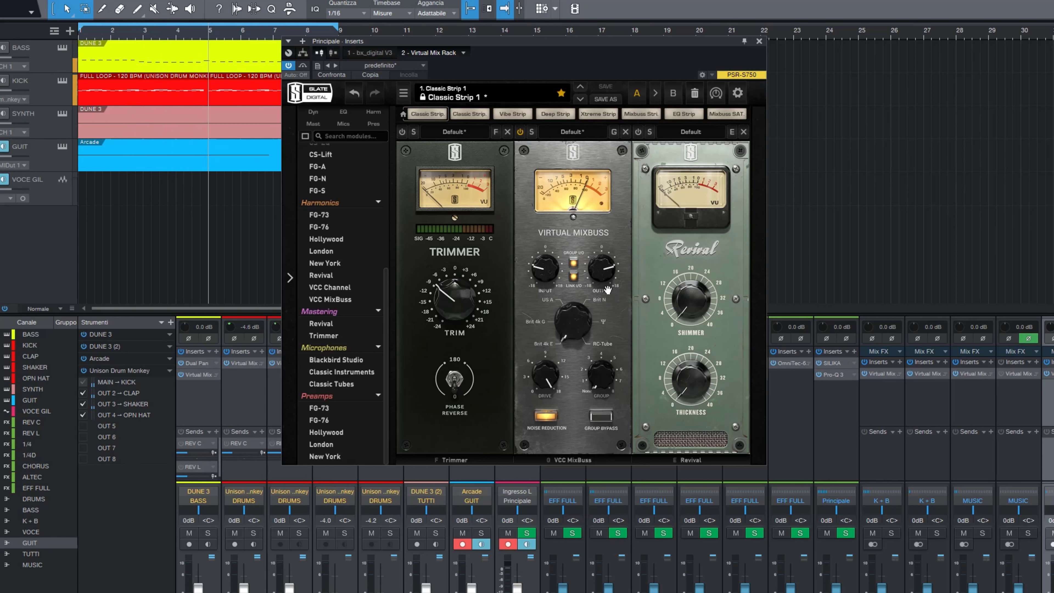
click(573, 278)
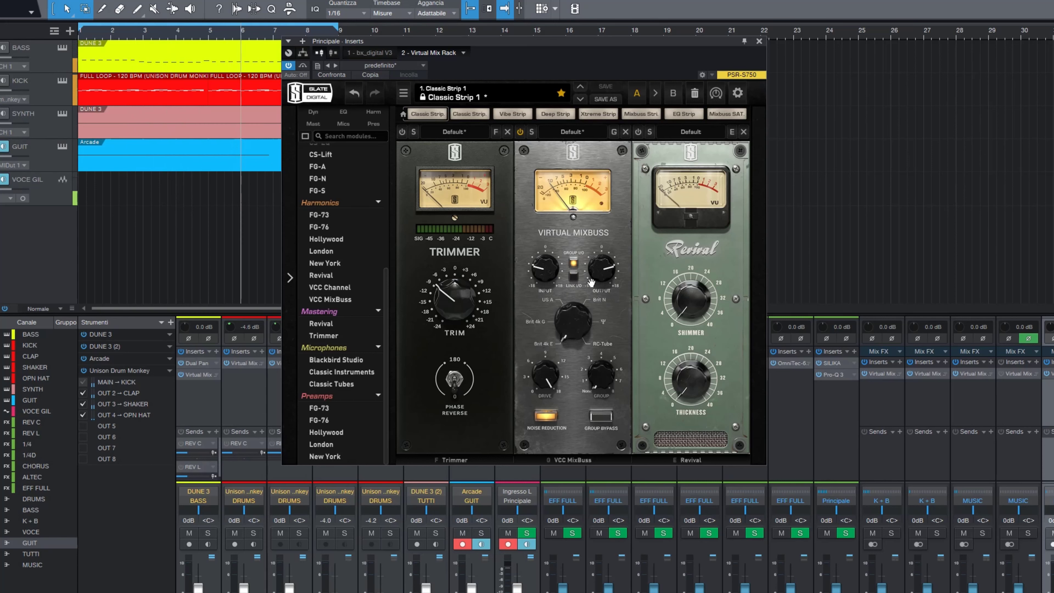
mouse_move(615, 277)
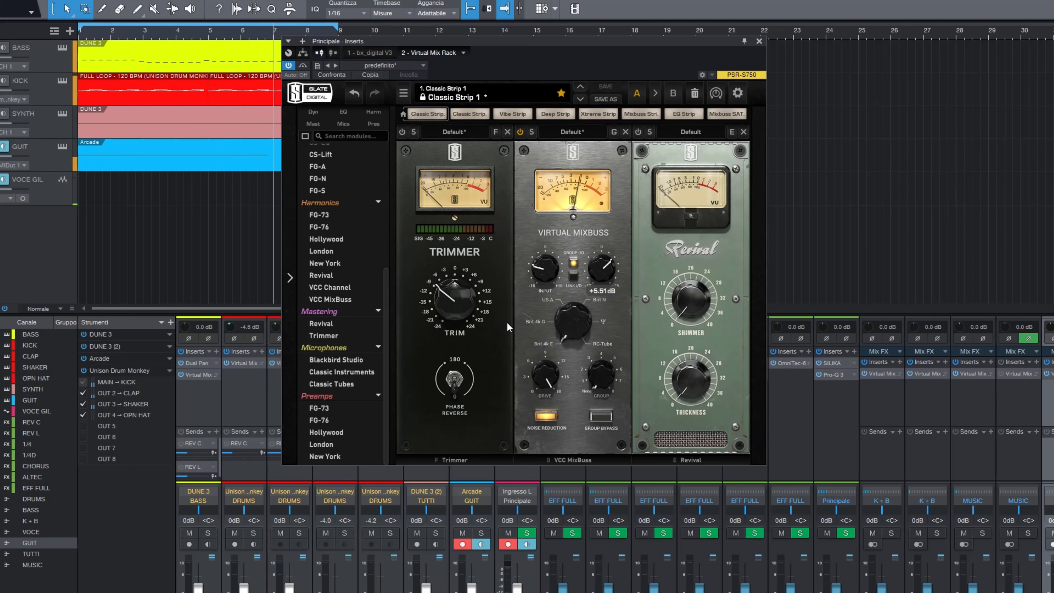
Place VCC MixBuss before the Trimmer, turn the Trimmer on, and reset its trim and the VCC MixBuss output to 0 dB
drag(496, 323, 631, 323)
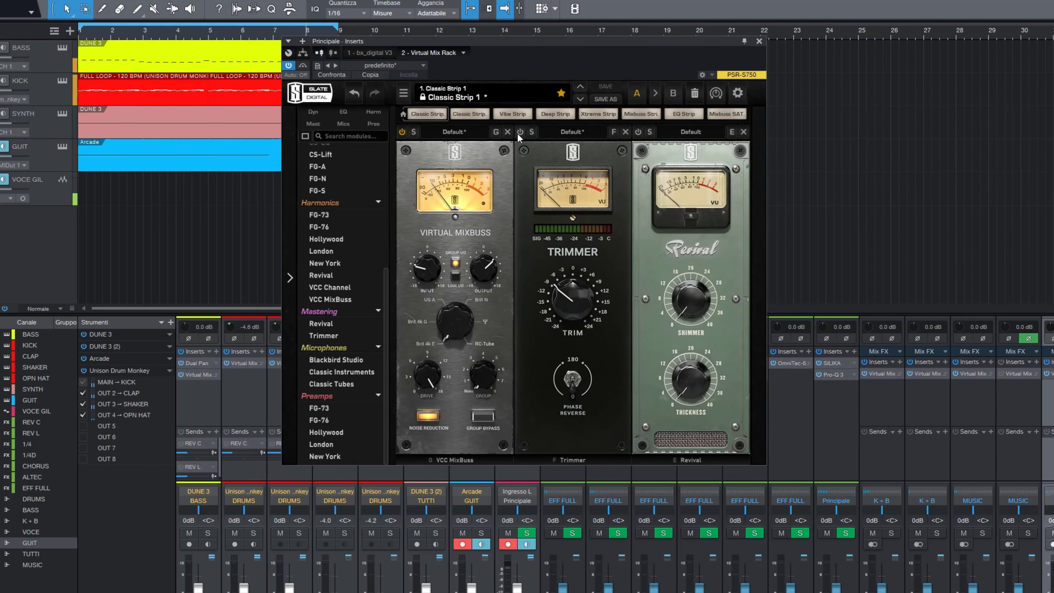
click(520, 132)
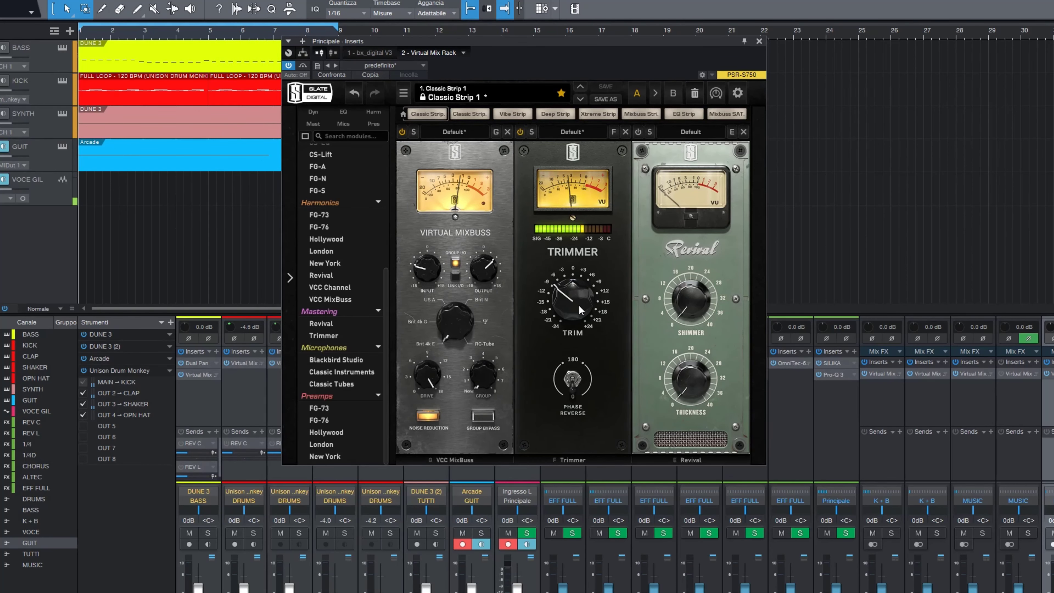
drag(579, 305, 584, 287)
mouse_move(487, 286)
mouse_down()
mouse_move(487, 276)
mouse_move(489, 295)
mouse_up()
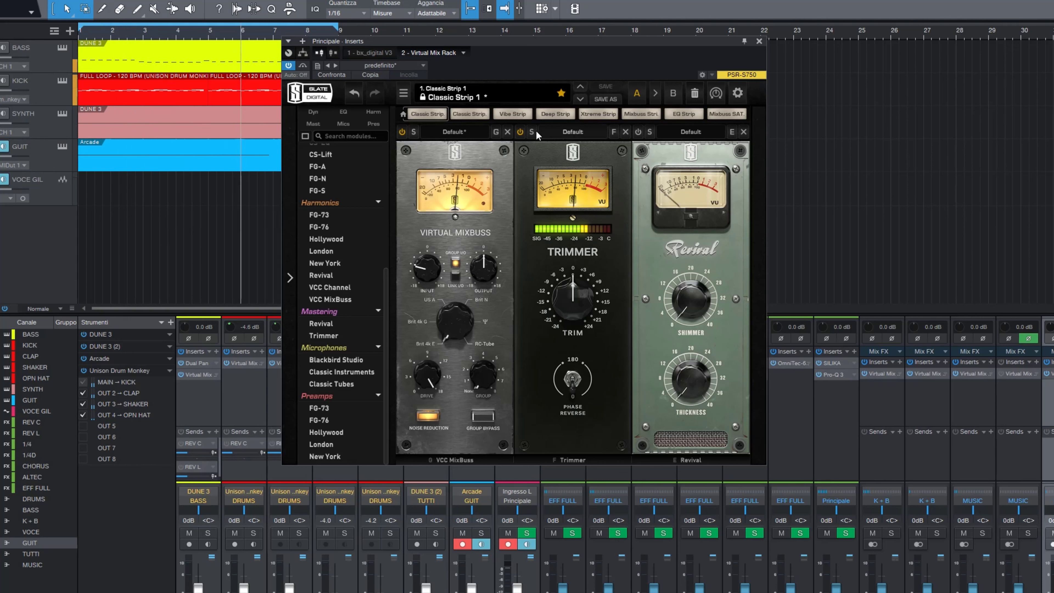
Compare the main output with the rack bypassed and active, check the level on the Trimmer meter, and leave the Trimmer off
click(520, 132)
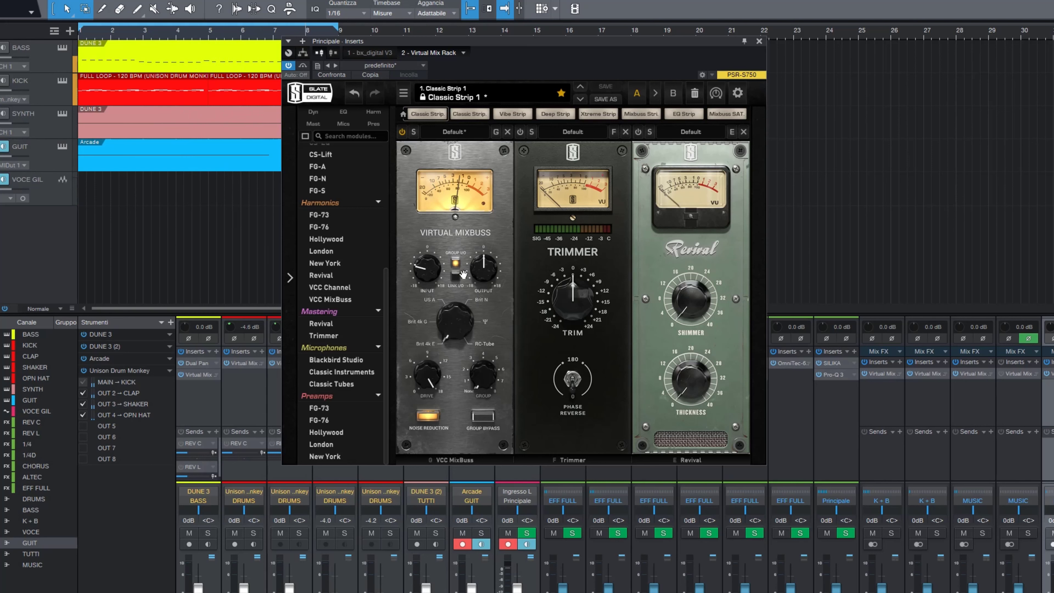
click(304, 67)
click(304, 67)
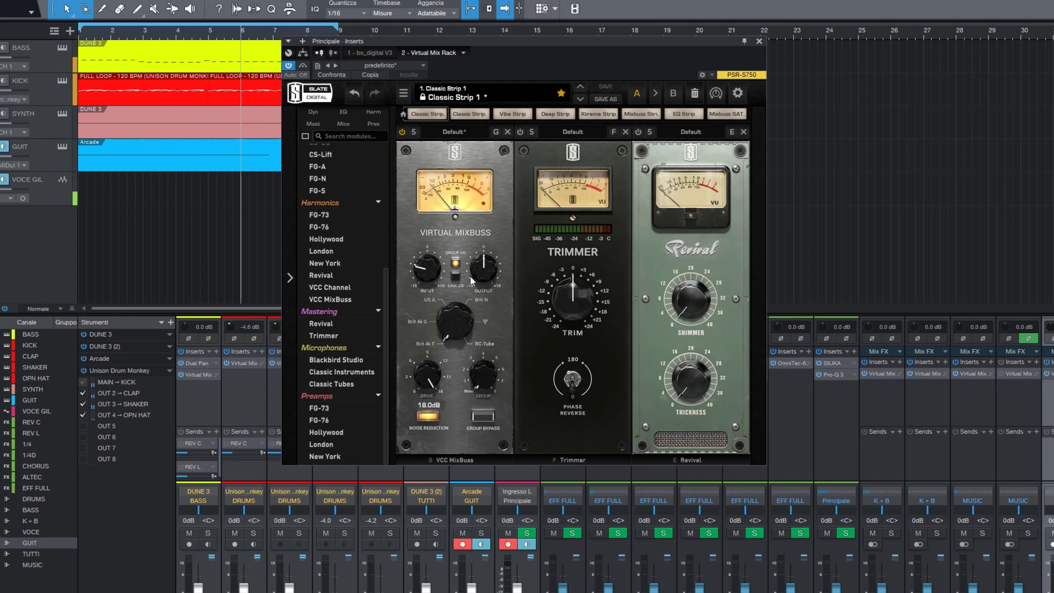
mouse_move(481, 280)
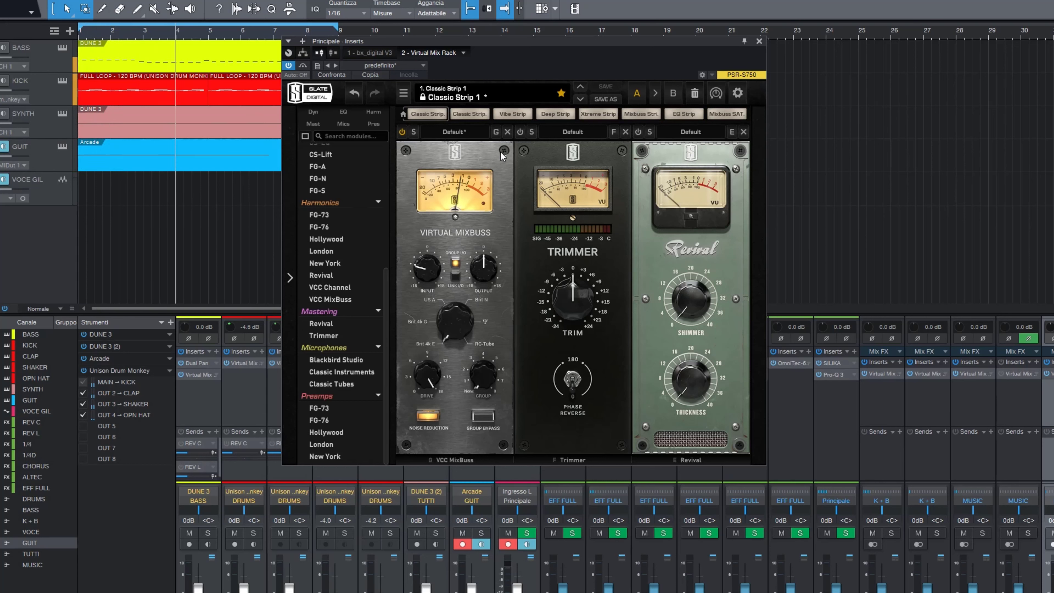
click(519, 133)
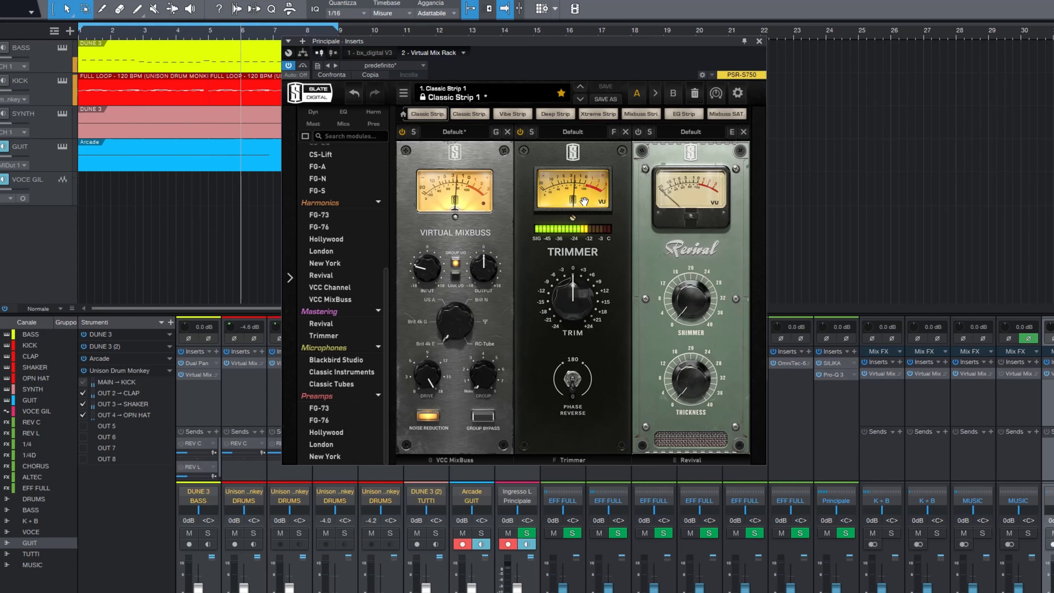
click(638, 132)
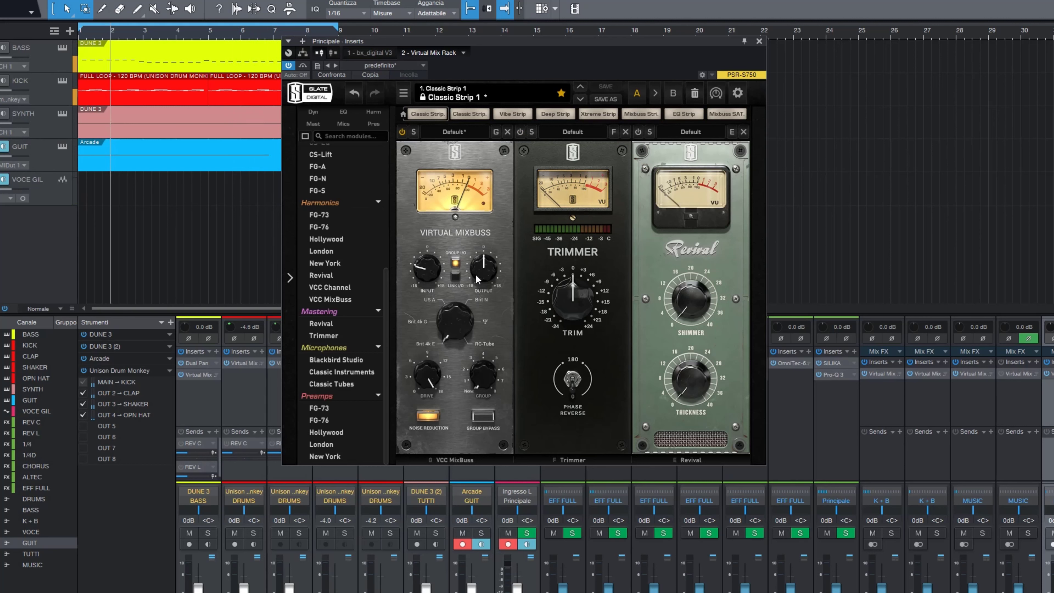
Raise the VCC MixBuss output to about 8.88 dB to match the input reduction
mouse_move(437, 272)
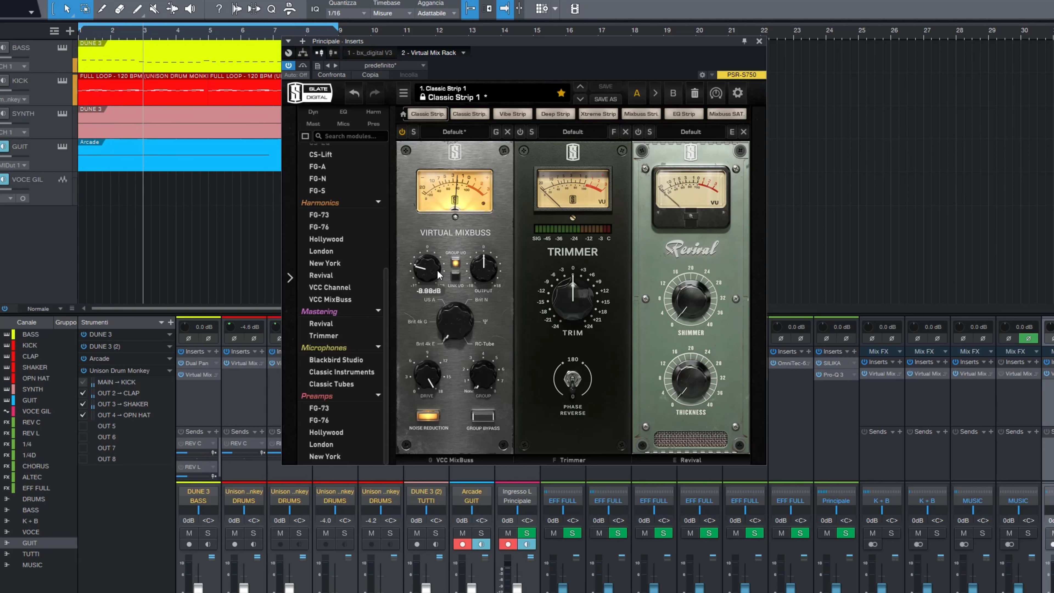
mouse_move(488, 262)
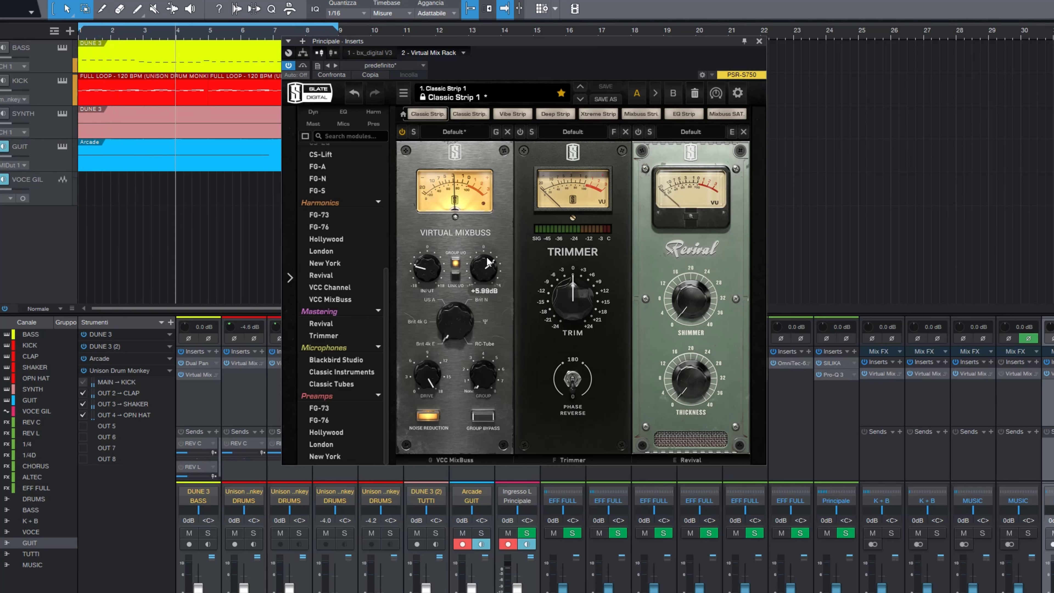
drag(488, 262, 487, 247)
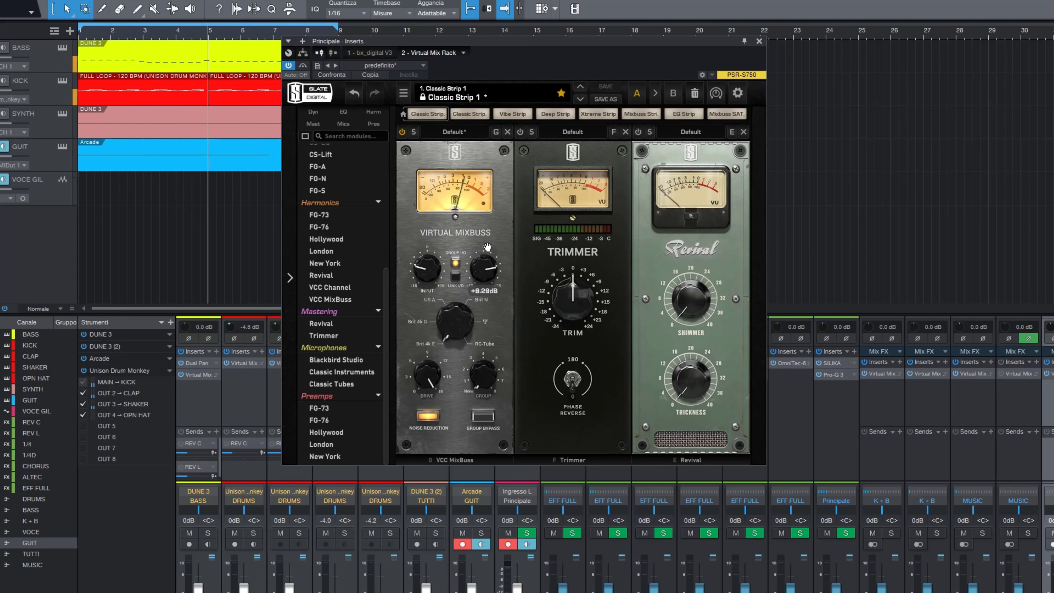
mouse_move(440, 274)
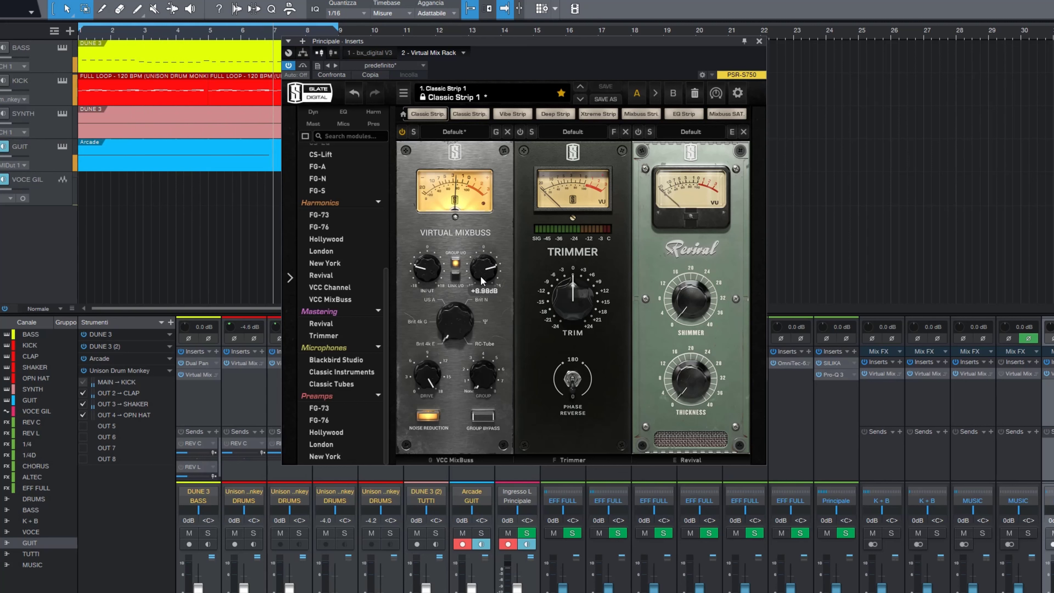
Readjust the VCC MixBuss levels, relink its input and output, and remove the Trimmer from the rack
scroll(481, 275, up, 2)
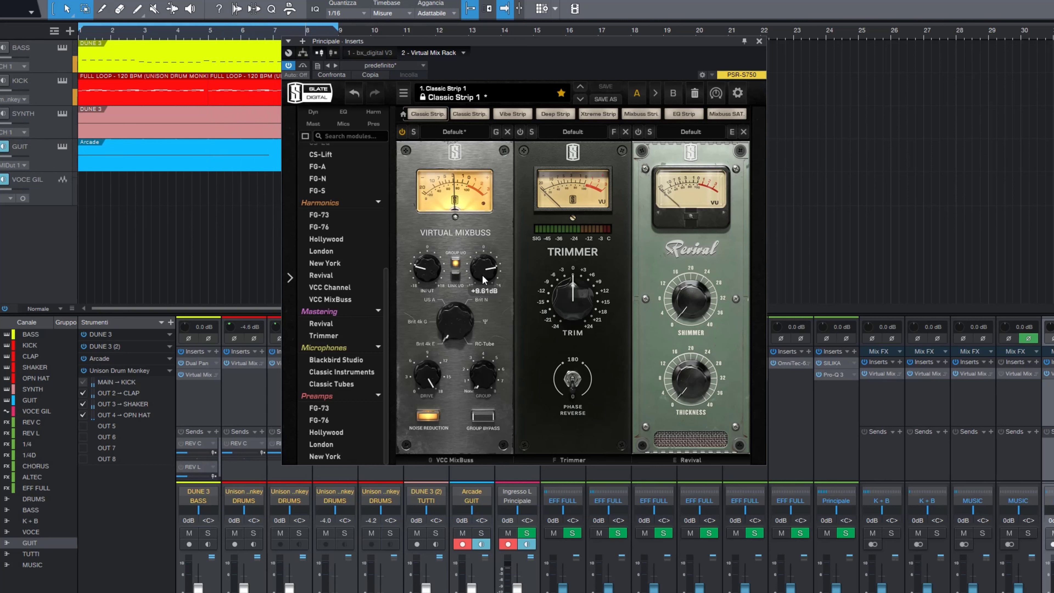
drag(482, 274, 479, 304)
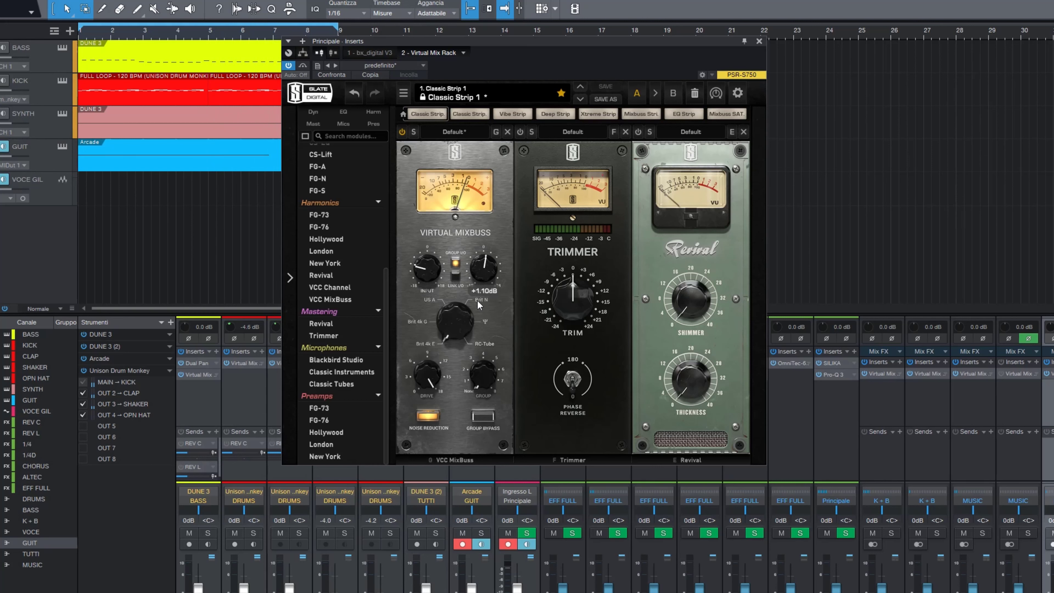
drag(439, 268, 436, 306)
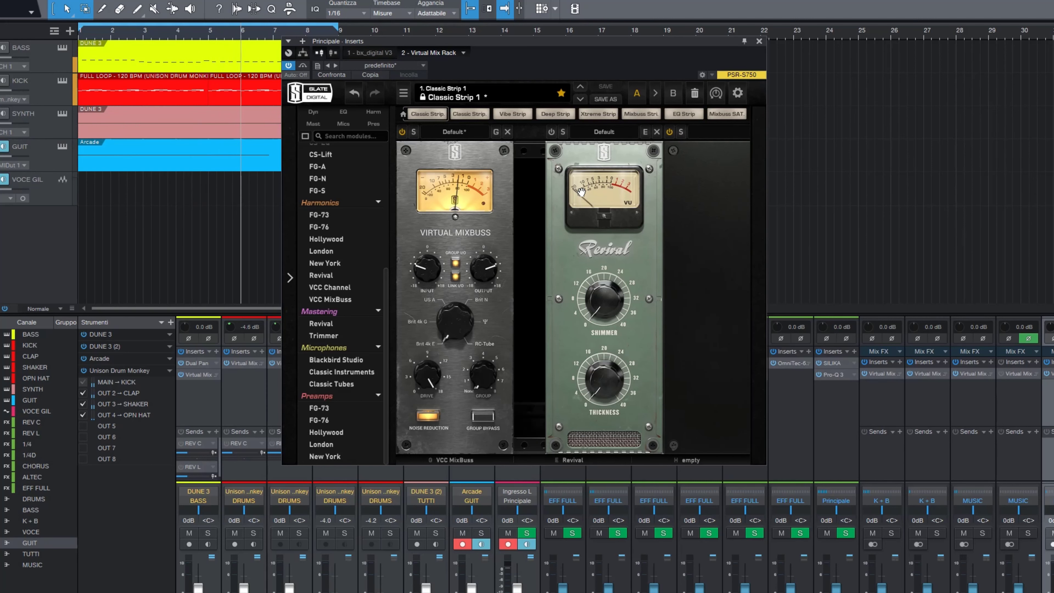
click(625, 132)
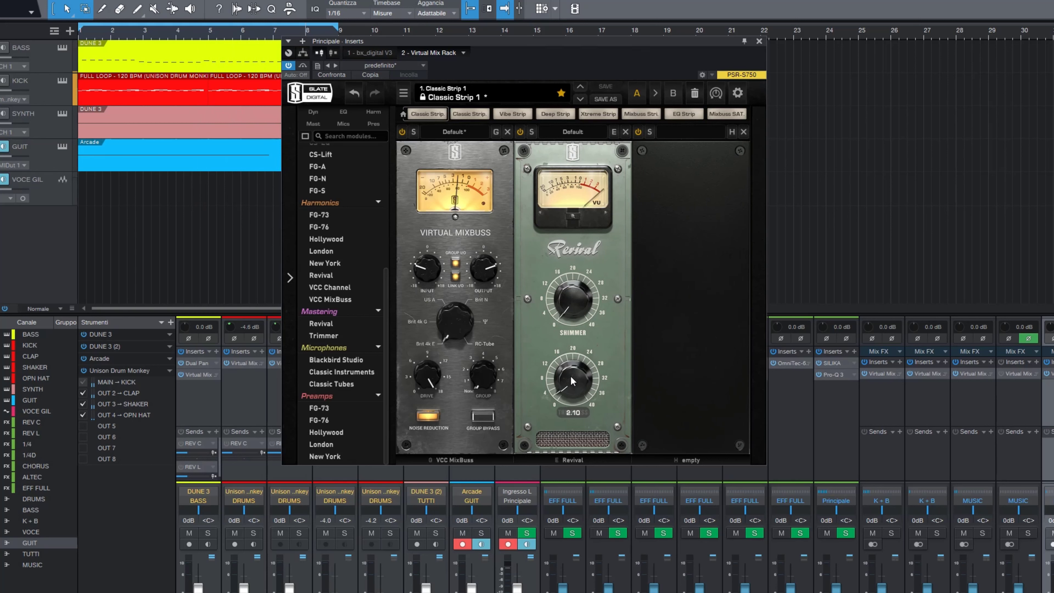
Set the Revival's Thickness to 5.70 and its Shimmer to 6.00, comparing the sound with Revival bypassed in between
drag(576, 344, 580, 380)
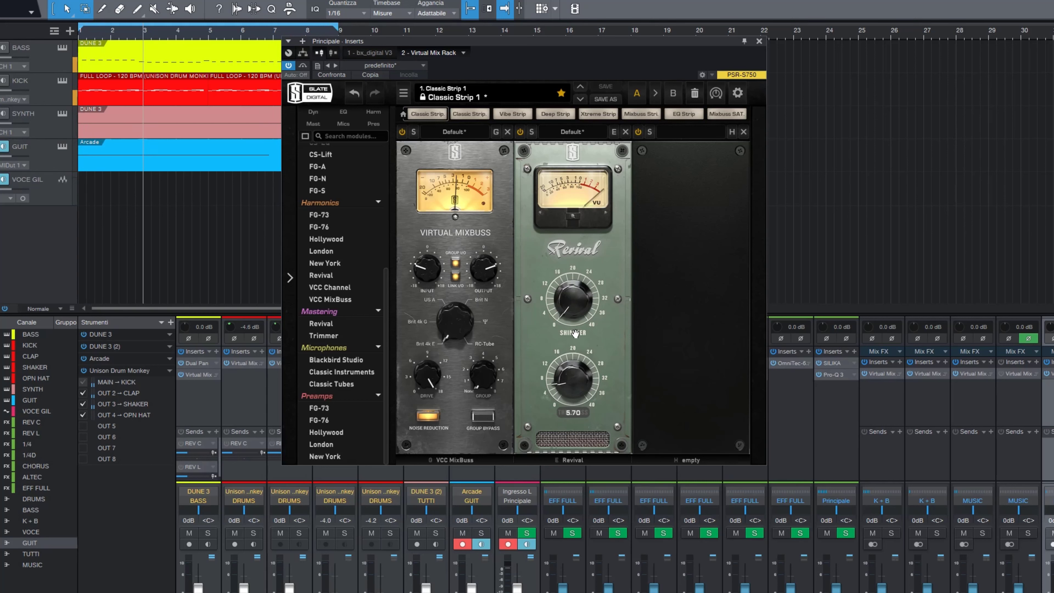
mouse_move(578, 306)
mouse_down()
mouse_move(597, 215)
mouse_move(591, 290)
mouse_up()
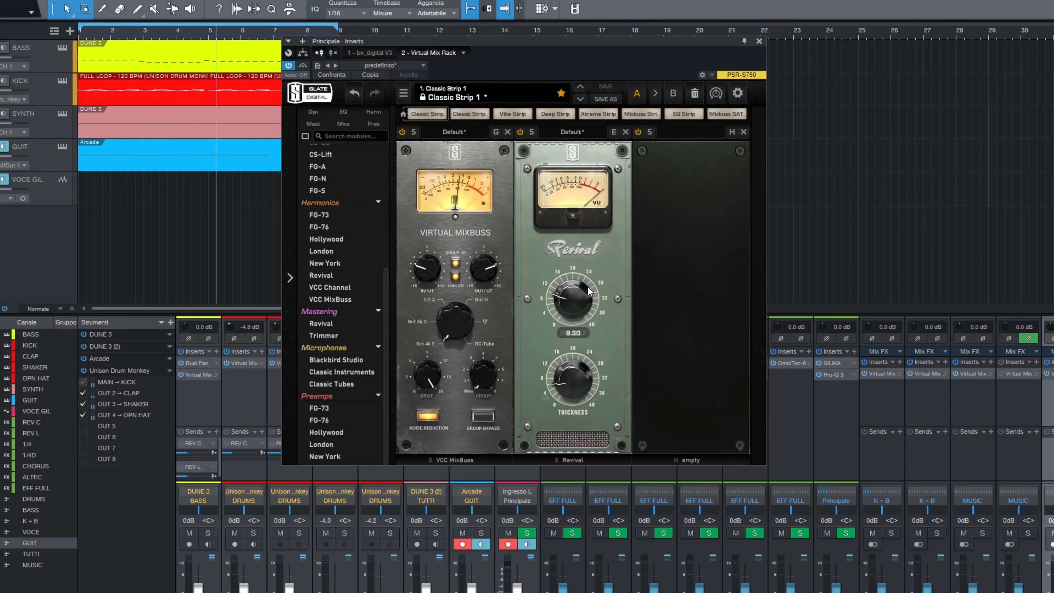
click(520, 132)
click(521, 133)
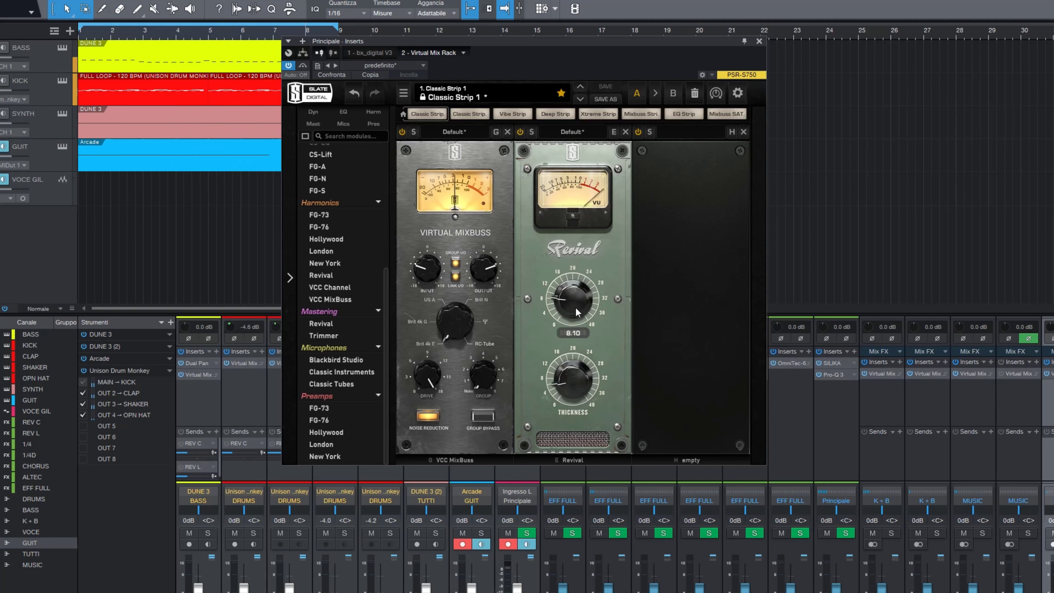
scroll(574, 313, down, 3)
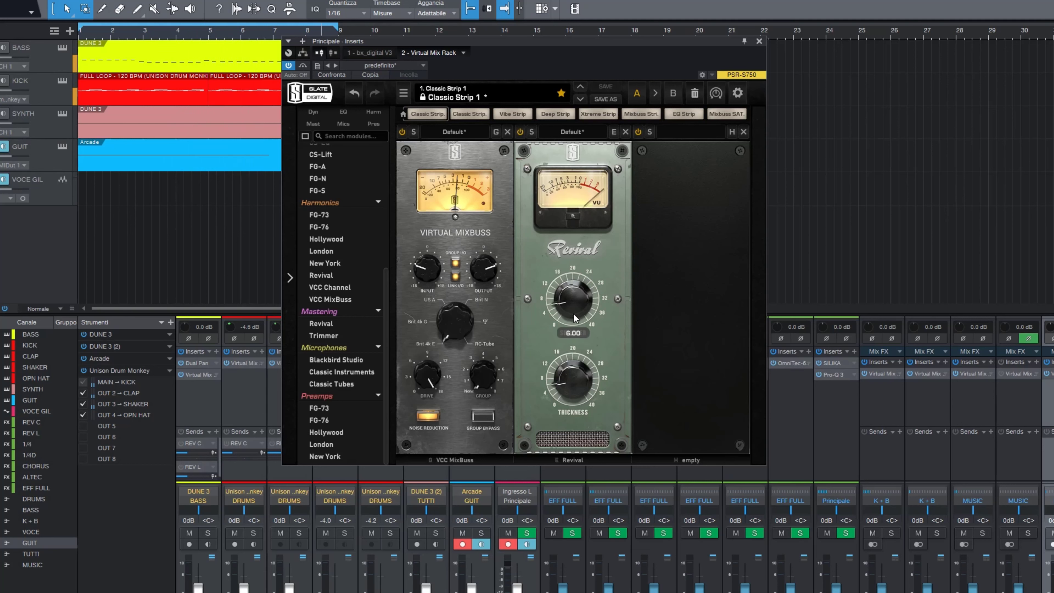
Compare the main output with Revival and VCC MixBuss individually bypassed and active, leaving both modules on
click(520, 133)
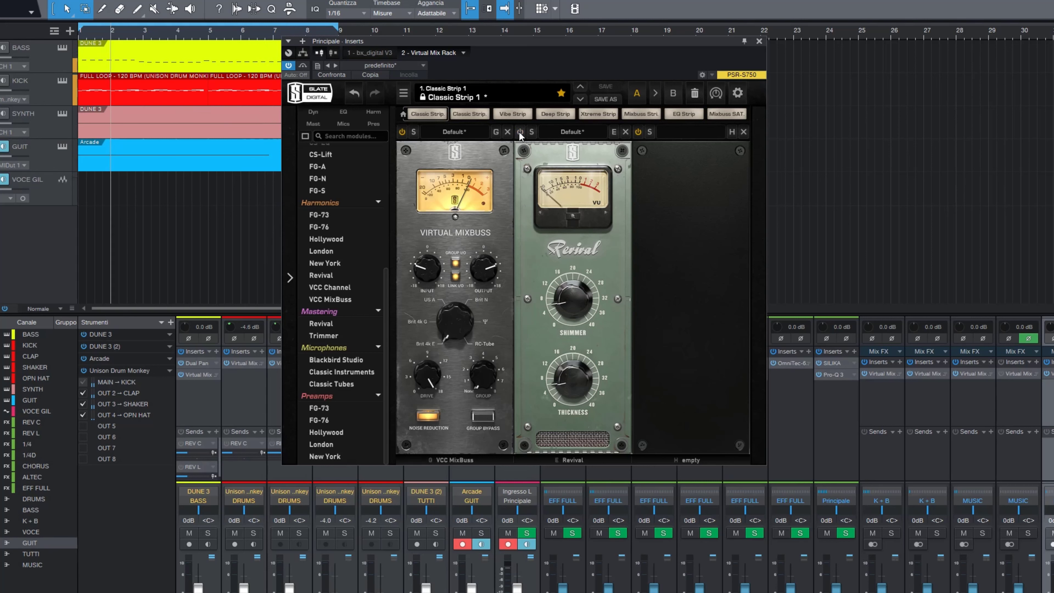
click(520, 132)
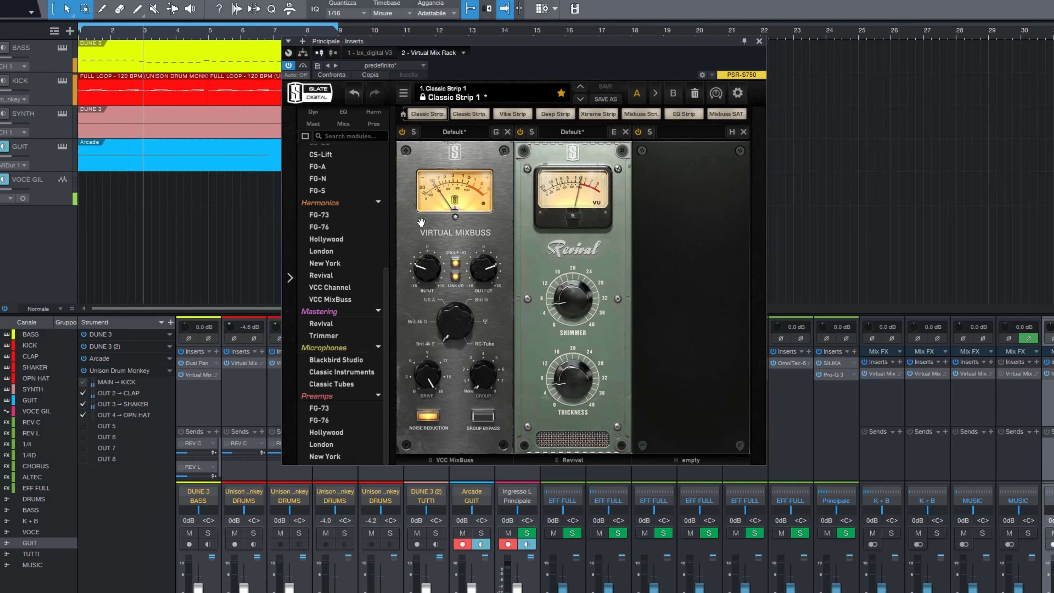
click(402, 132)
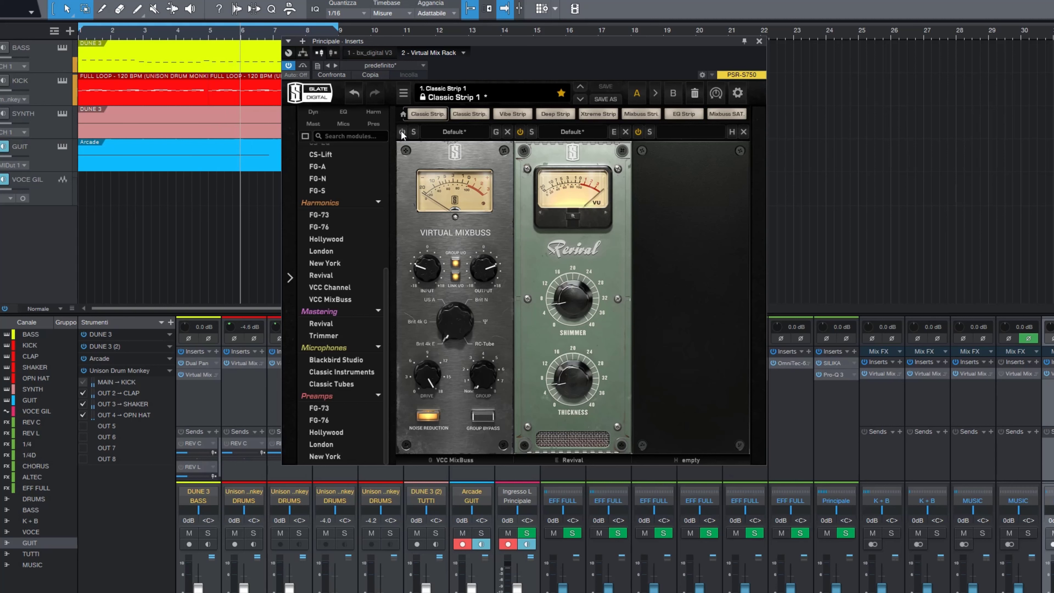
click(402, 133)
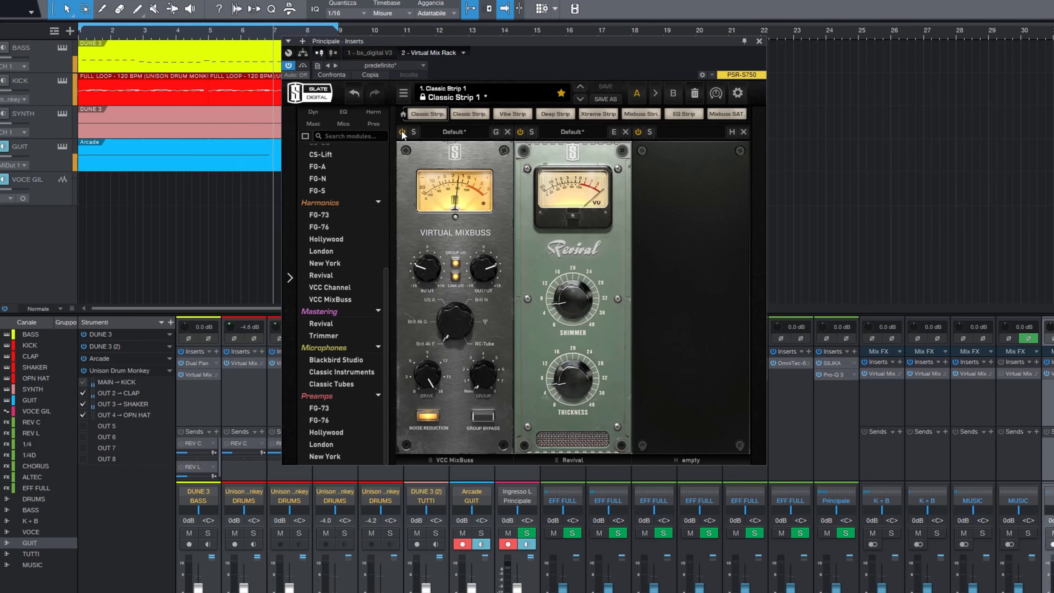
click(402, 133)
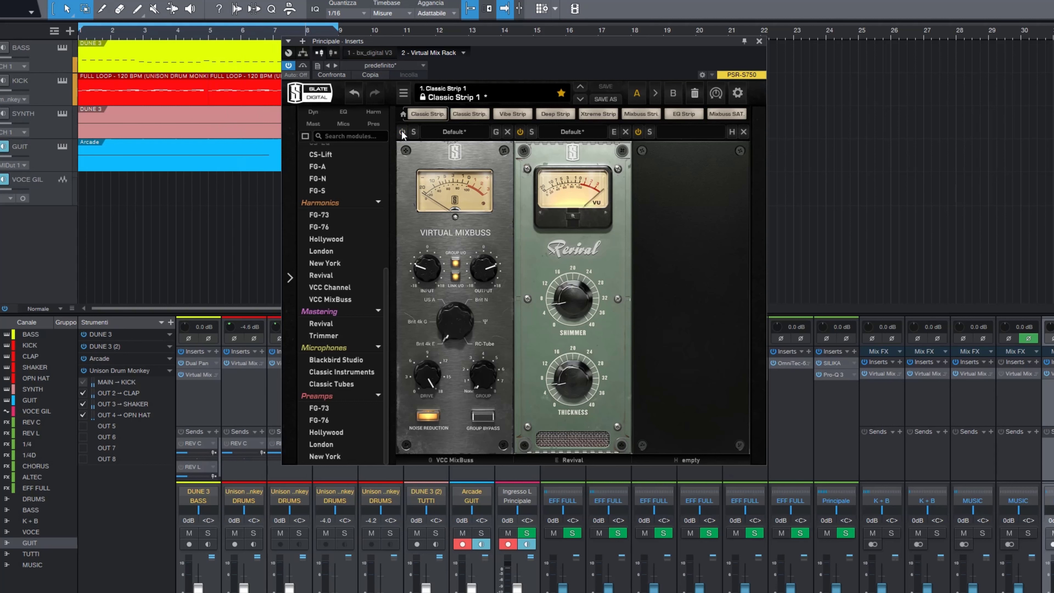
click(402, 133)
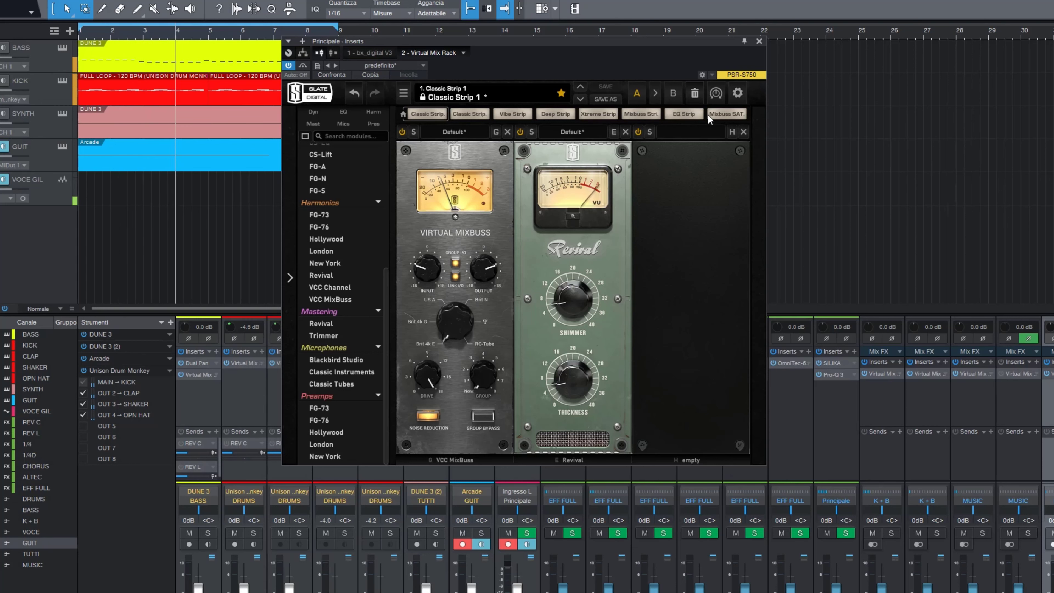
Open the BASS channel's Virtual Mix Rack and arrange it alongside the main output's rack to view both chains together
drag(722, 41, 916, 65)
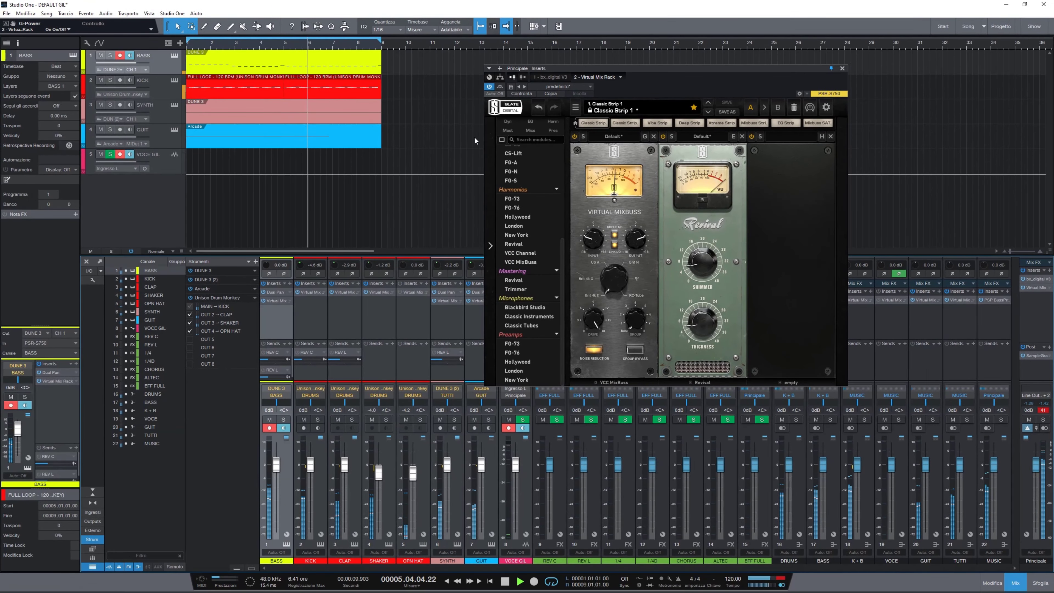
click(277, 301)
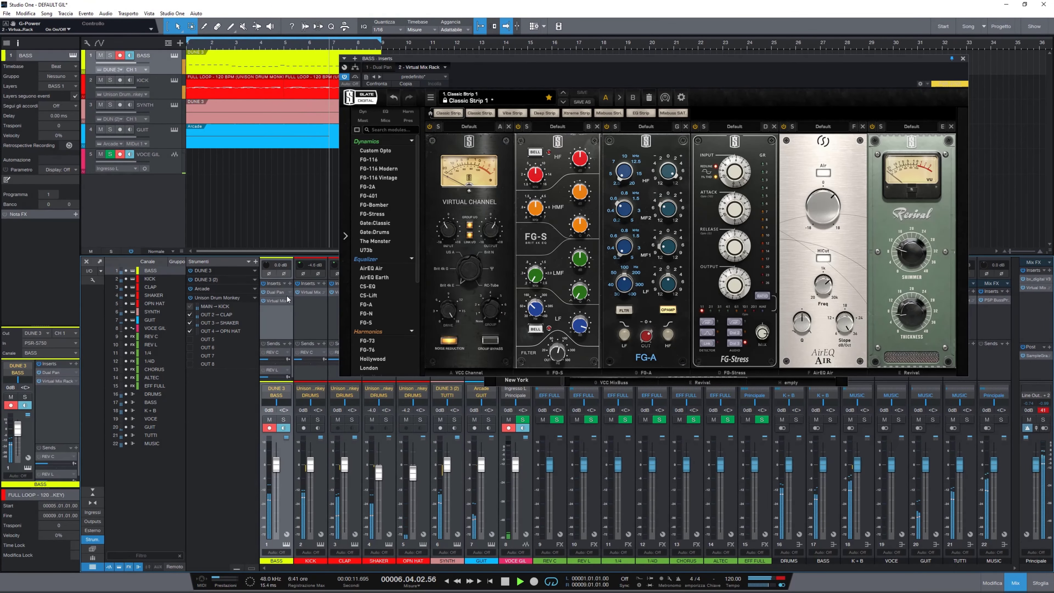
drag(566, 61, 264, 249)
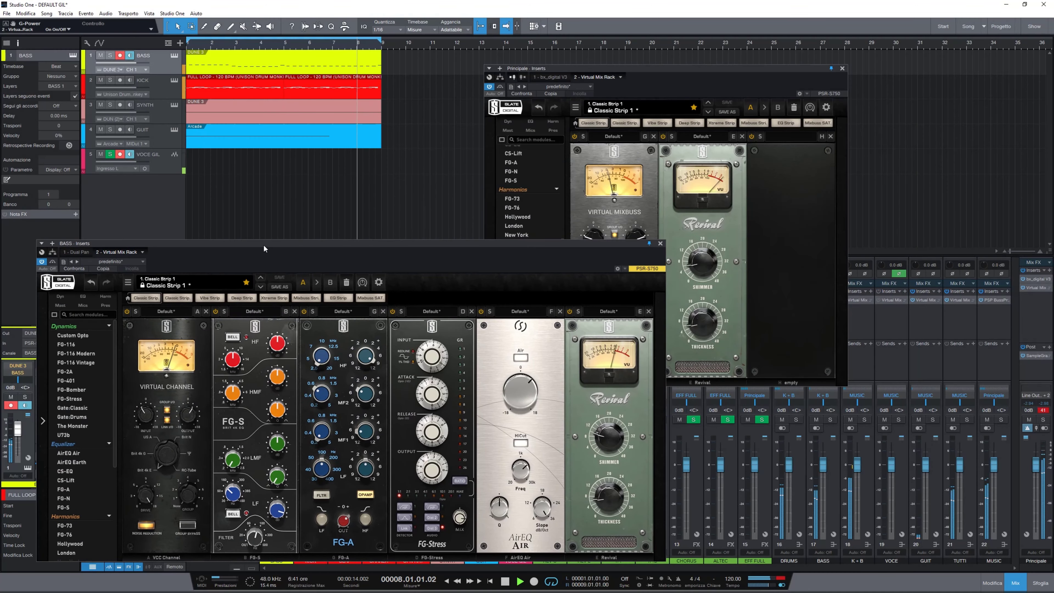
drag(637, 67, 823, 78)
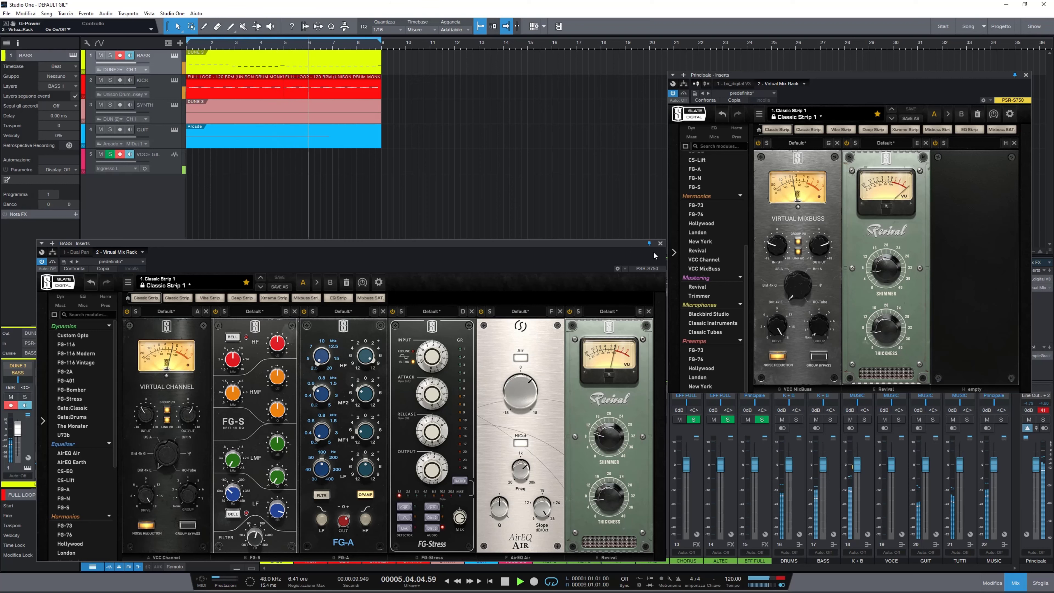
Close the BASS and main output rack windows and turn off loop playback
click(661, 245)
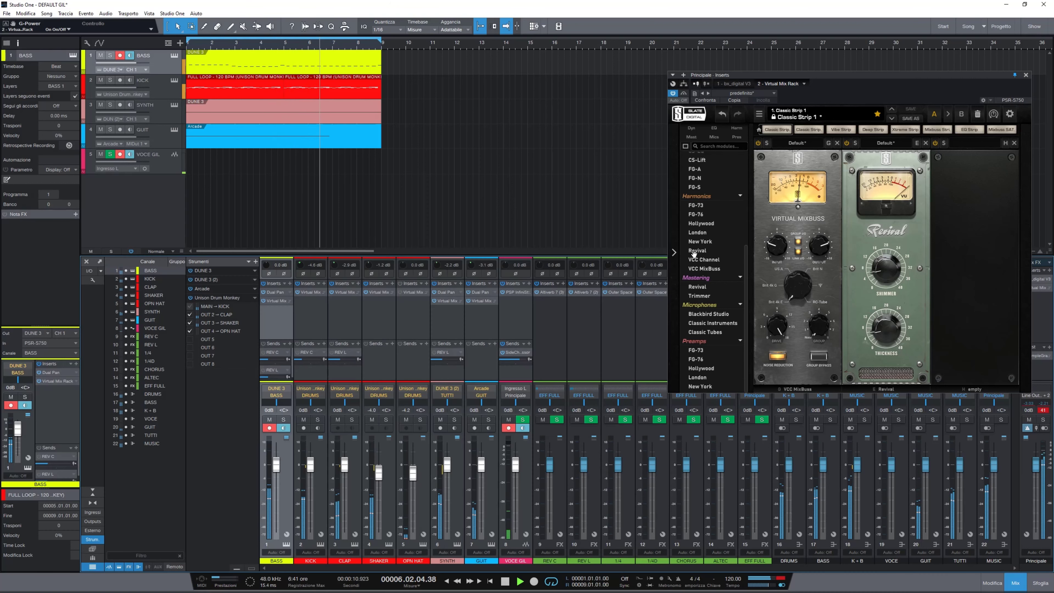
click(1026, 75)
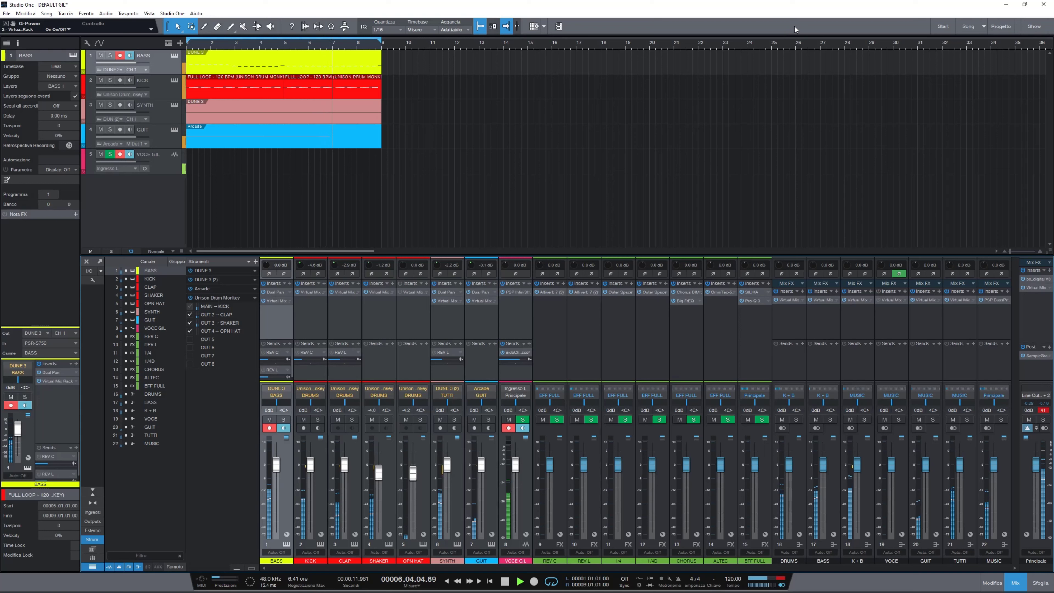
click(550, 581)
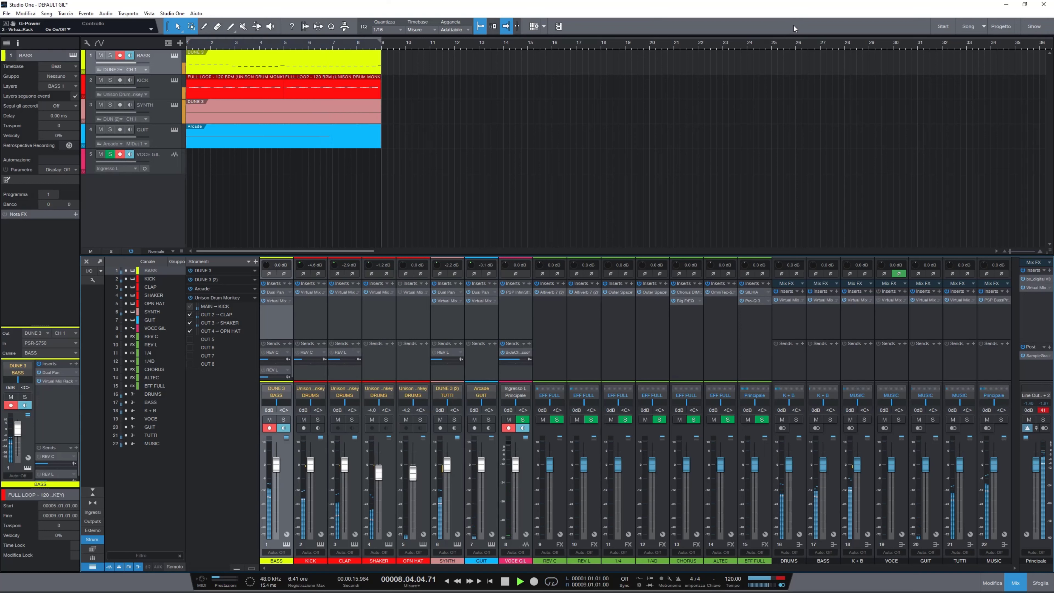